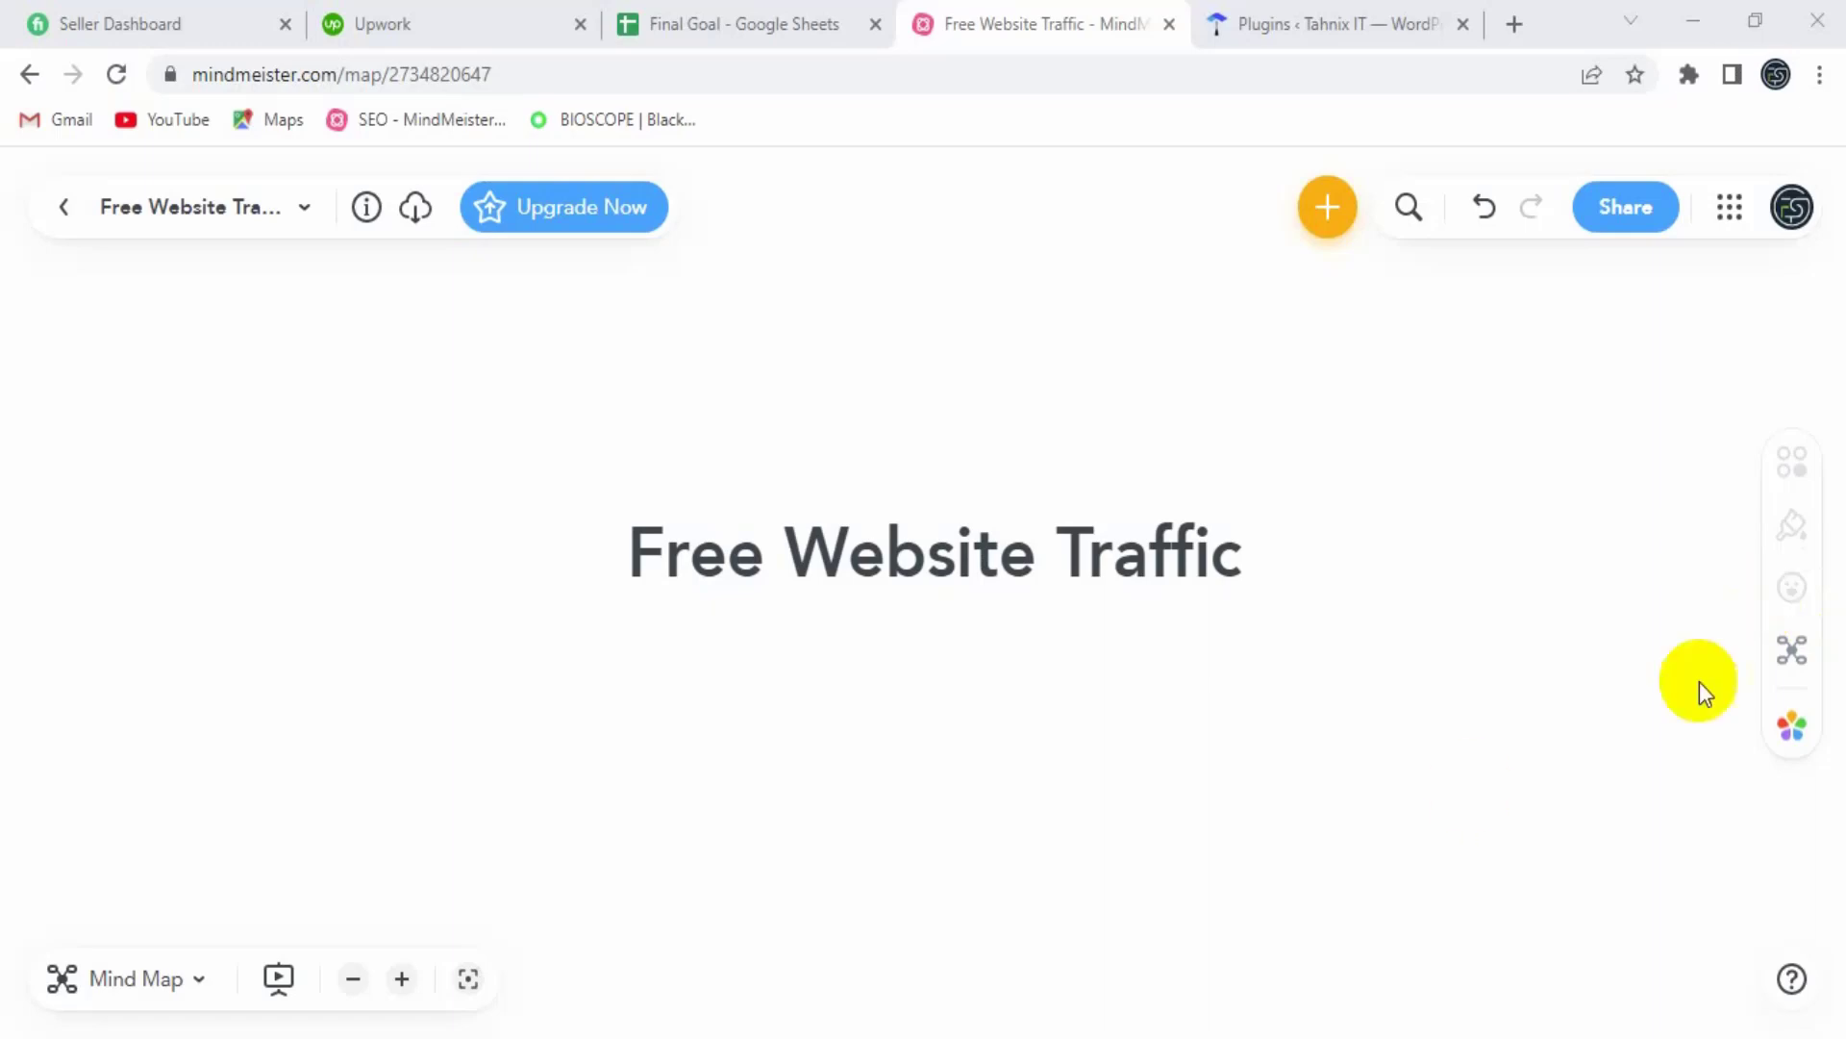
left_click(1506, 26)
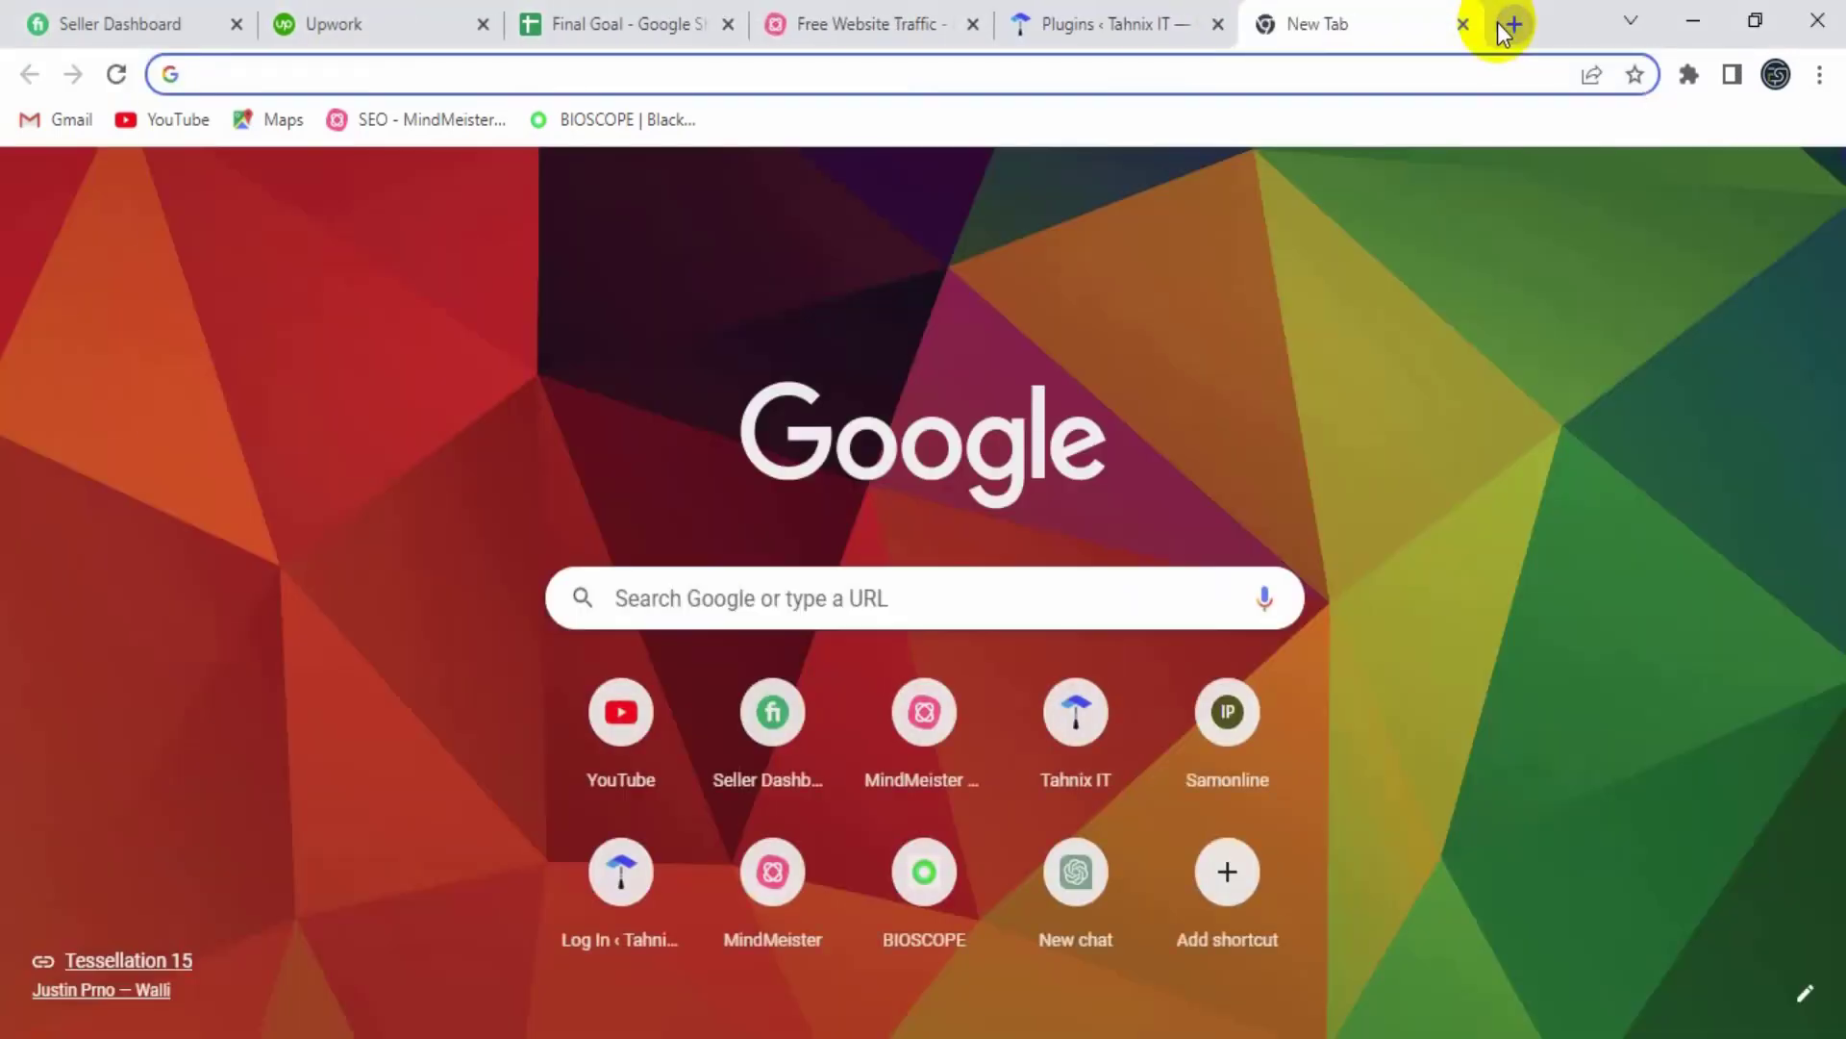
type("keyword planner")
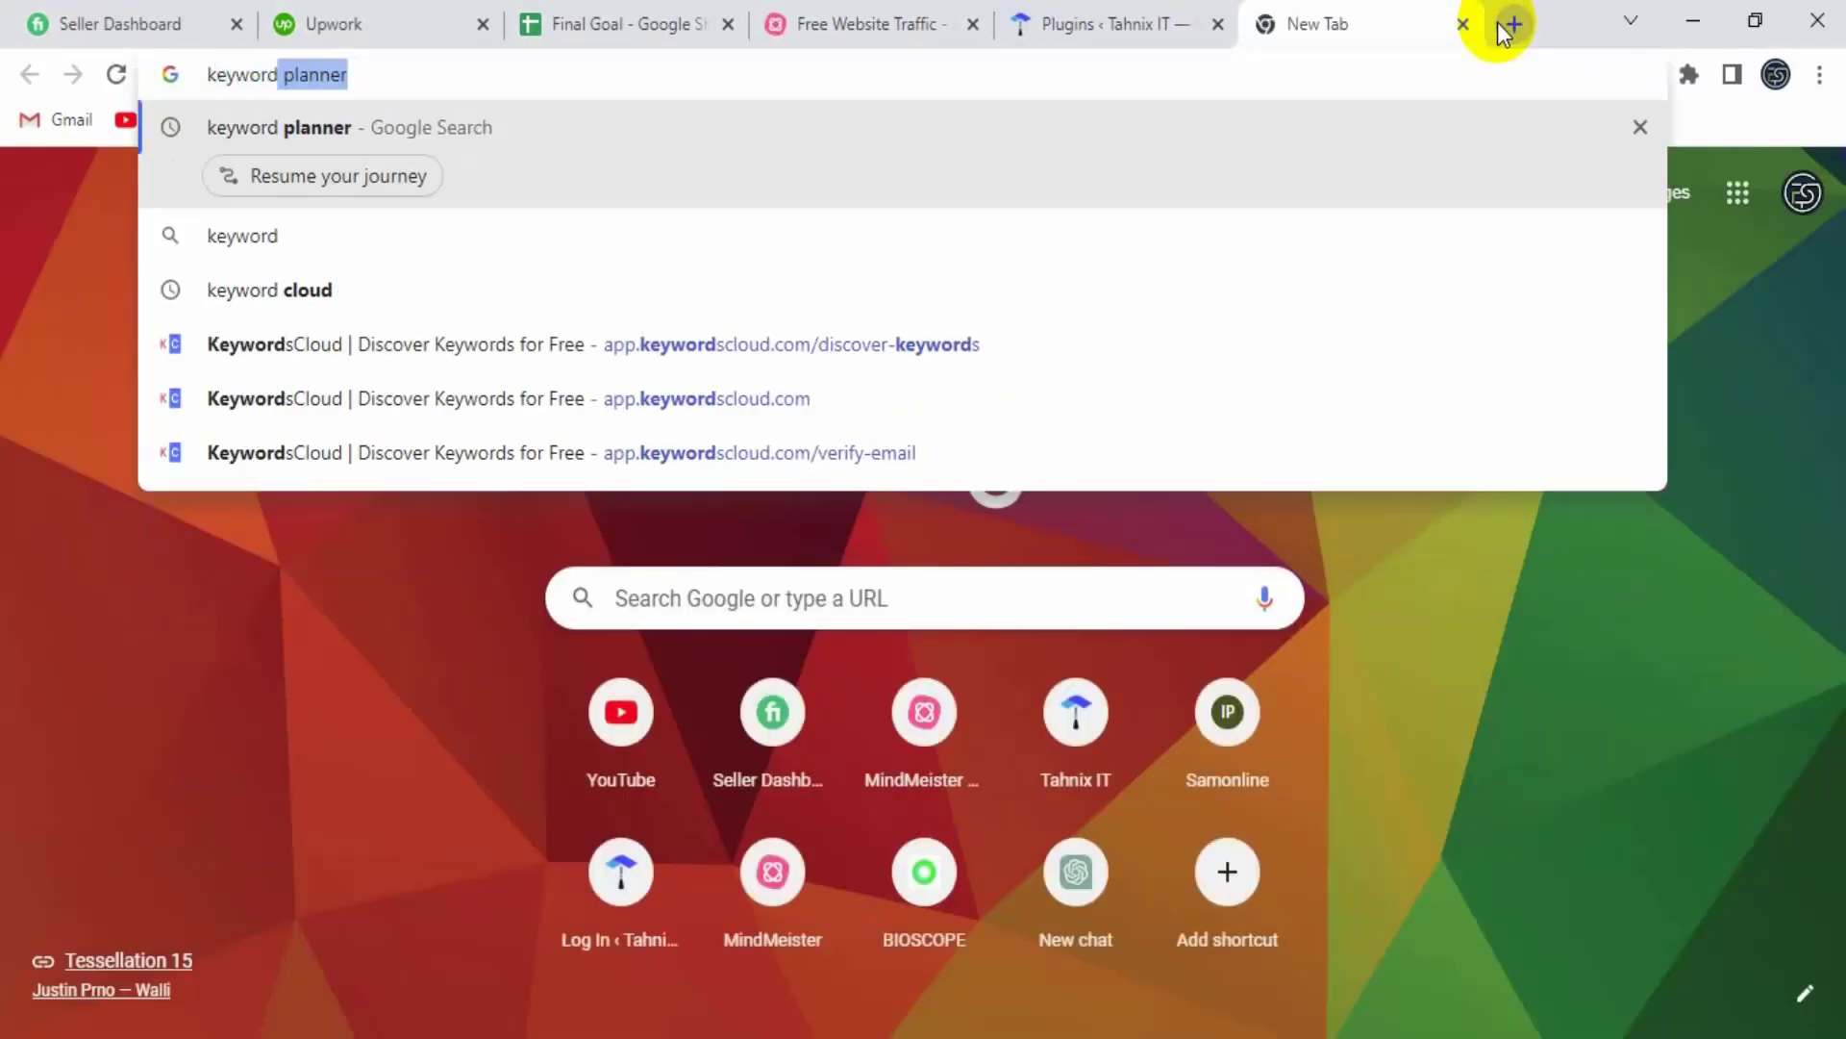
left_click_drag(284, 75, 351, 76)
key("BackSpace")
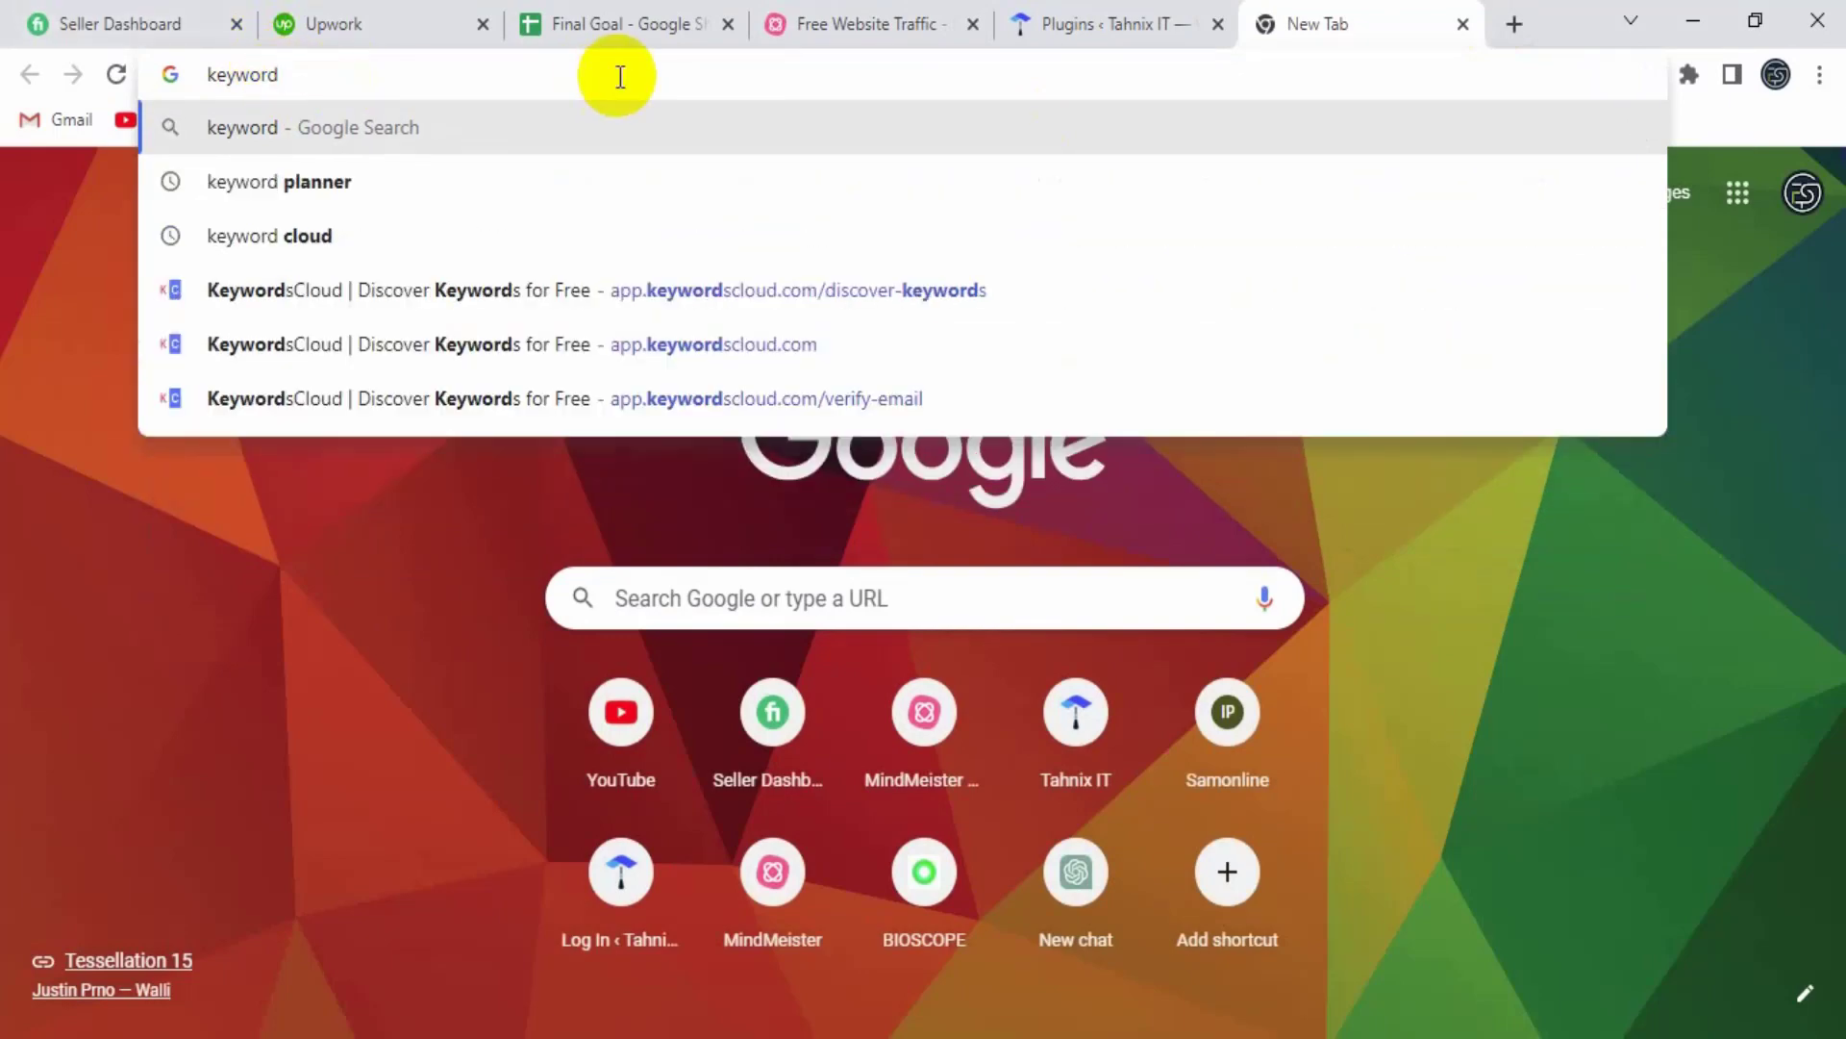
left_click(5, 741)
left_click(357, 82)
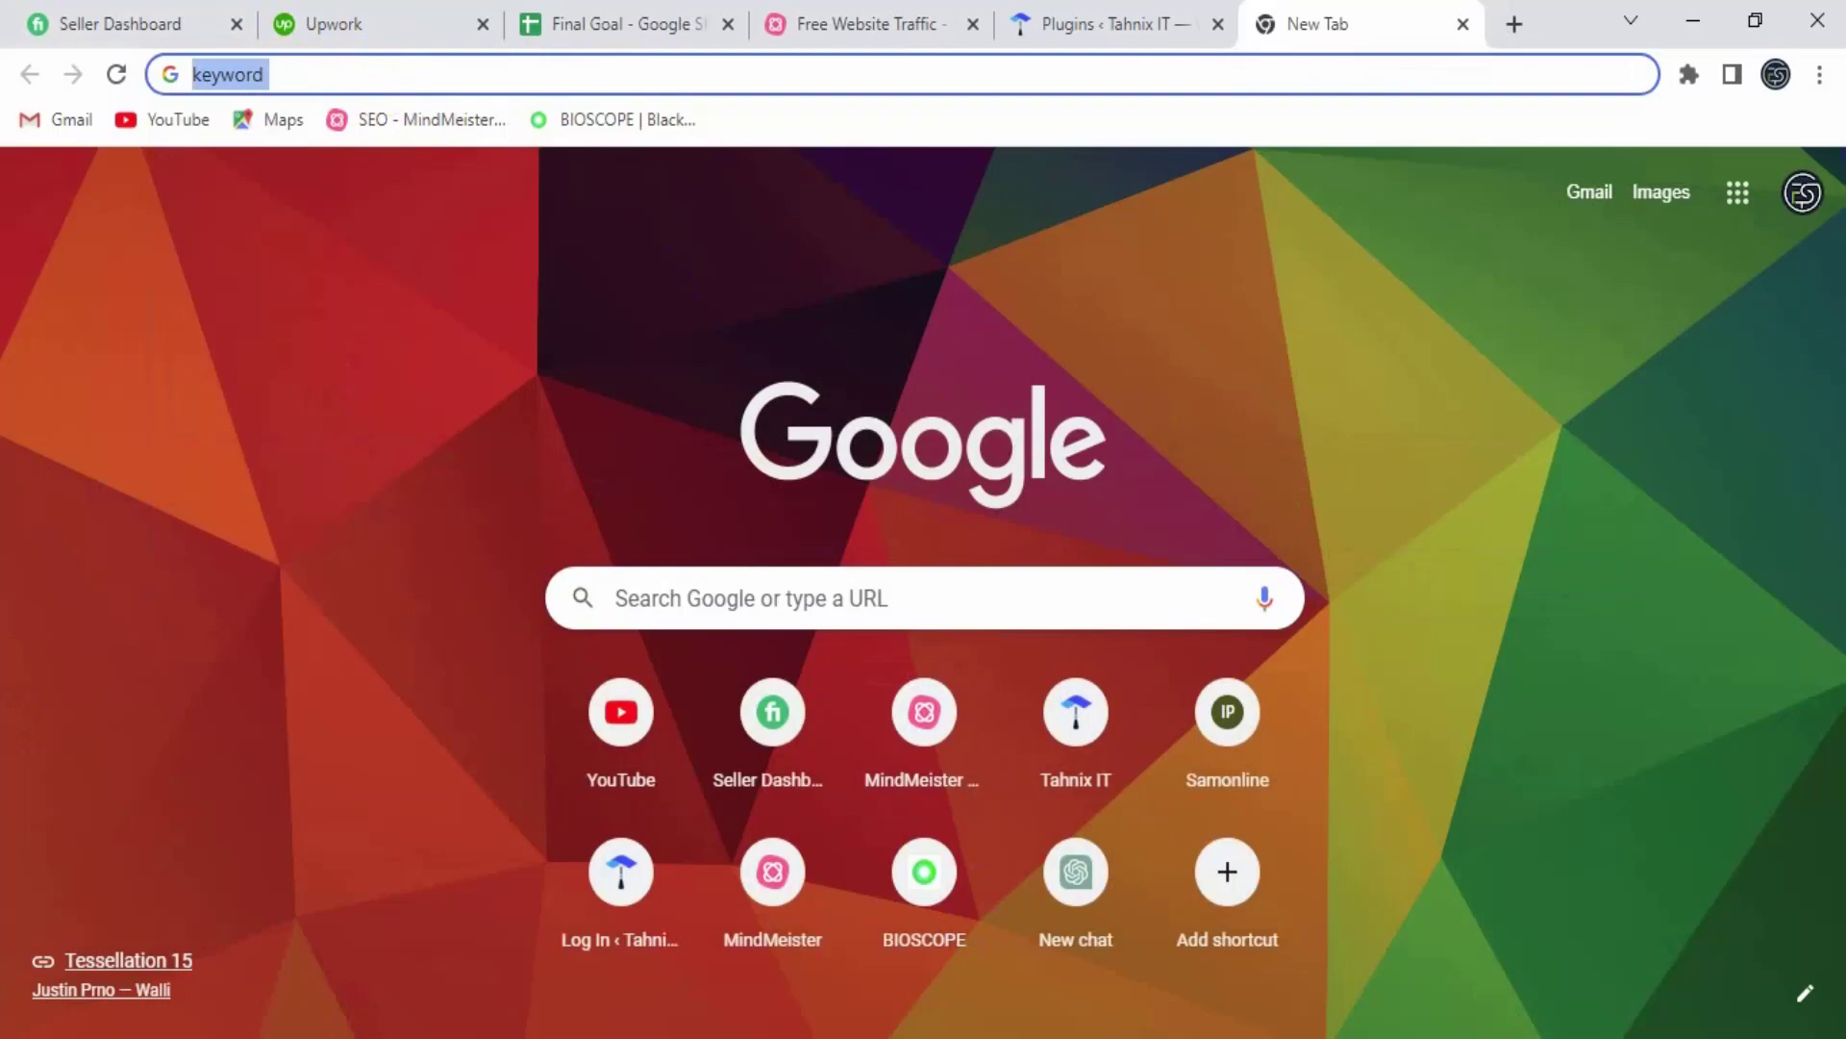
- Switch to the browser window with Semrush and open the Keyword Magic Tool from its keyword research tools
left_click(1170, 923)
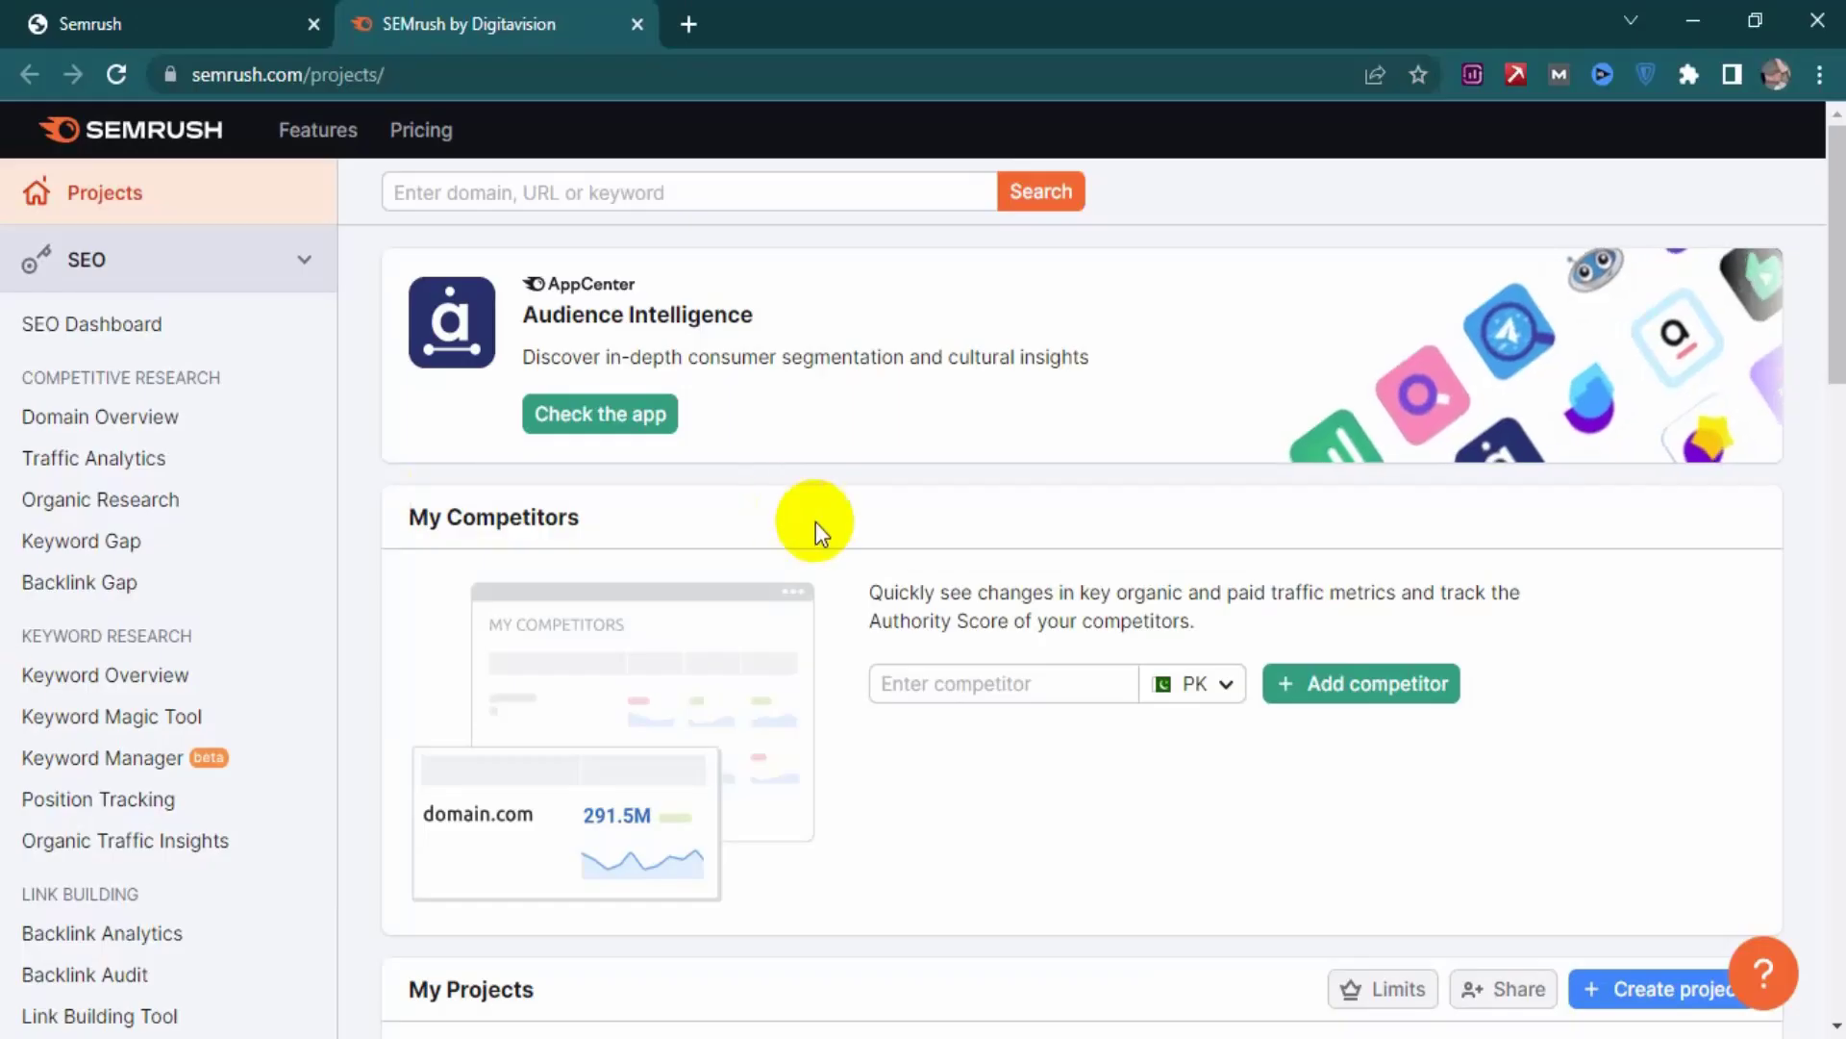
scroll(1051, 733, "down", 3)
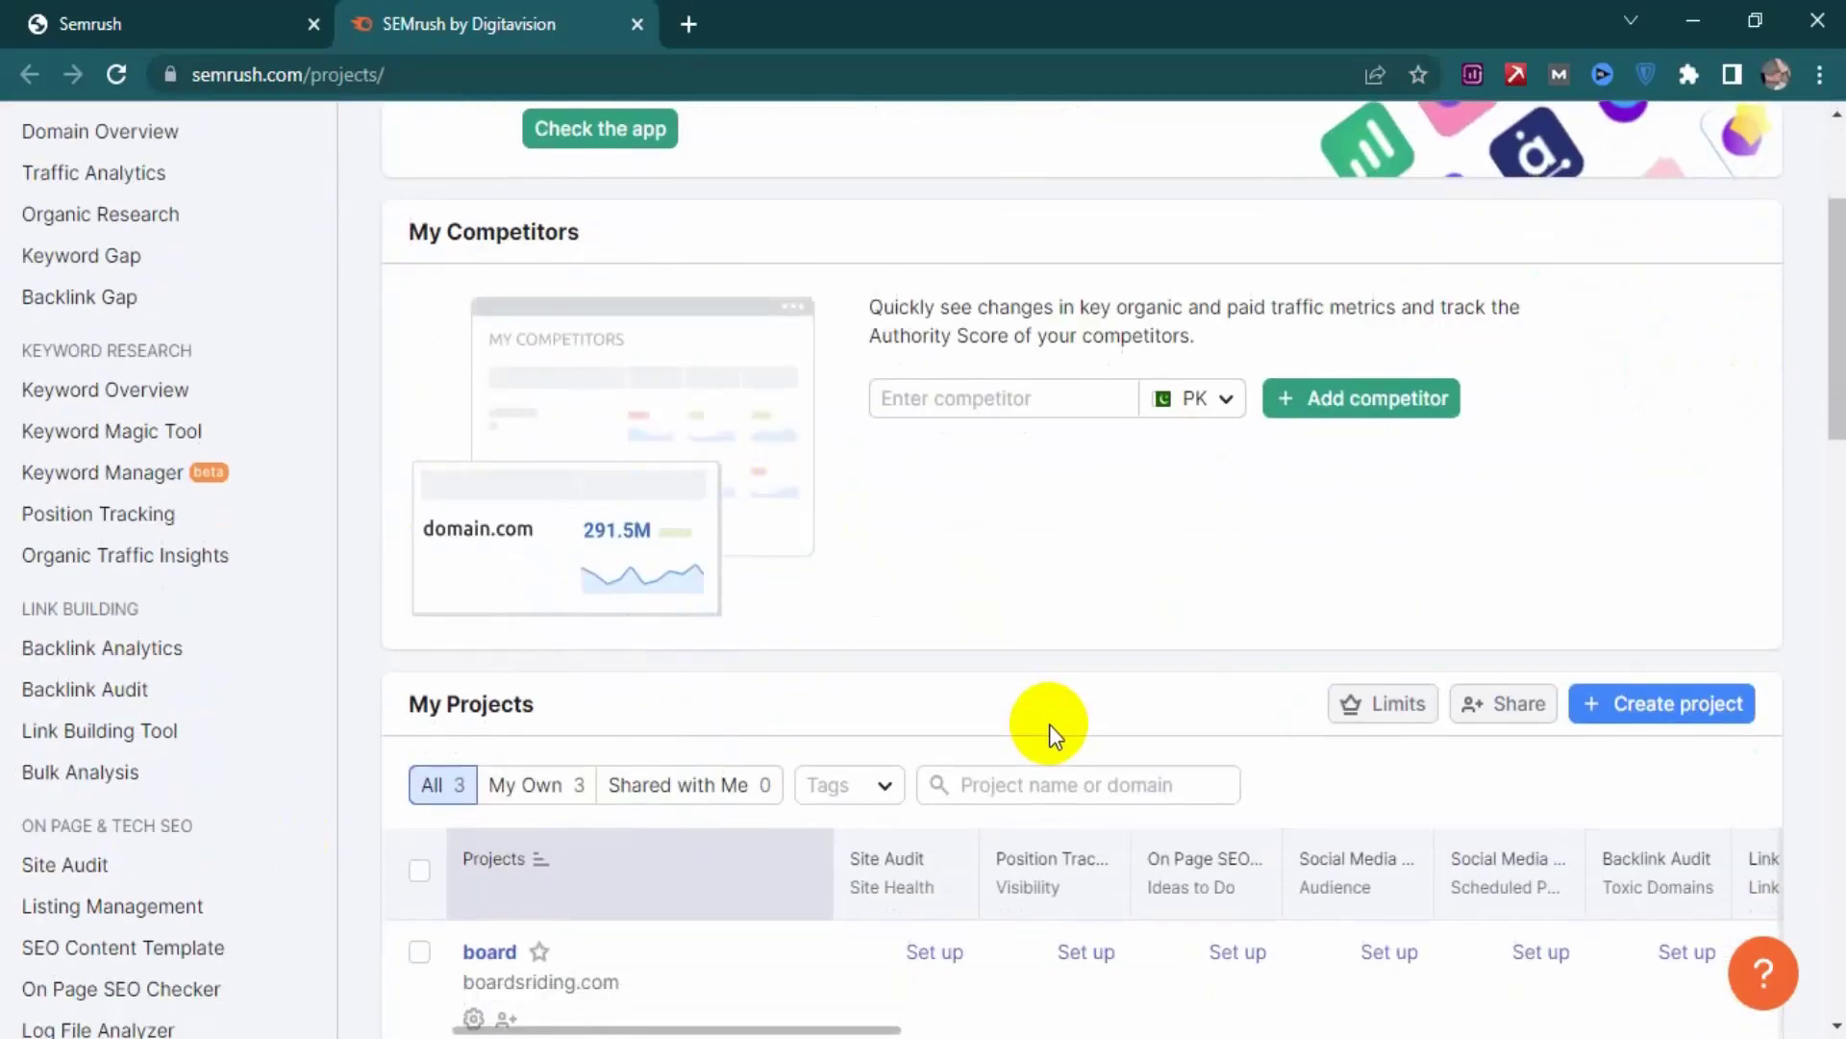
scroll(1048, 725, "up", 3)
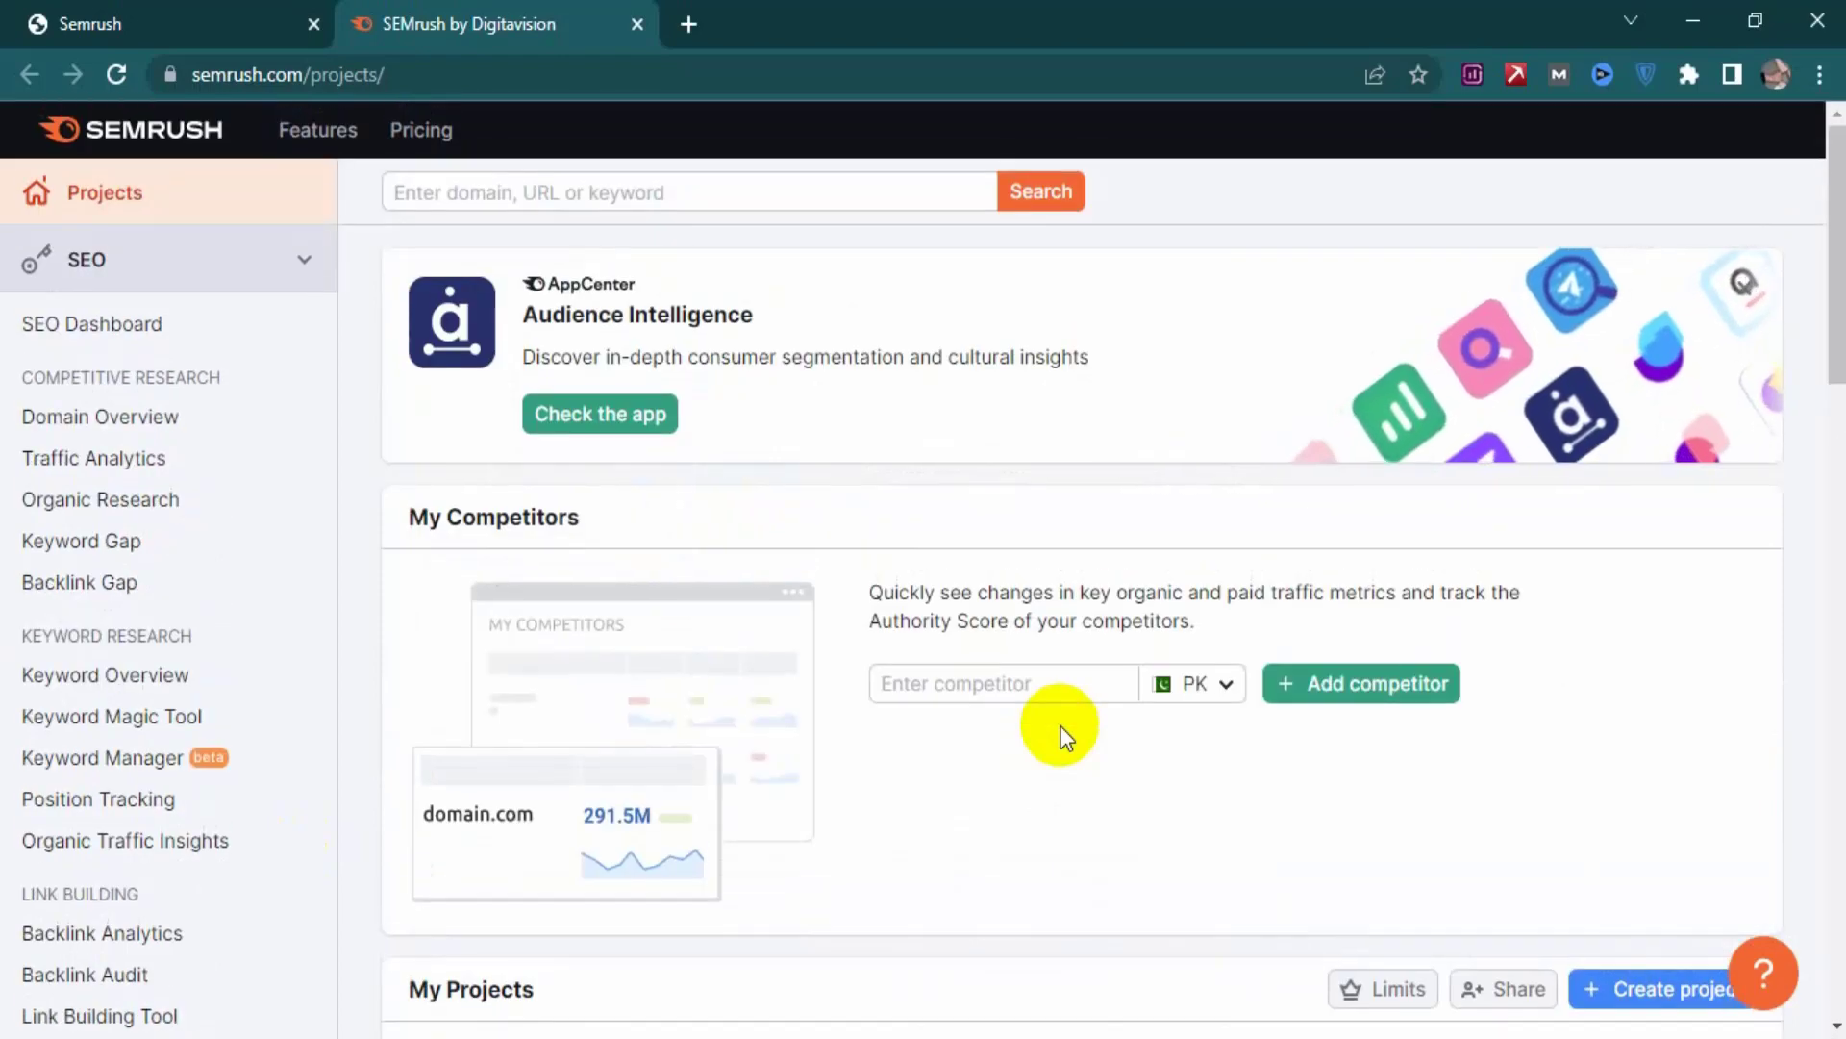
left_click(77, 737)
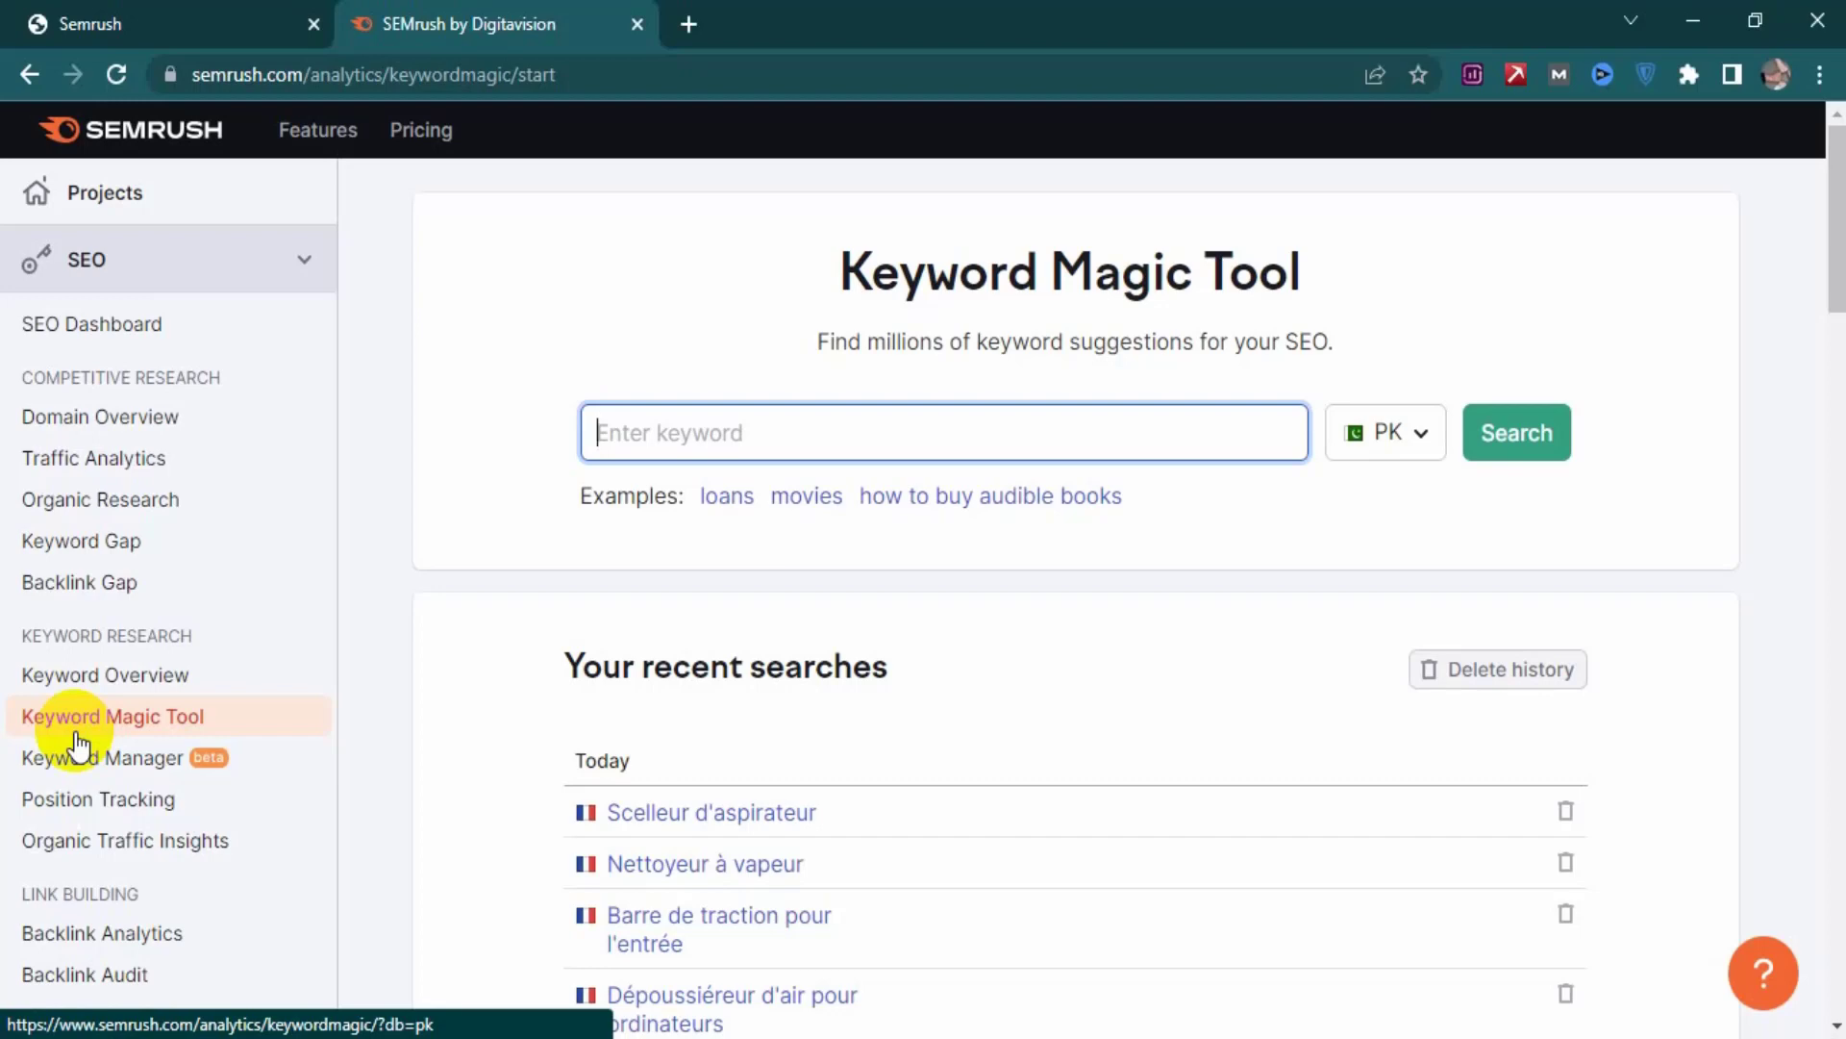
- Search for keyword suggestions for "Juicer" with the United States as the target country
type("Juicer")
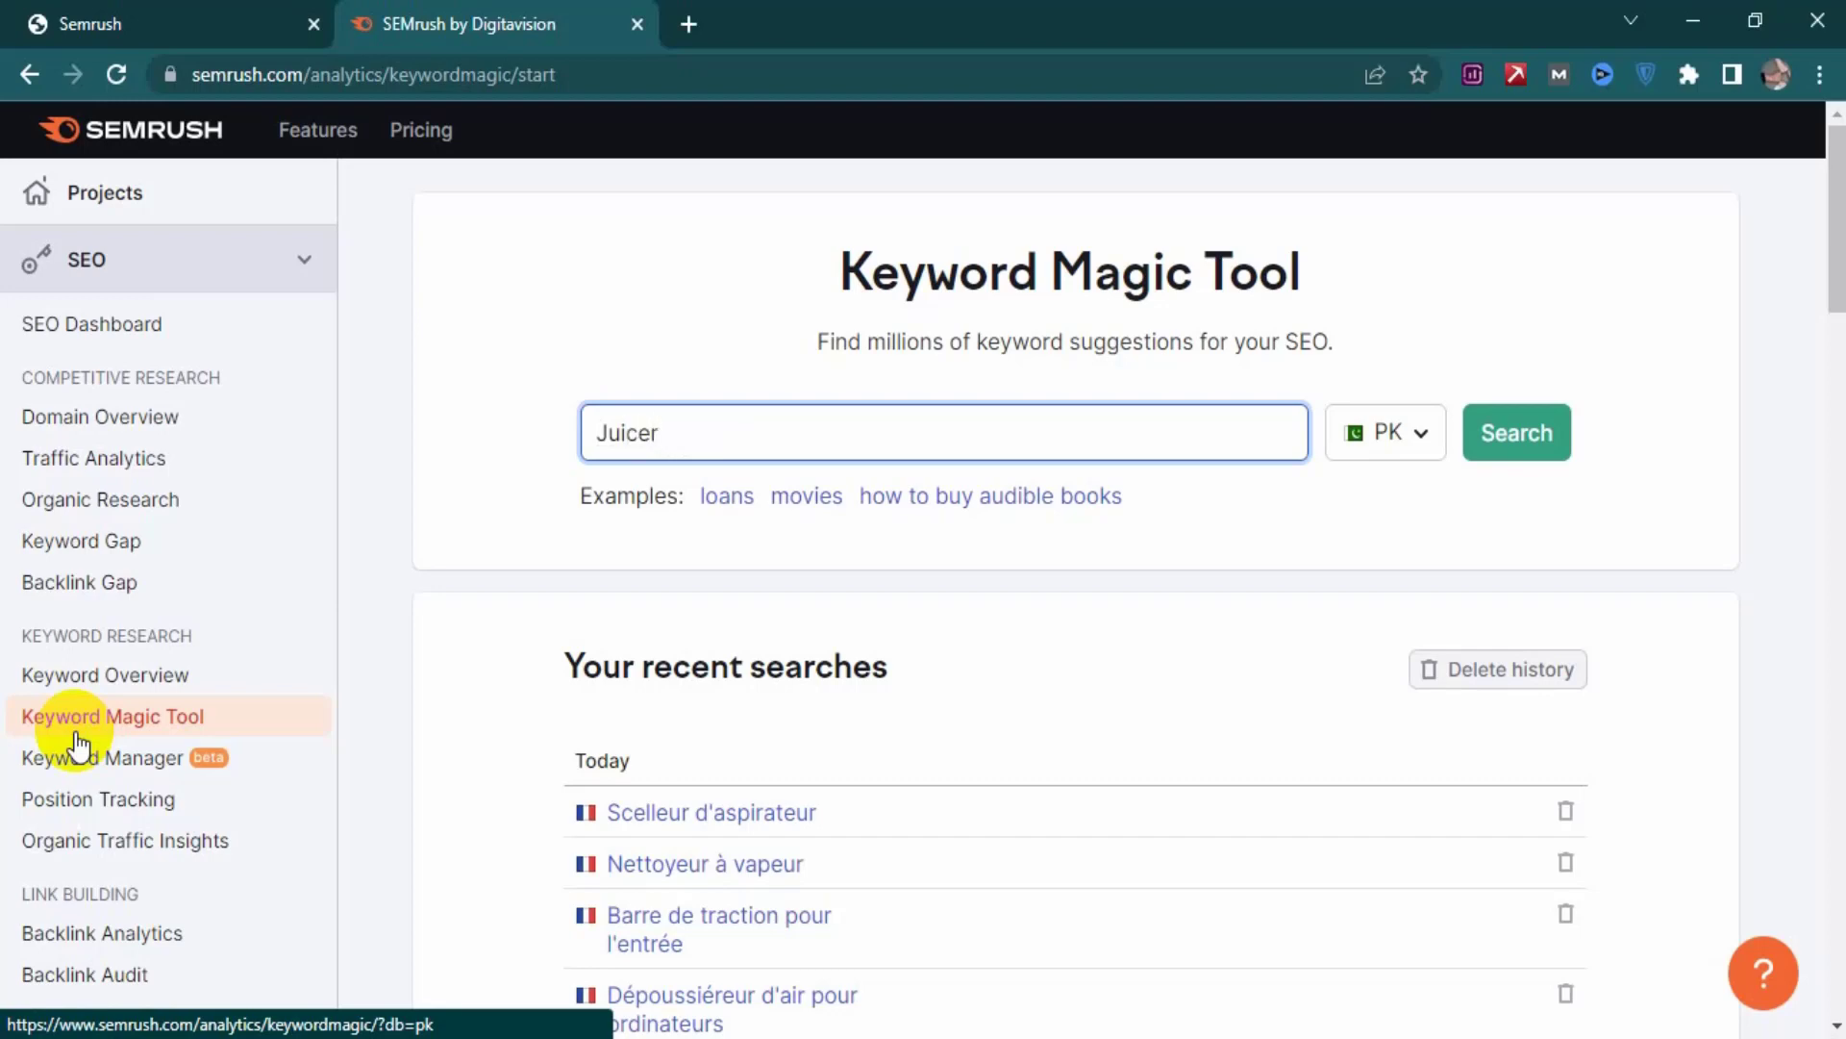
left_click(1392, 445)
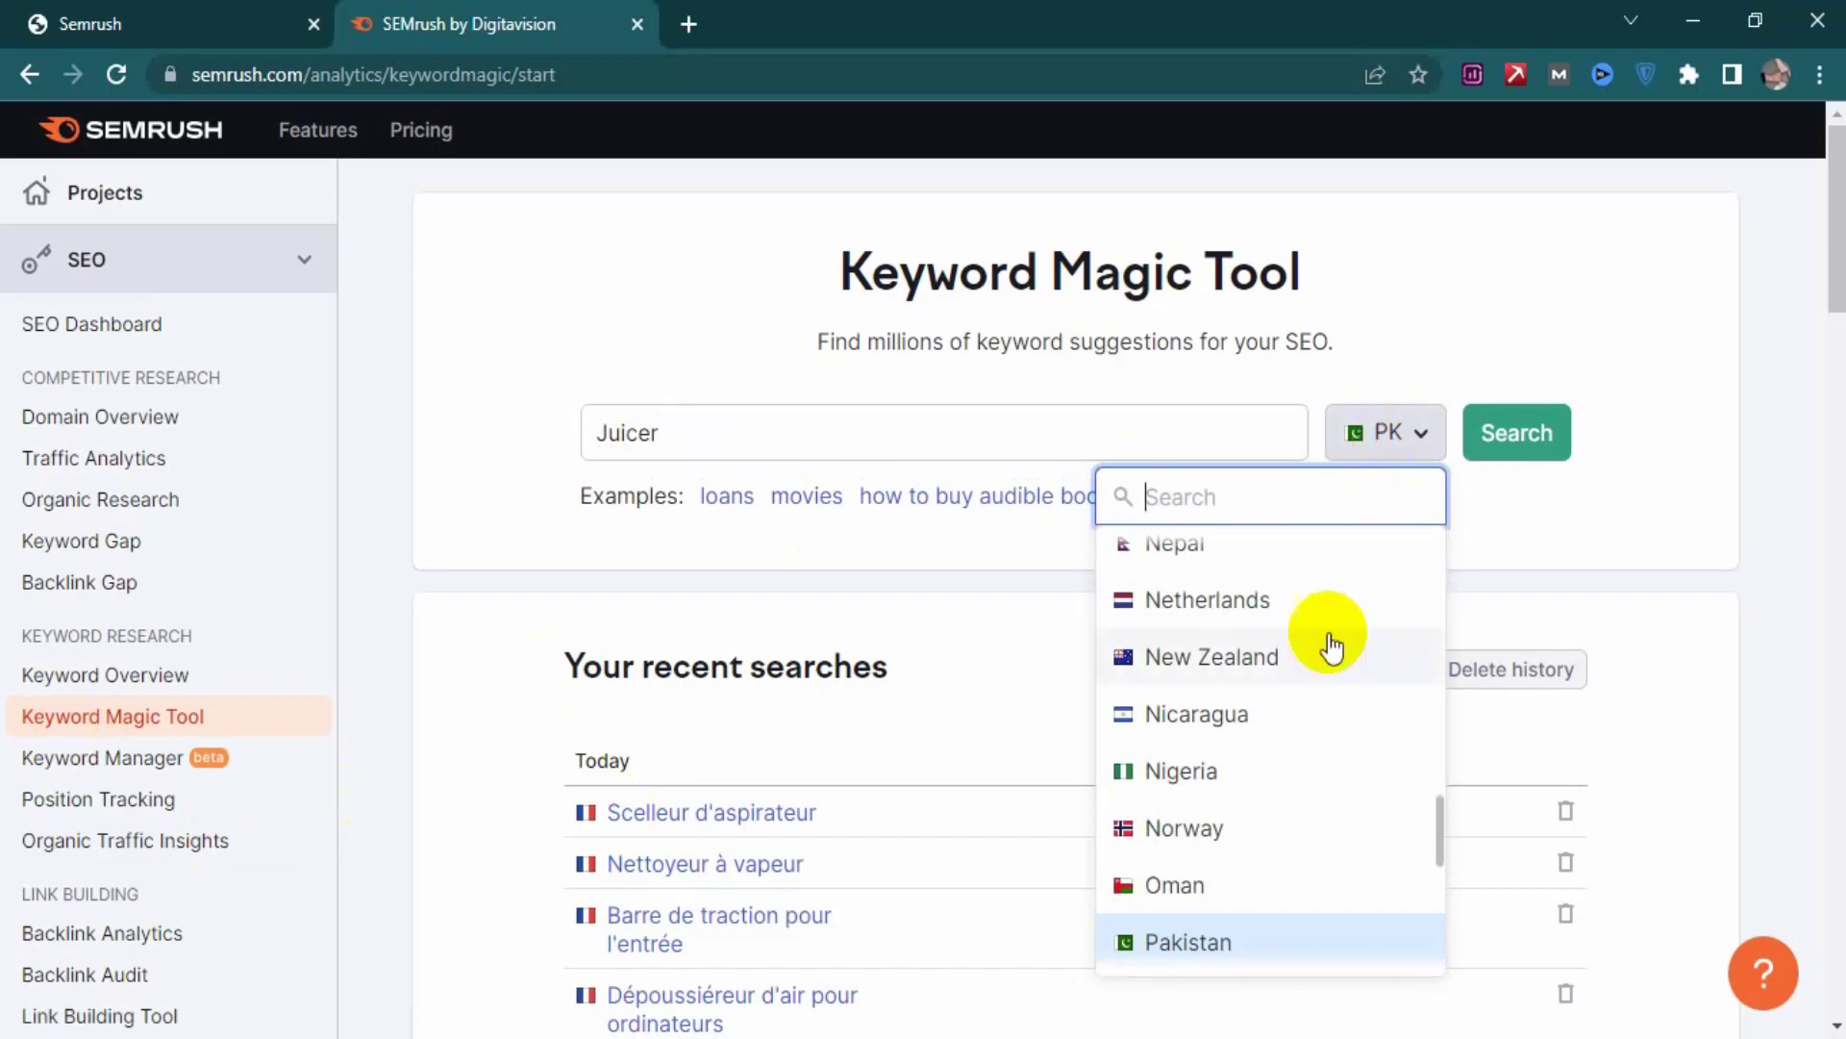
scroll(1332, 646, "up", 15)
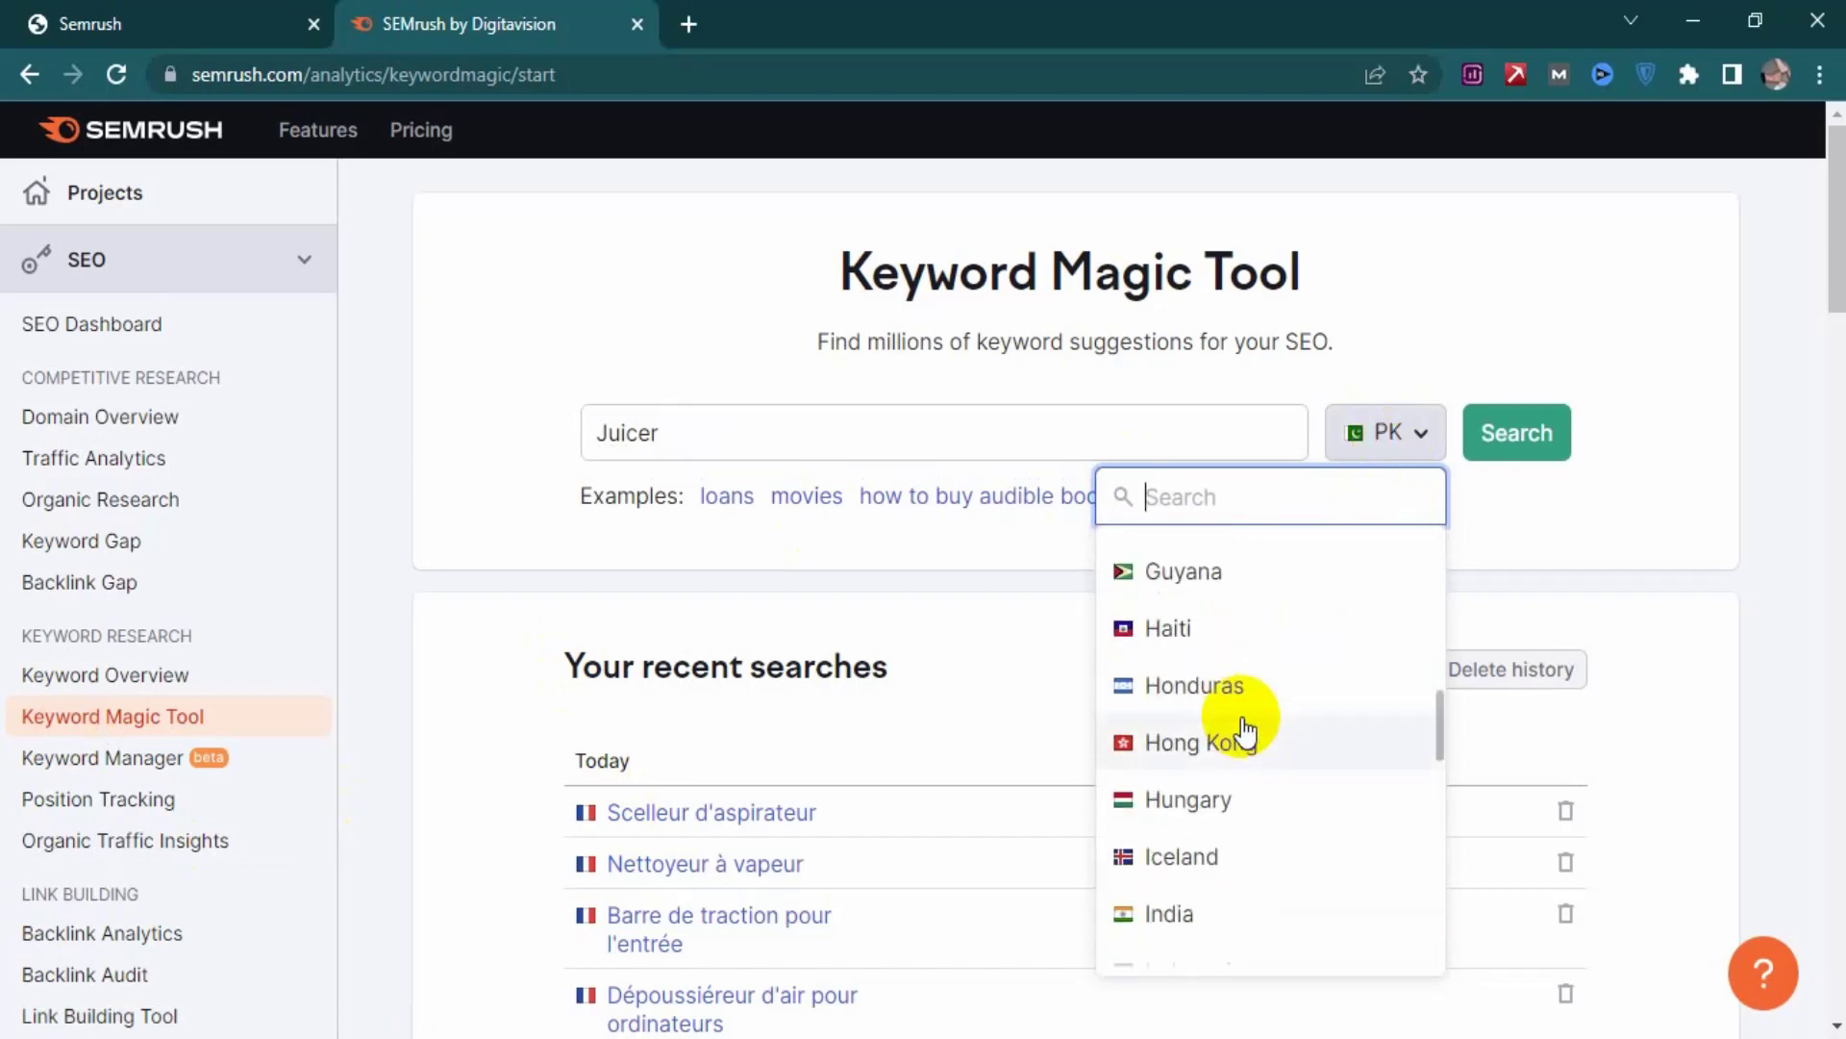
type("uni")
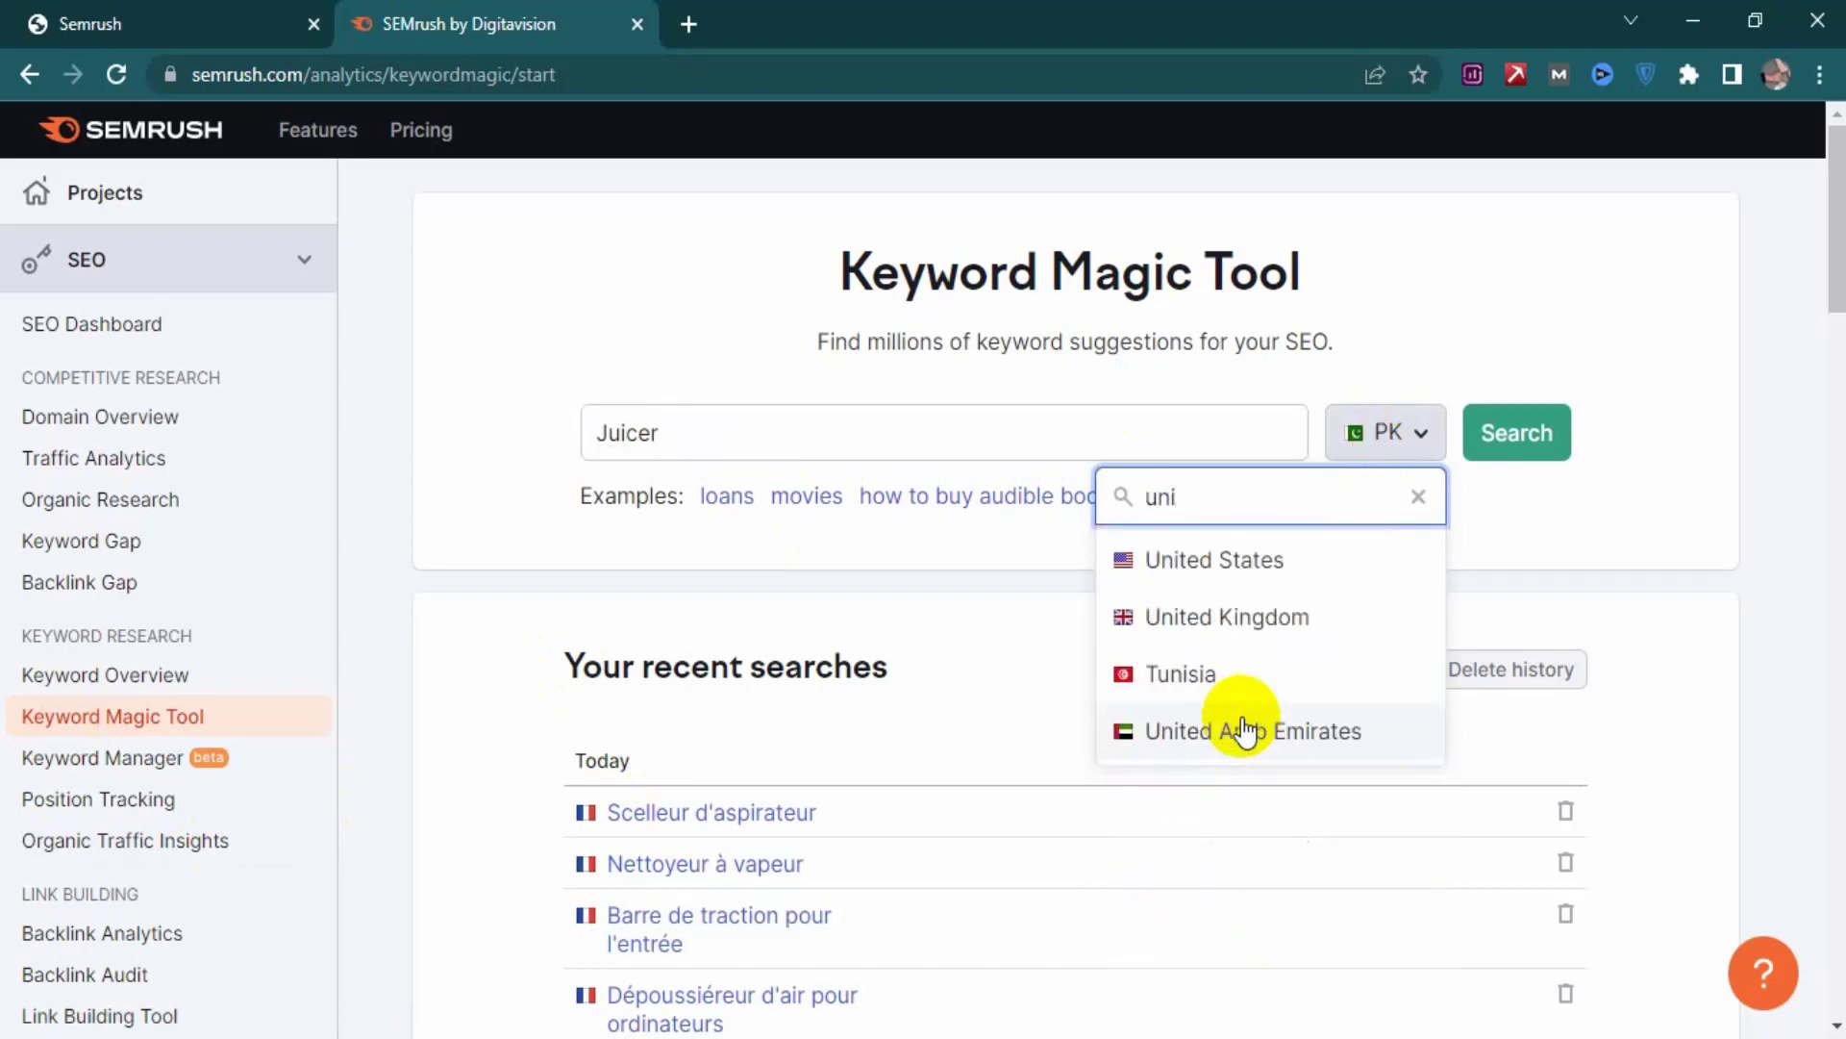
left_click(1264, 554)
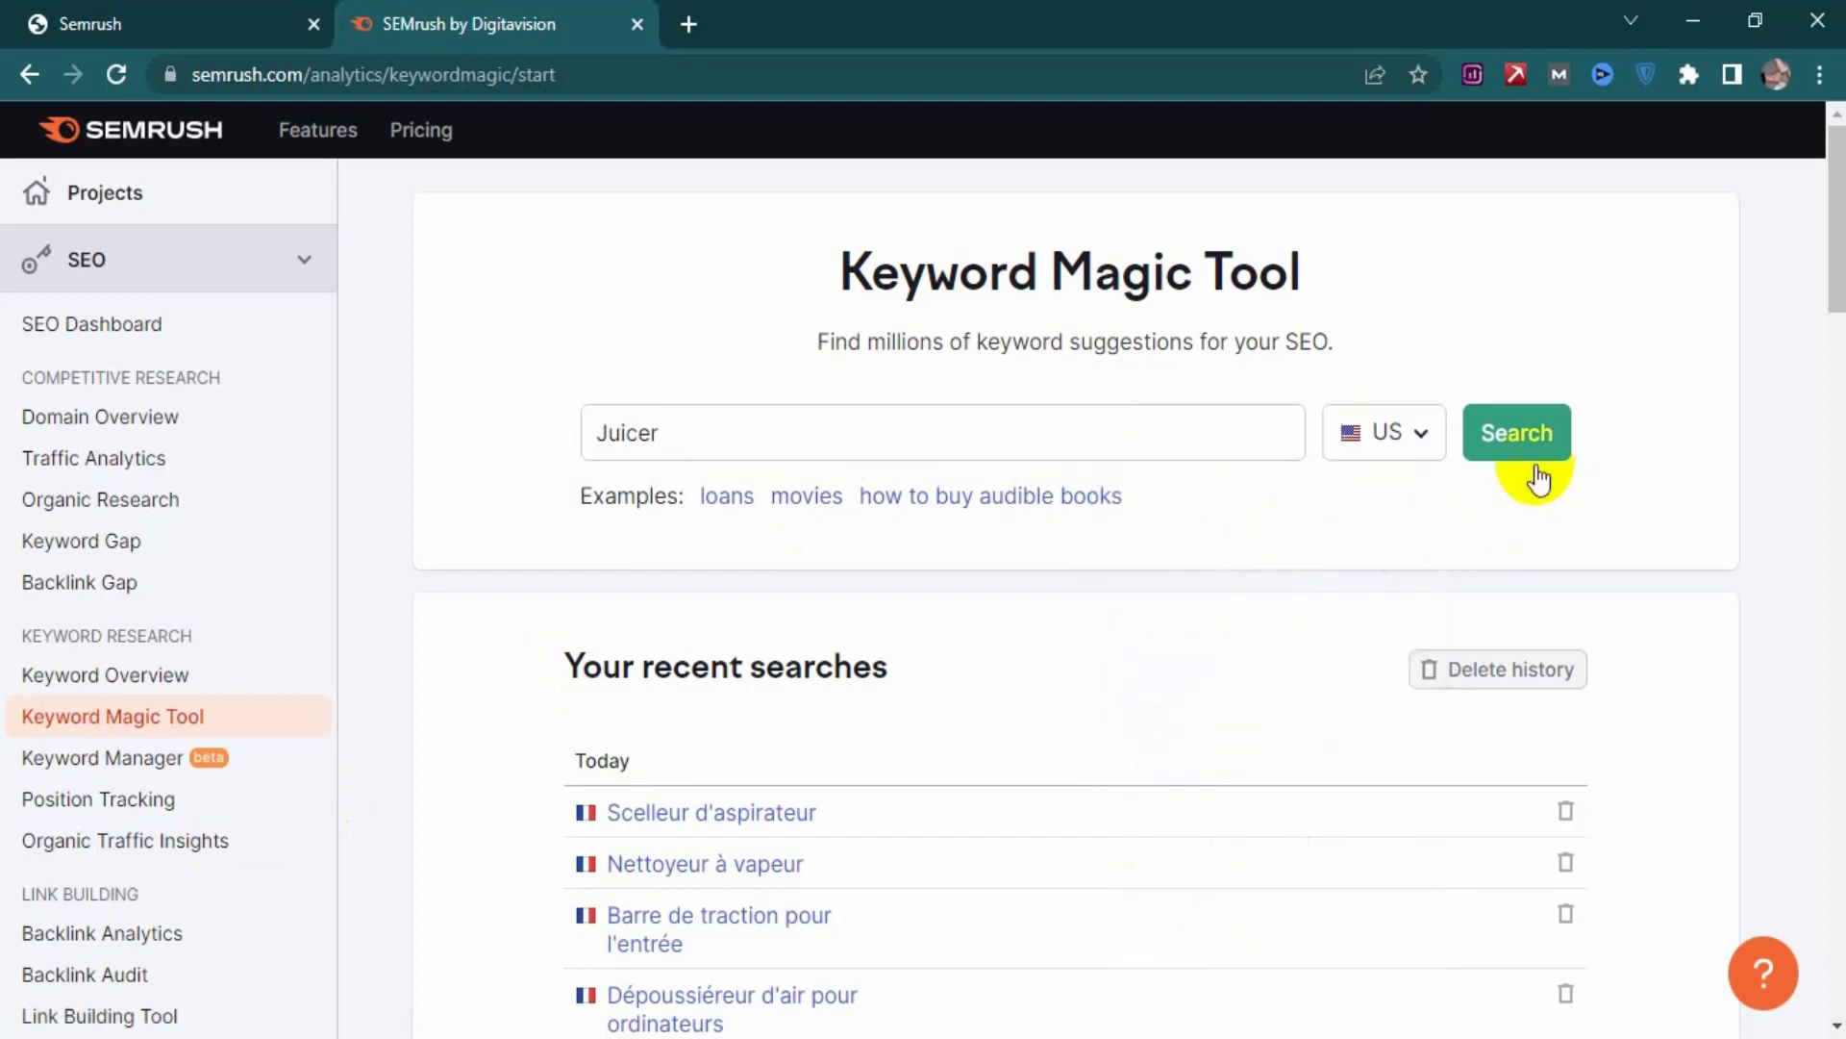
left_click(1517, 440)
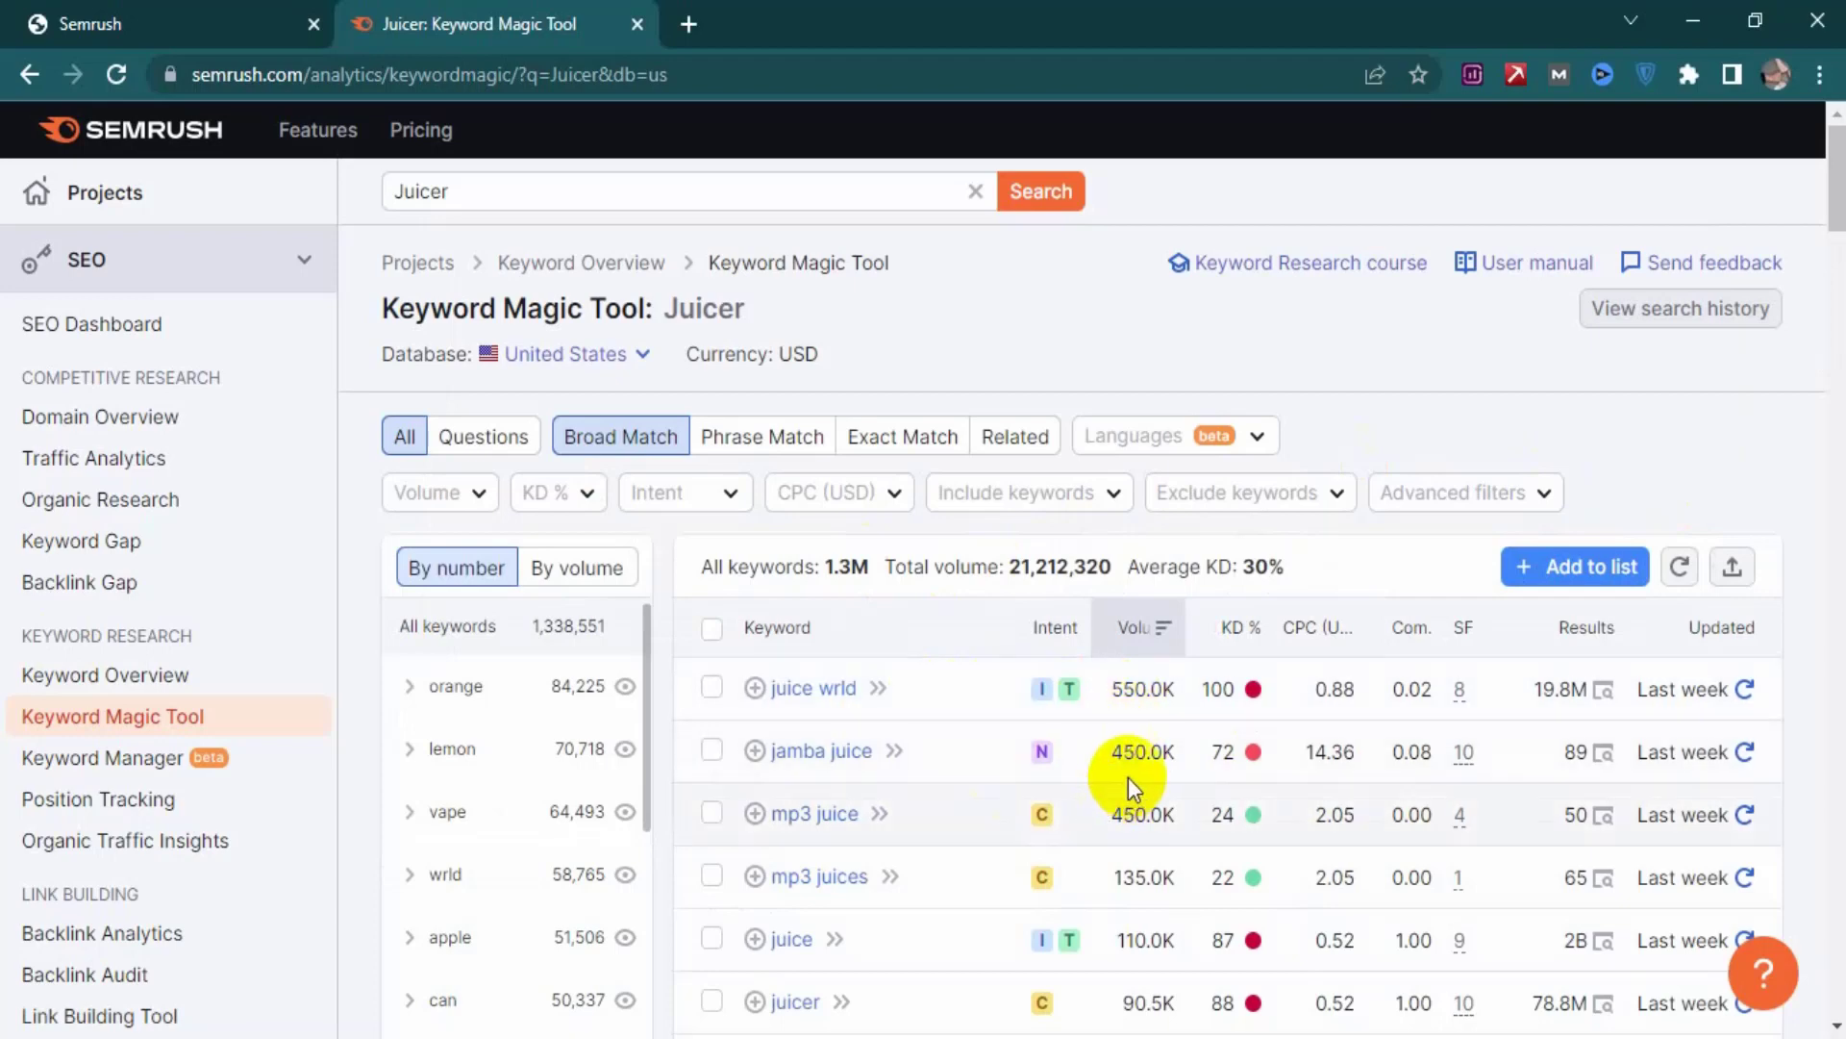
- Review the Juicer keyword suggestions and sort them by search volume from lowest to highest
scroll(1222, 904, "down", 4)
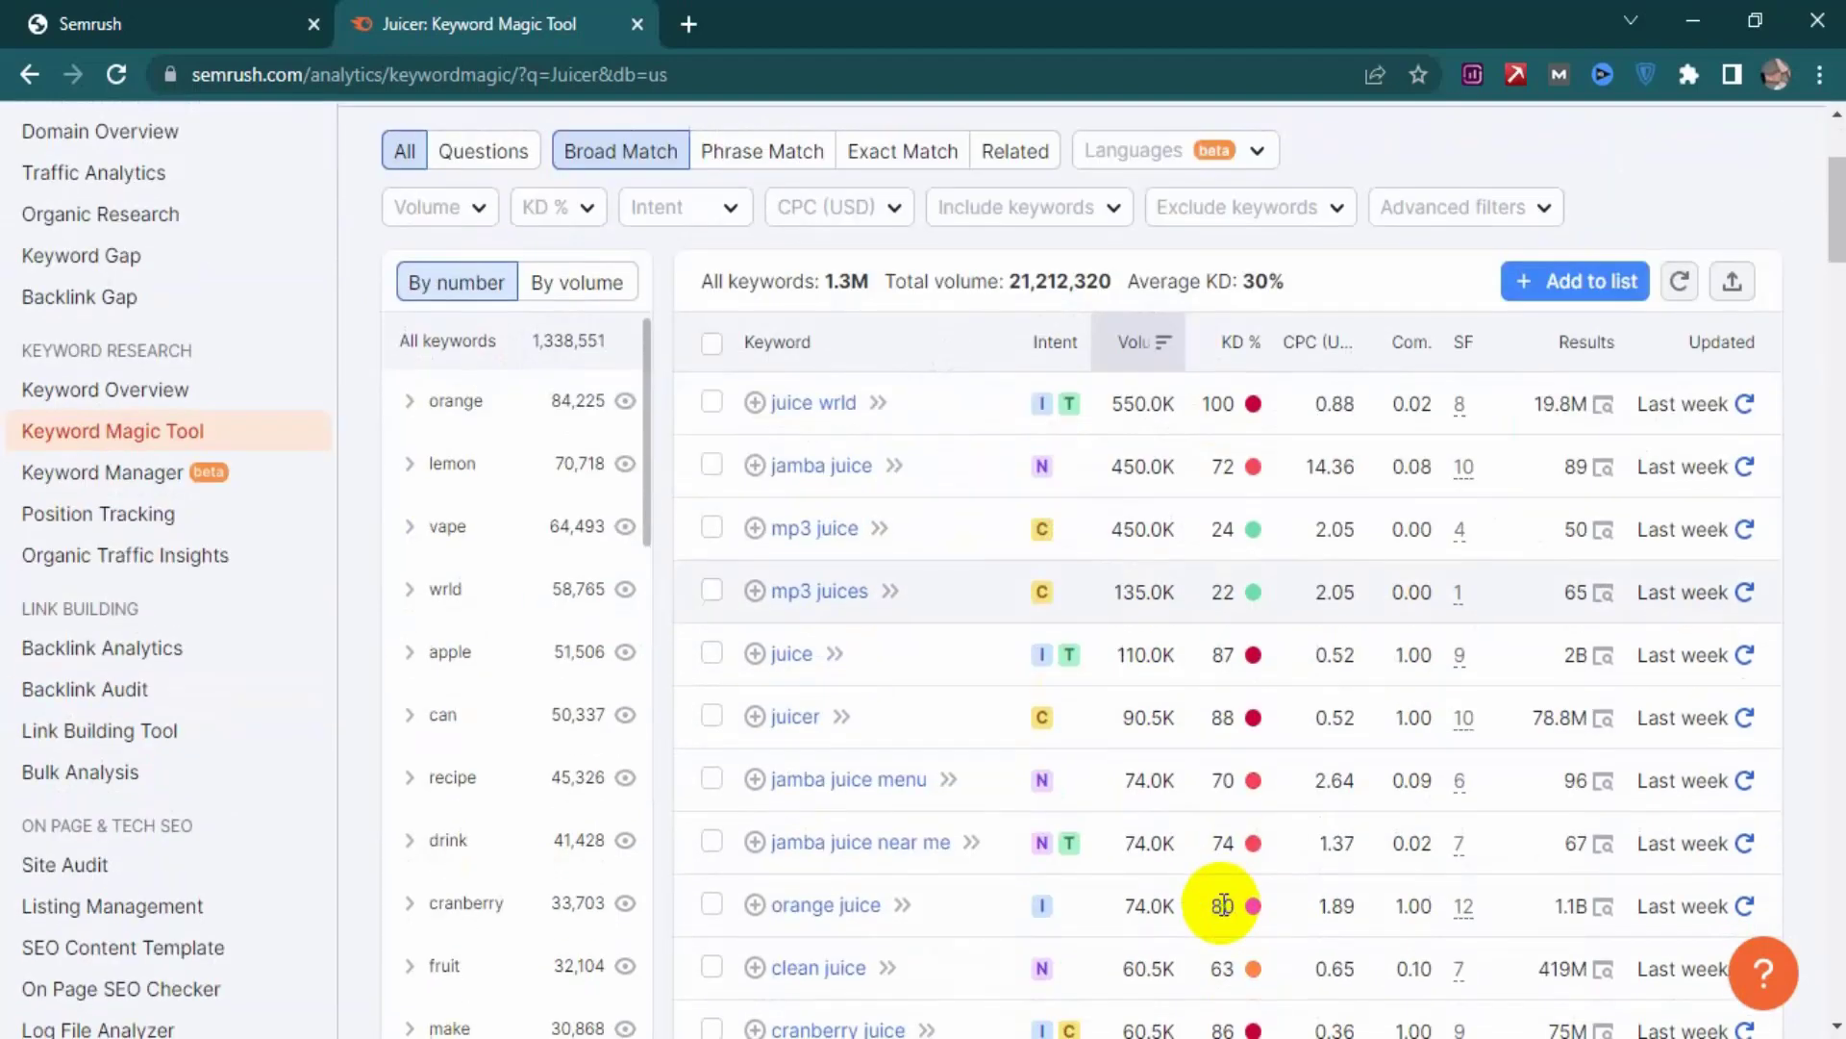
scroll(1221, 904, "up", 5)
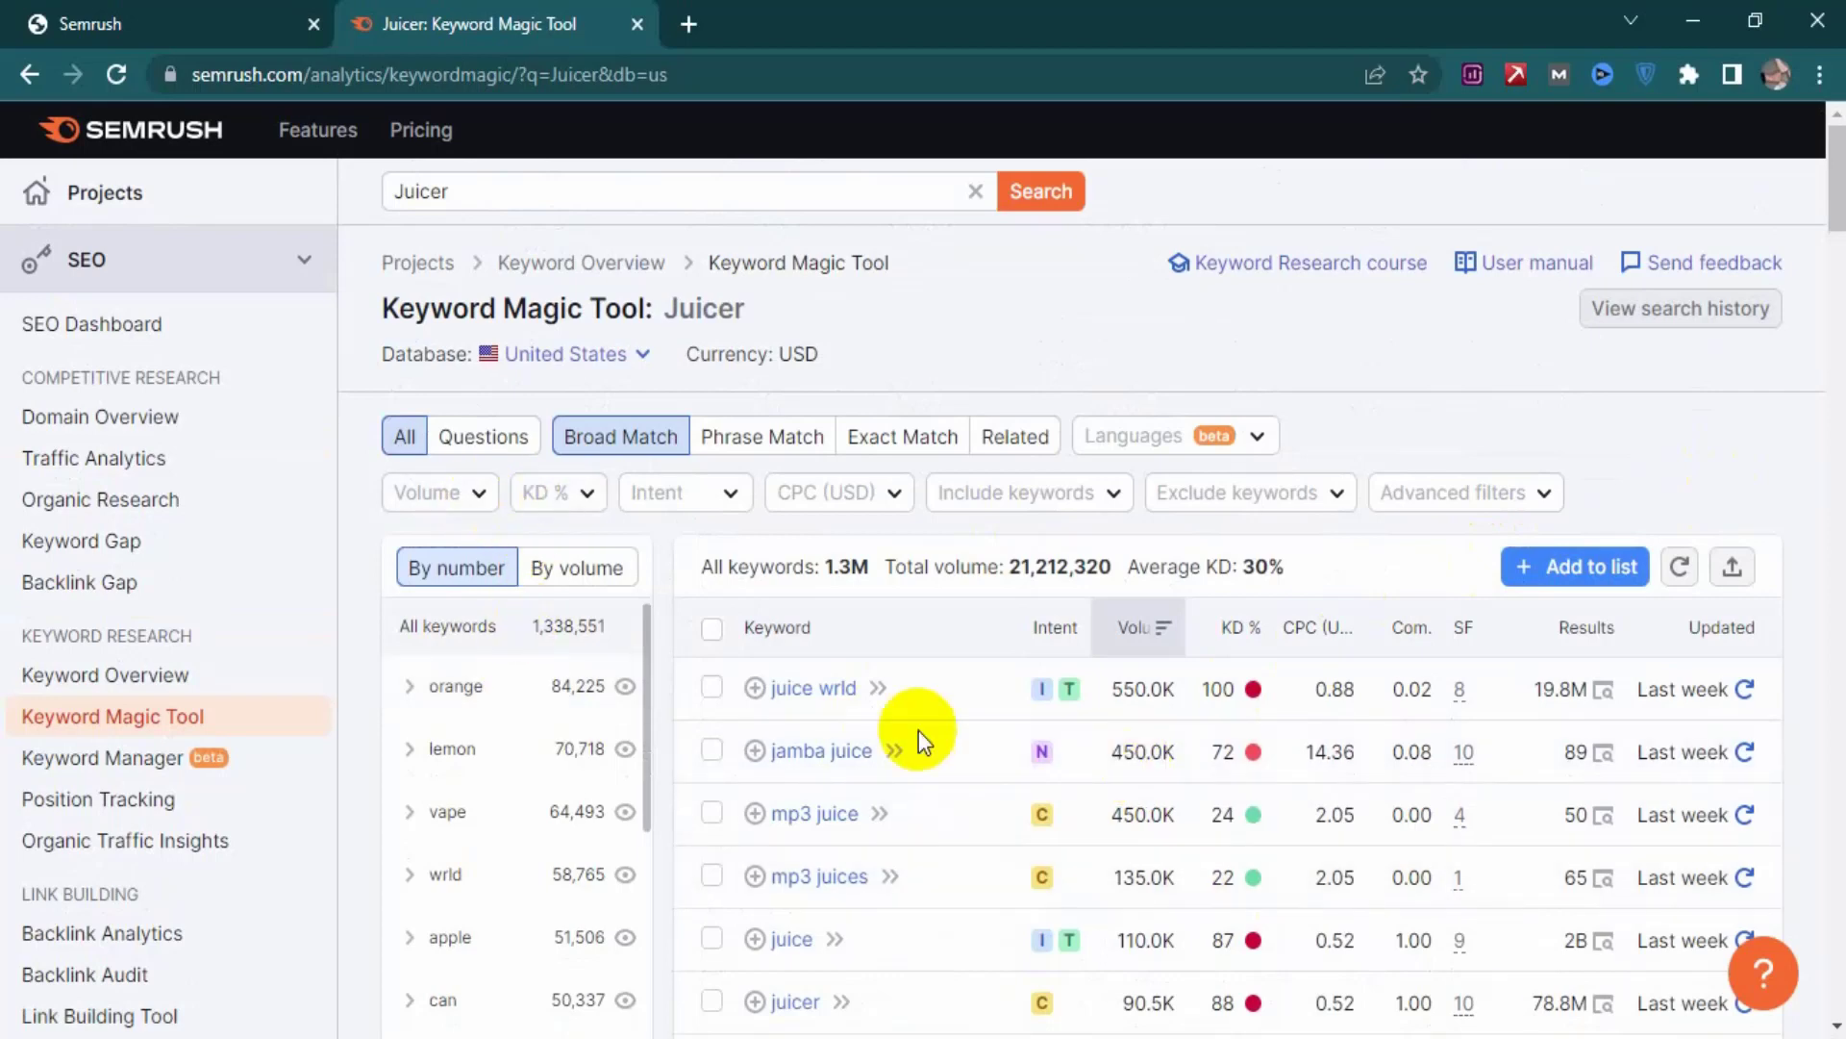
scroll(942, 856, "down", 1)
scroll(1181, 837, "down", 17)
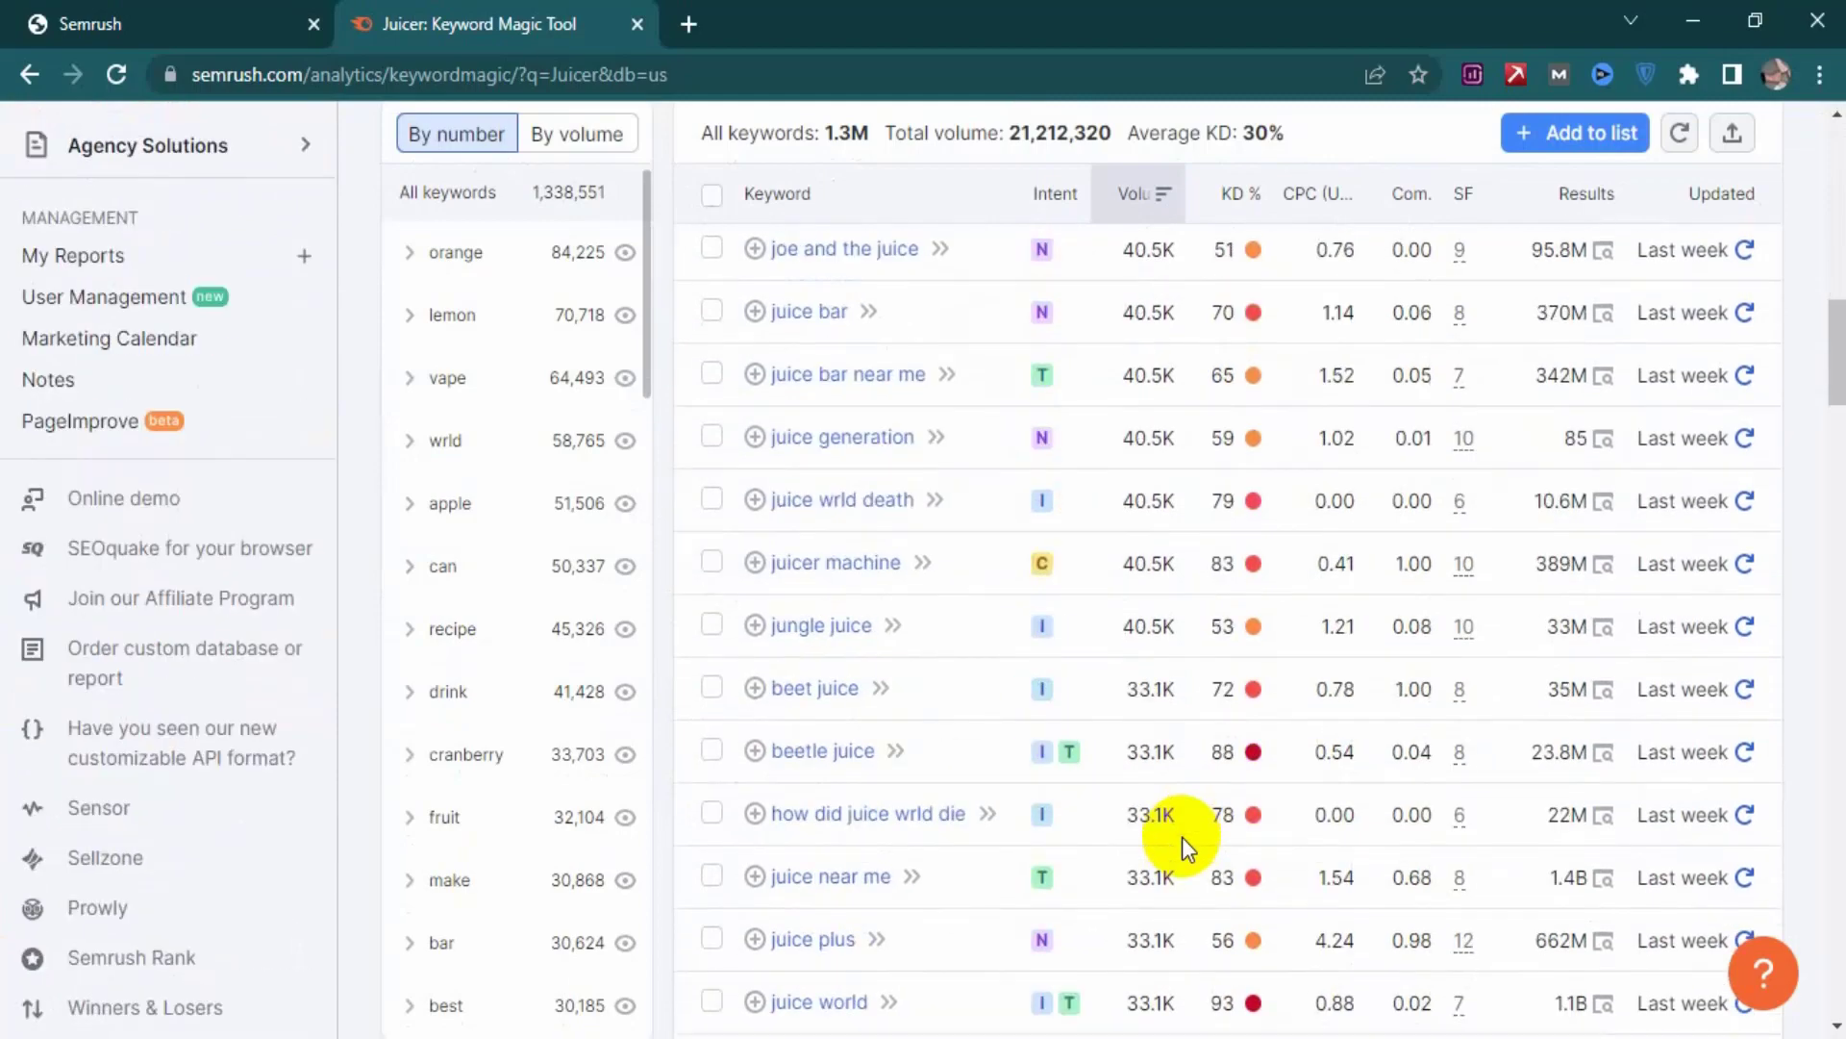
scroll(1181, 832, "up", 18)
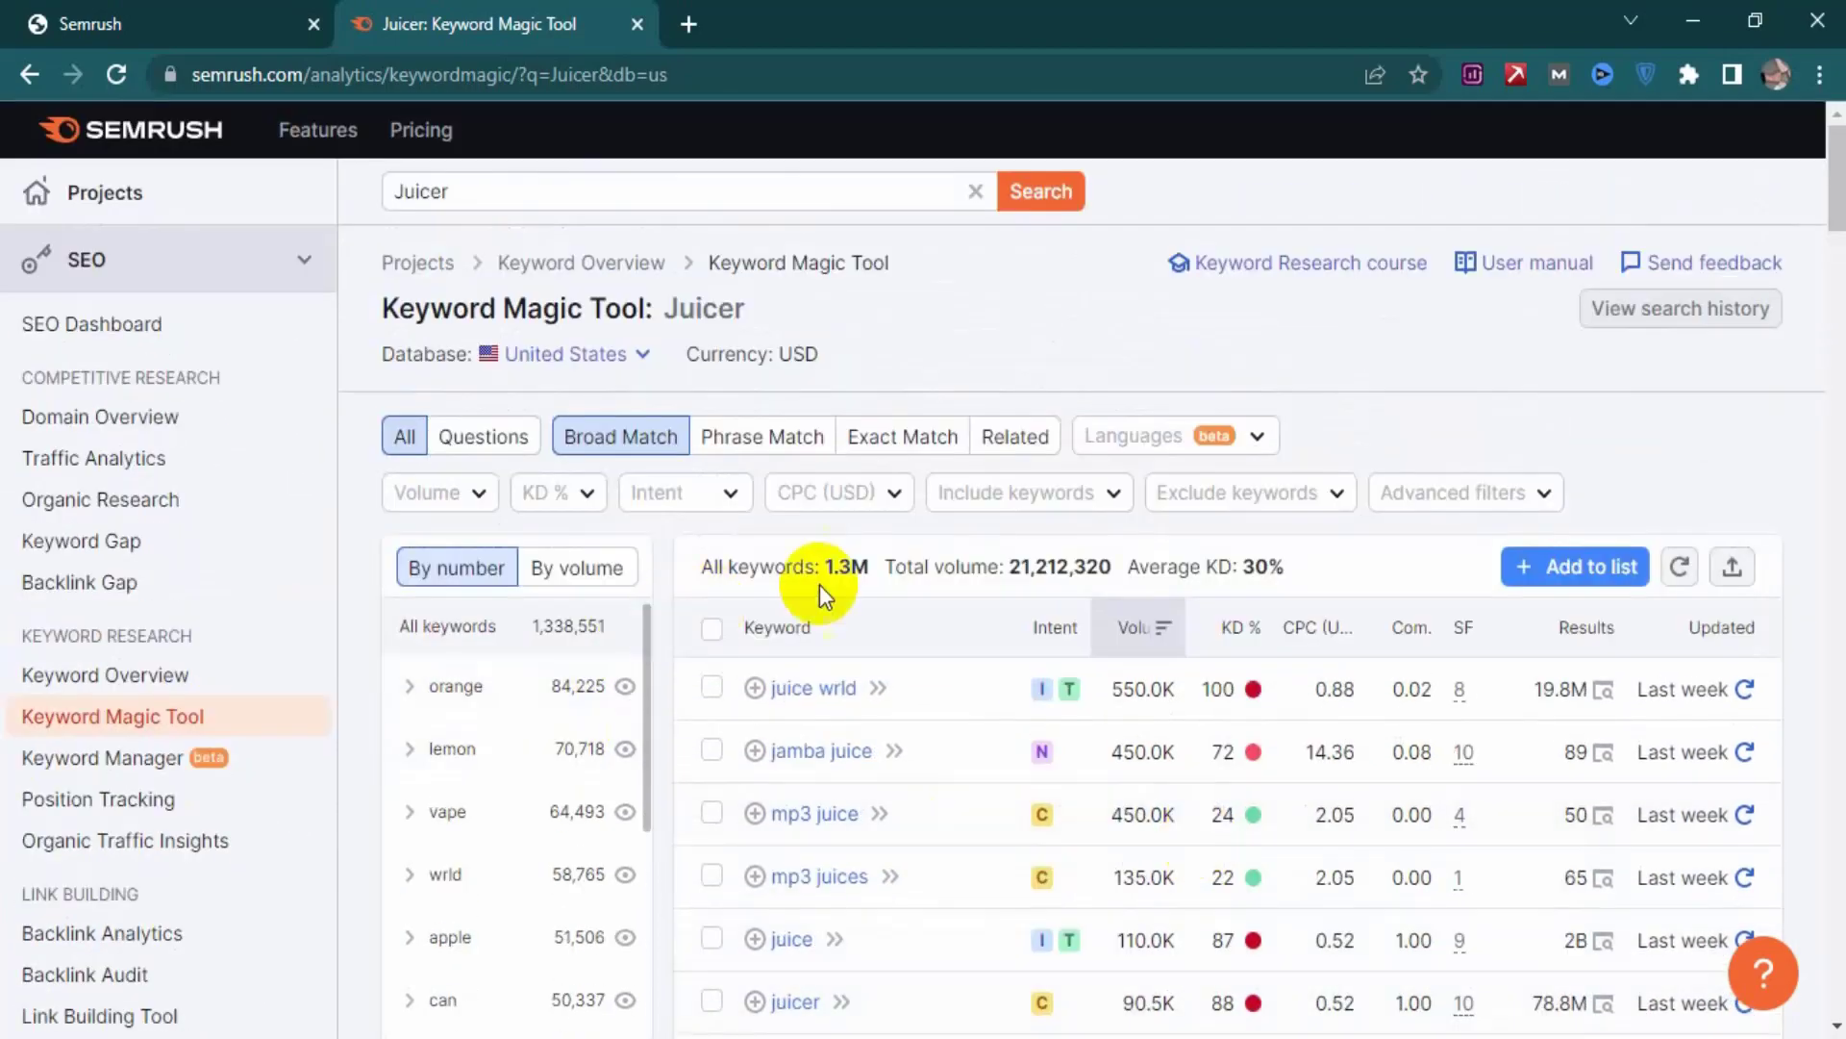
left_click(1163, 631)
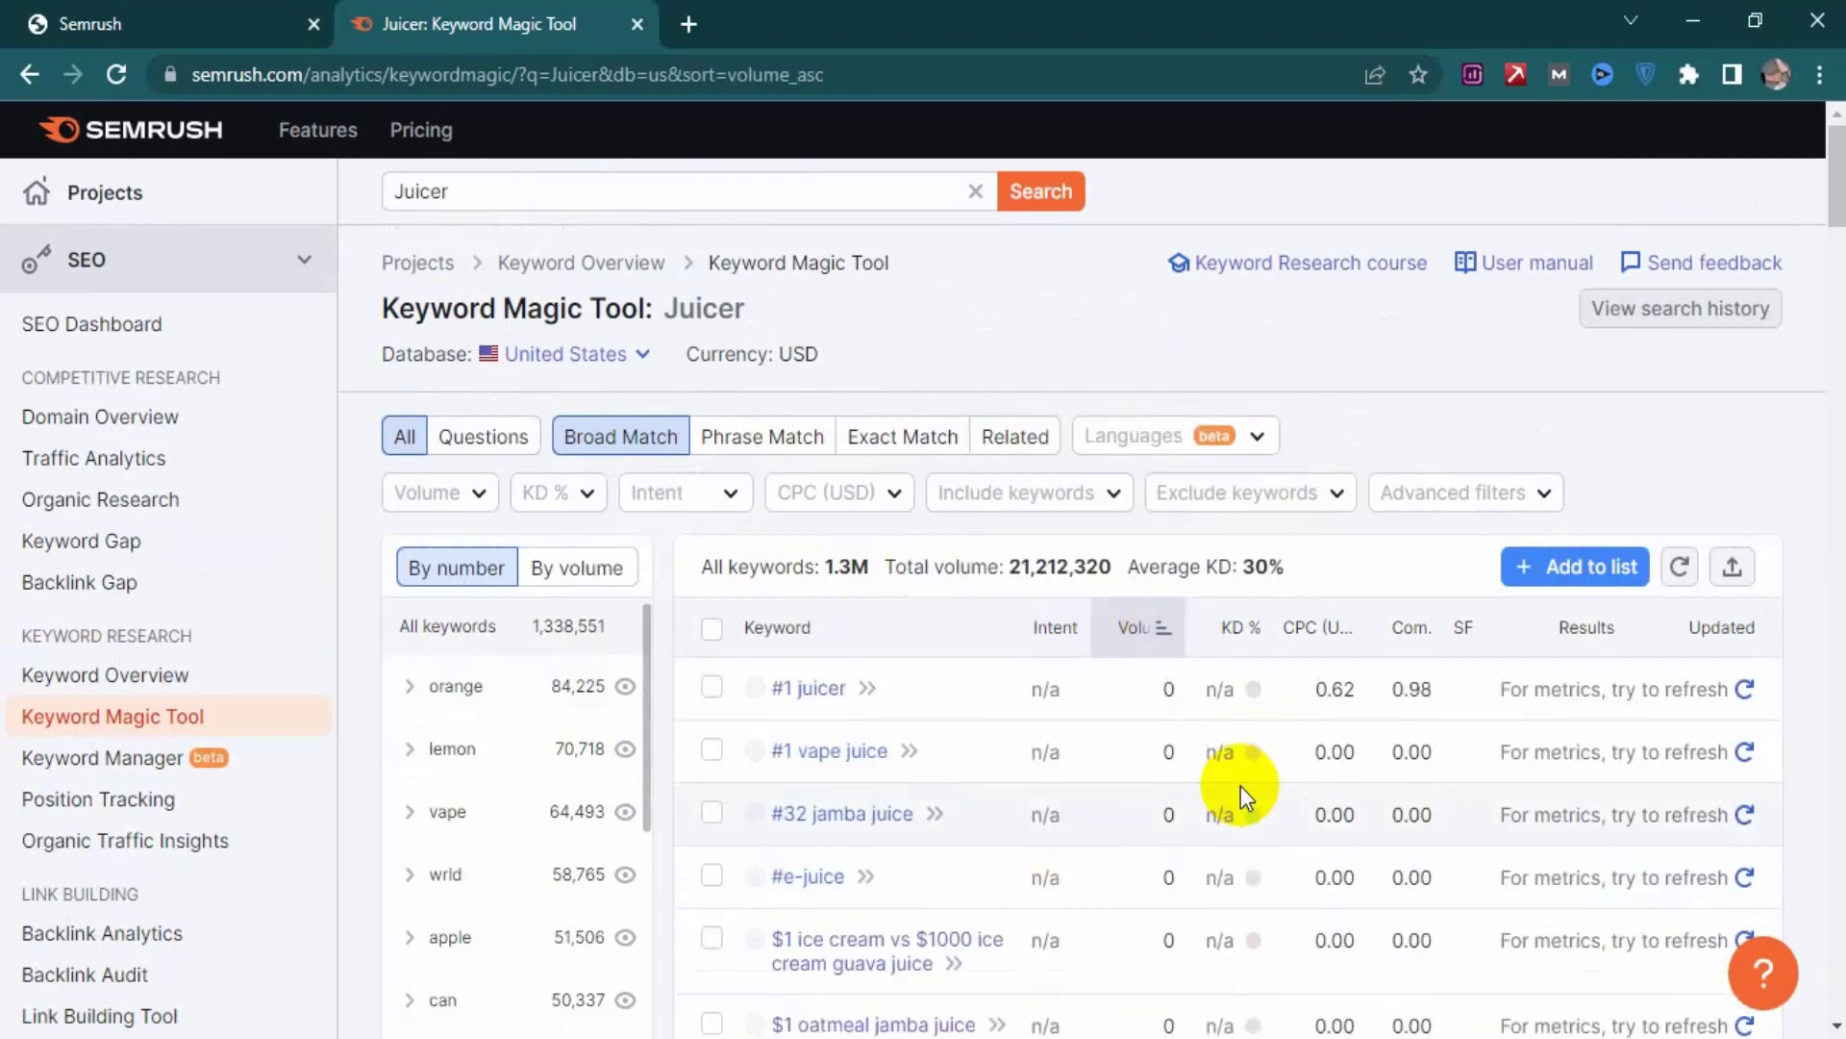
- Filter the keyword suggestions to a custom search volume range starting from 300, with no upper limit
scroll(1191, 781, "down", 5)
scroll(1104, 697, "down", 15)
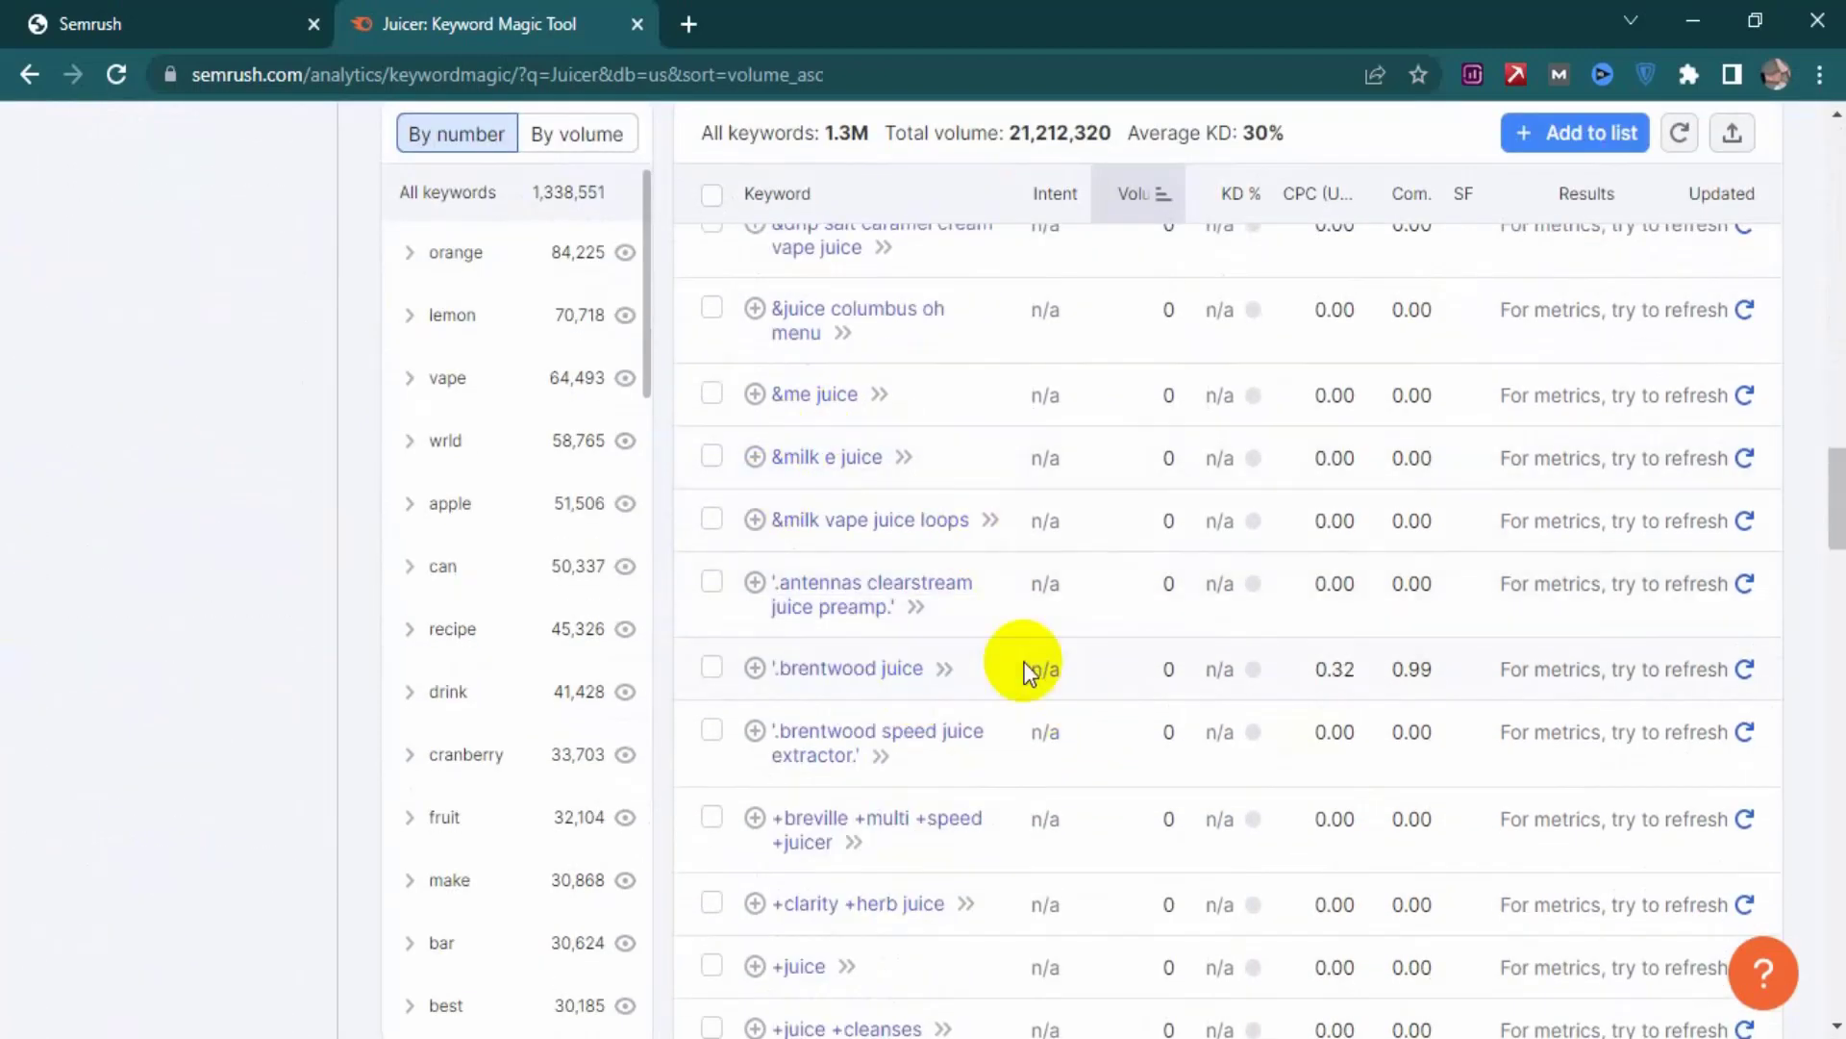
scroll(1143, 602, "down", 6)
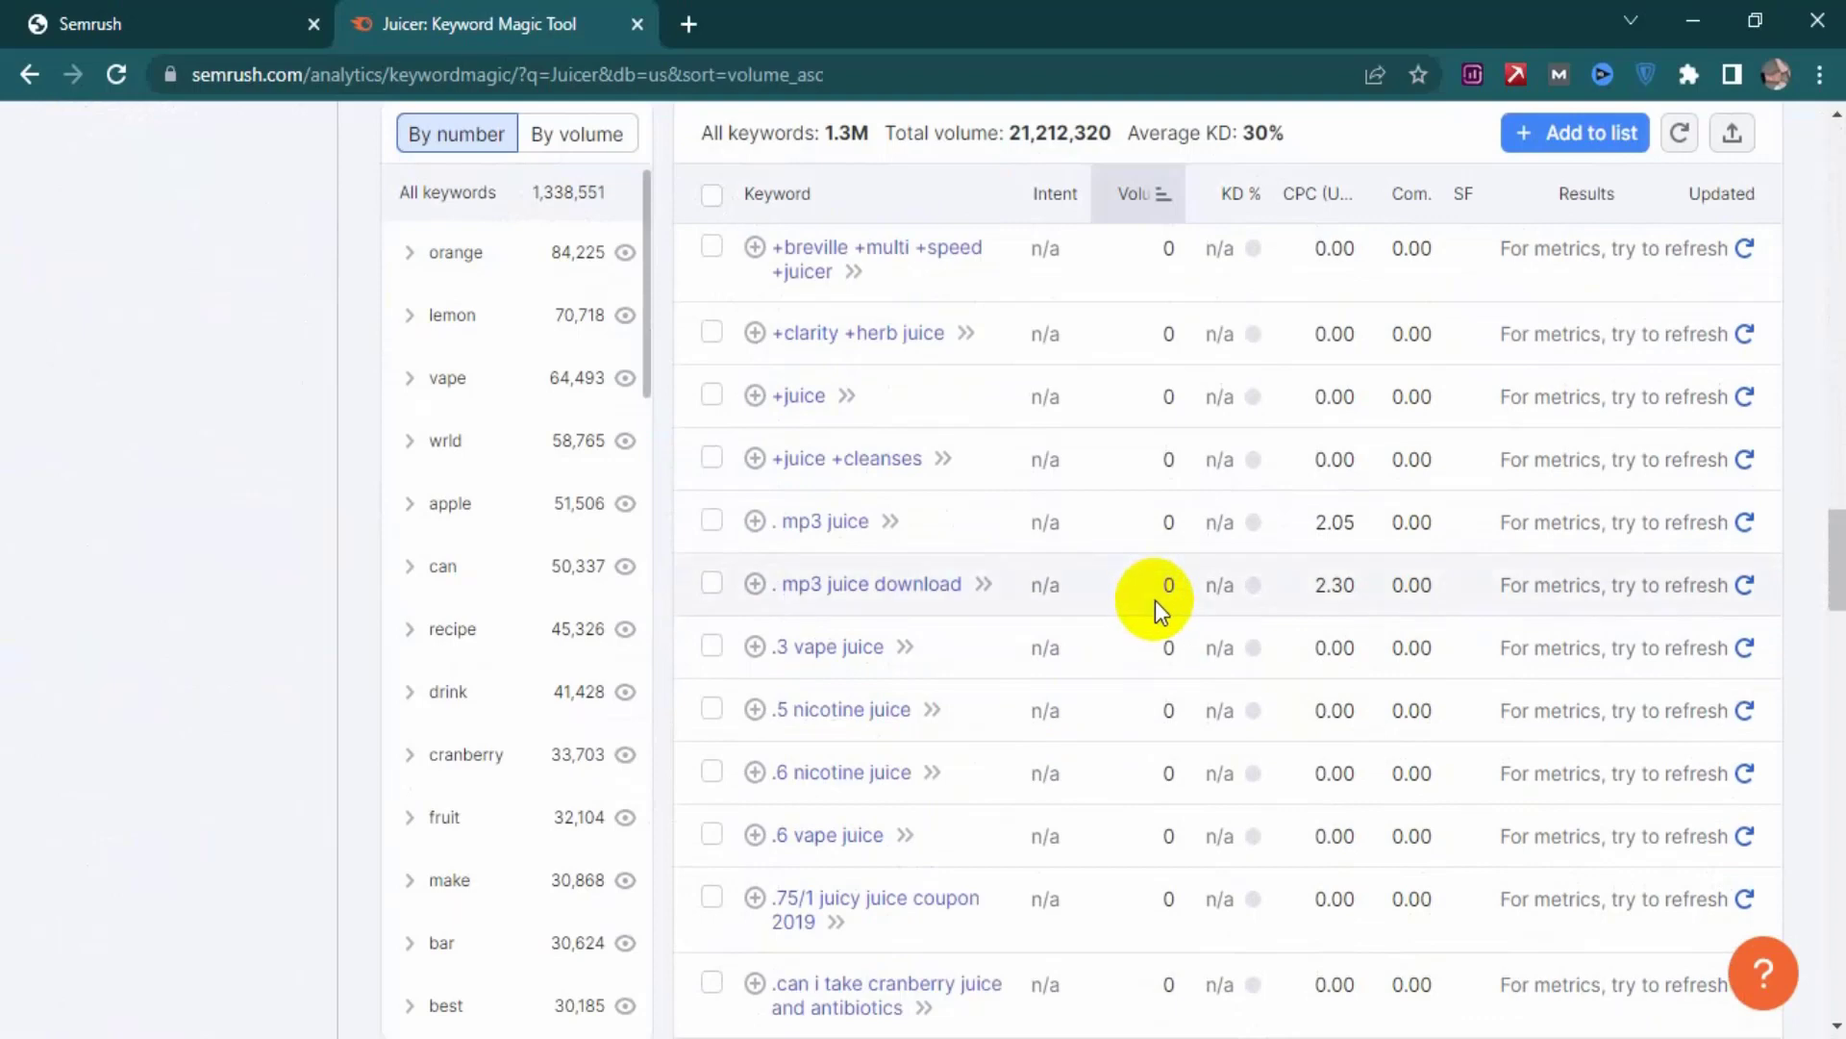
scroll(1156, 596, "up", 20)
scroll(1156, 589, "up", 2)
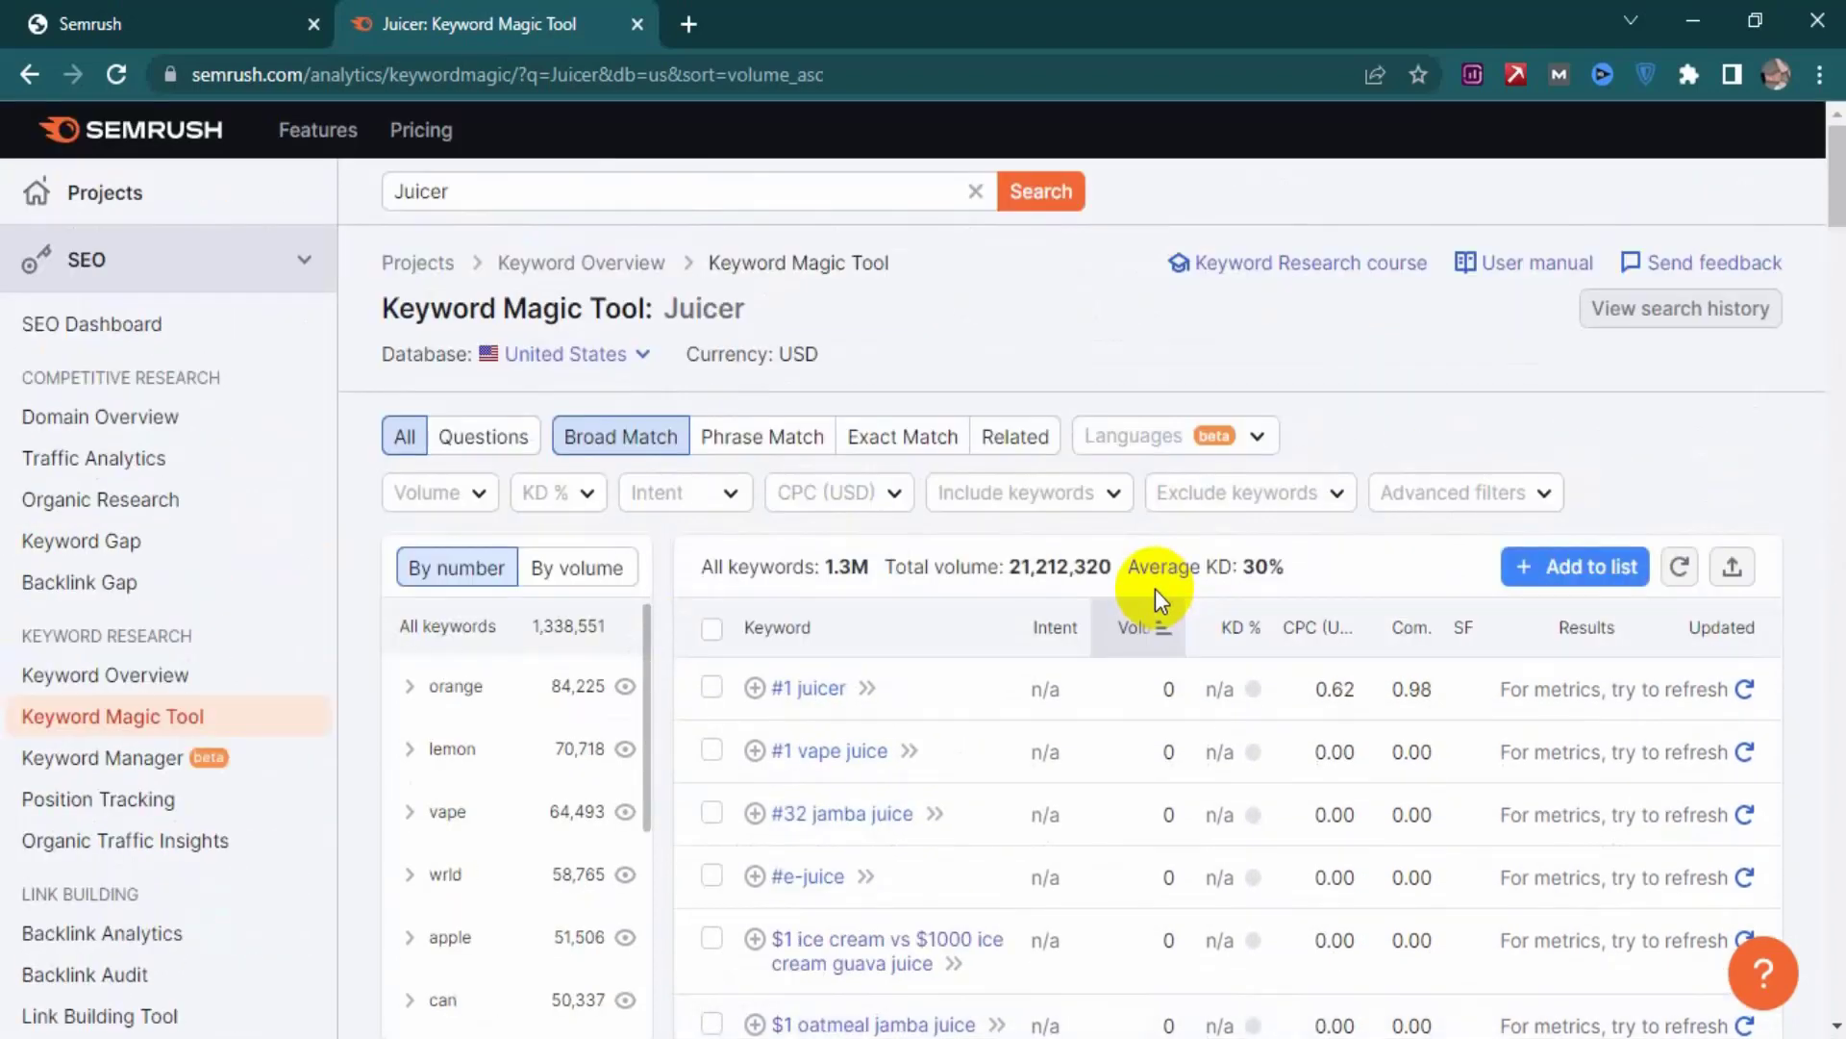
left_click(459, 494)
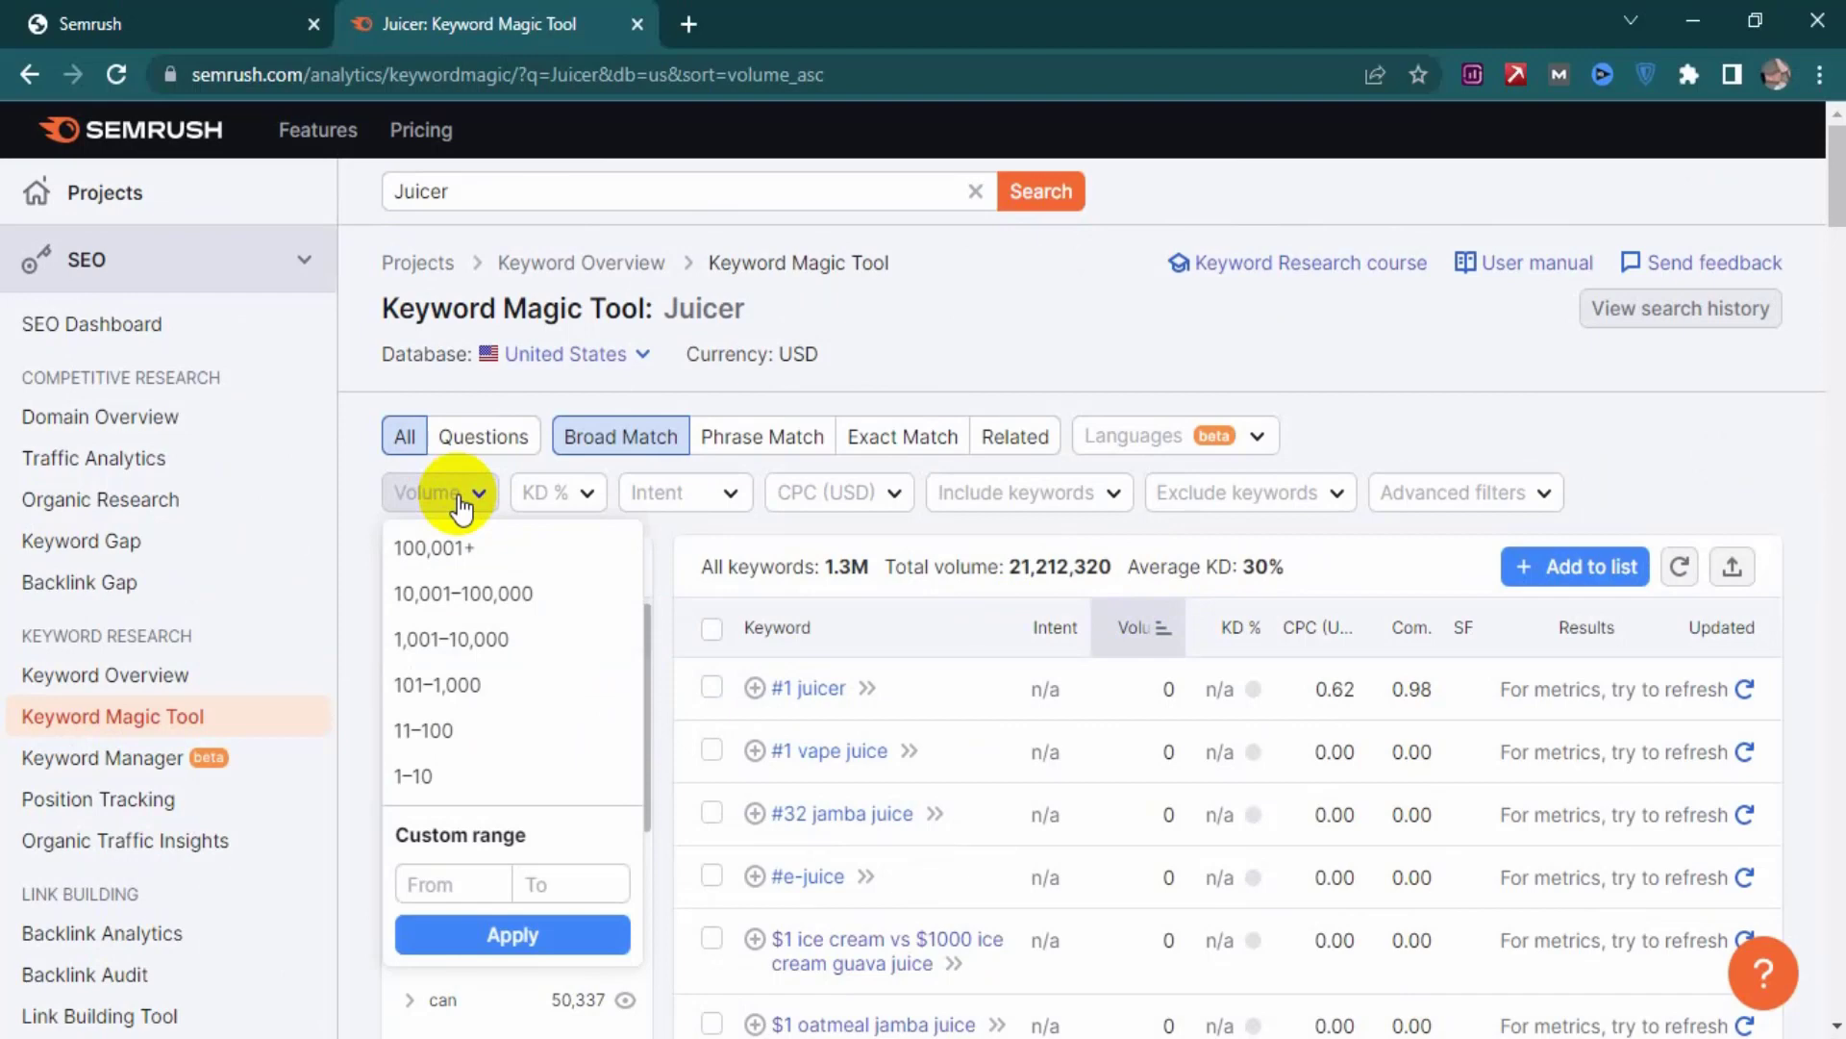
left_click(471, 885)
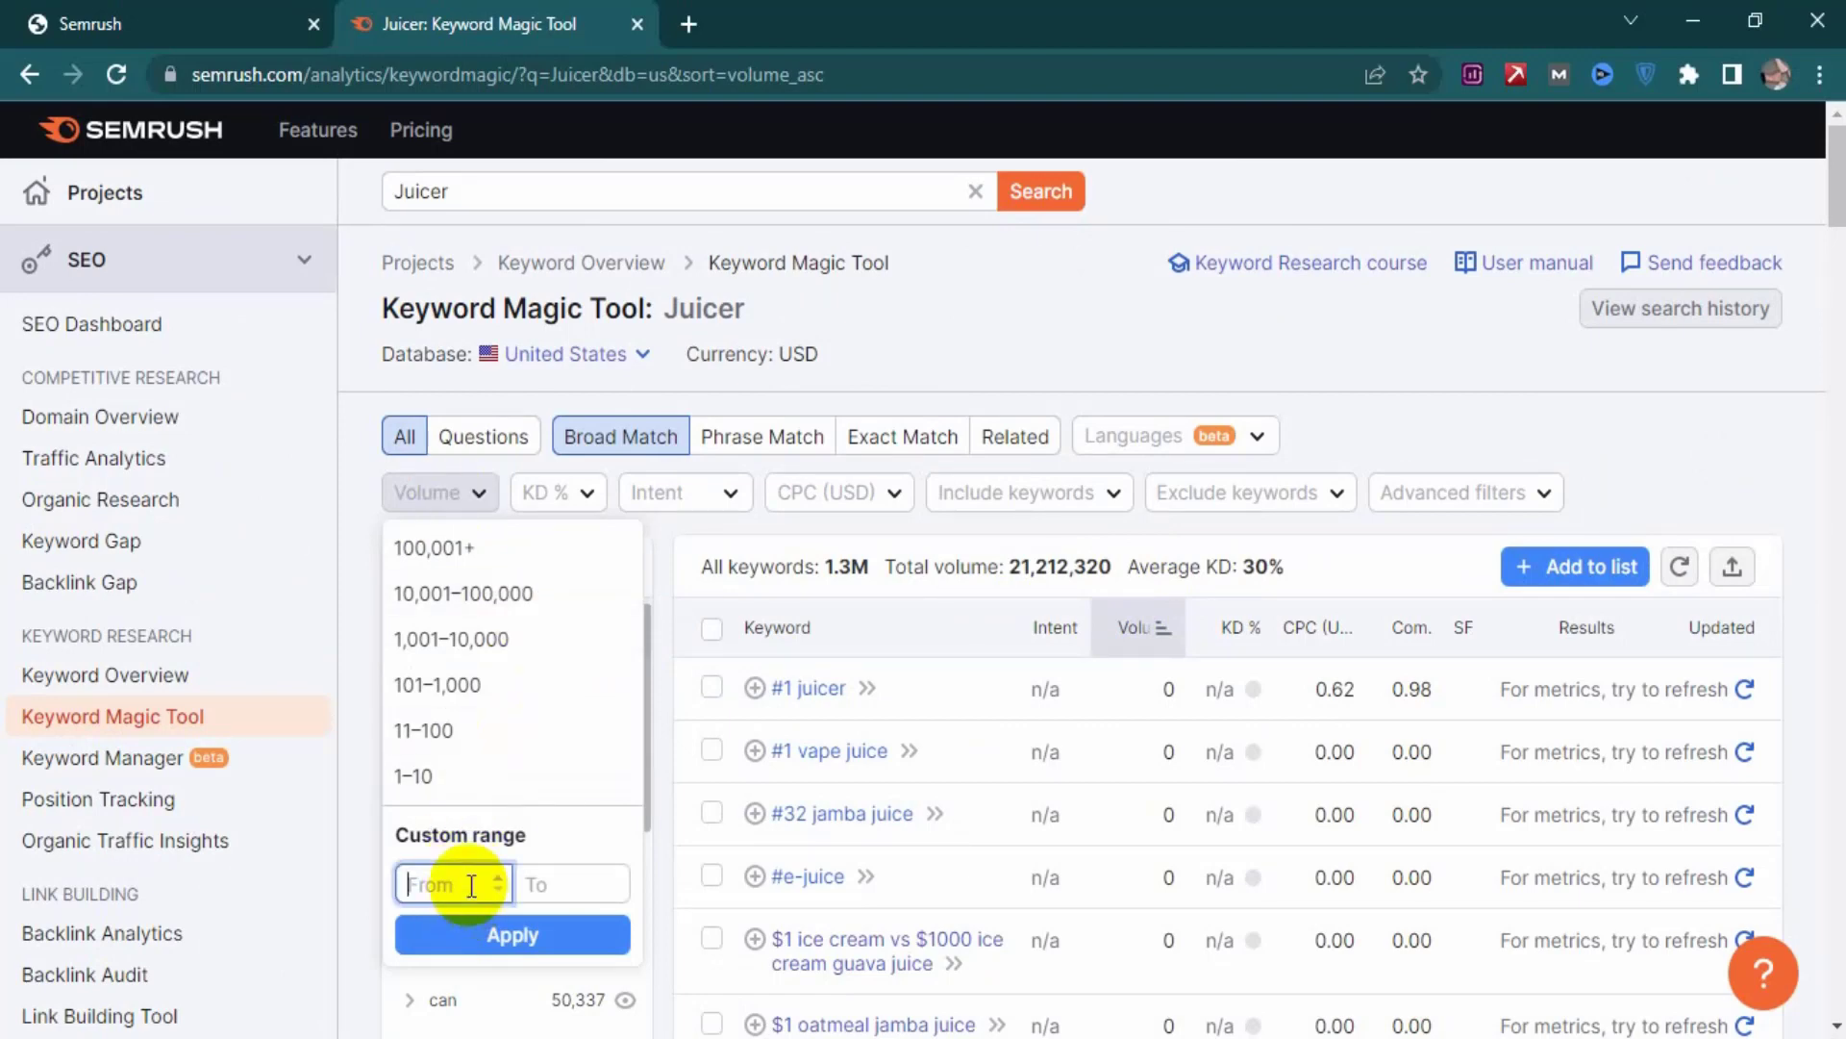
type("300")
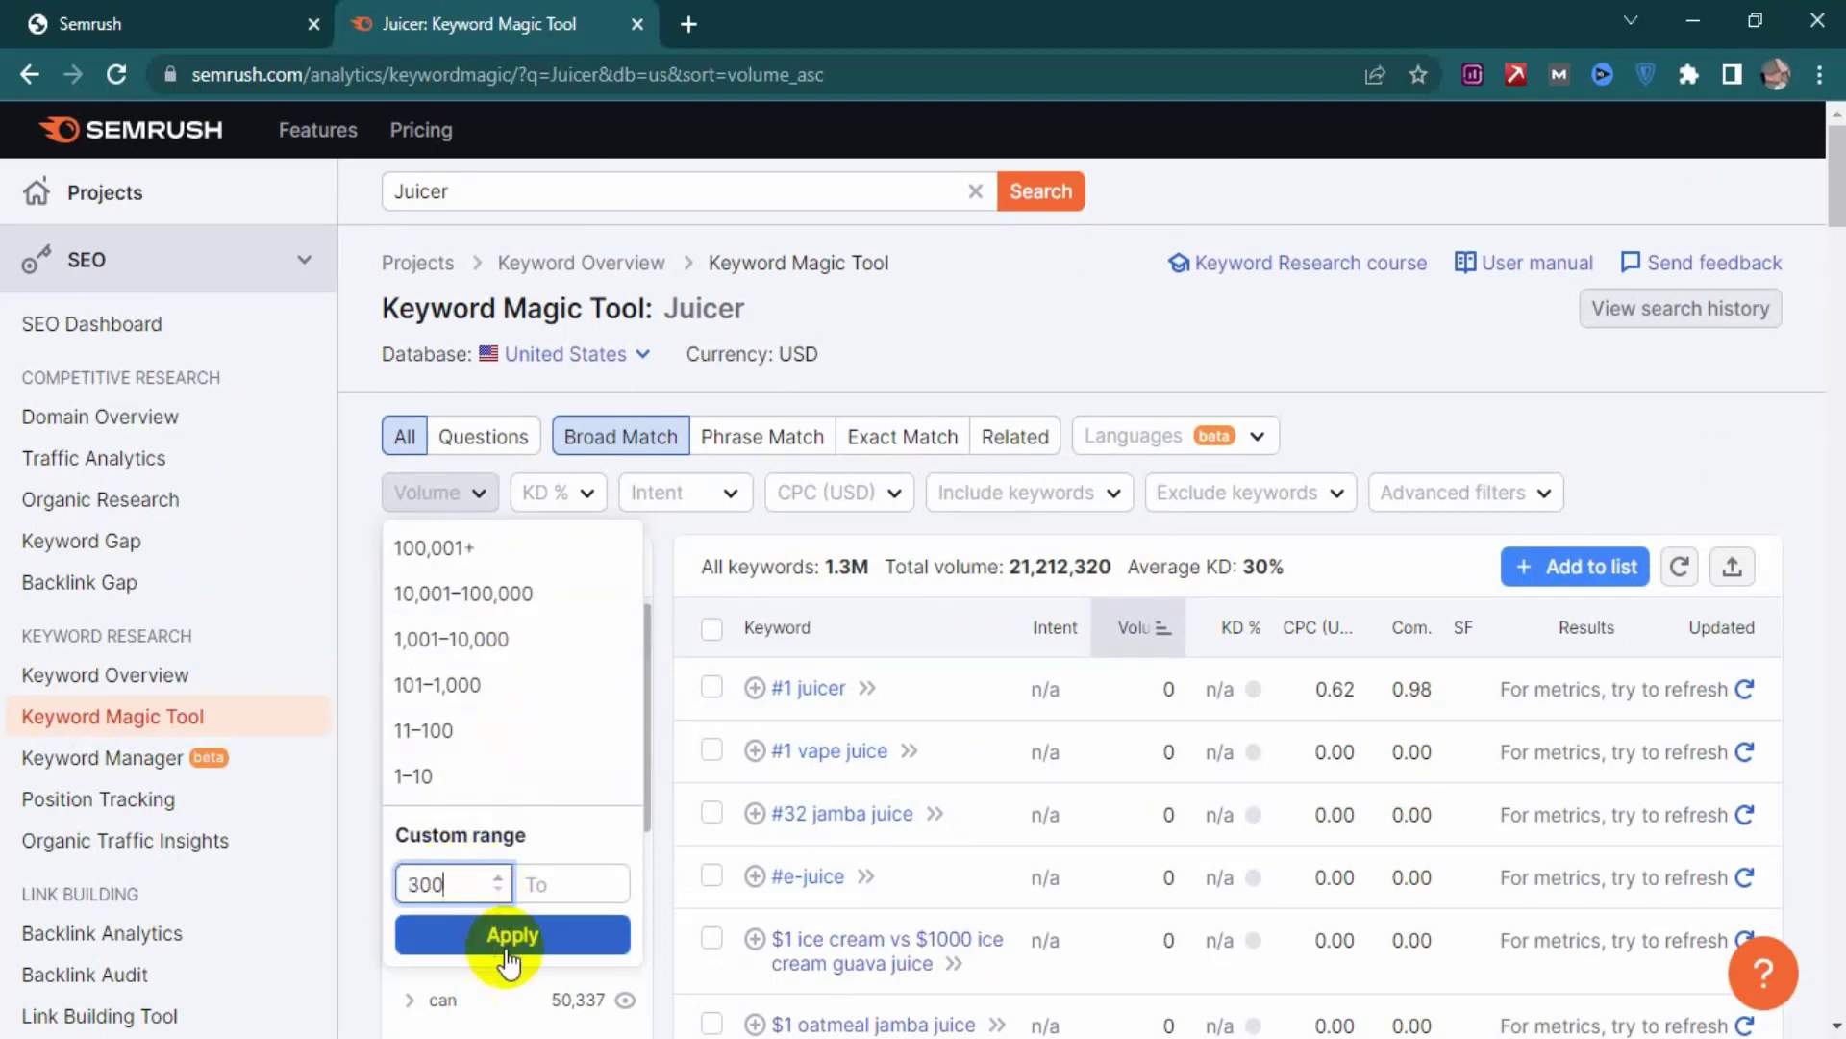
left_click(507, 936)
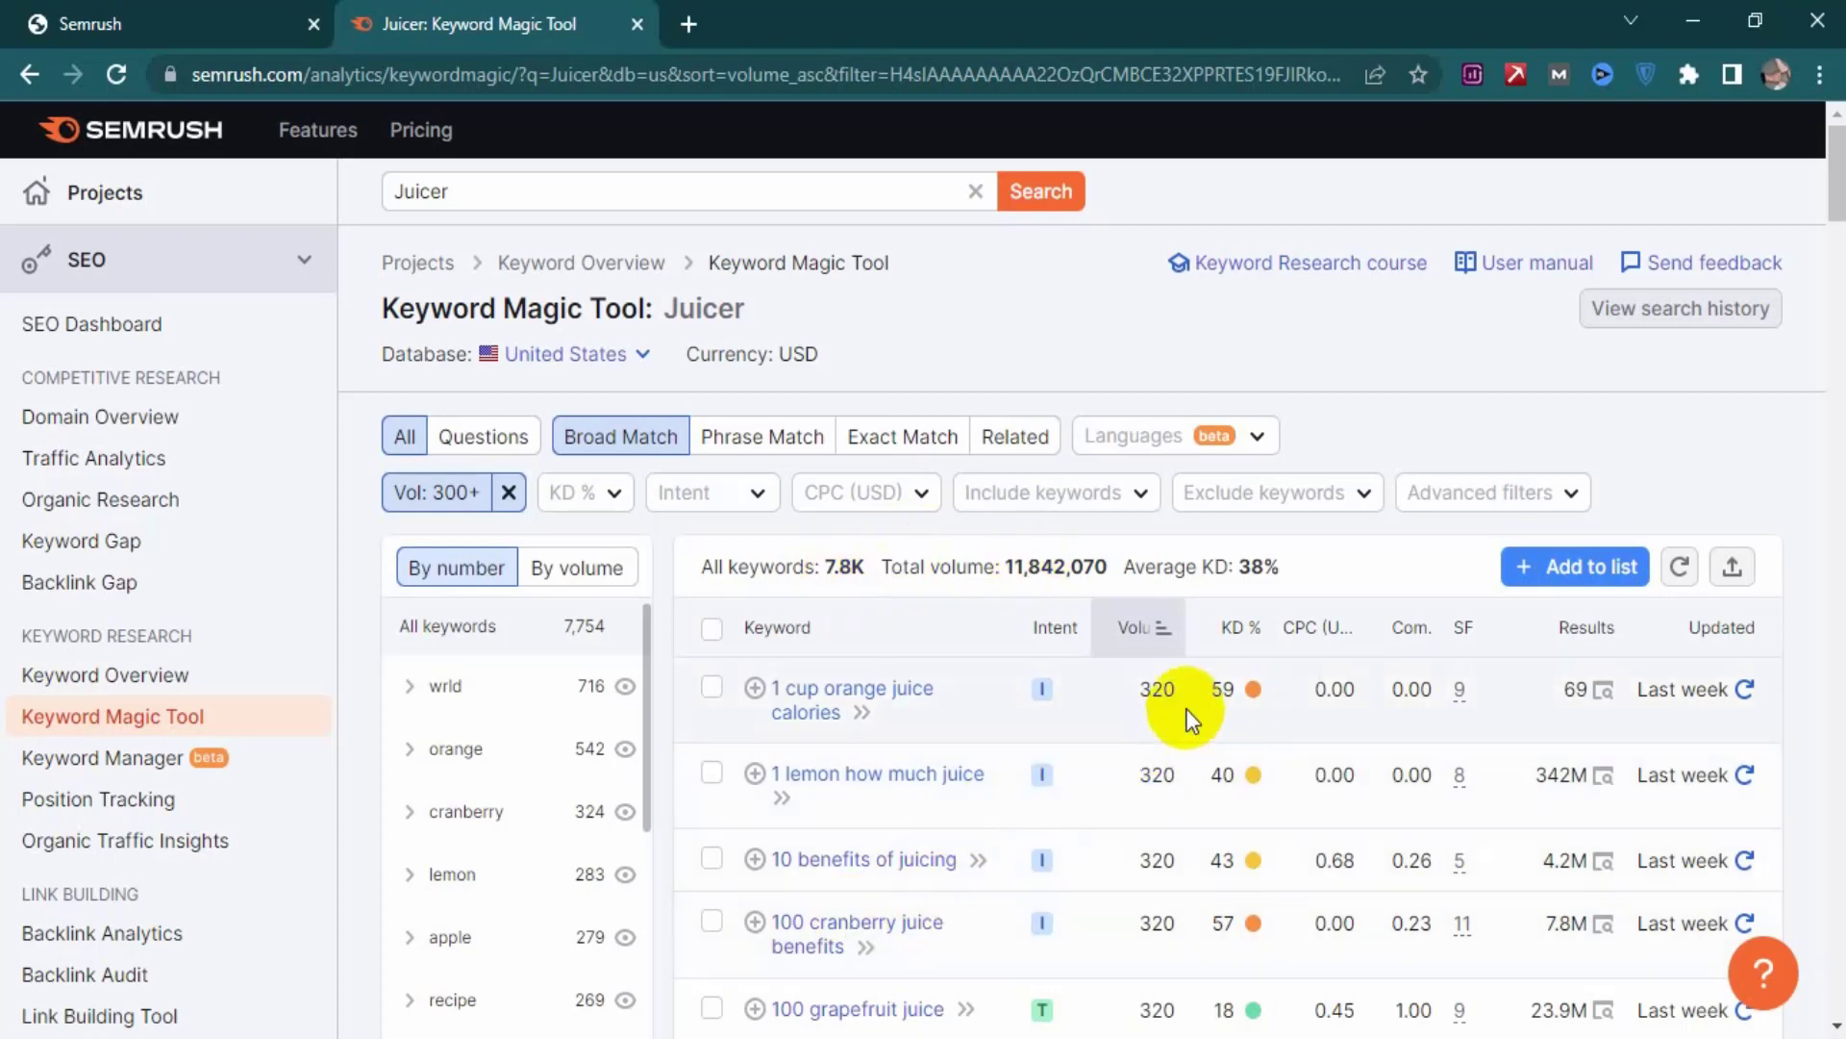
- Sort the filtered keywords by search volume from highest to lowest and examine their volume and keyword difficulty
scroll(1163, 838, "down", 9)
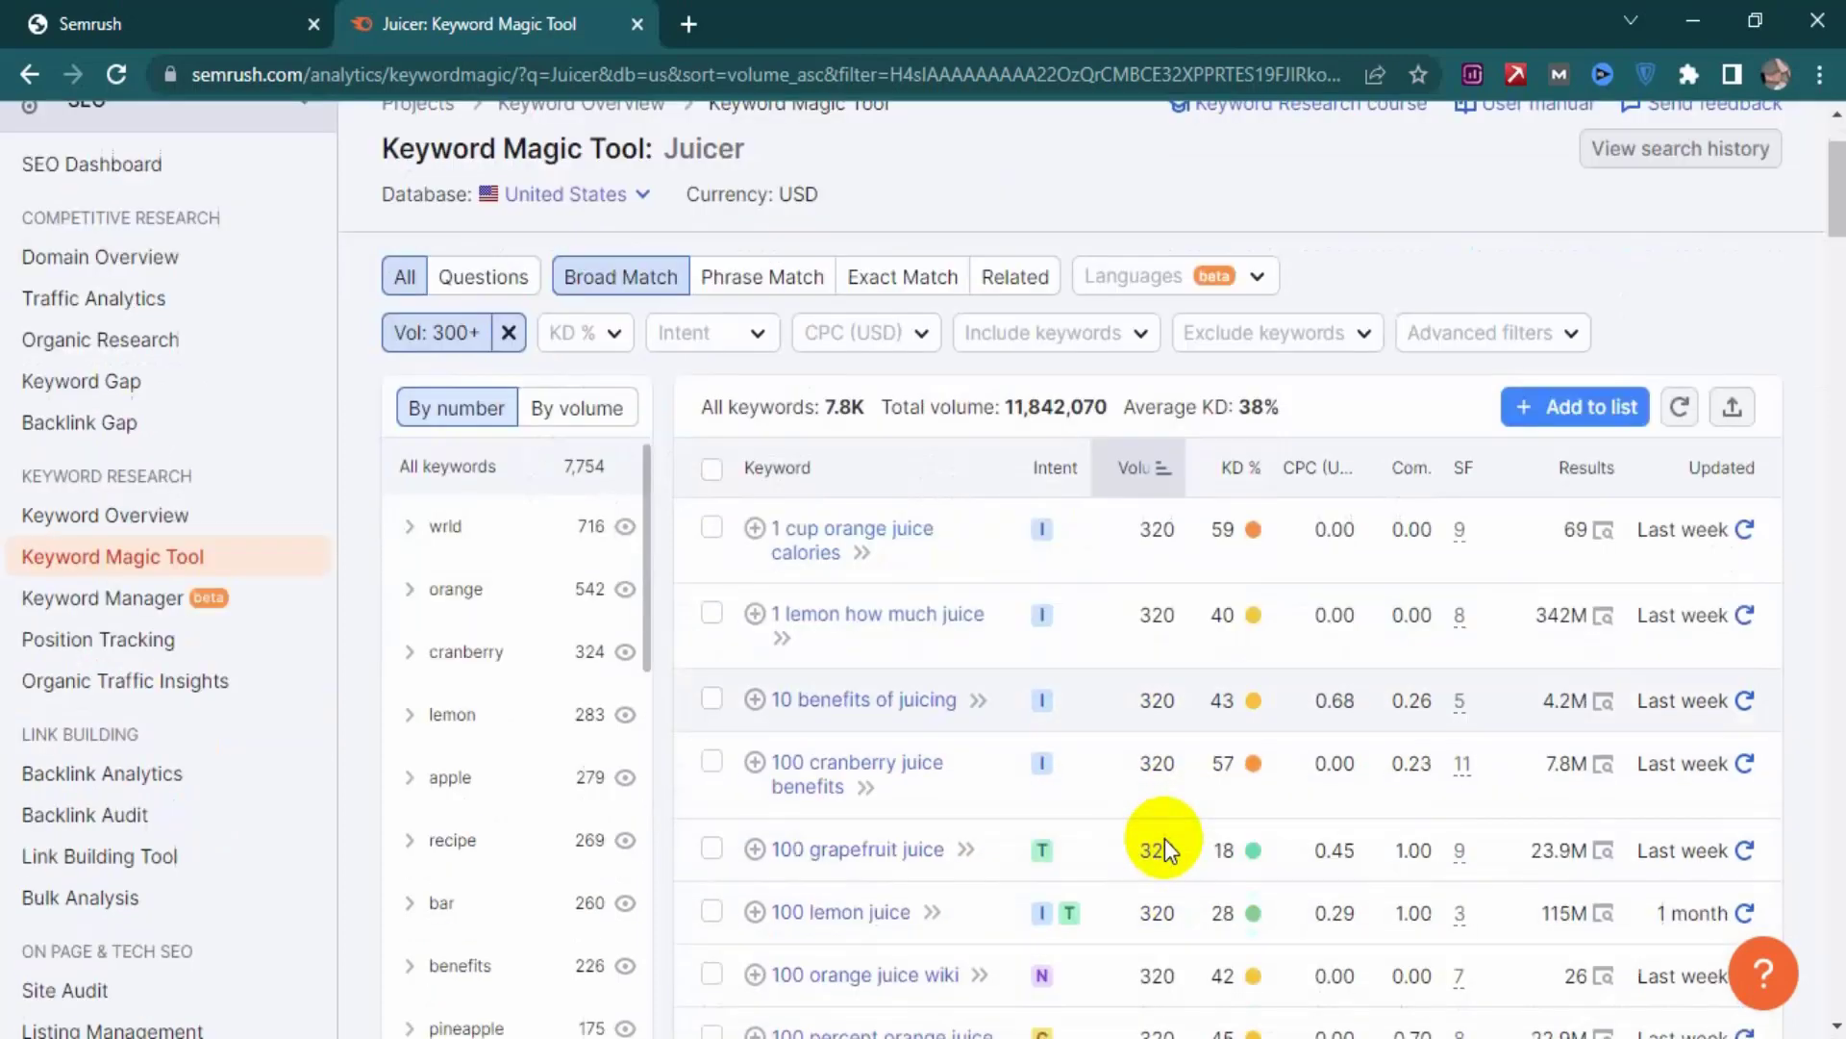
scroll(1165, 843, "down", 20)
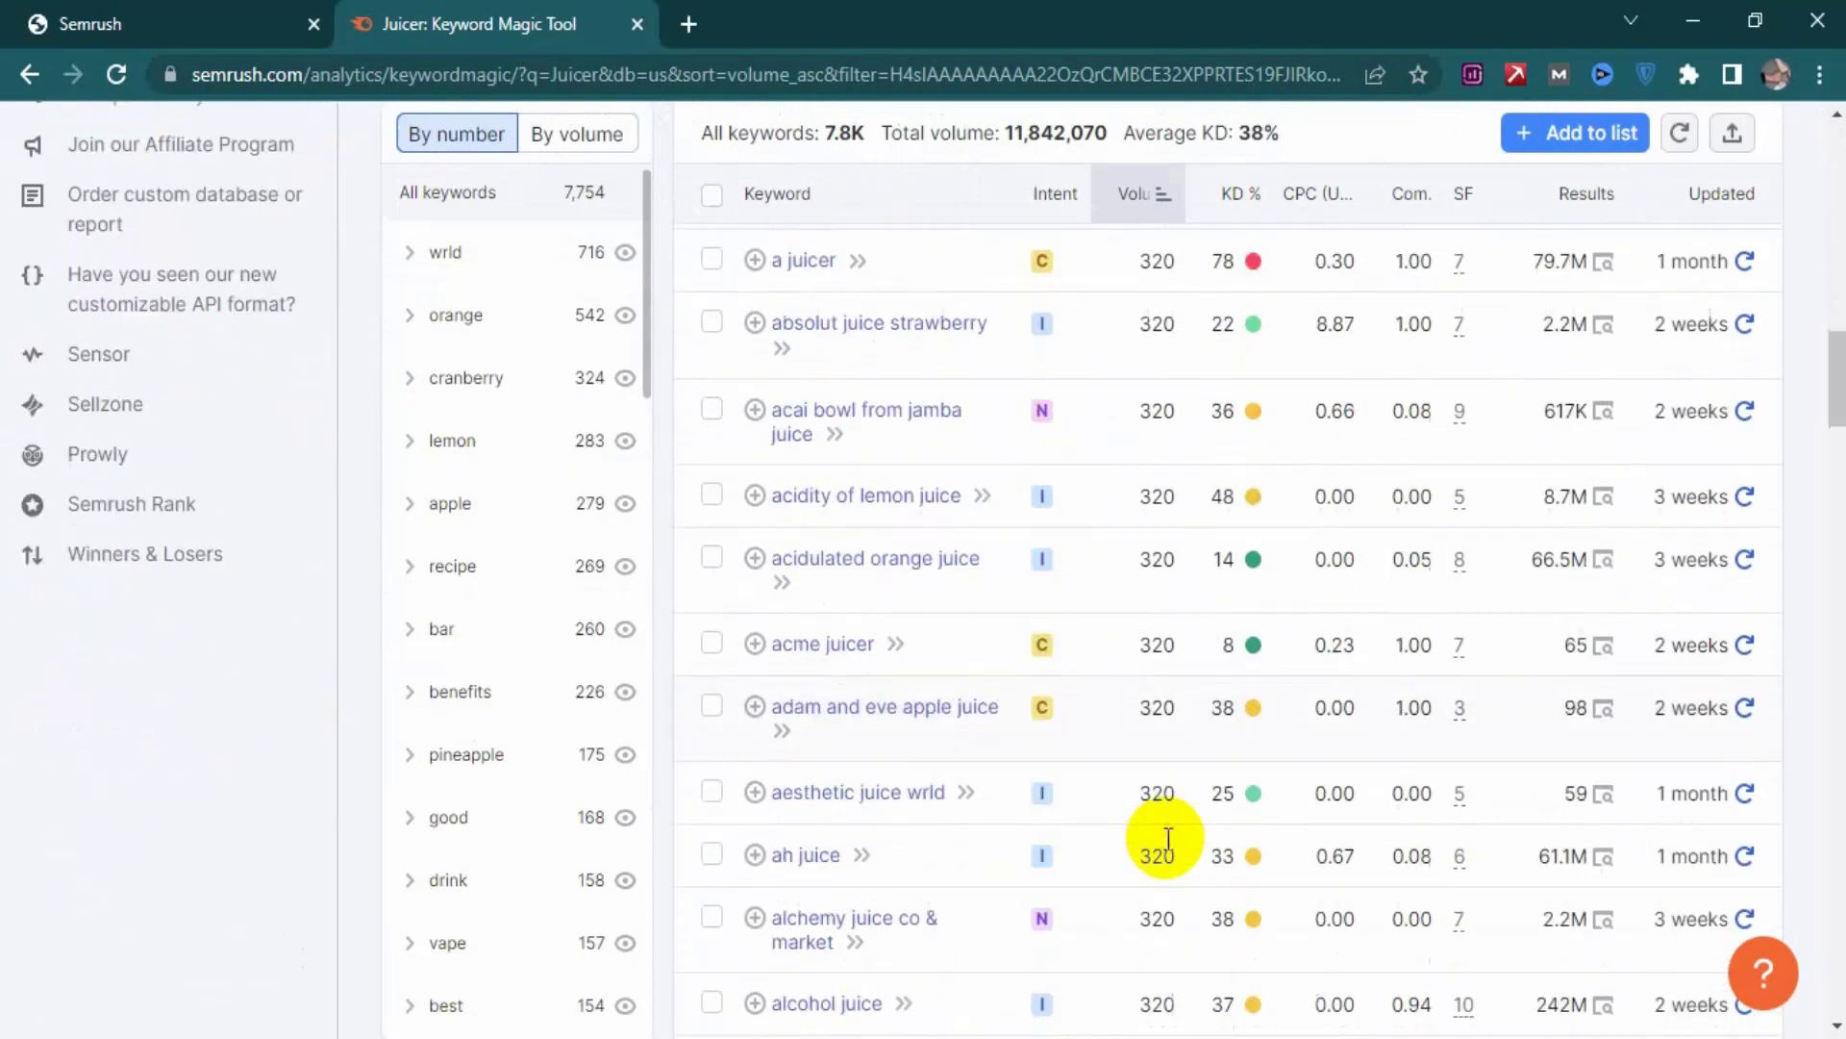
scroll(1175, 837, "up", 20)
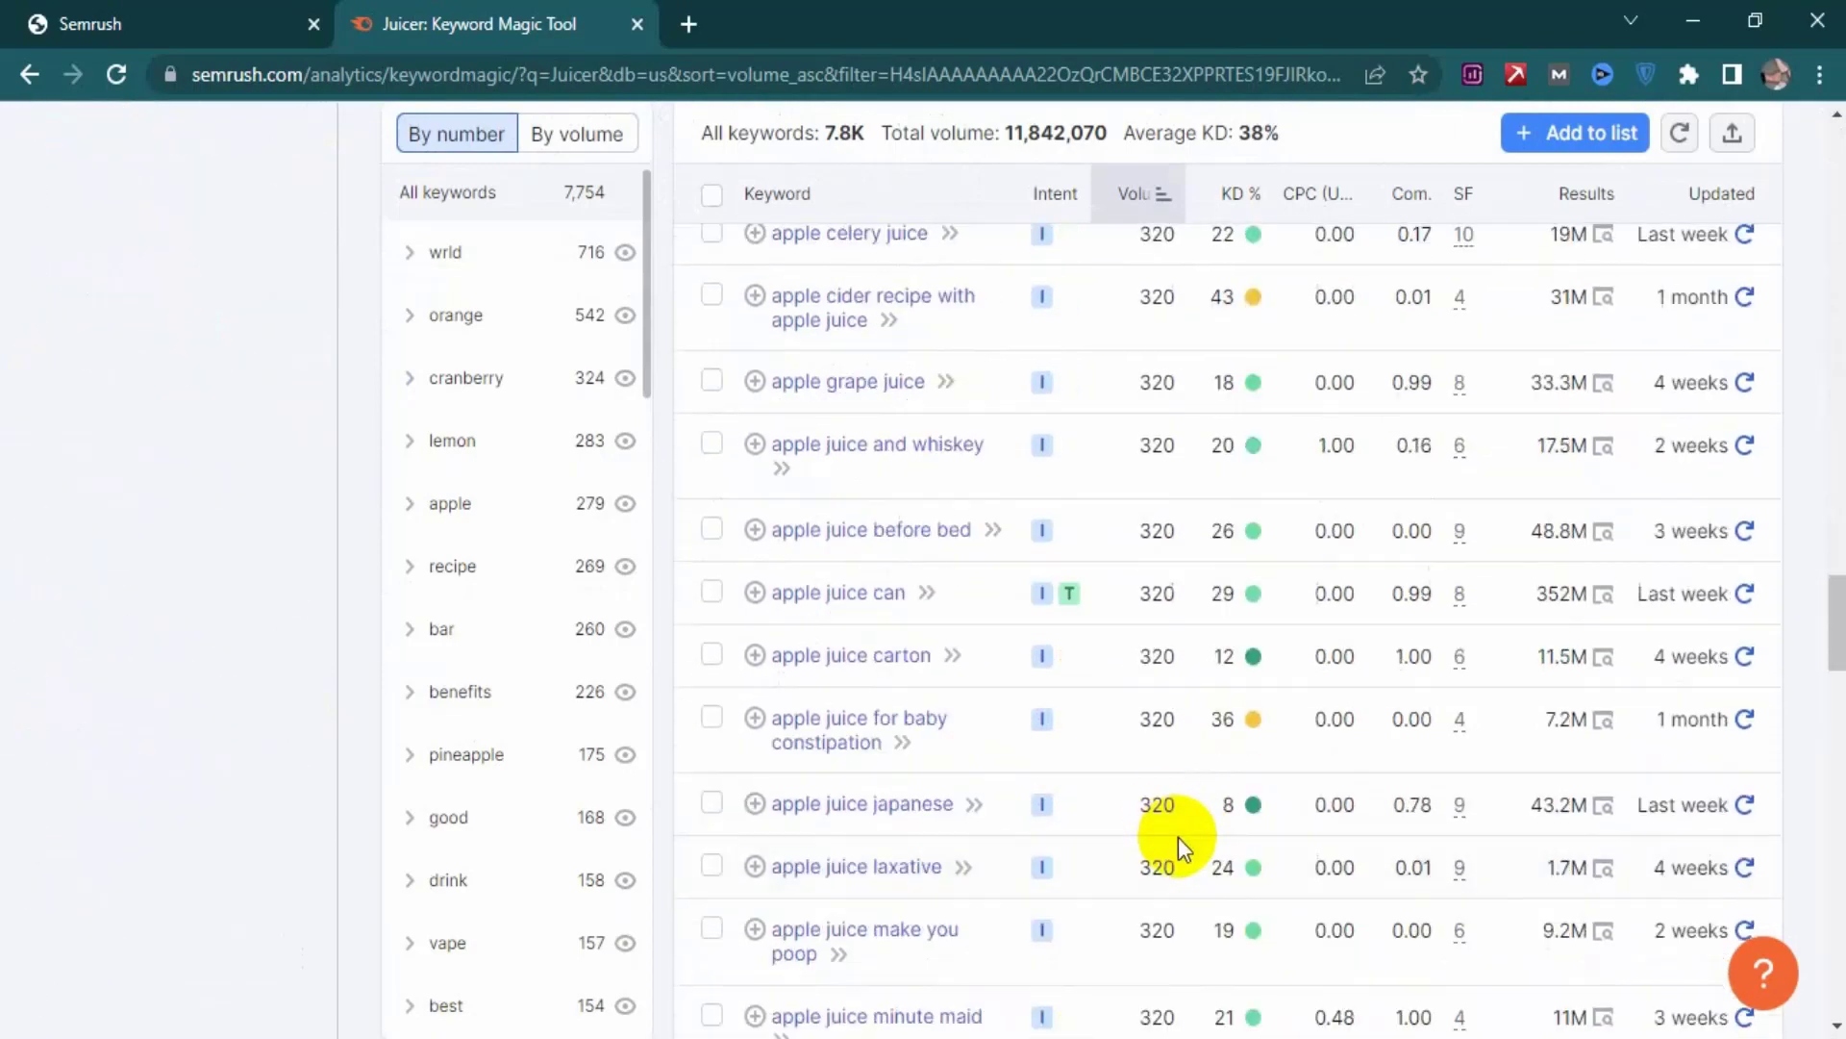
scroll(1117, 754, "up", 3)
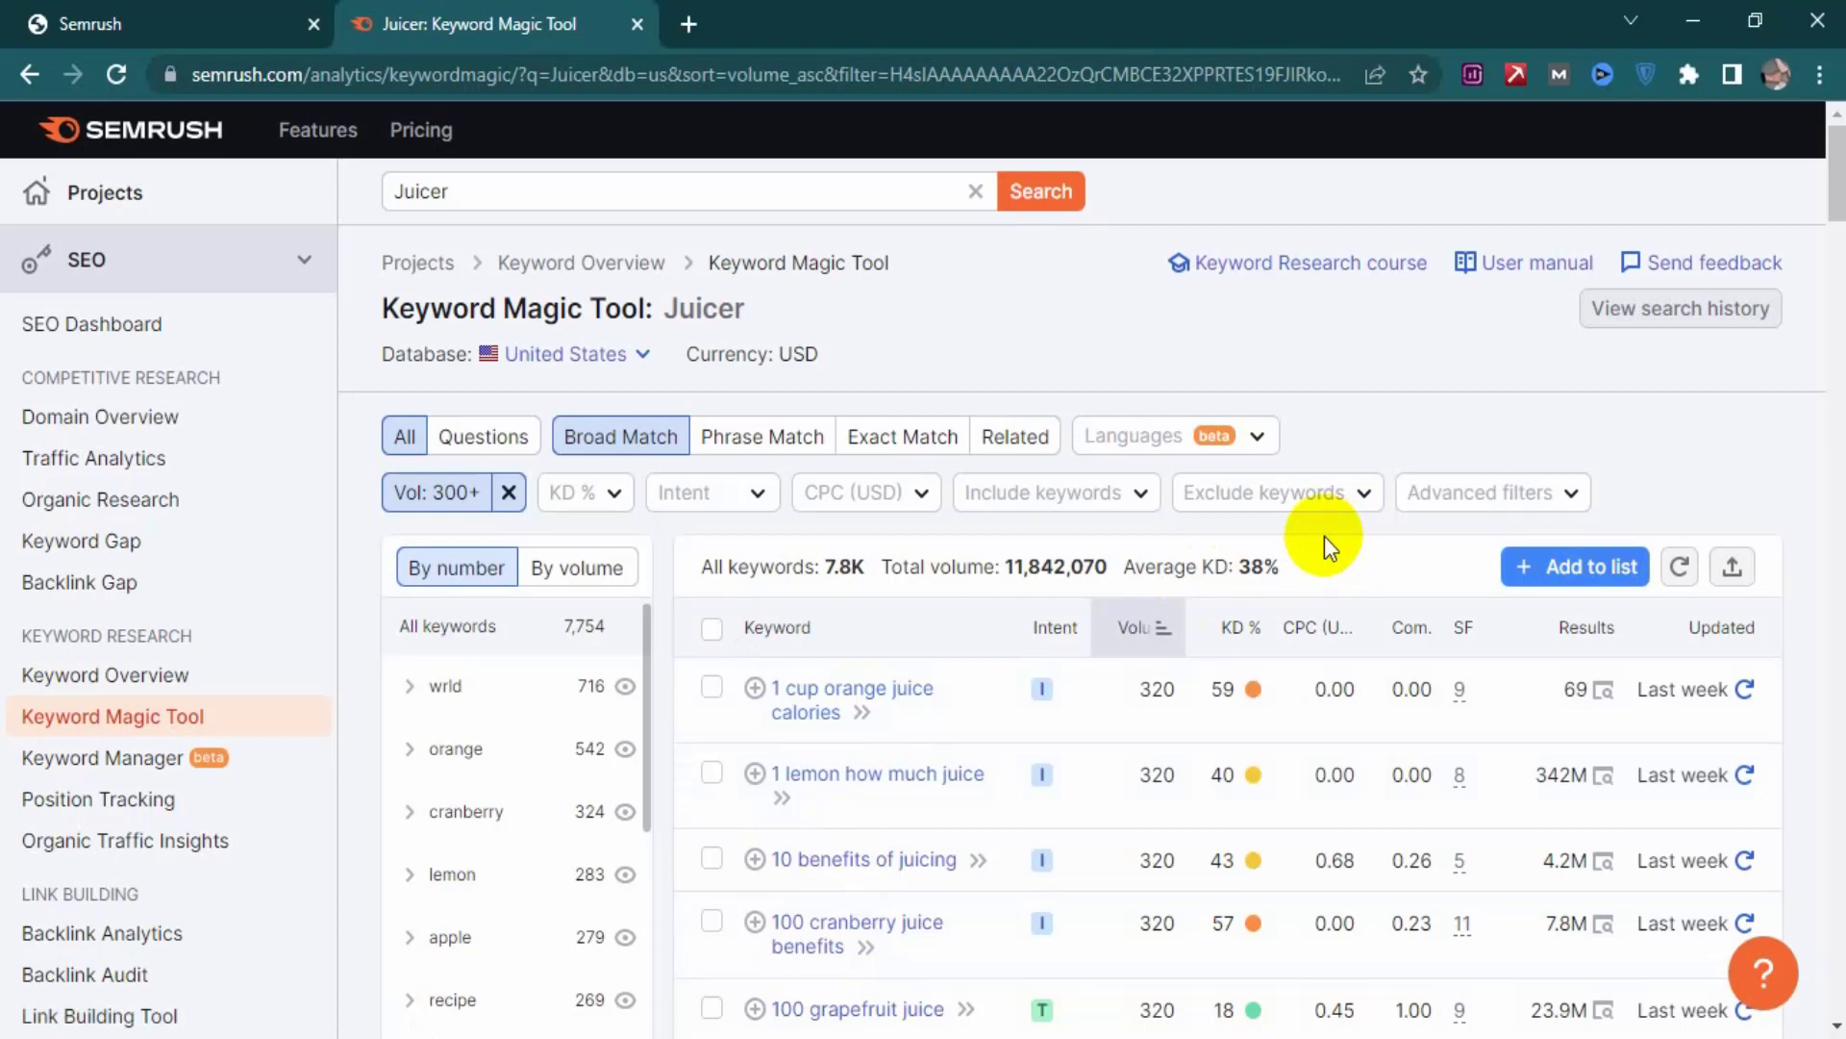
left_click(1154, 632)
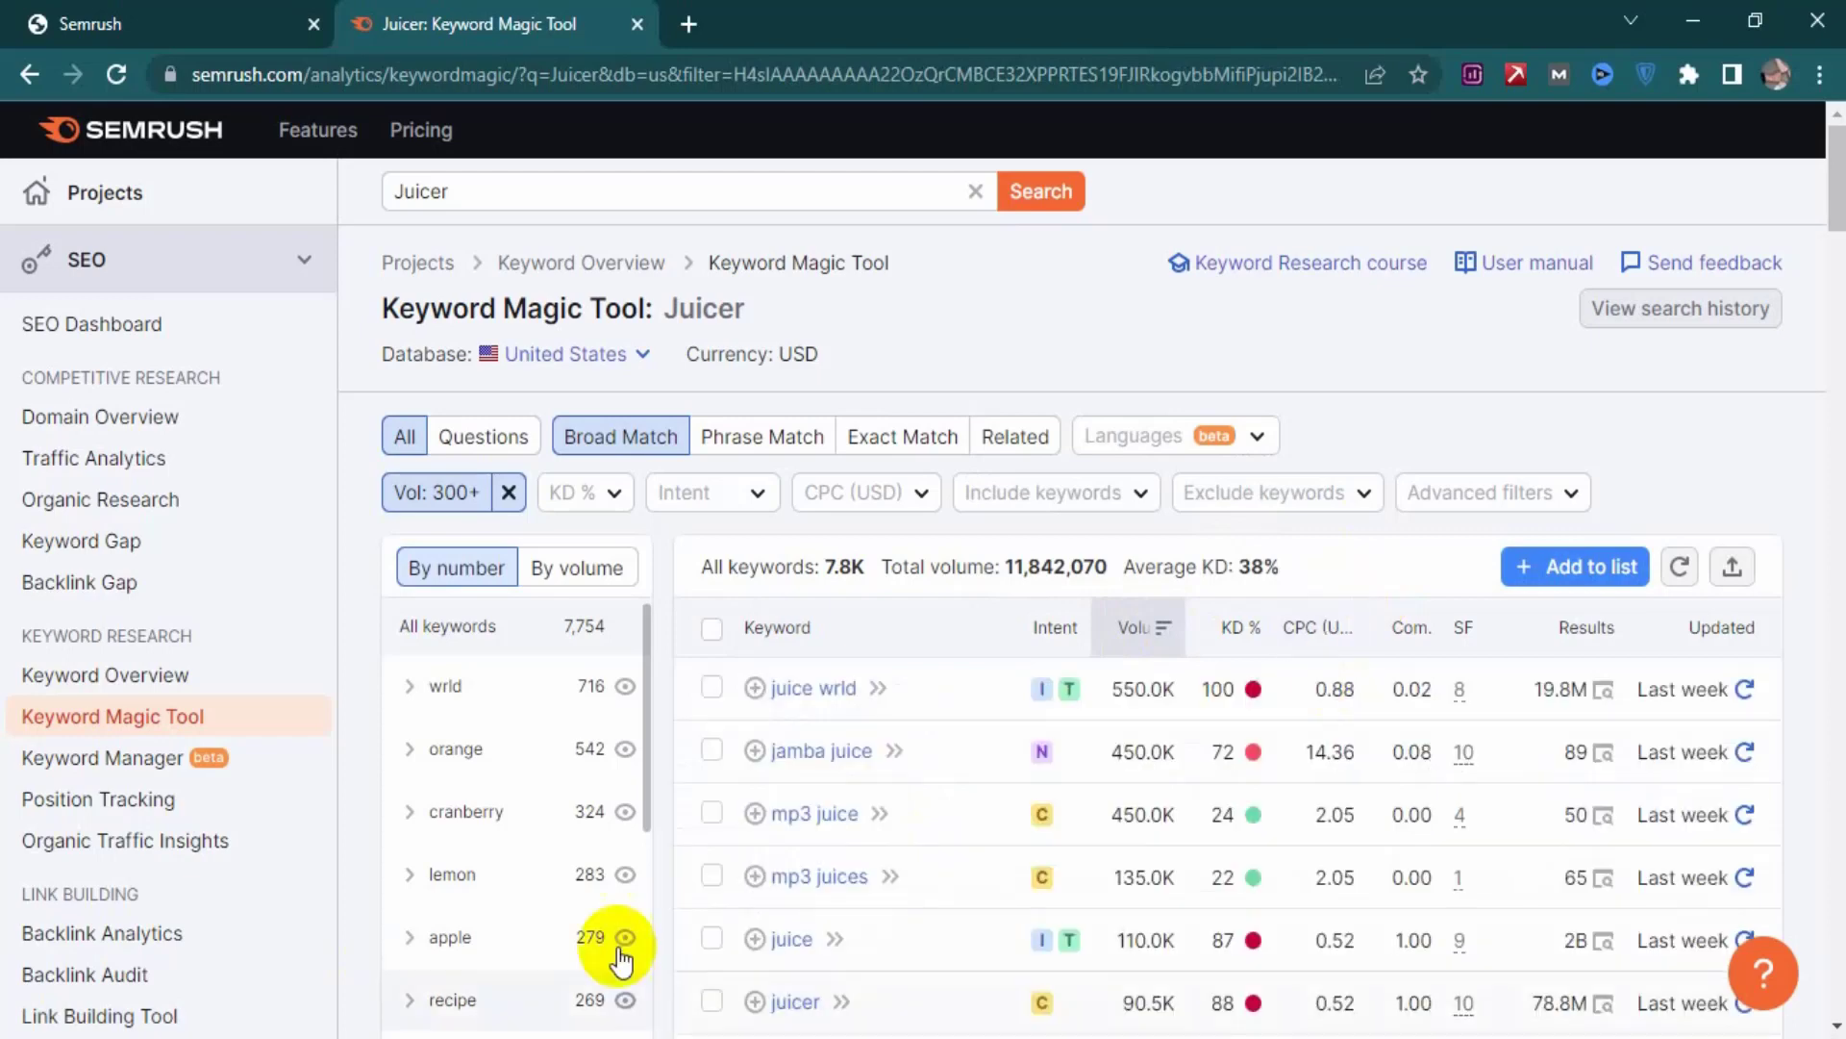
scroll(947, 825, "down", 10)
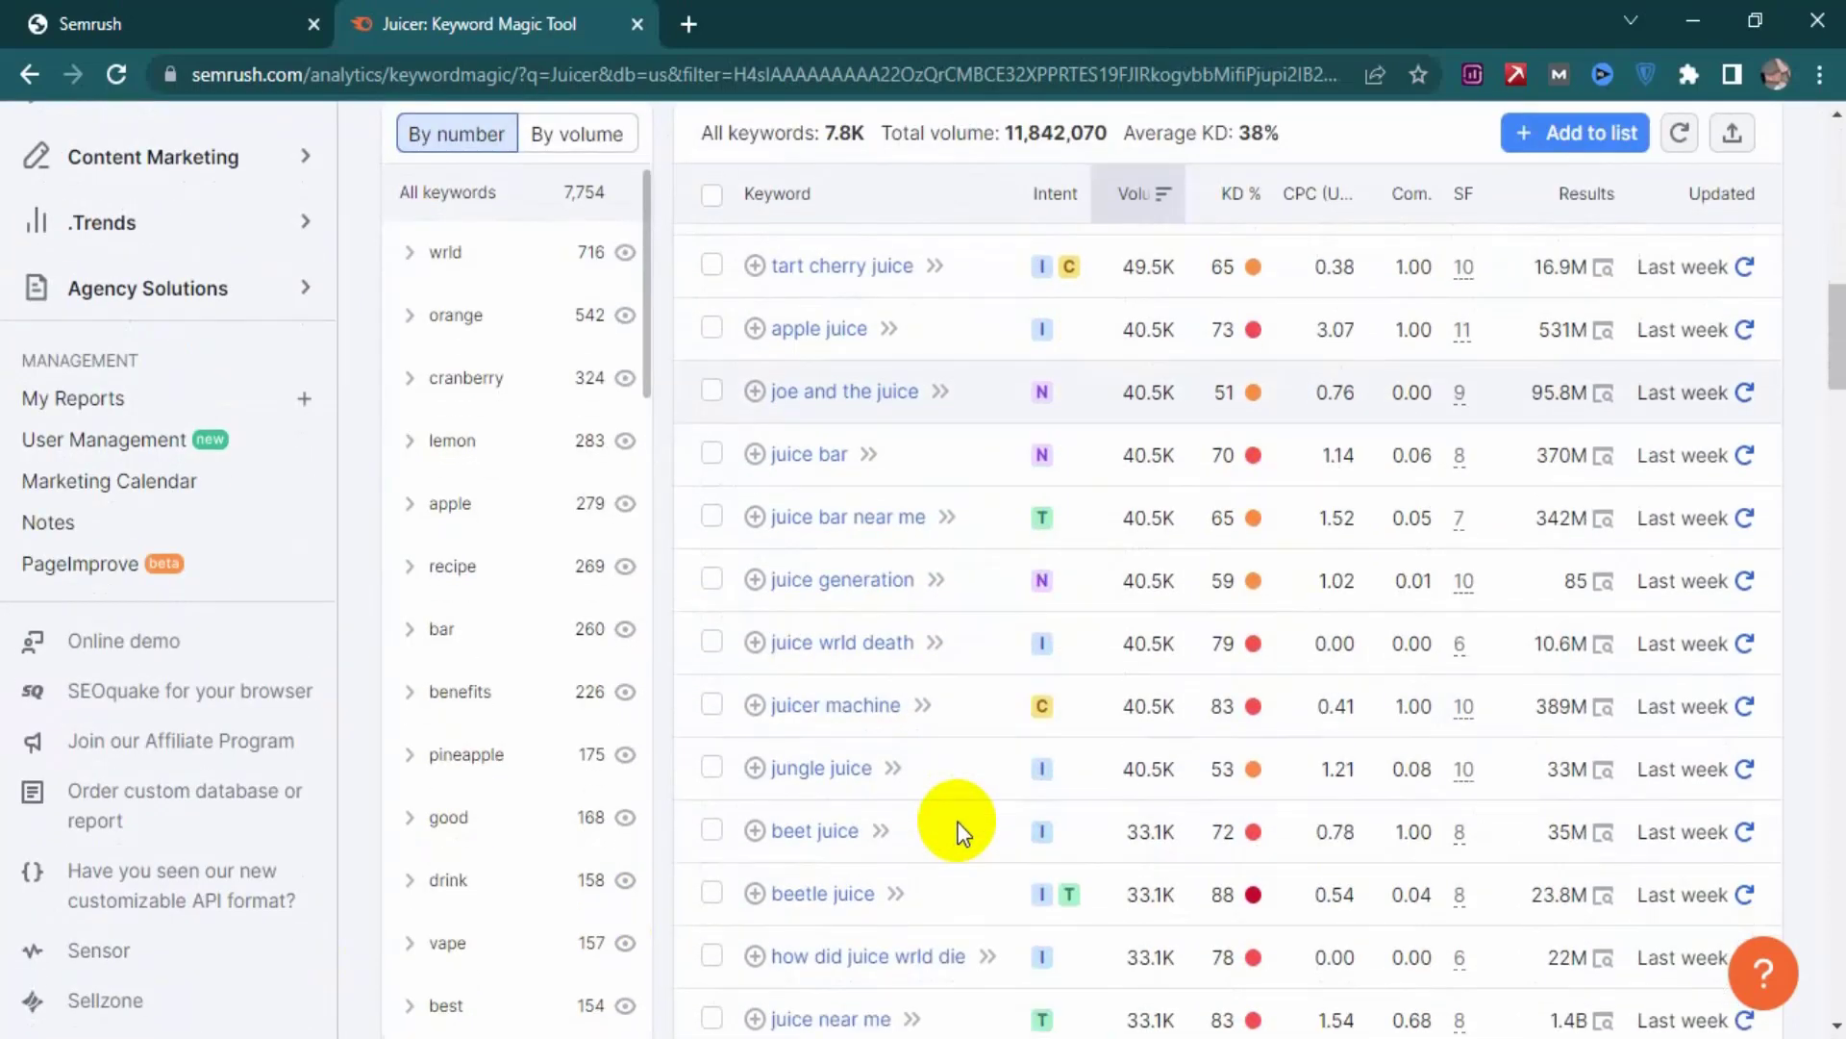
scroll(845, 754, "up", 3)
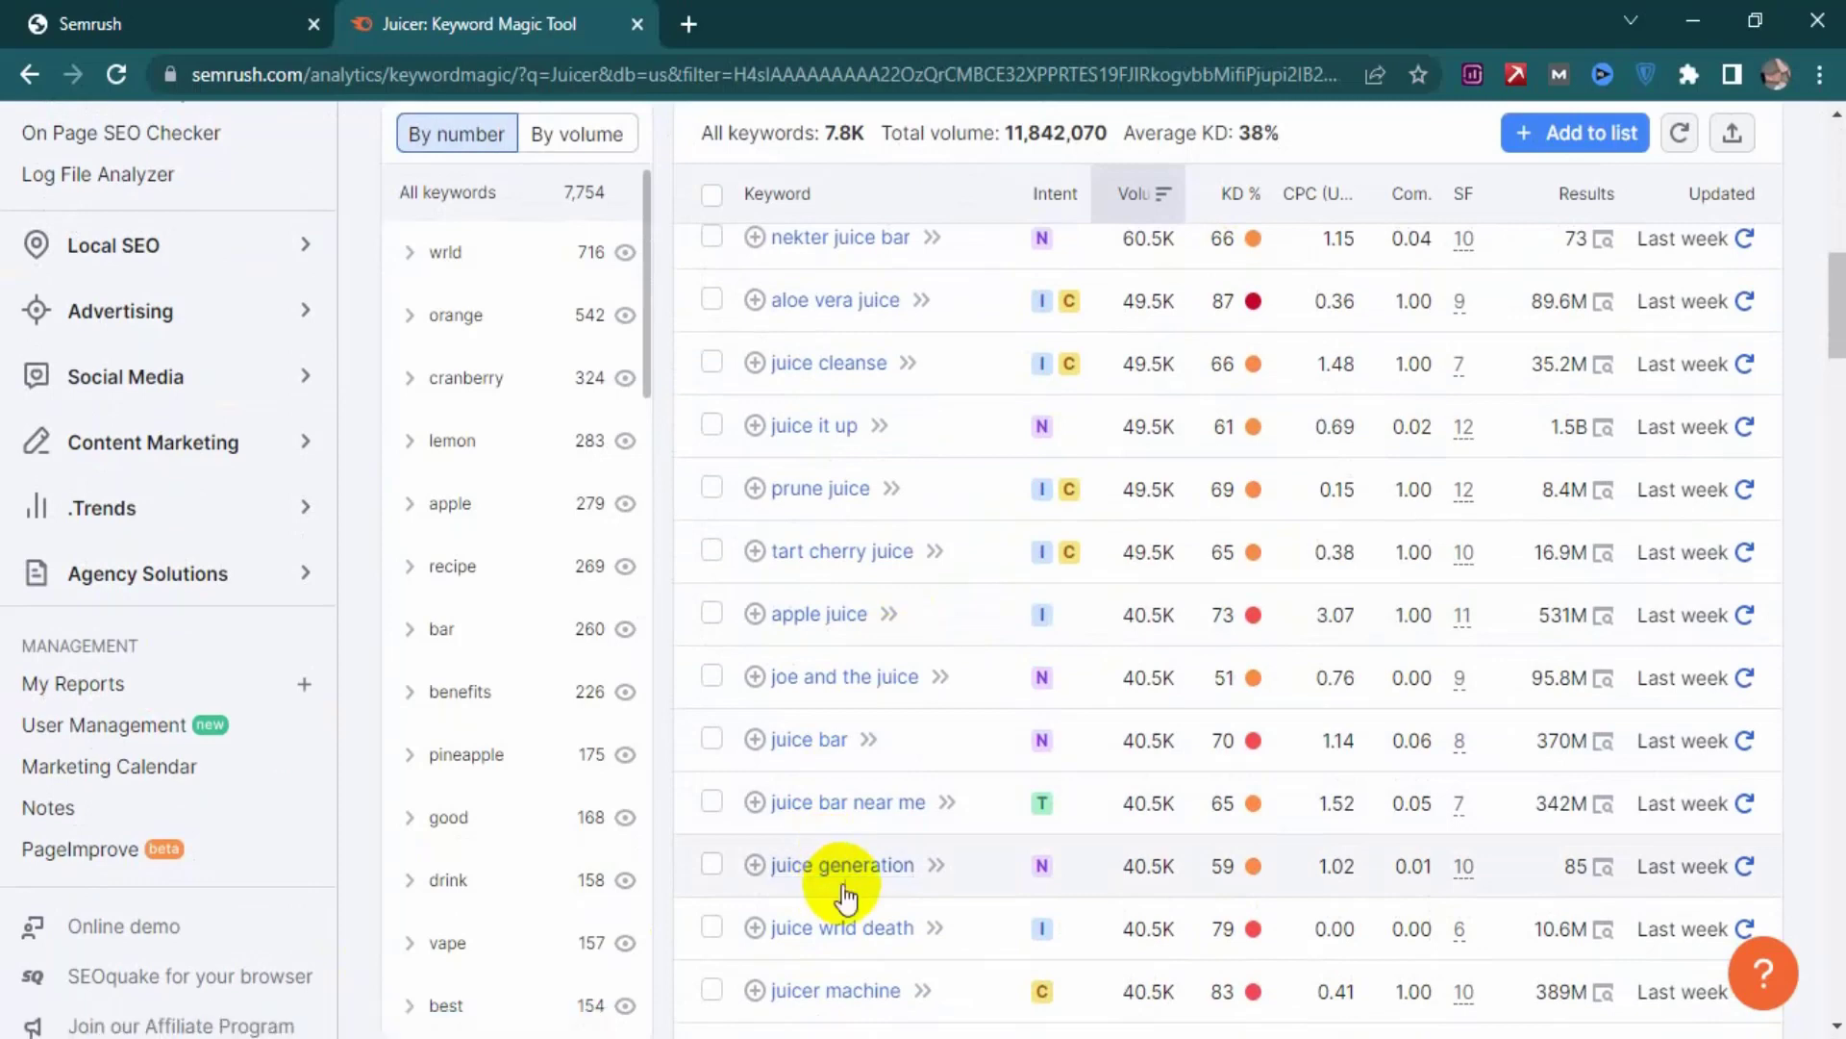
scroll(847, 894, "down", 3)
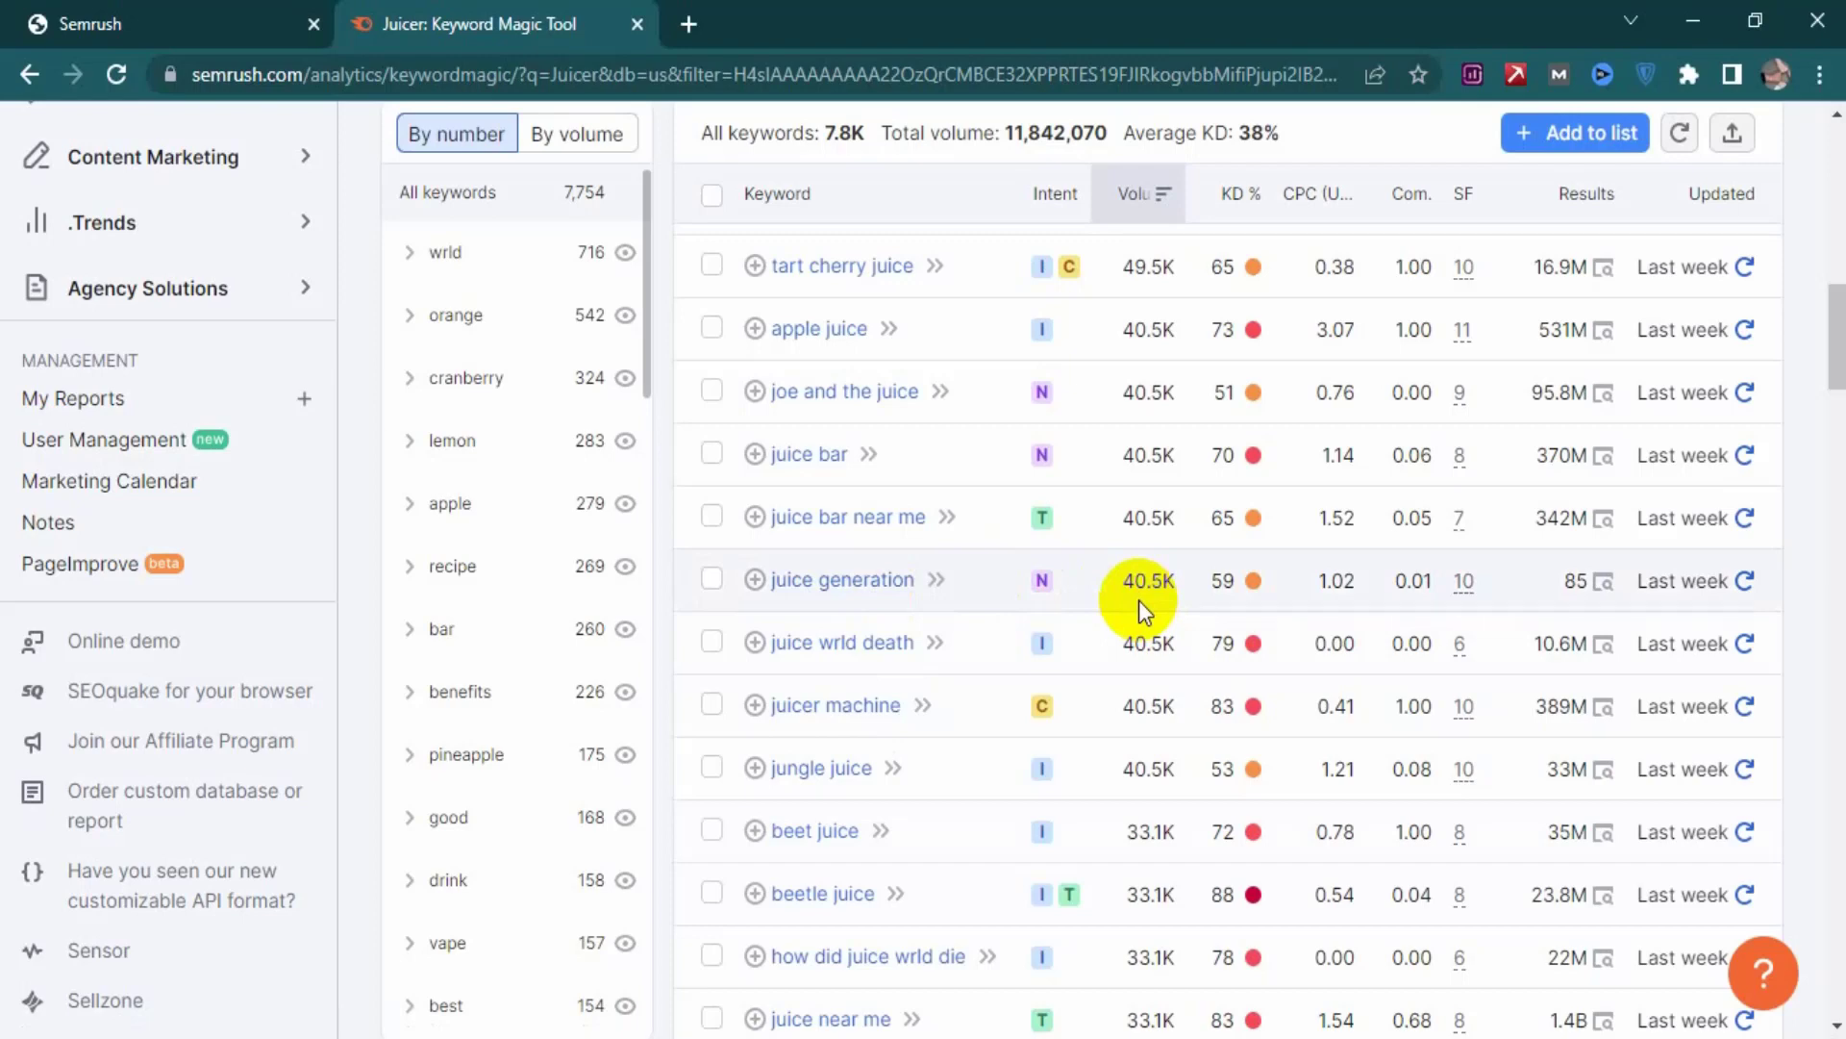
mouse_move(1241, 197)
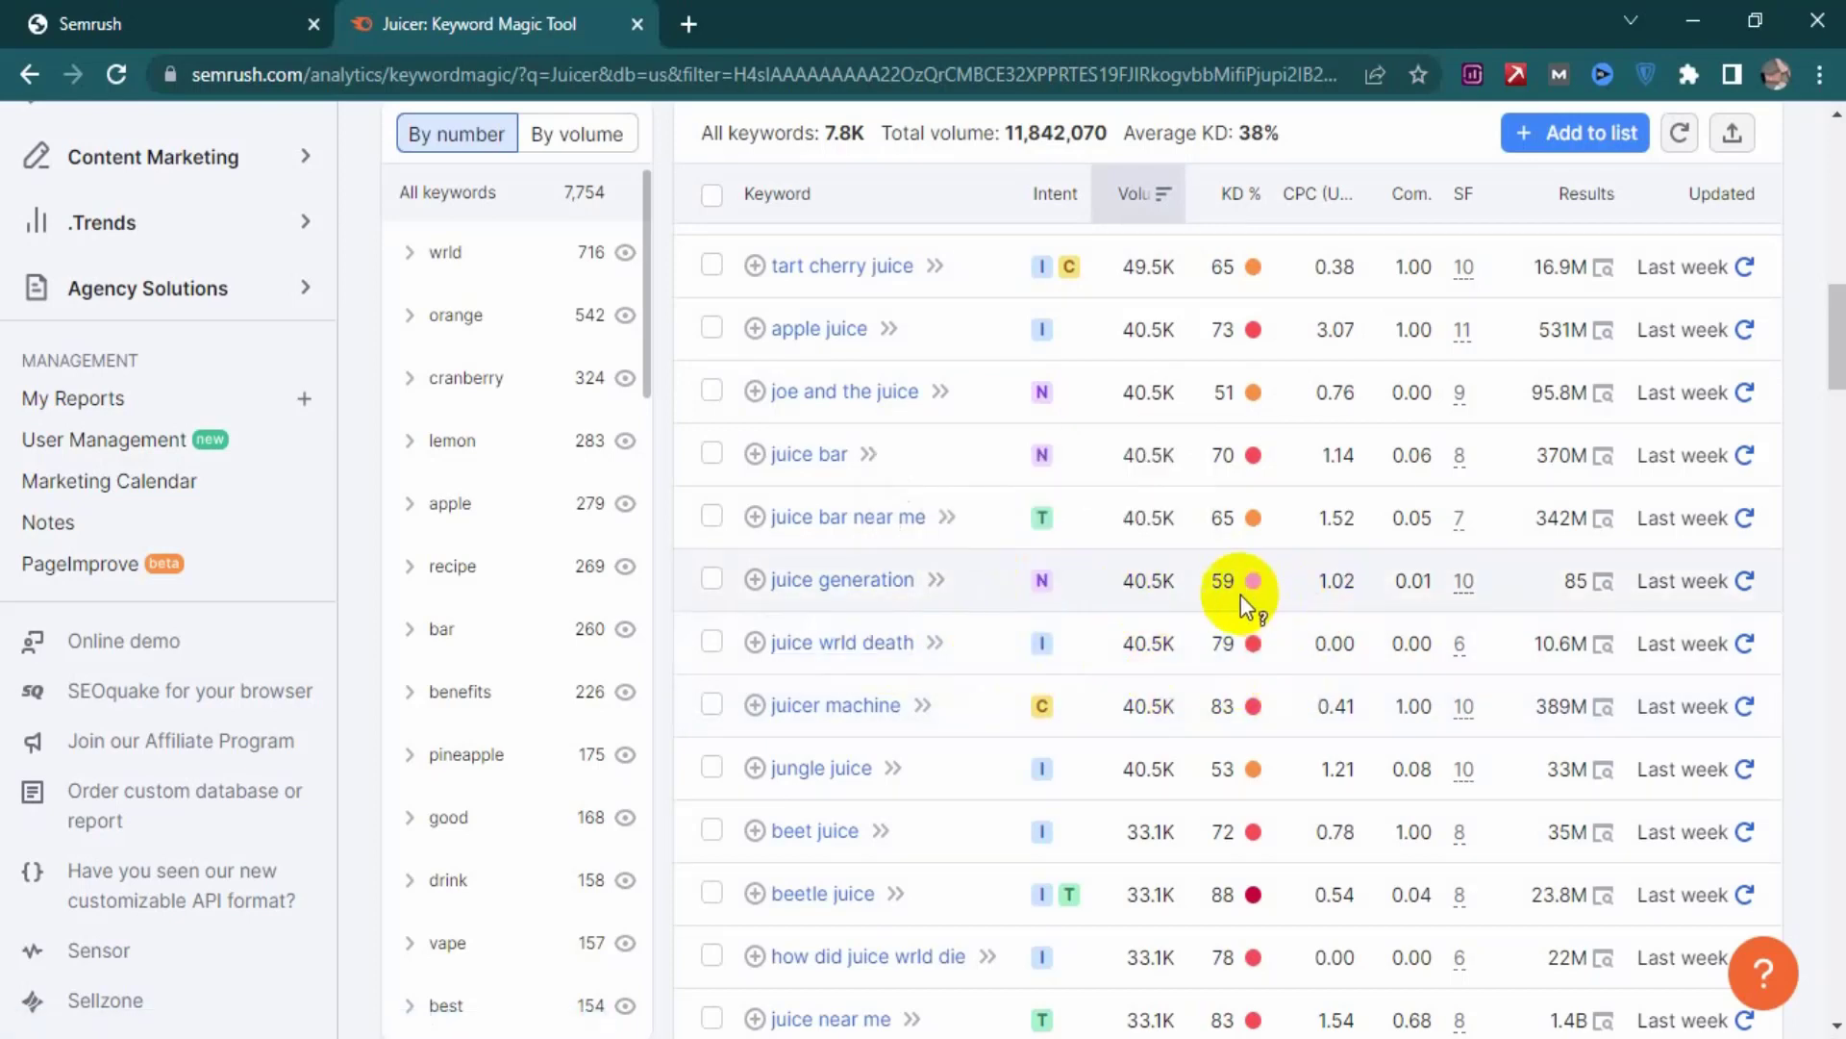
- Filter the keywords to a custom keyword difficulty range with an upper limit of 29% and no entered lower limit
mouse_move(1231, 600)
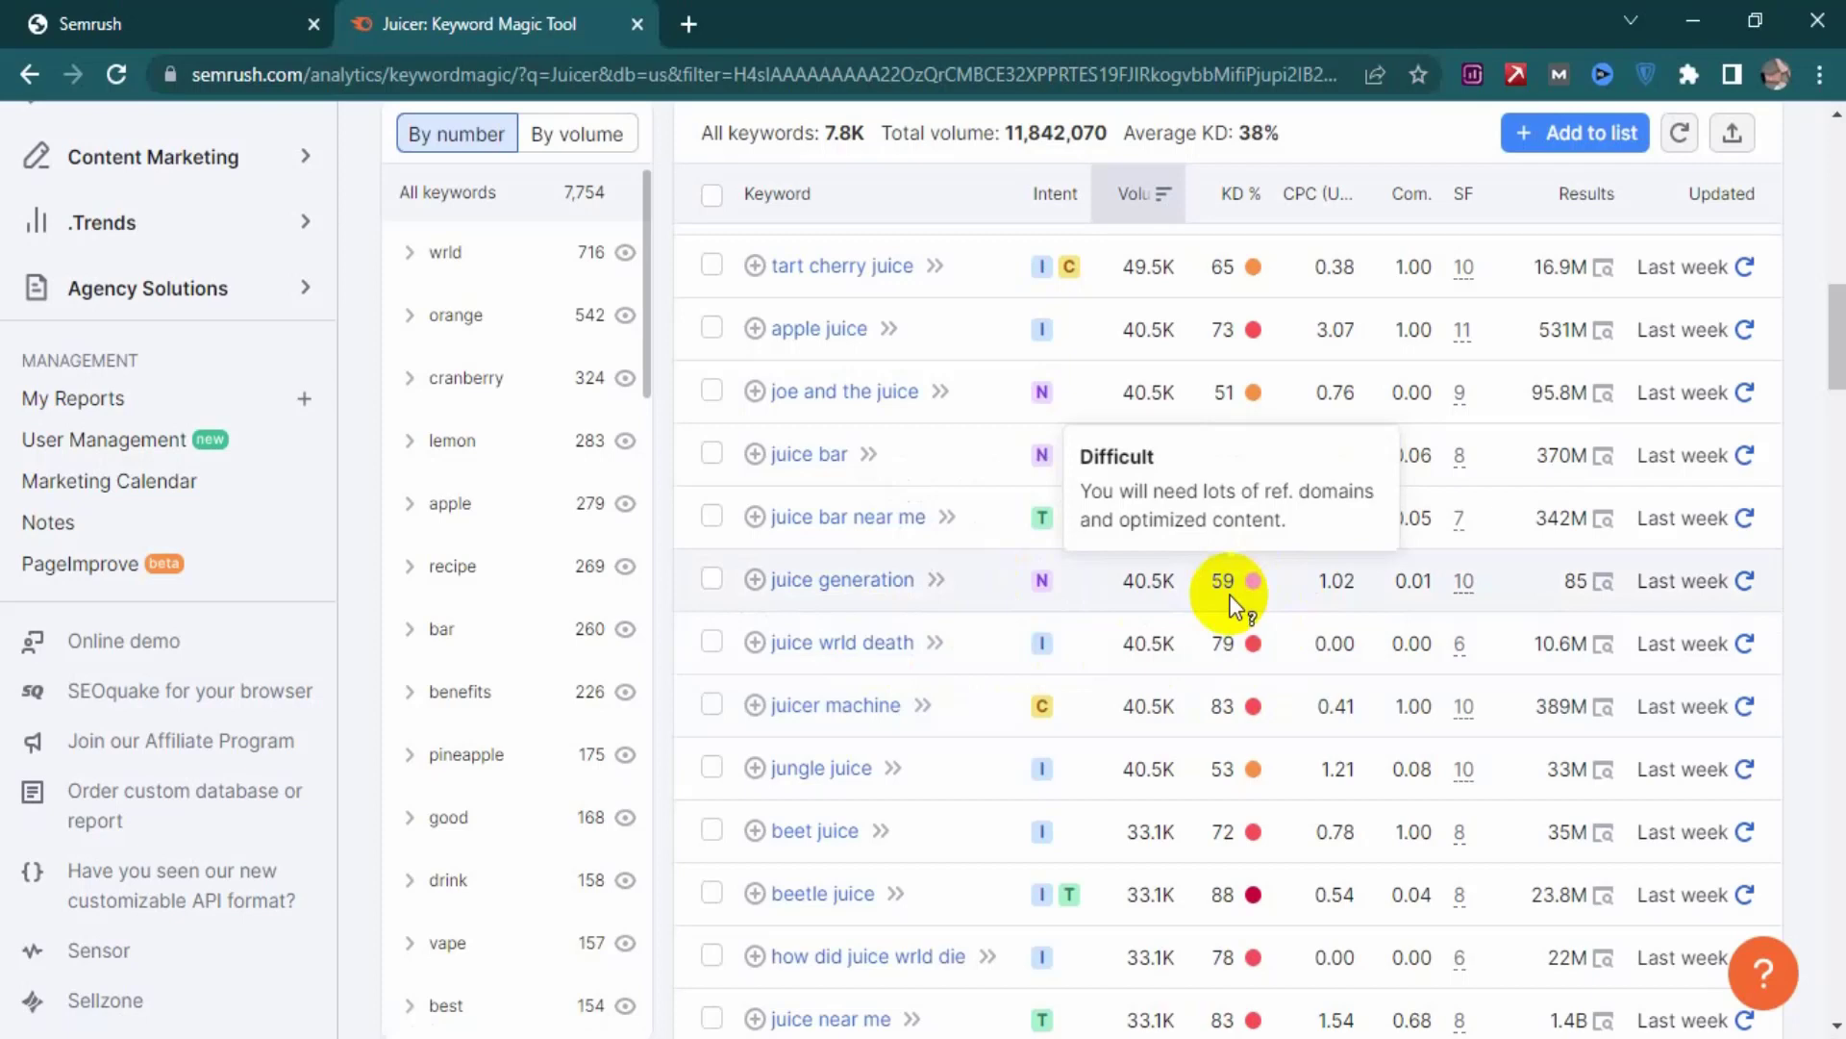
scroll(1169, 727, "up", 10)
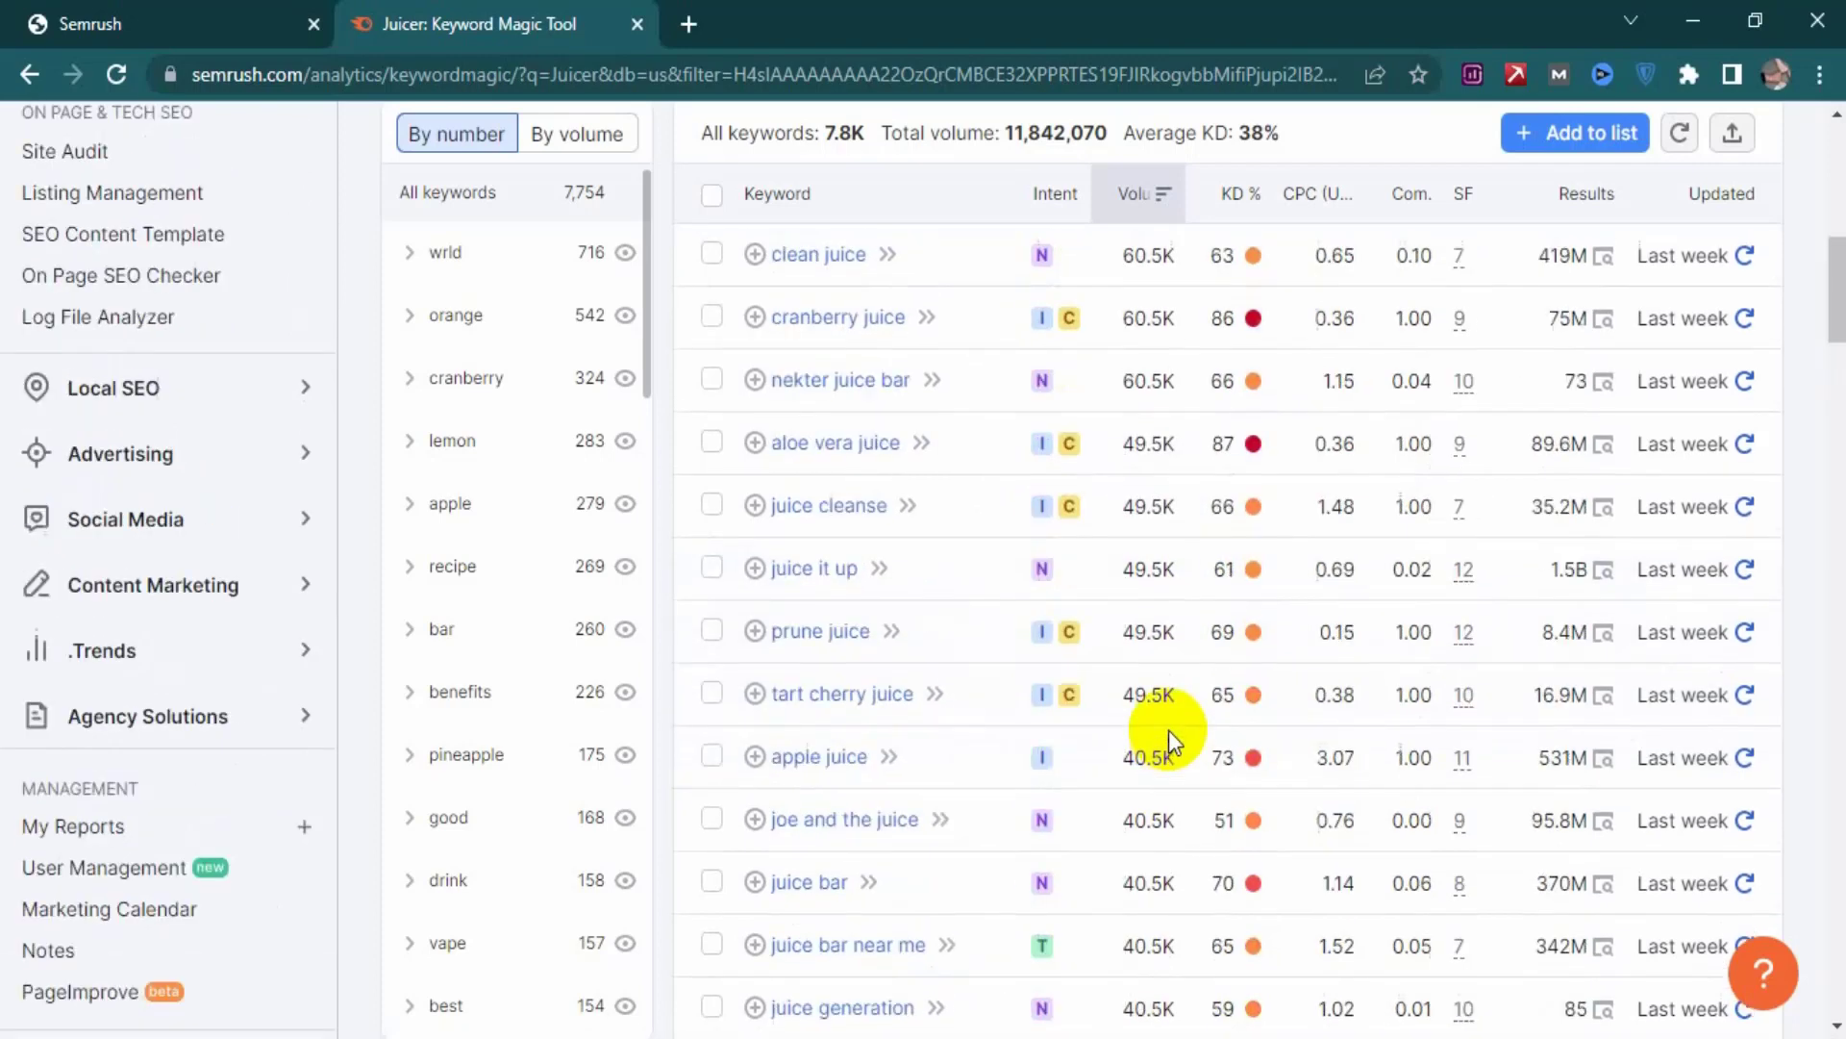
scroll(1169, 721, "up", 3)
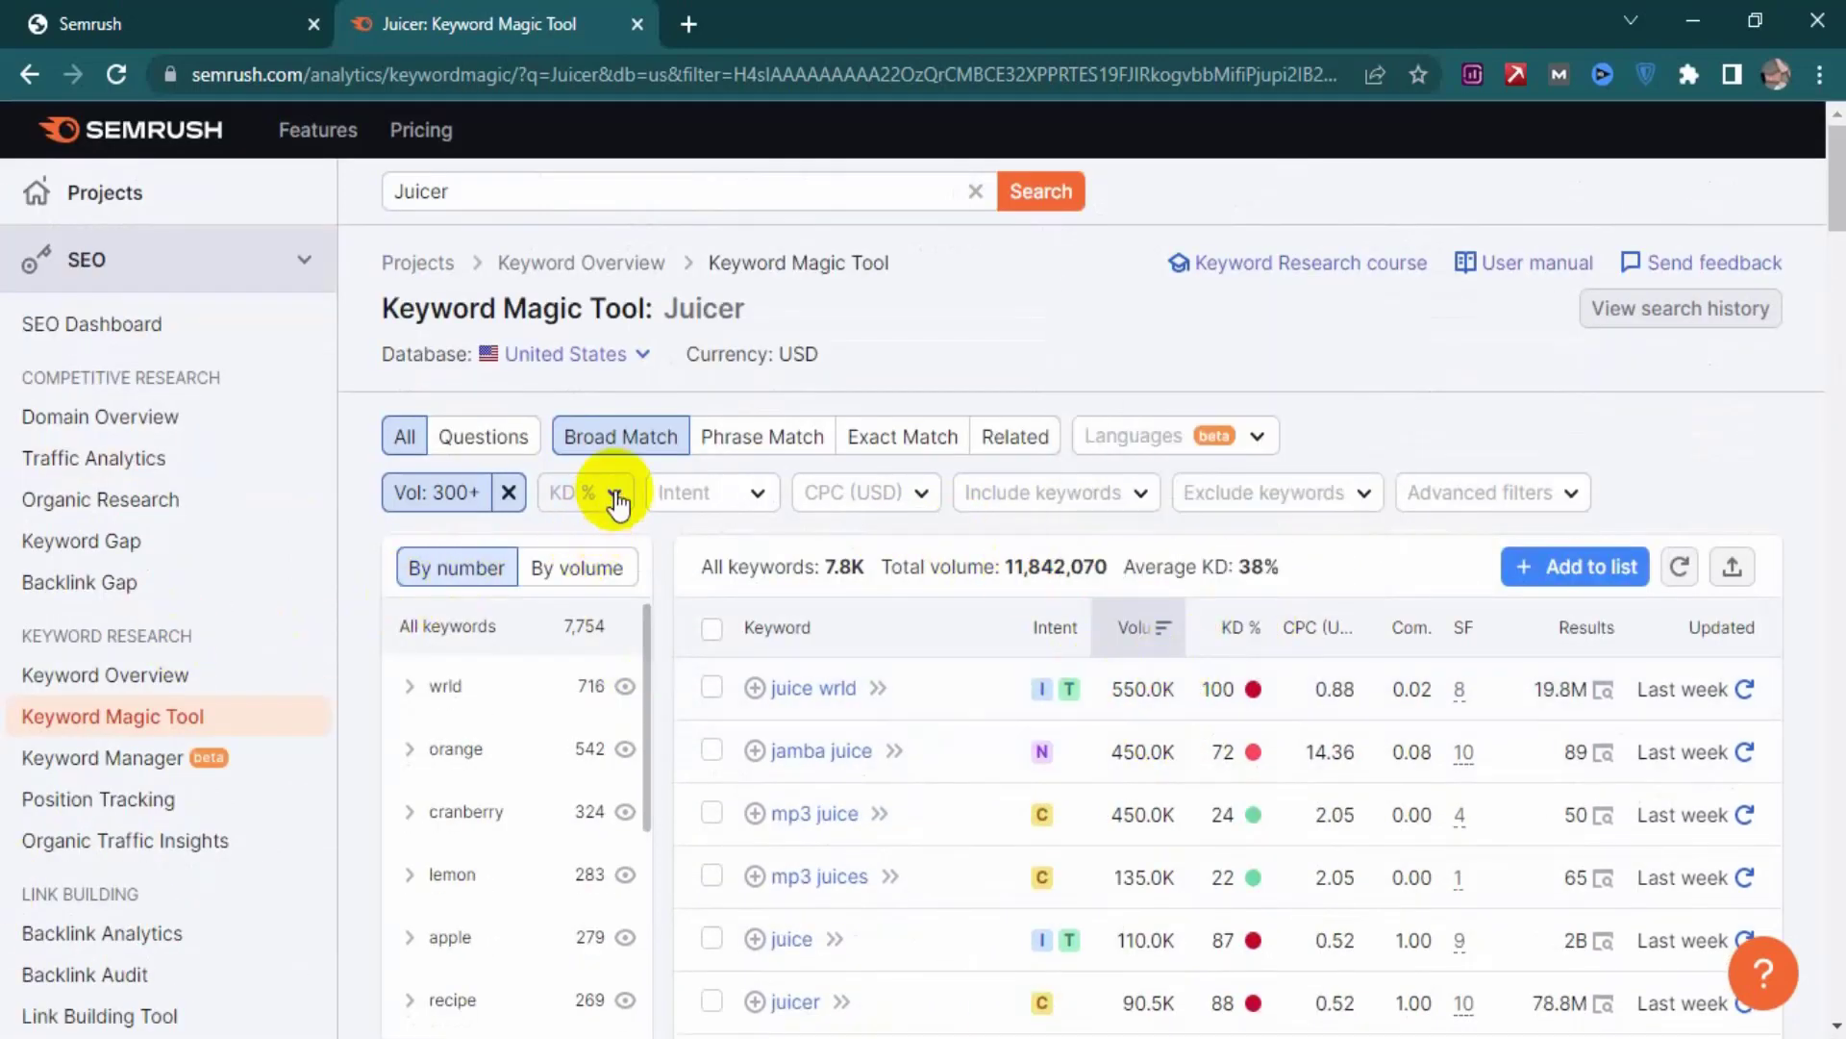
left_click(610, 500)
left_click(737, 882)
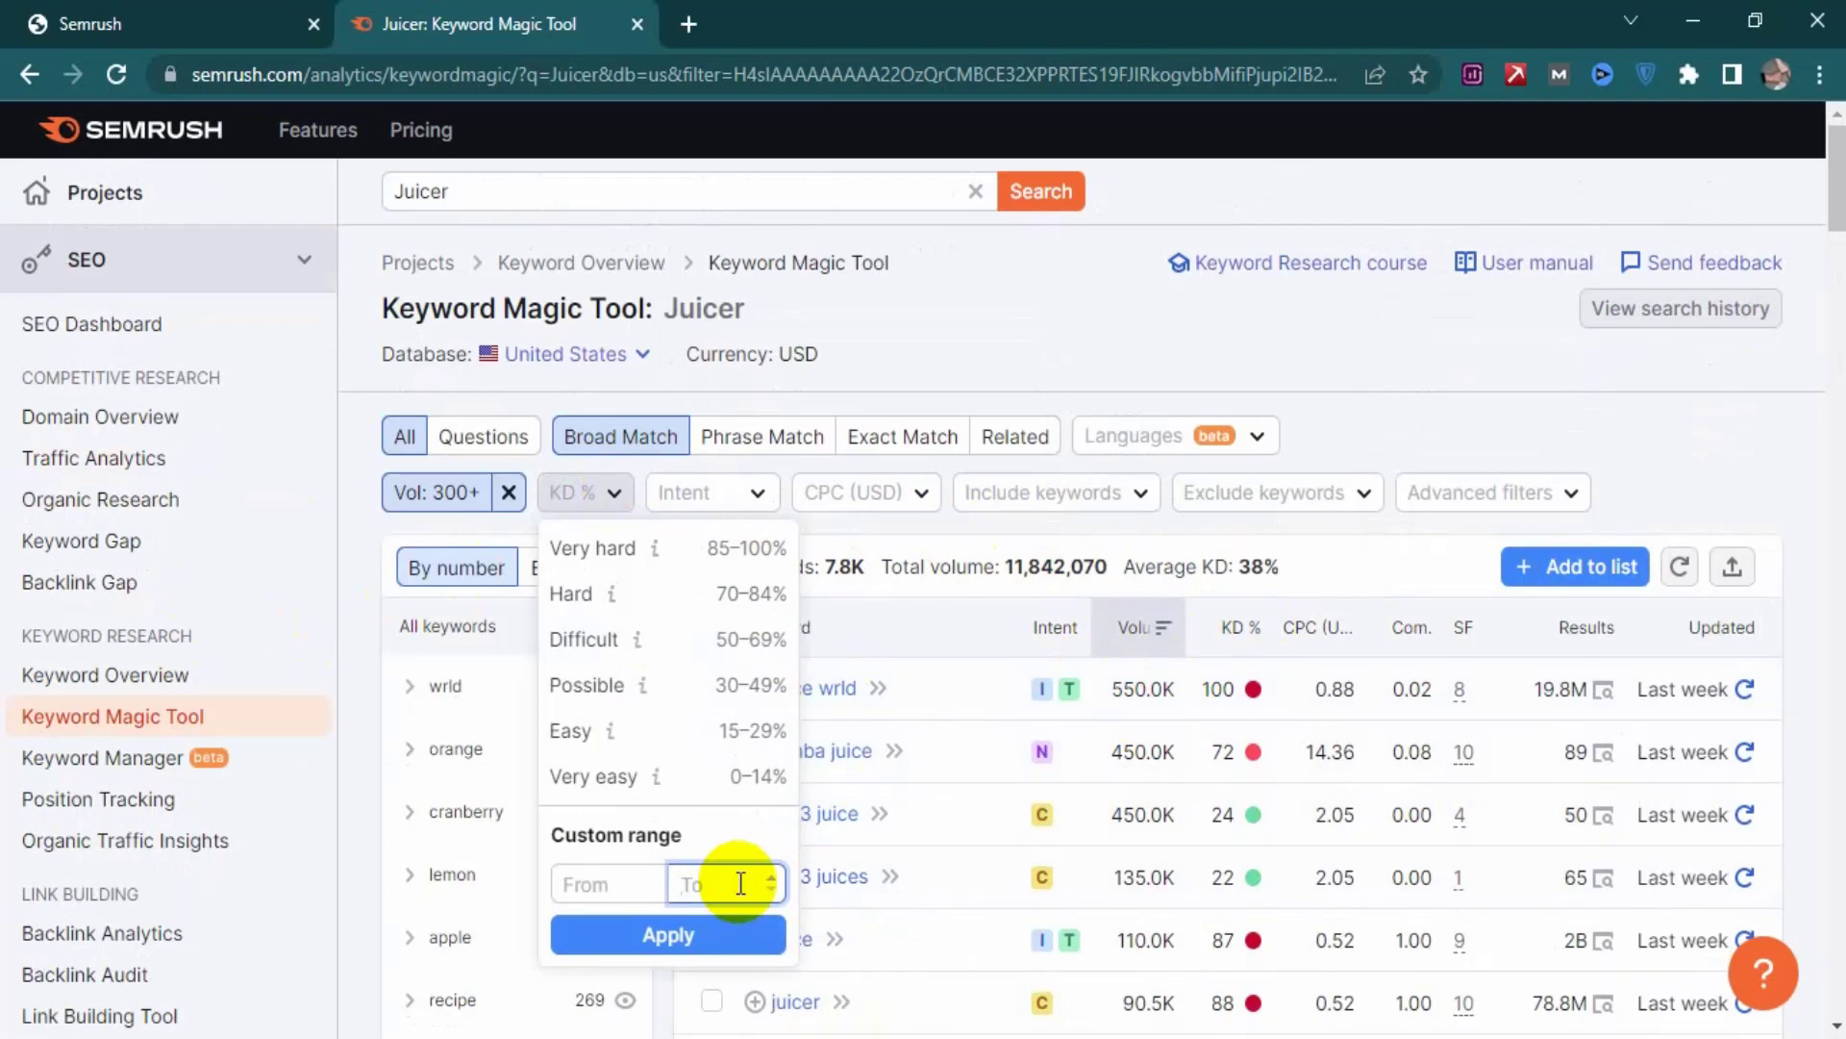
type("29")
left_click(688, 937)
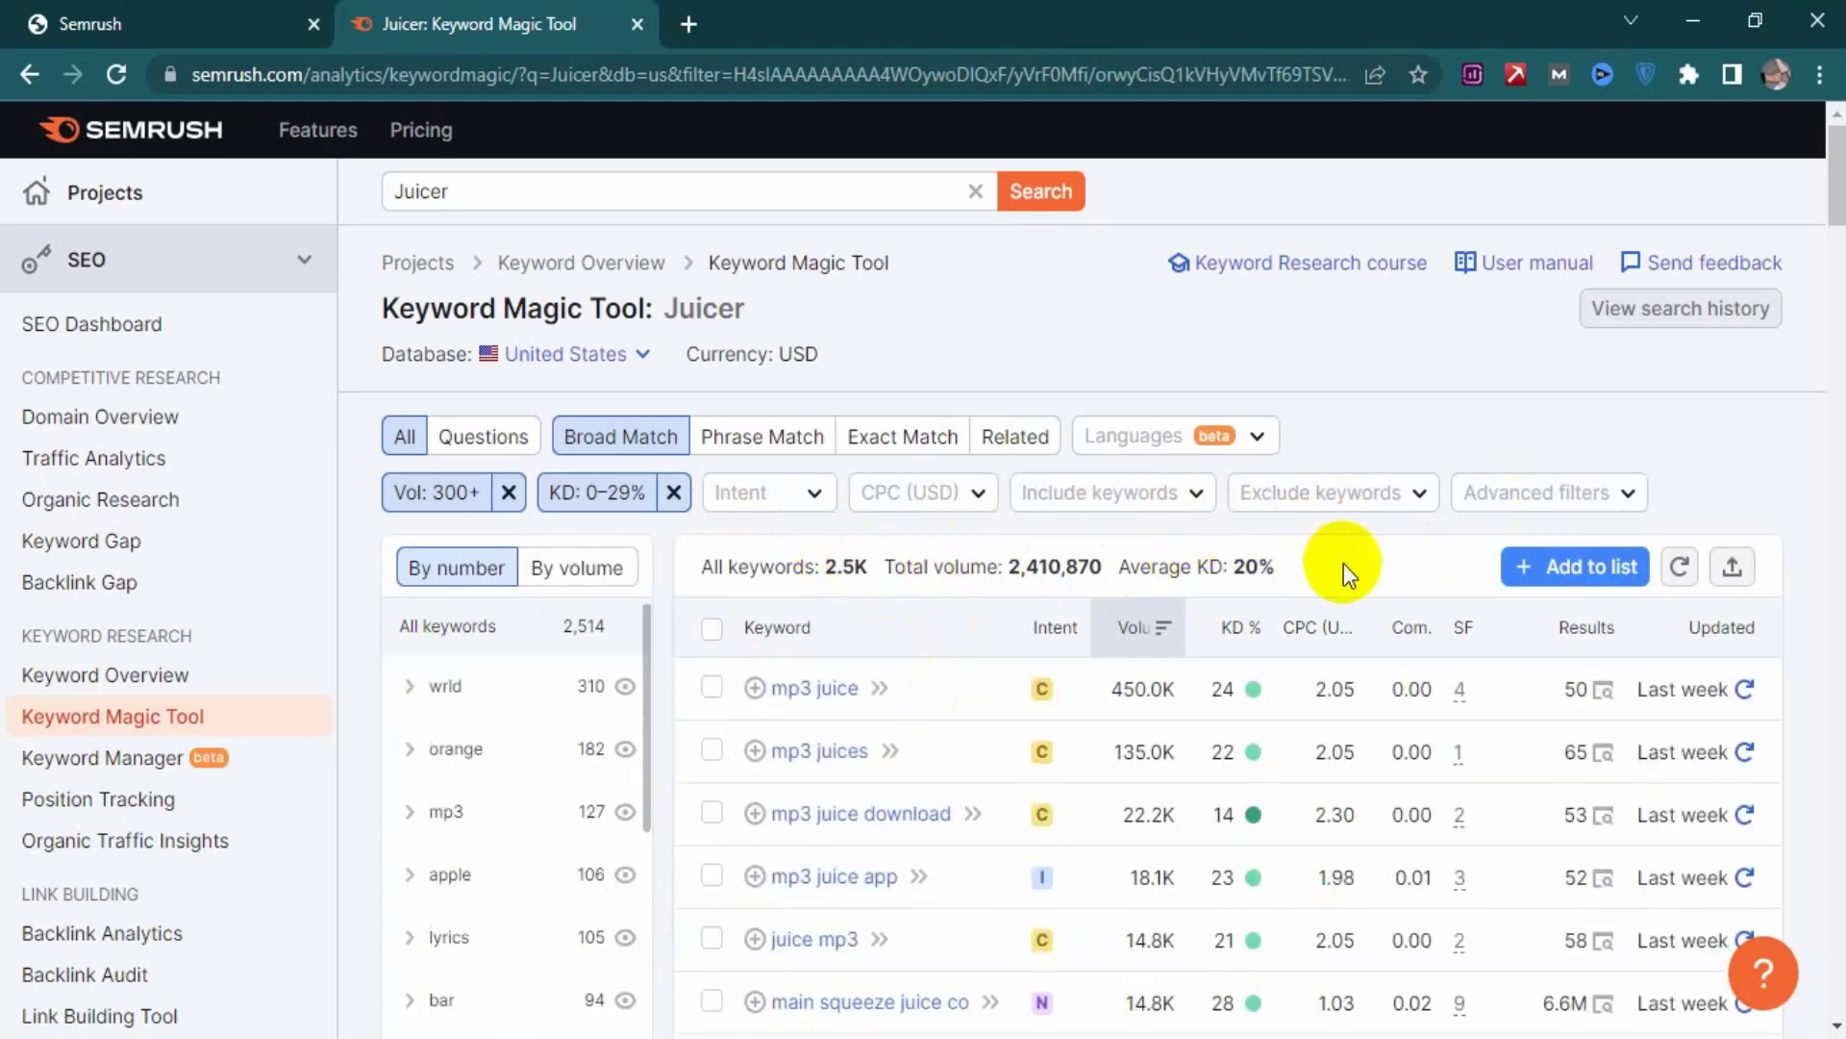
- Examine the low-difficulty Juicer keywords across the list, comparing their search volume, difficulty and intent
scroll(1269, 544, "down", 3)
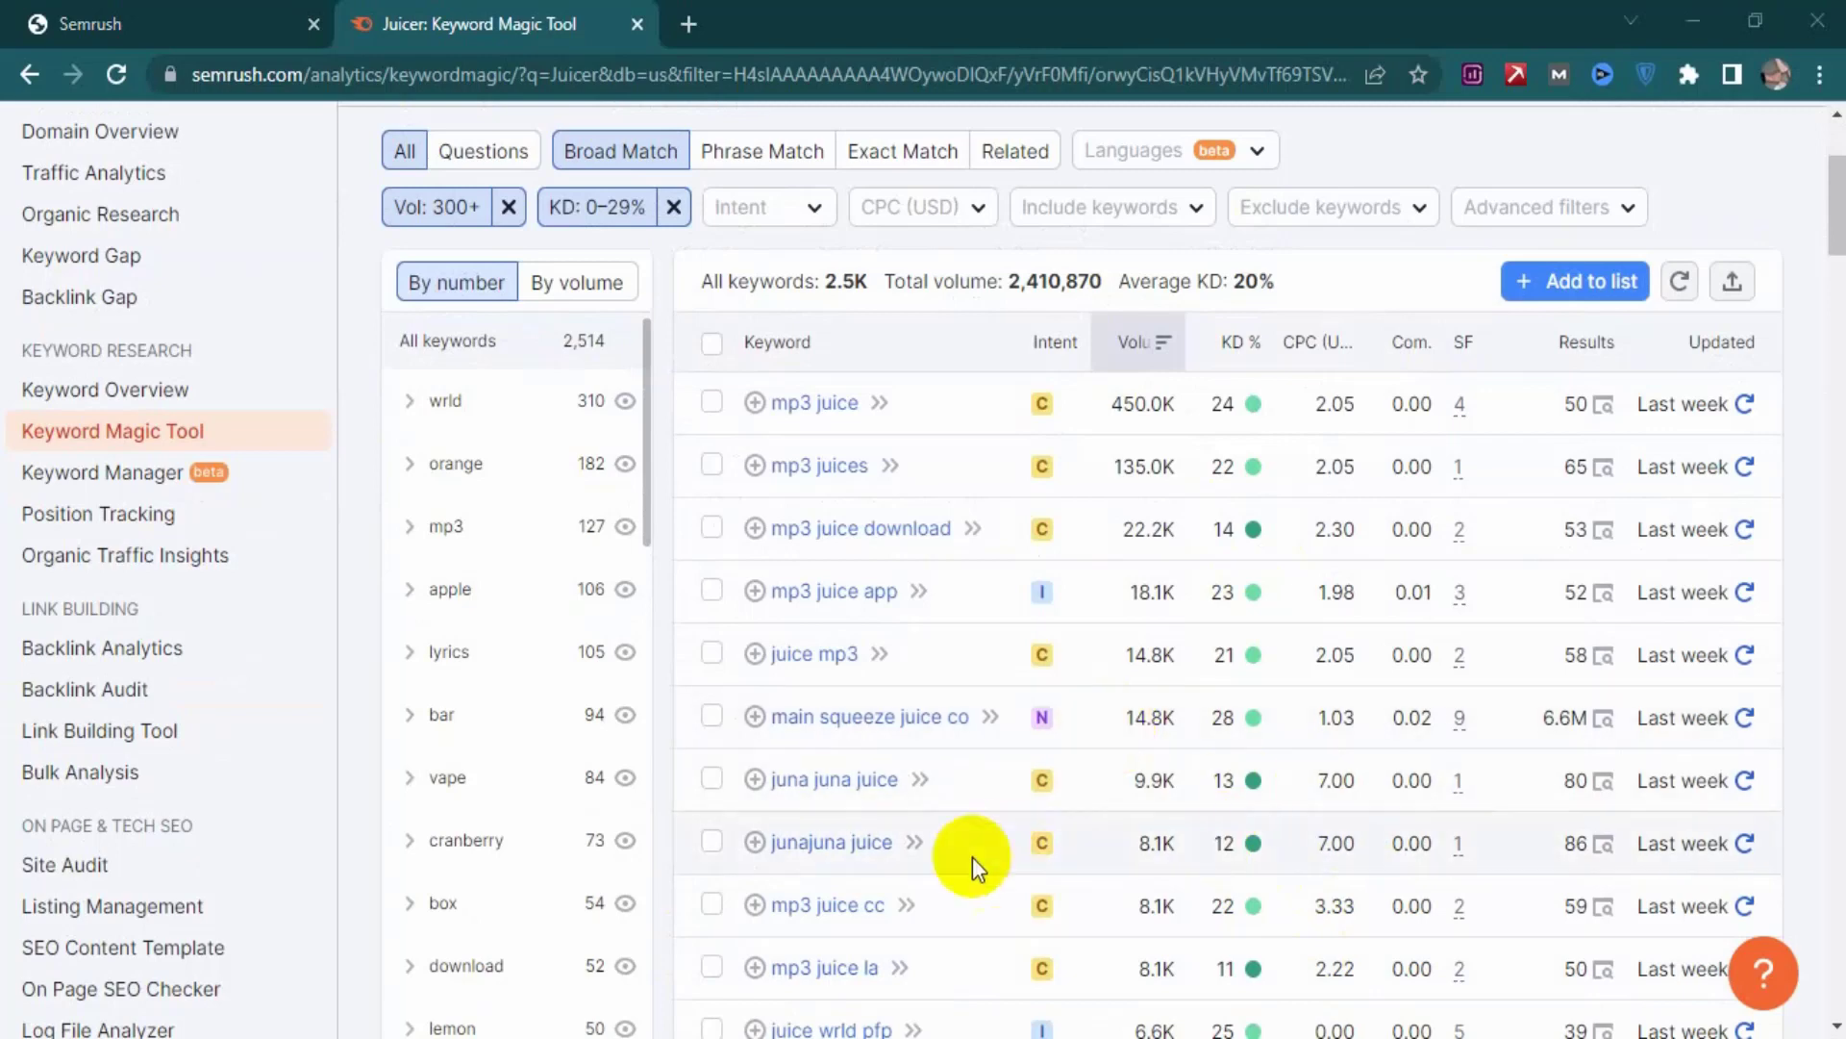
scroll(1179, 844, "down", 10)
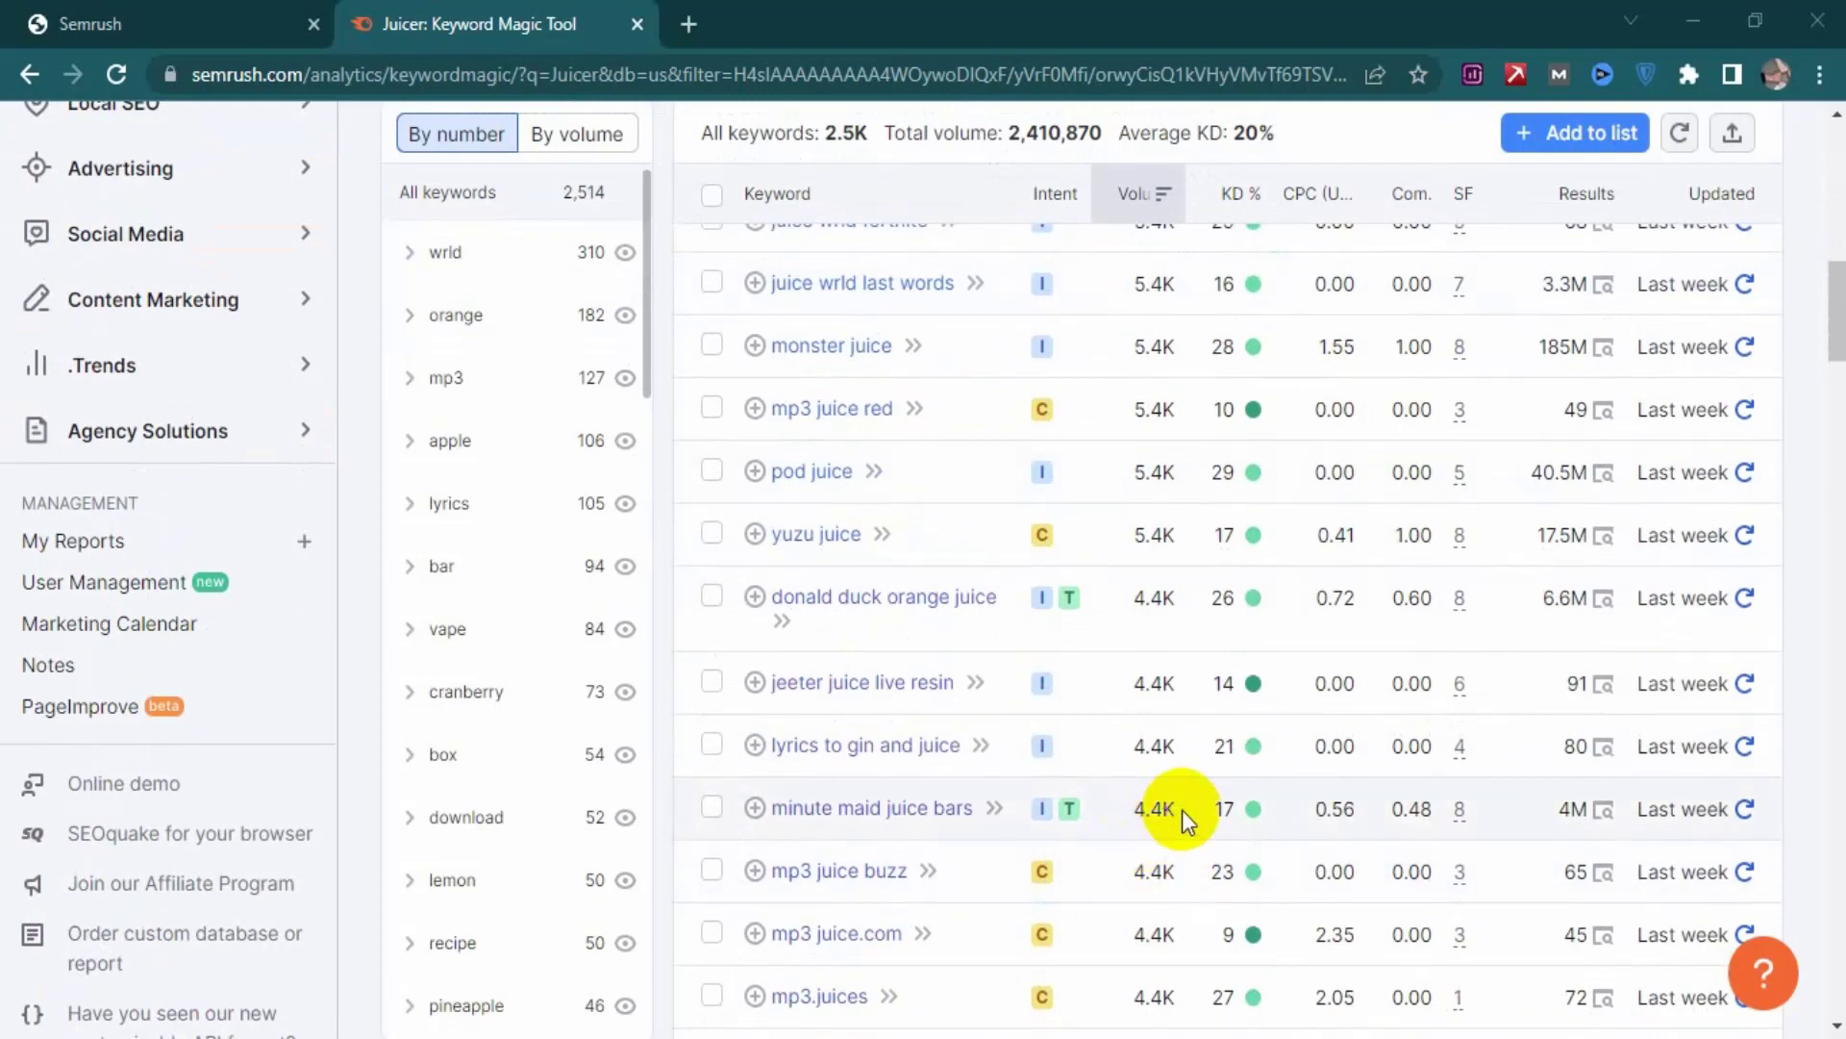
scroll(1181, 809, "up", 10)
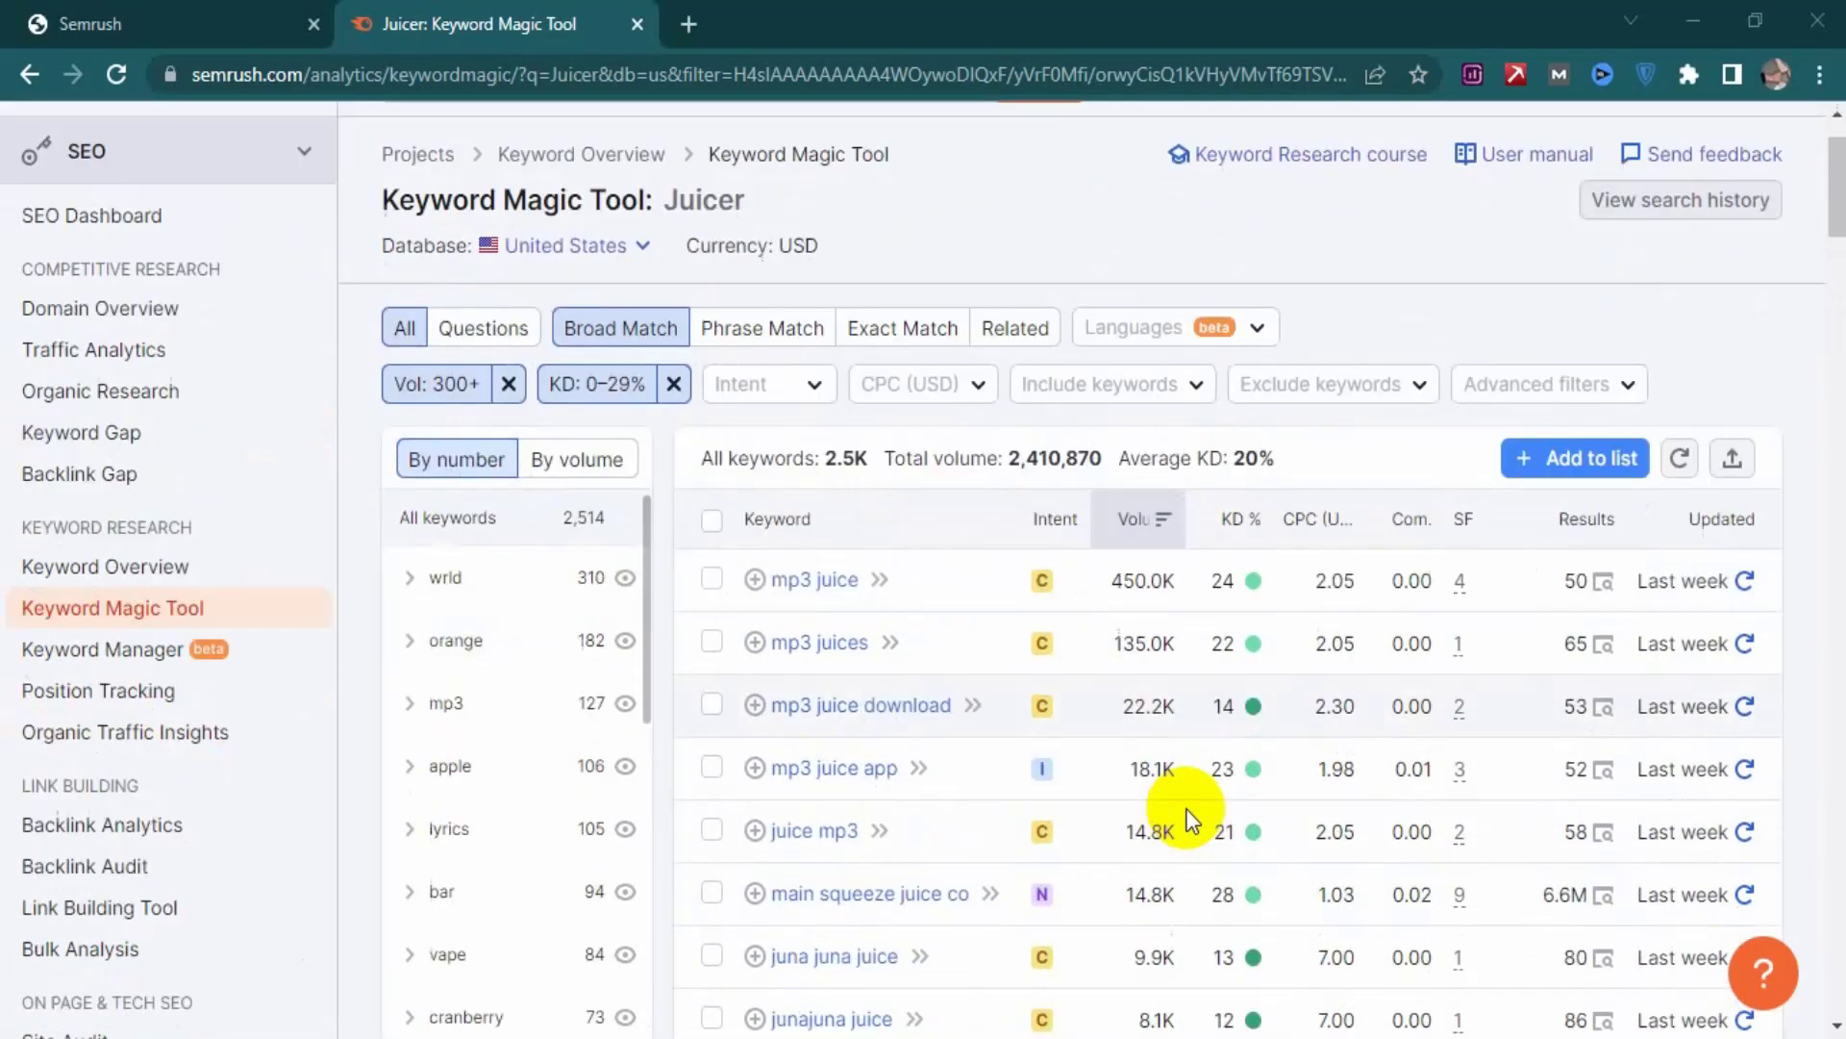
scroll(1191, 817, "down", 3)
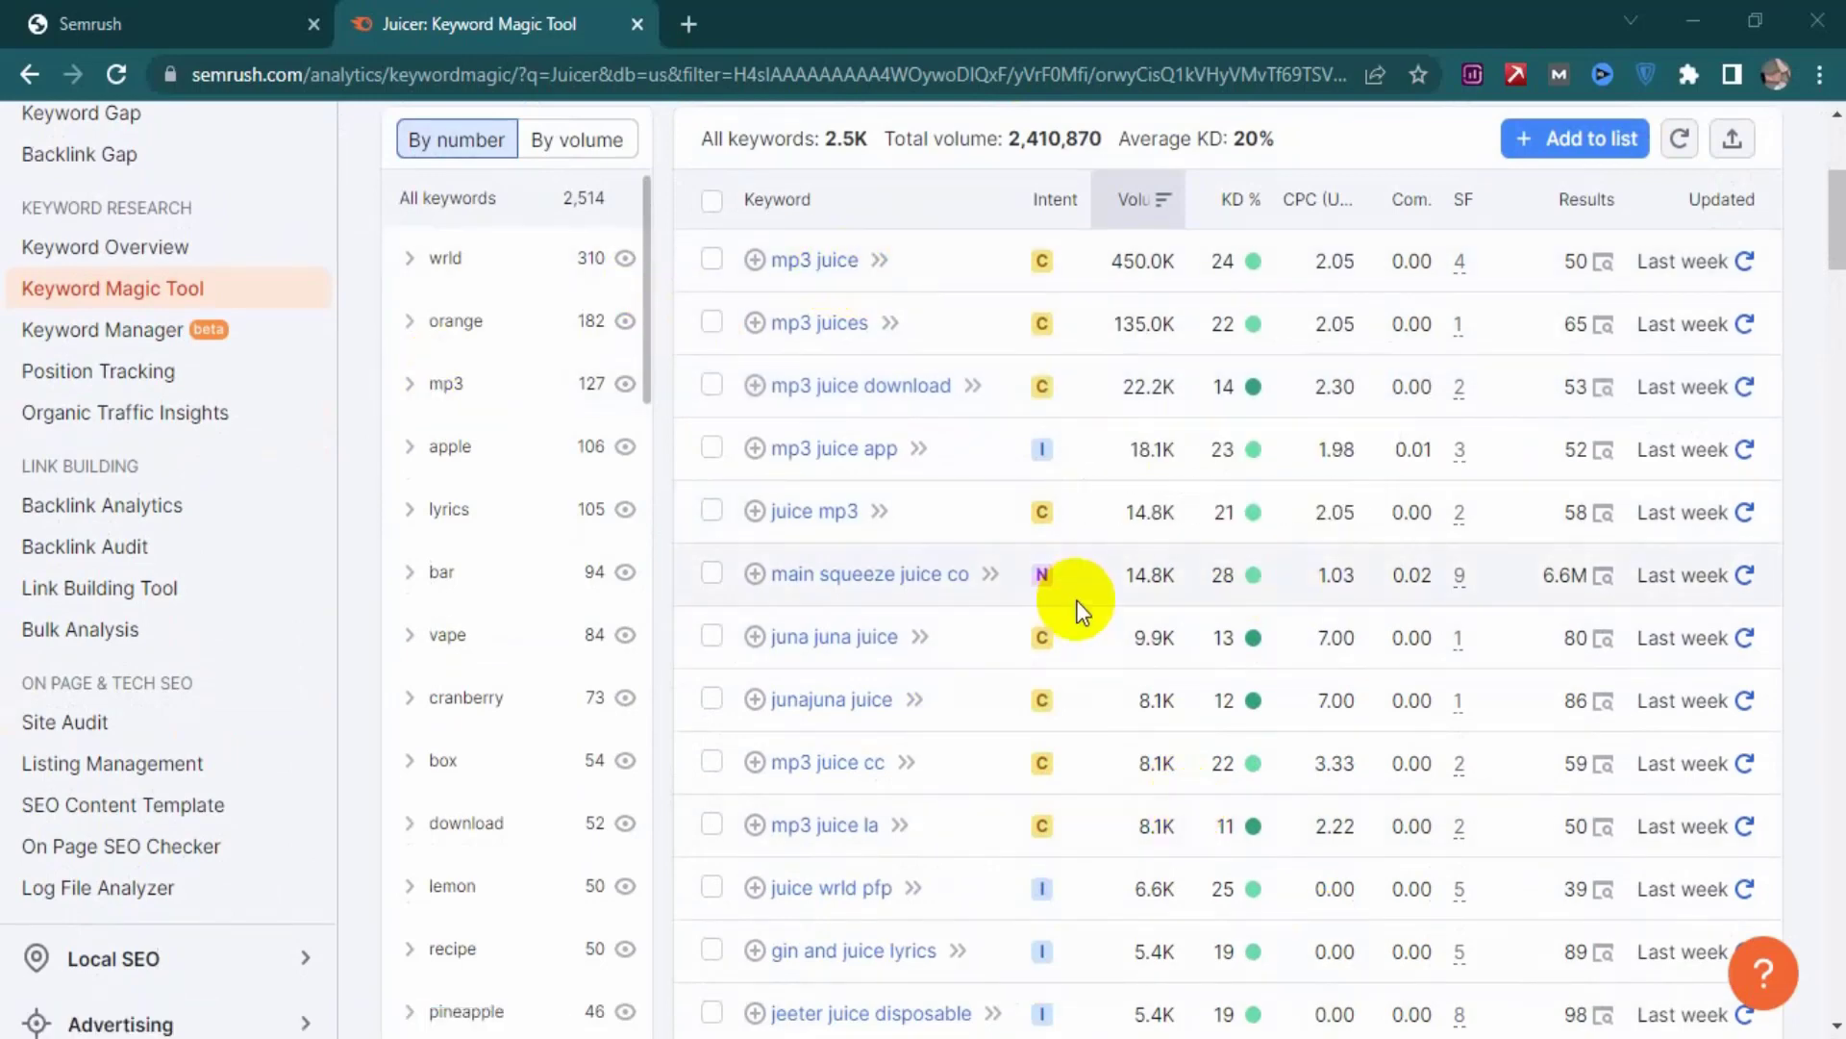
scroll(1010, 618, "up", 4)
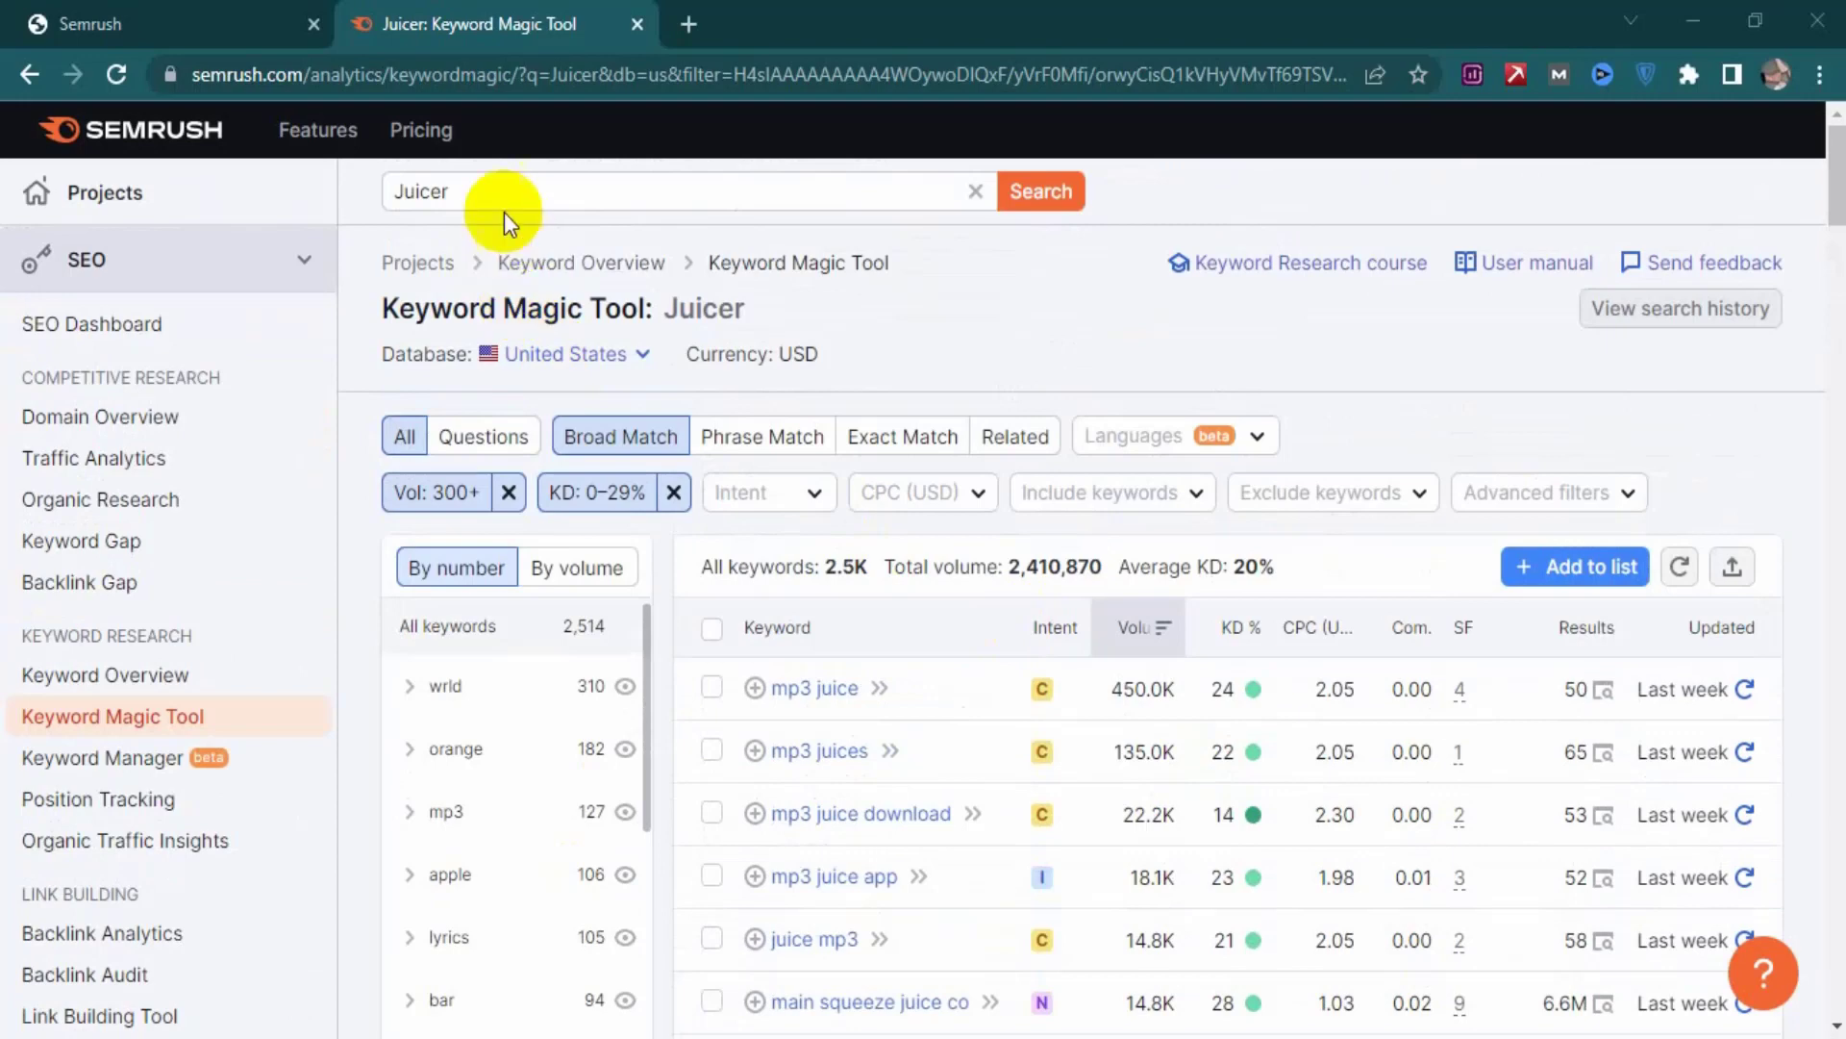
left_click(491, 182)
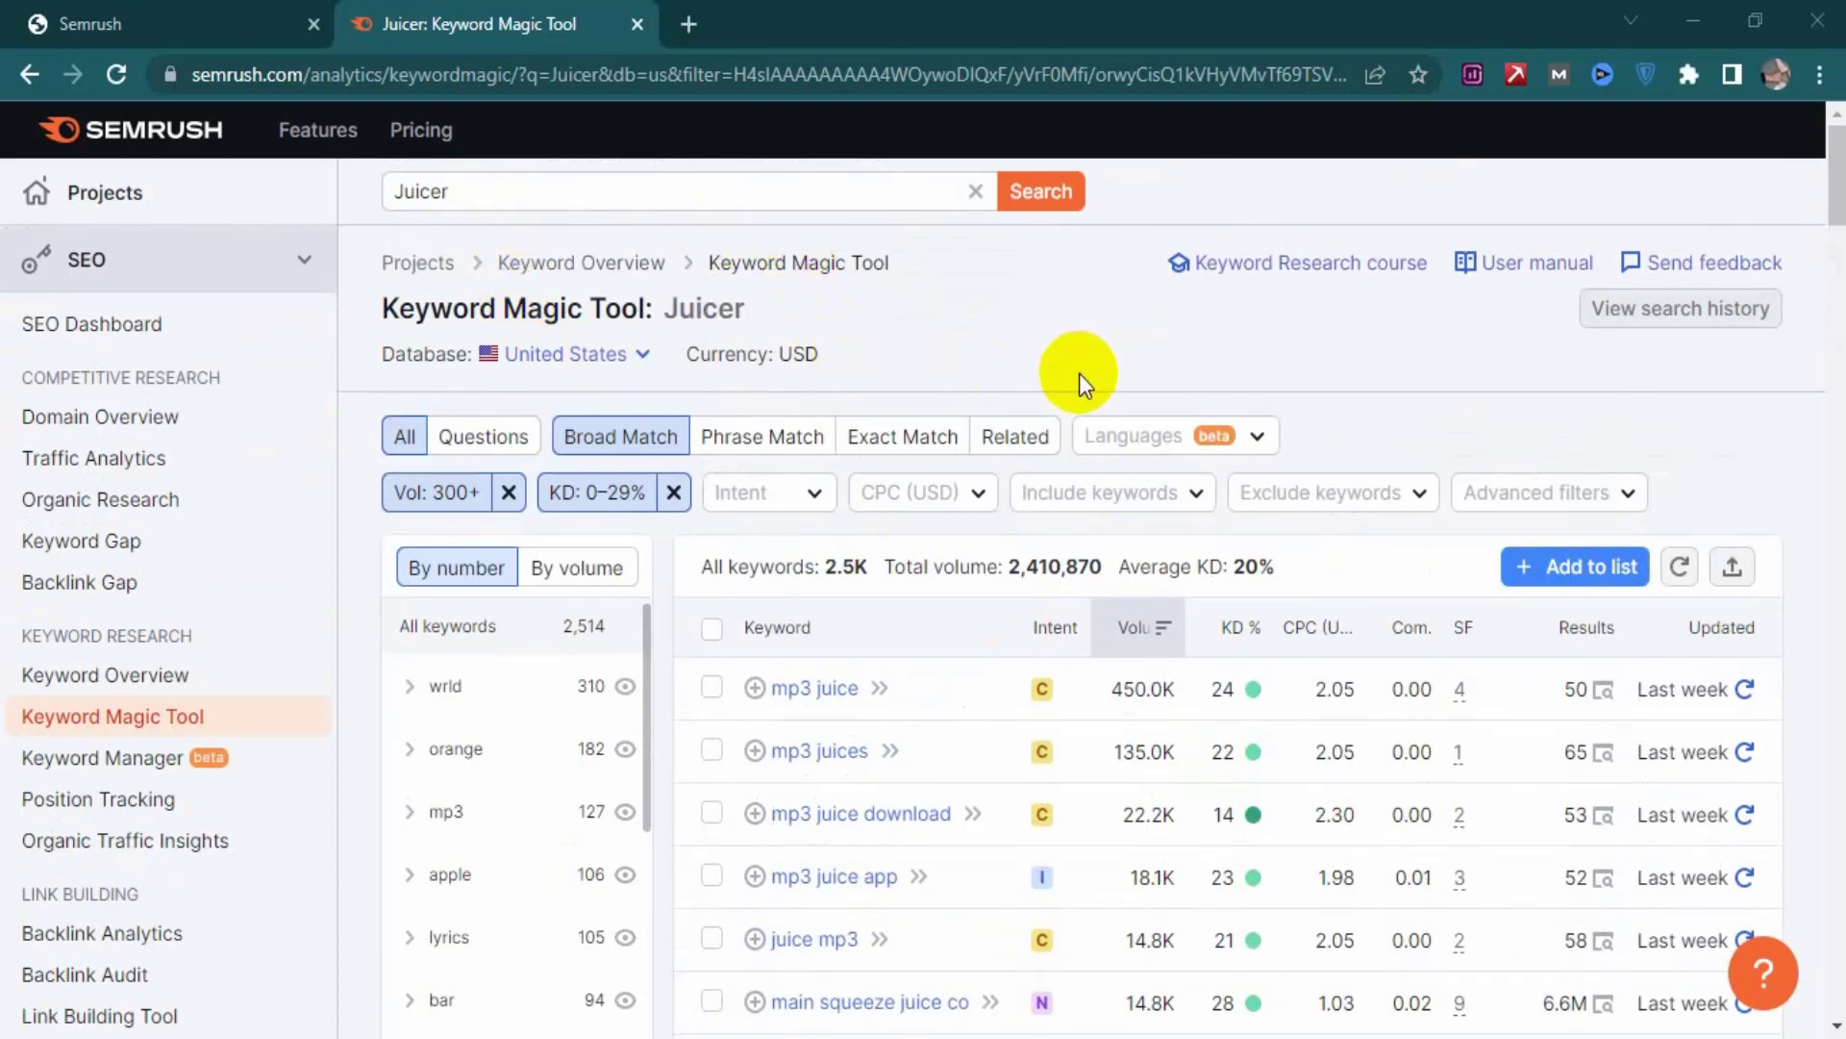
scroll(824, 659, "down", 1)
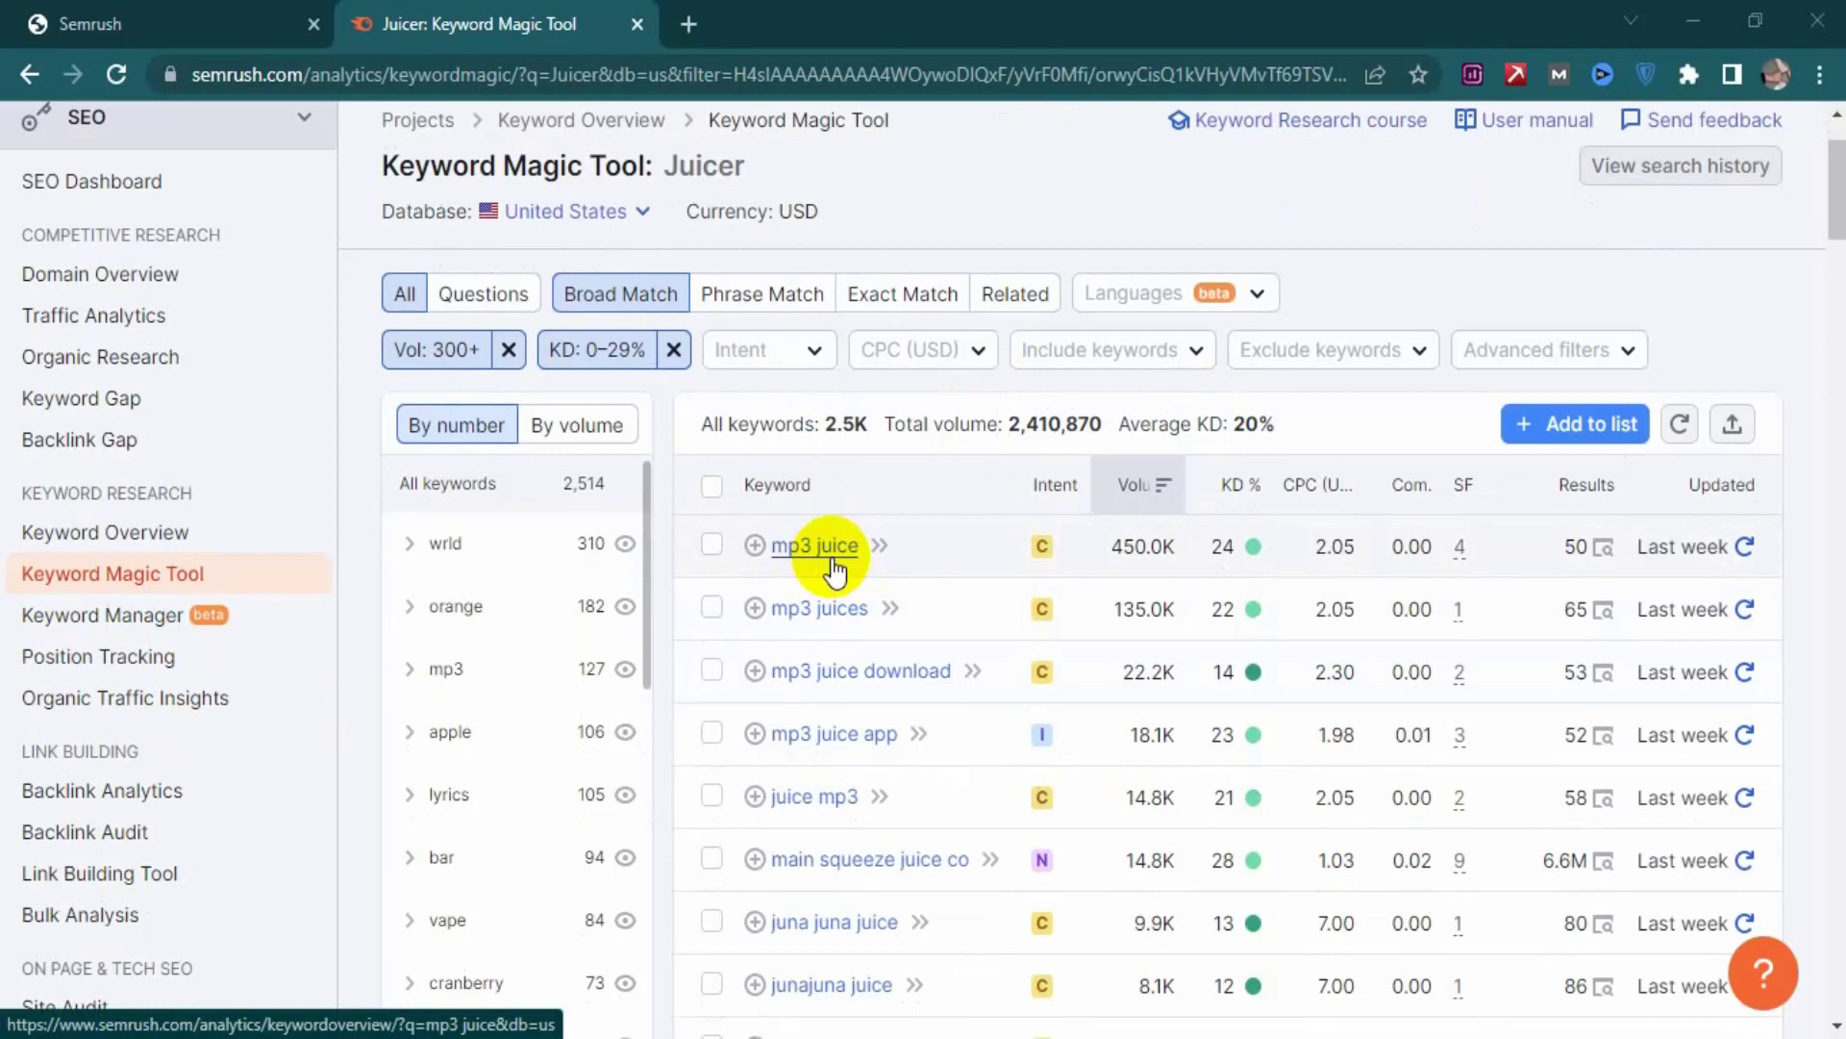
scroll(810, 563, "down", 1)
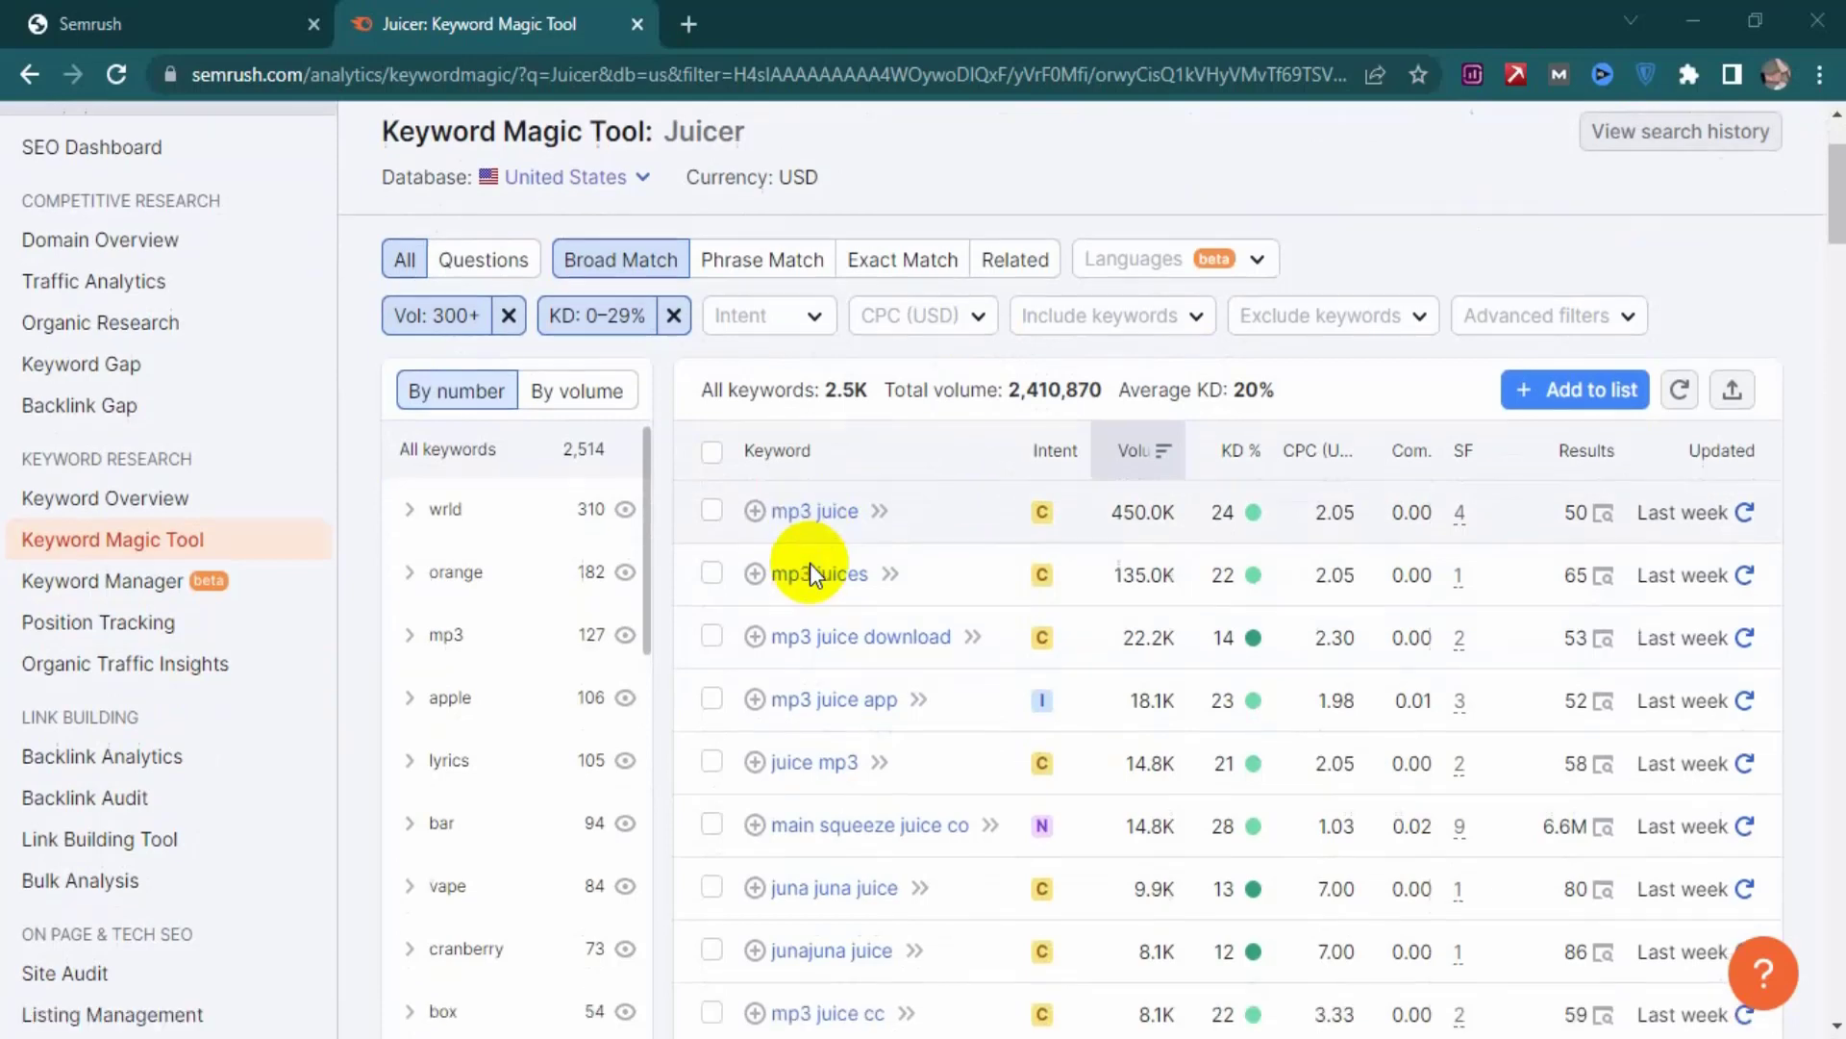
scroll(810, 563, "down", 3)
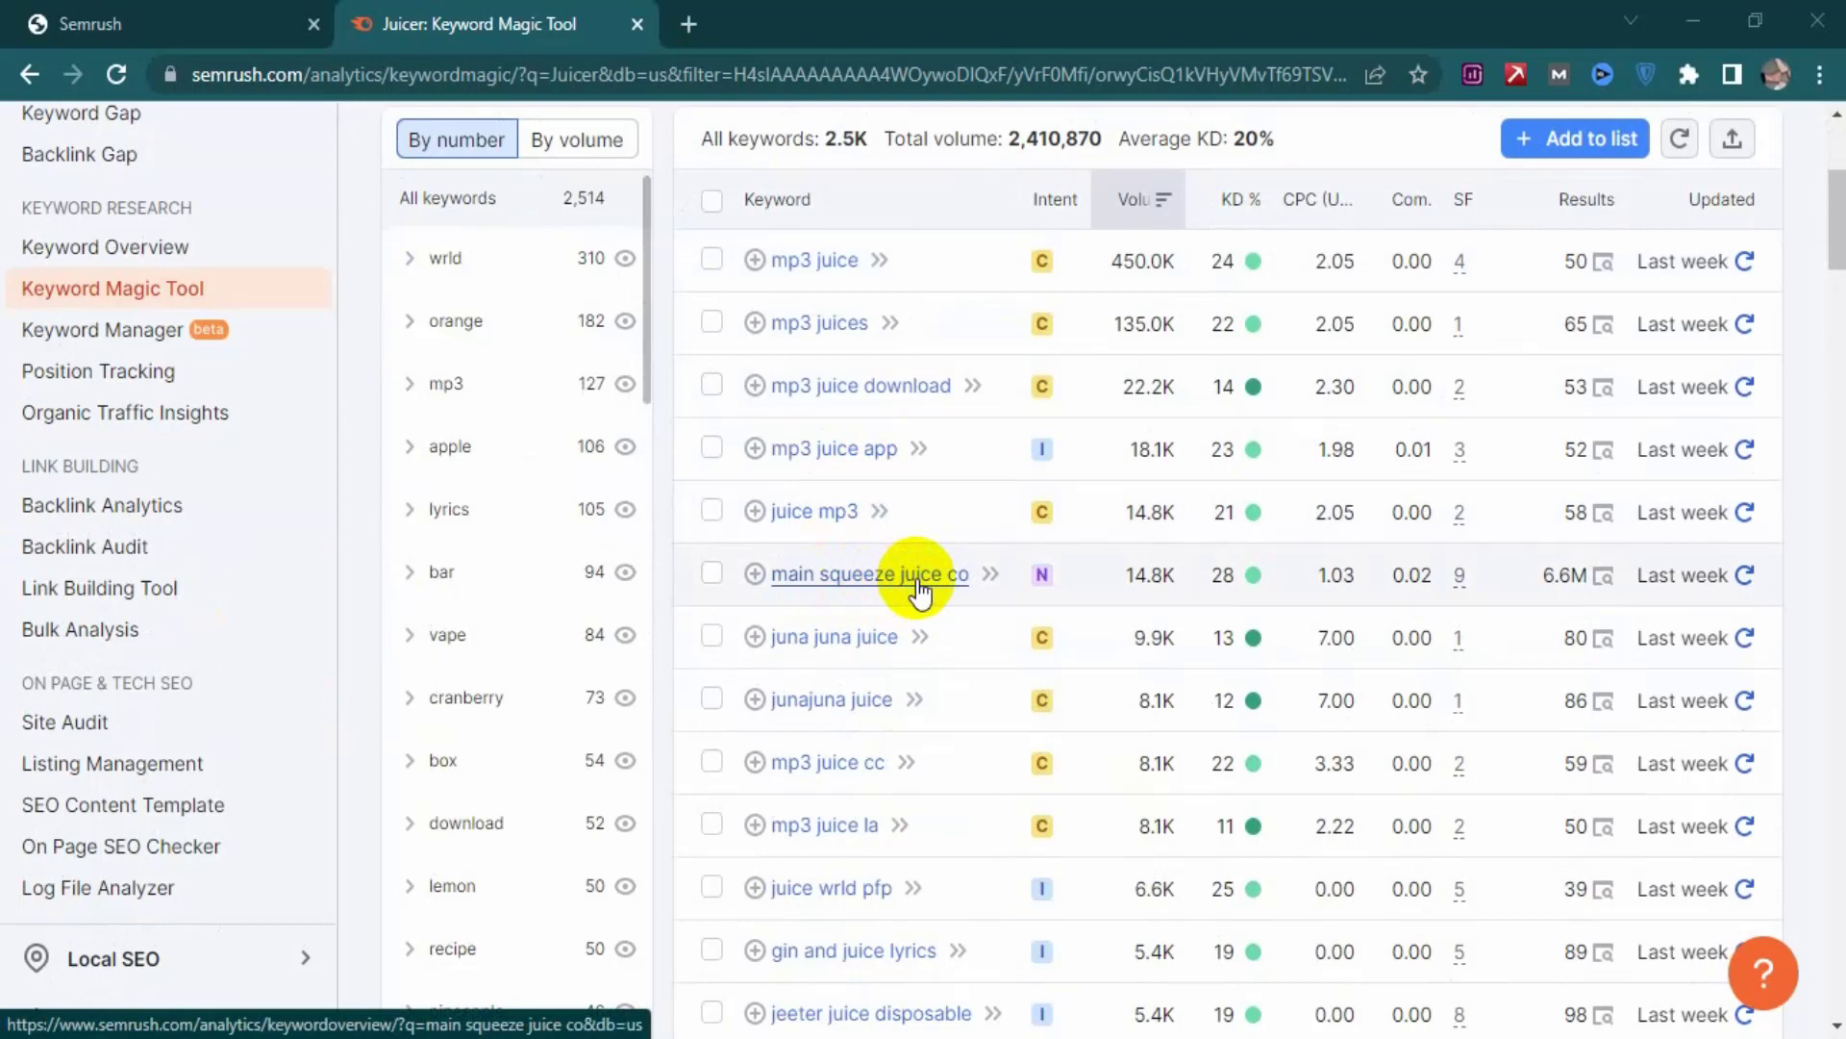
scroll(922, 591, "down", 2)
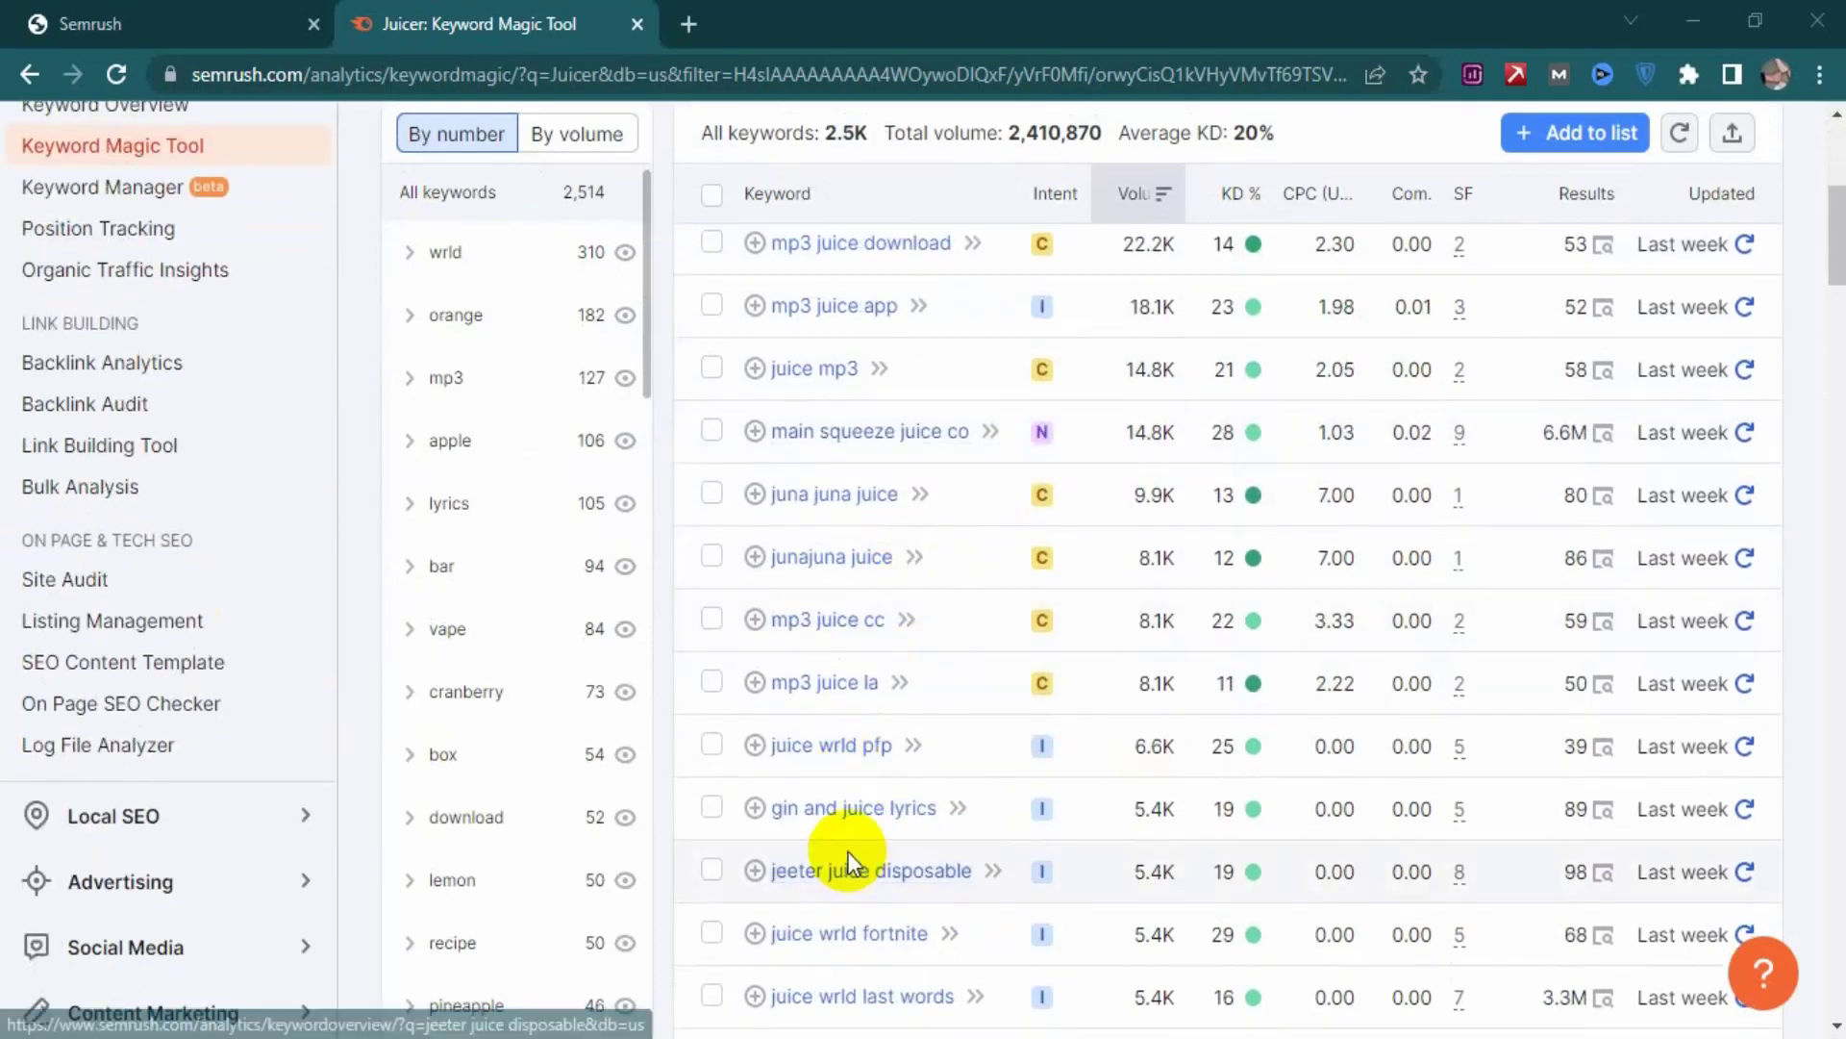
scroll(848, 859, "down", 3)
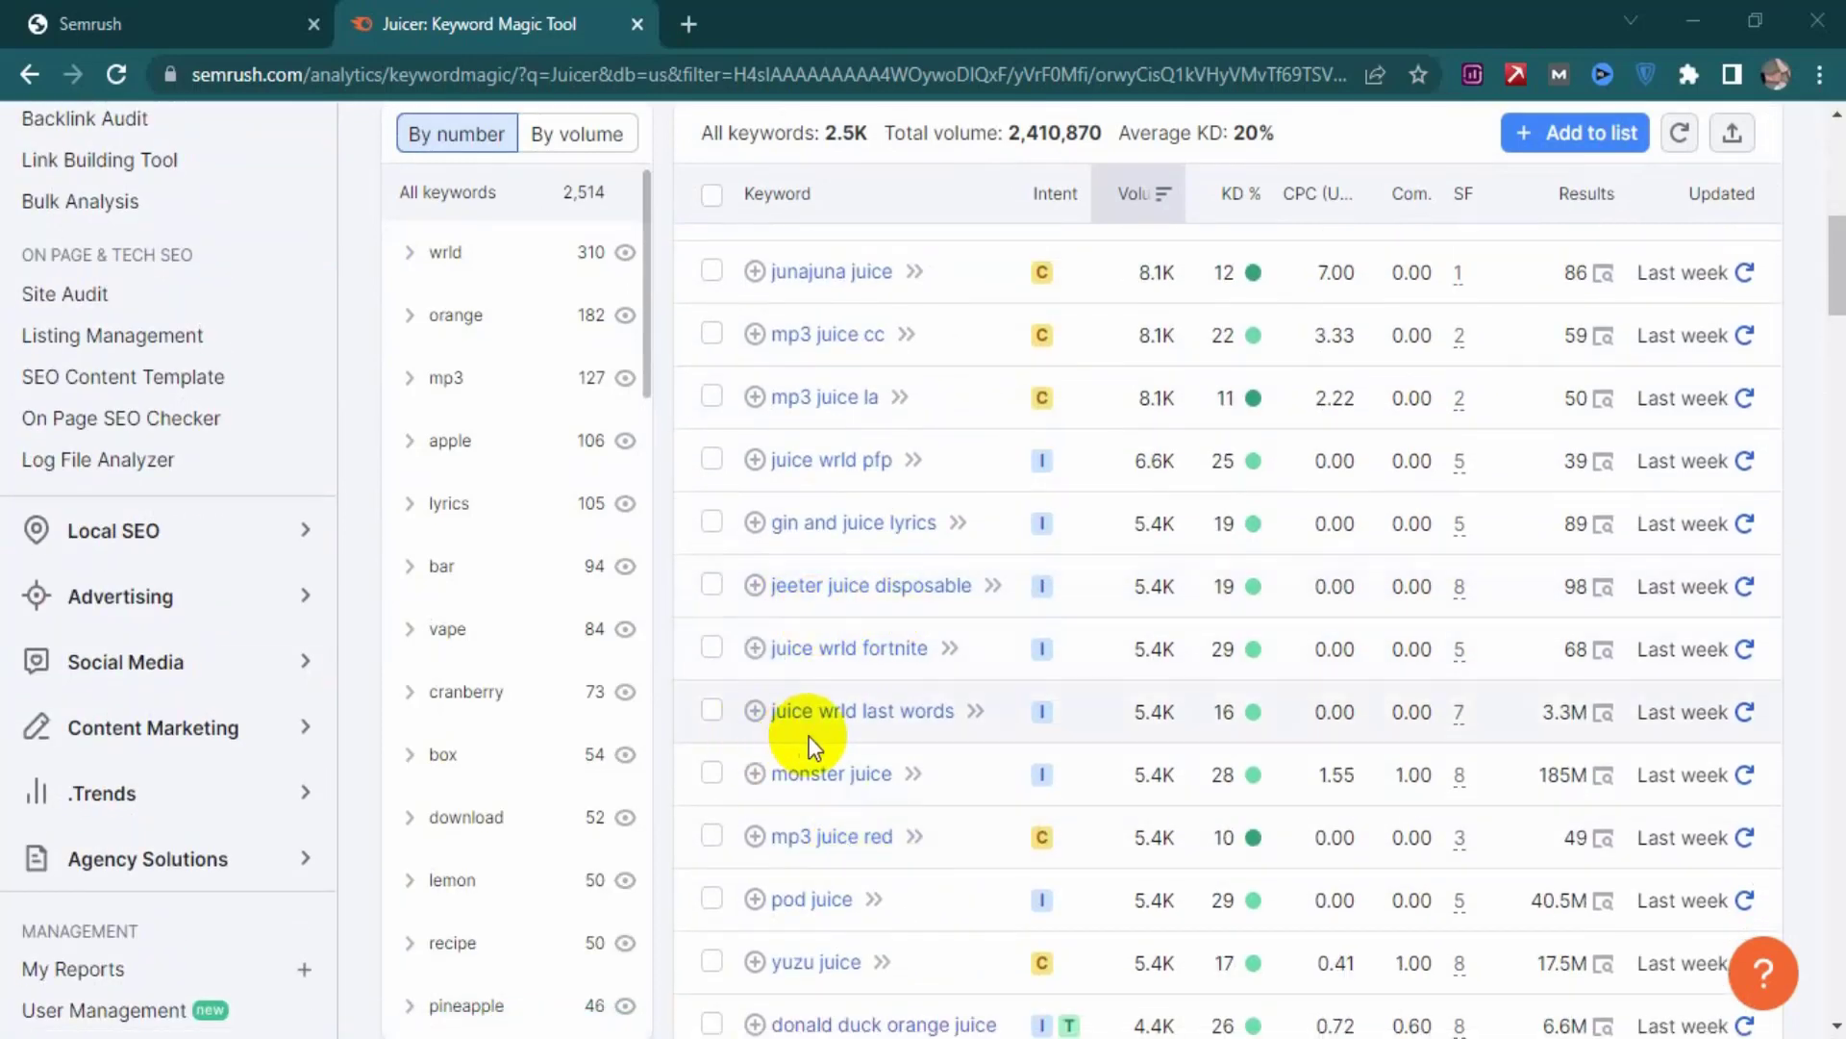
scroll(878, 762, "down", 4)
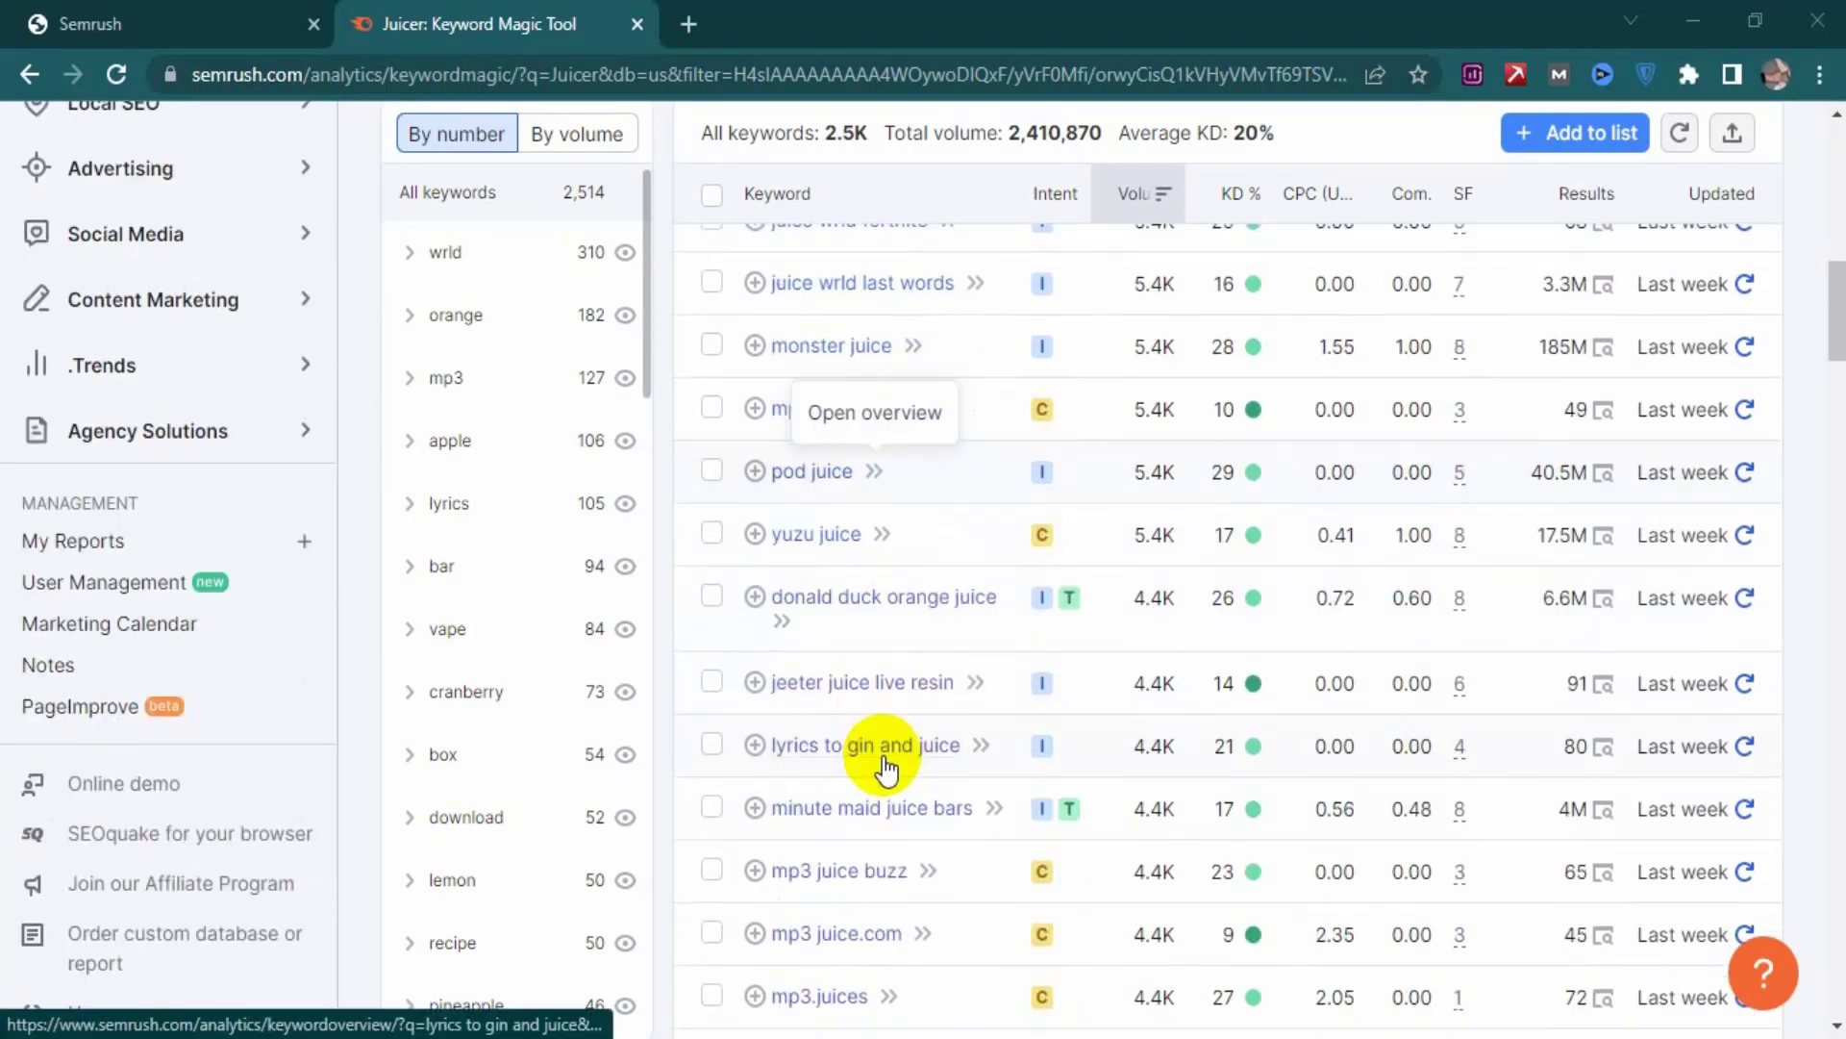
scroll(871, 765, "down", 4)
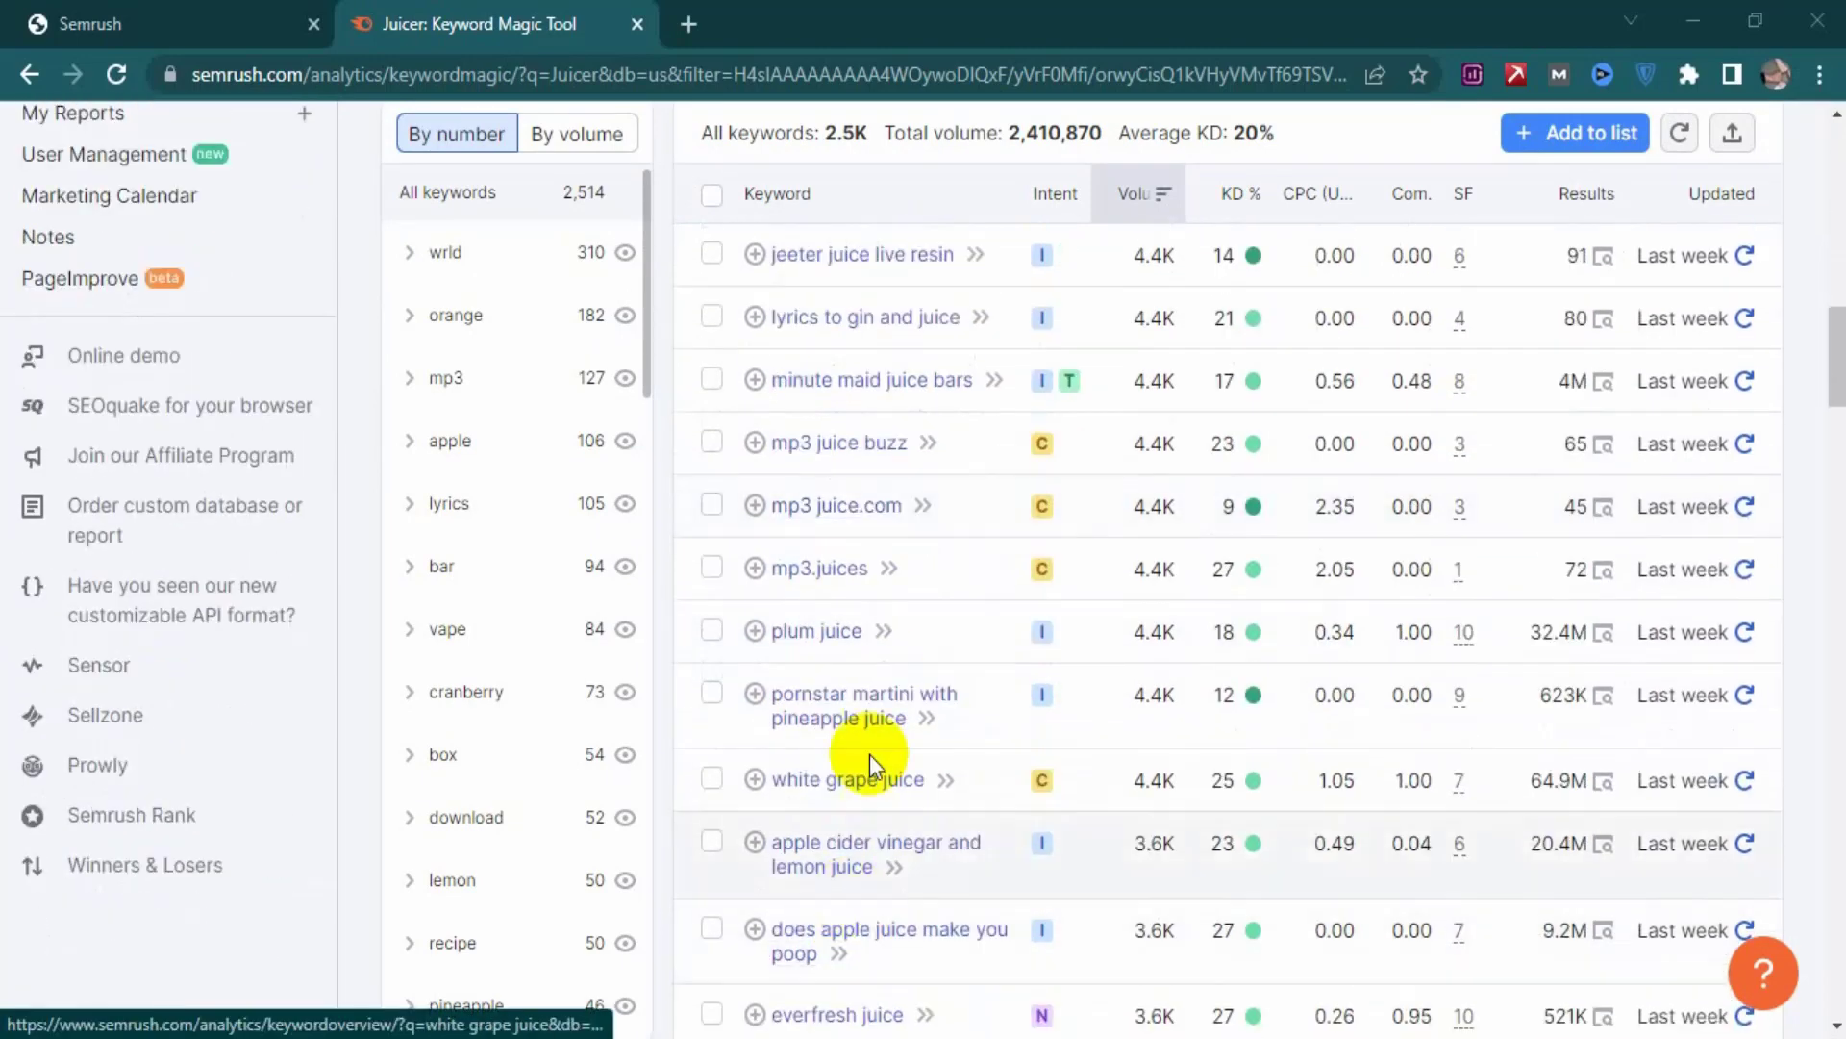
scroll(869, 754, "down", 4)
scroll(880, 650, "down", 3)
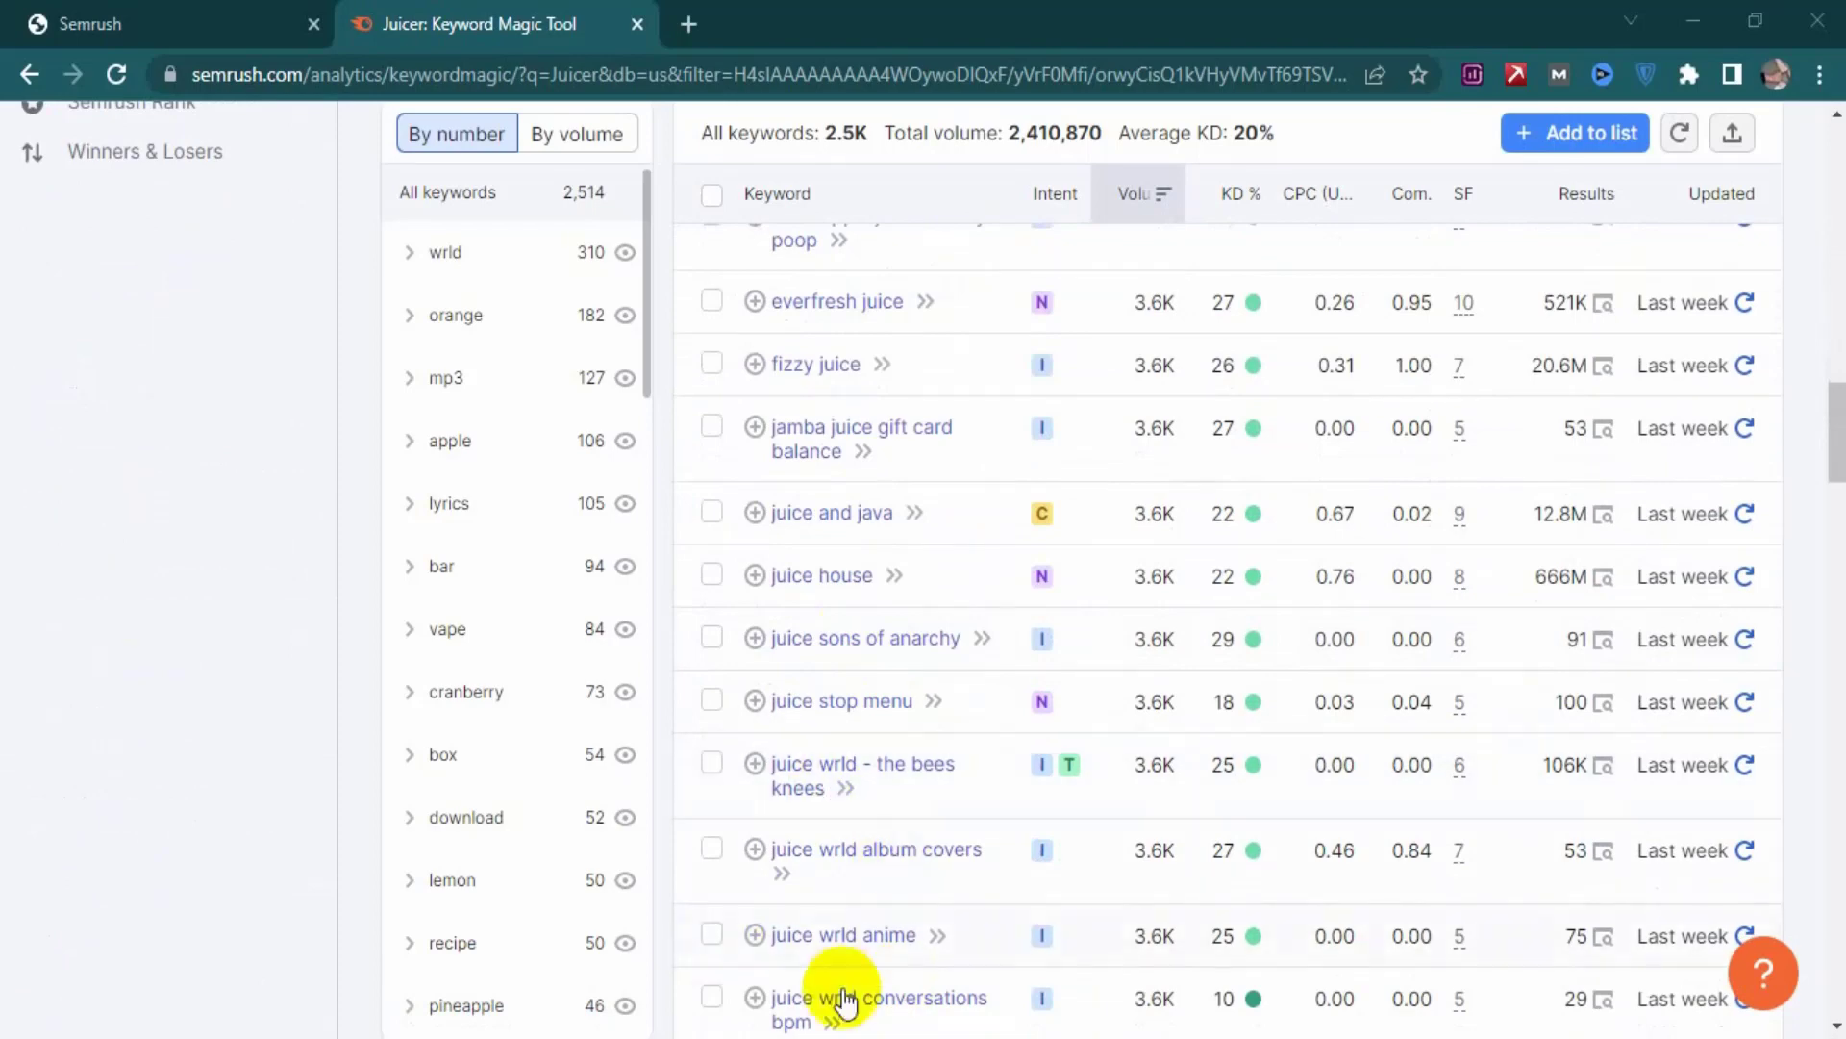
scroll(907, 914, "down", 4)
scroll(910, 922, "down", 5)
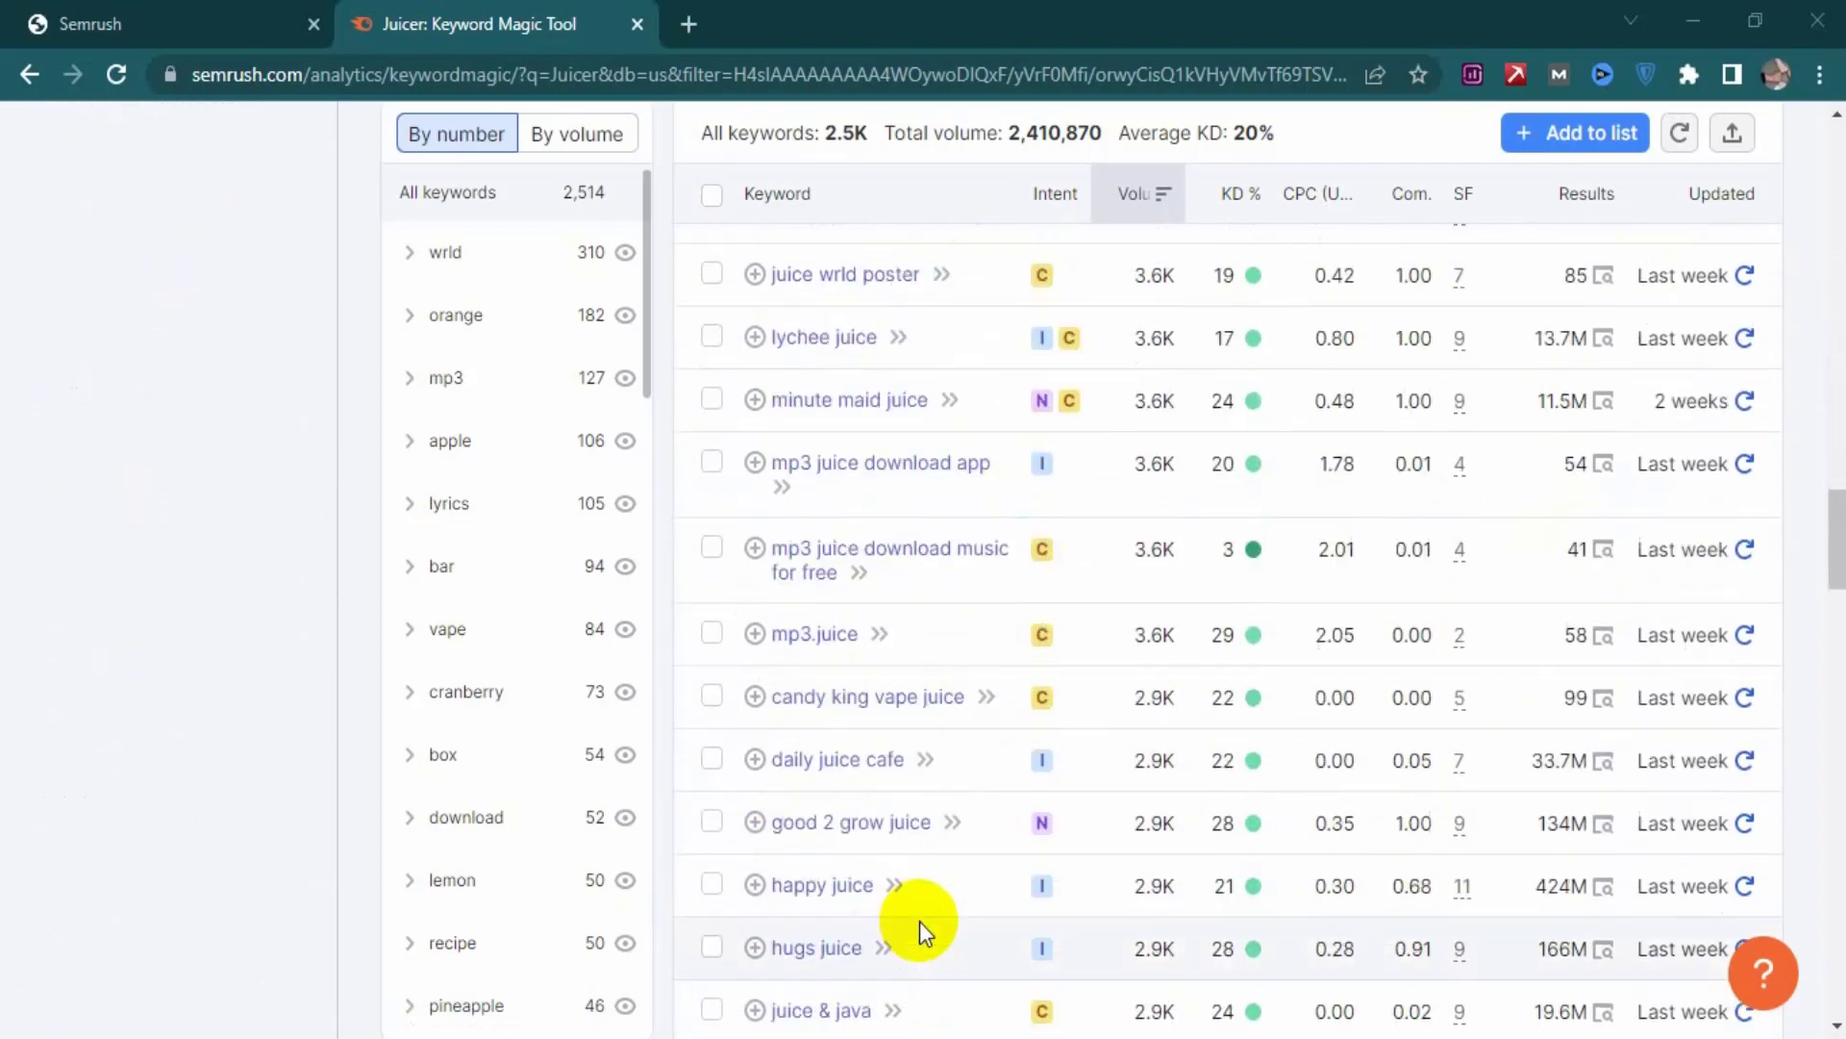
scroll(919, 921, "up", 20)
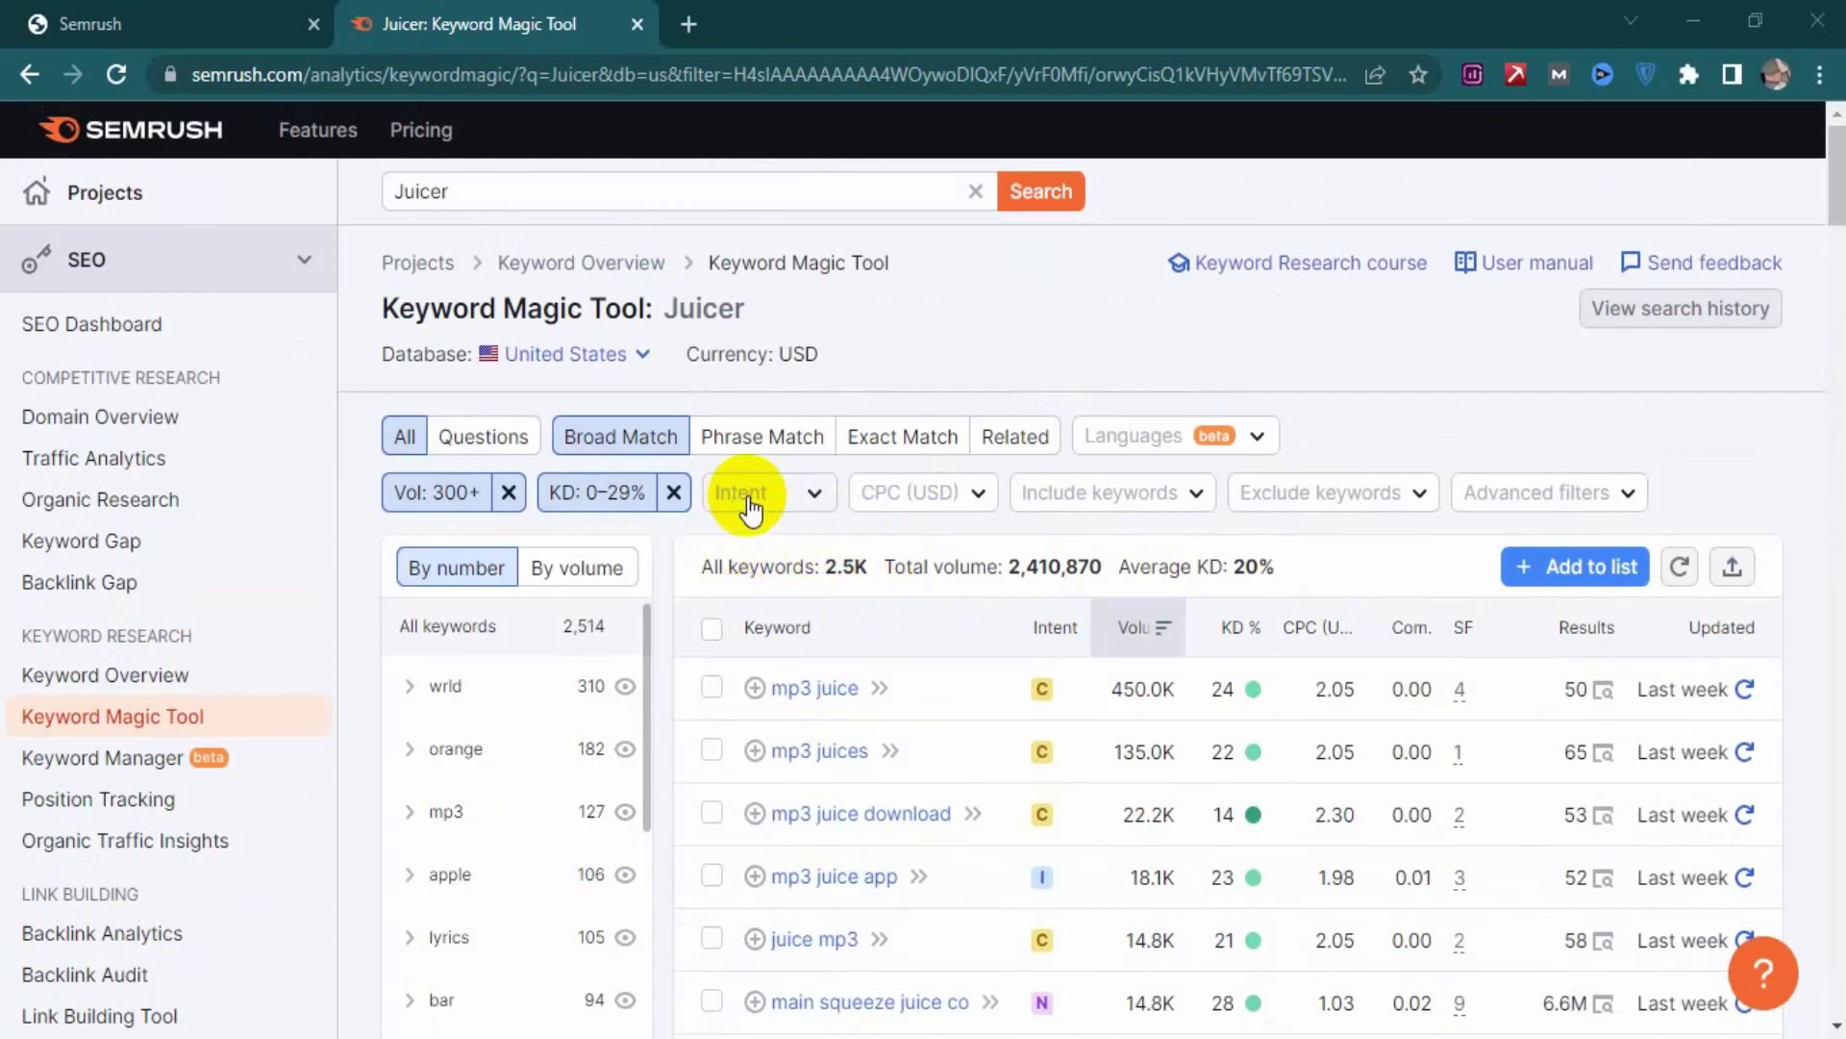
- Filter the keyword list to Informational search intent
left_click(788, 507)
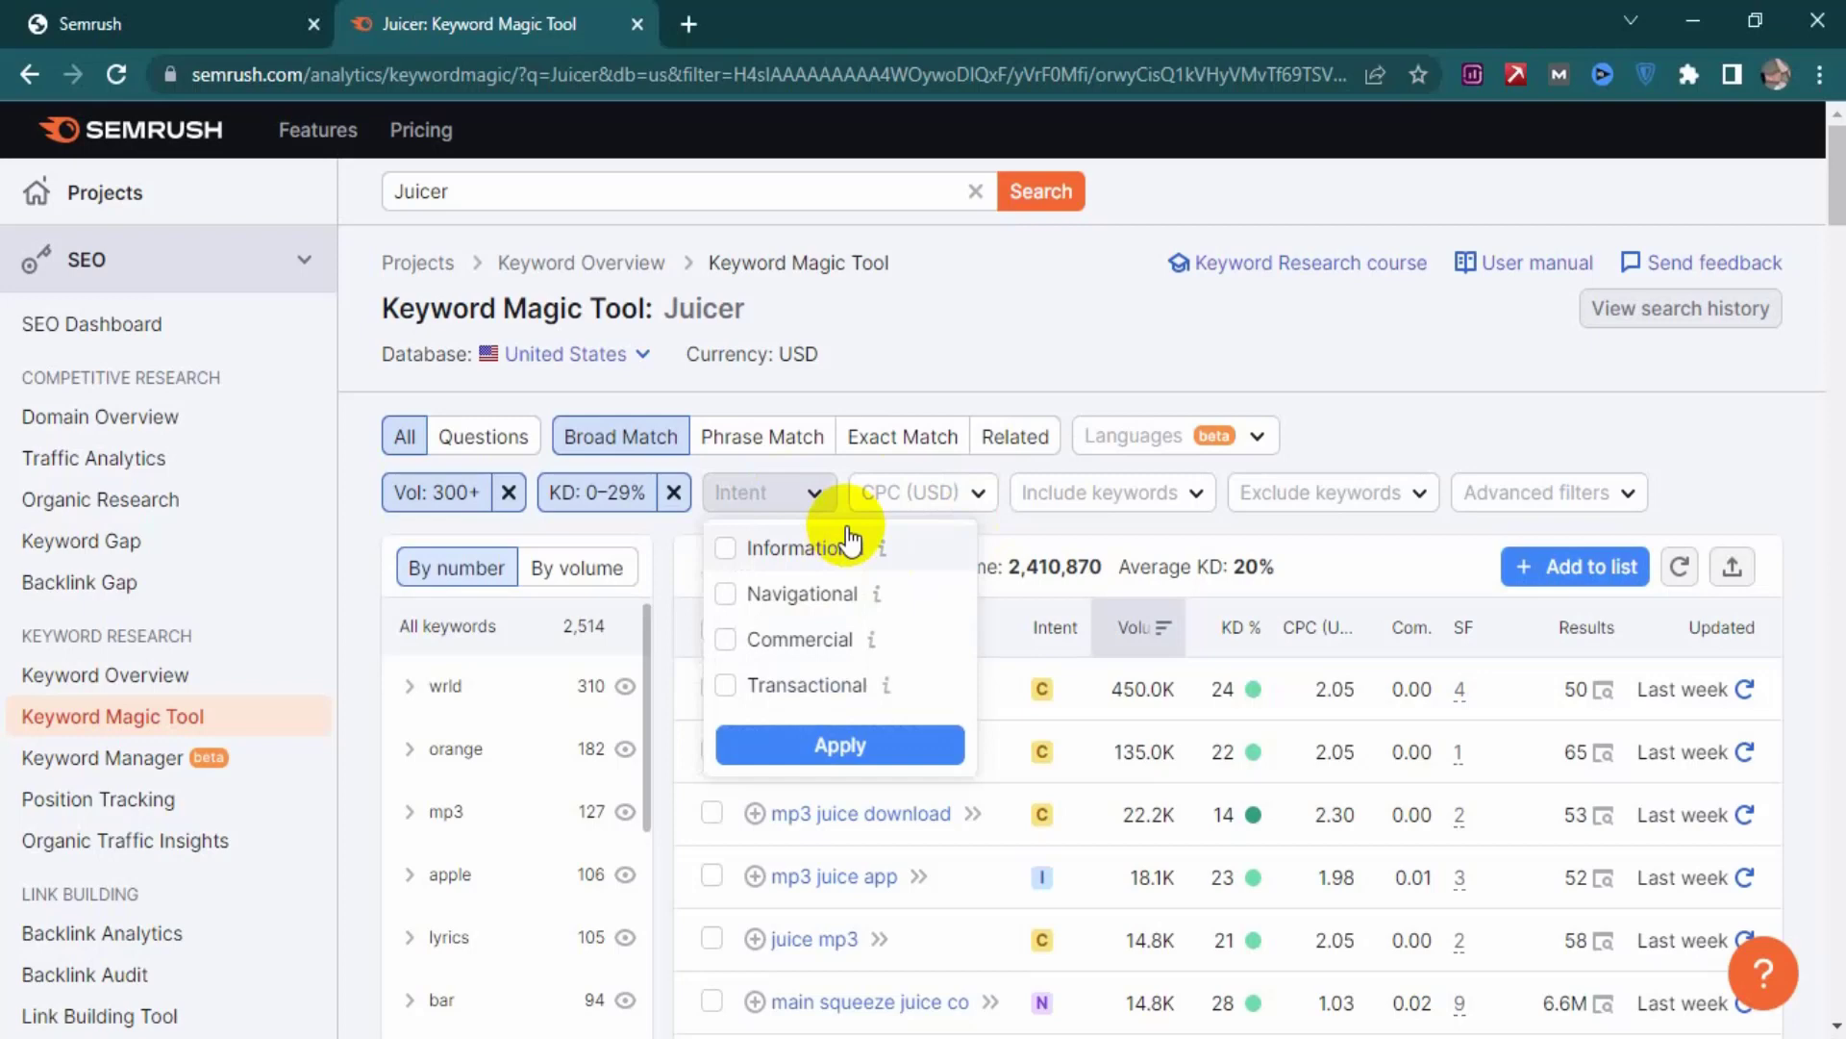
left_click(806, 558)
left_click(796, 747)
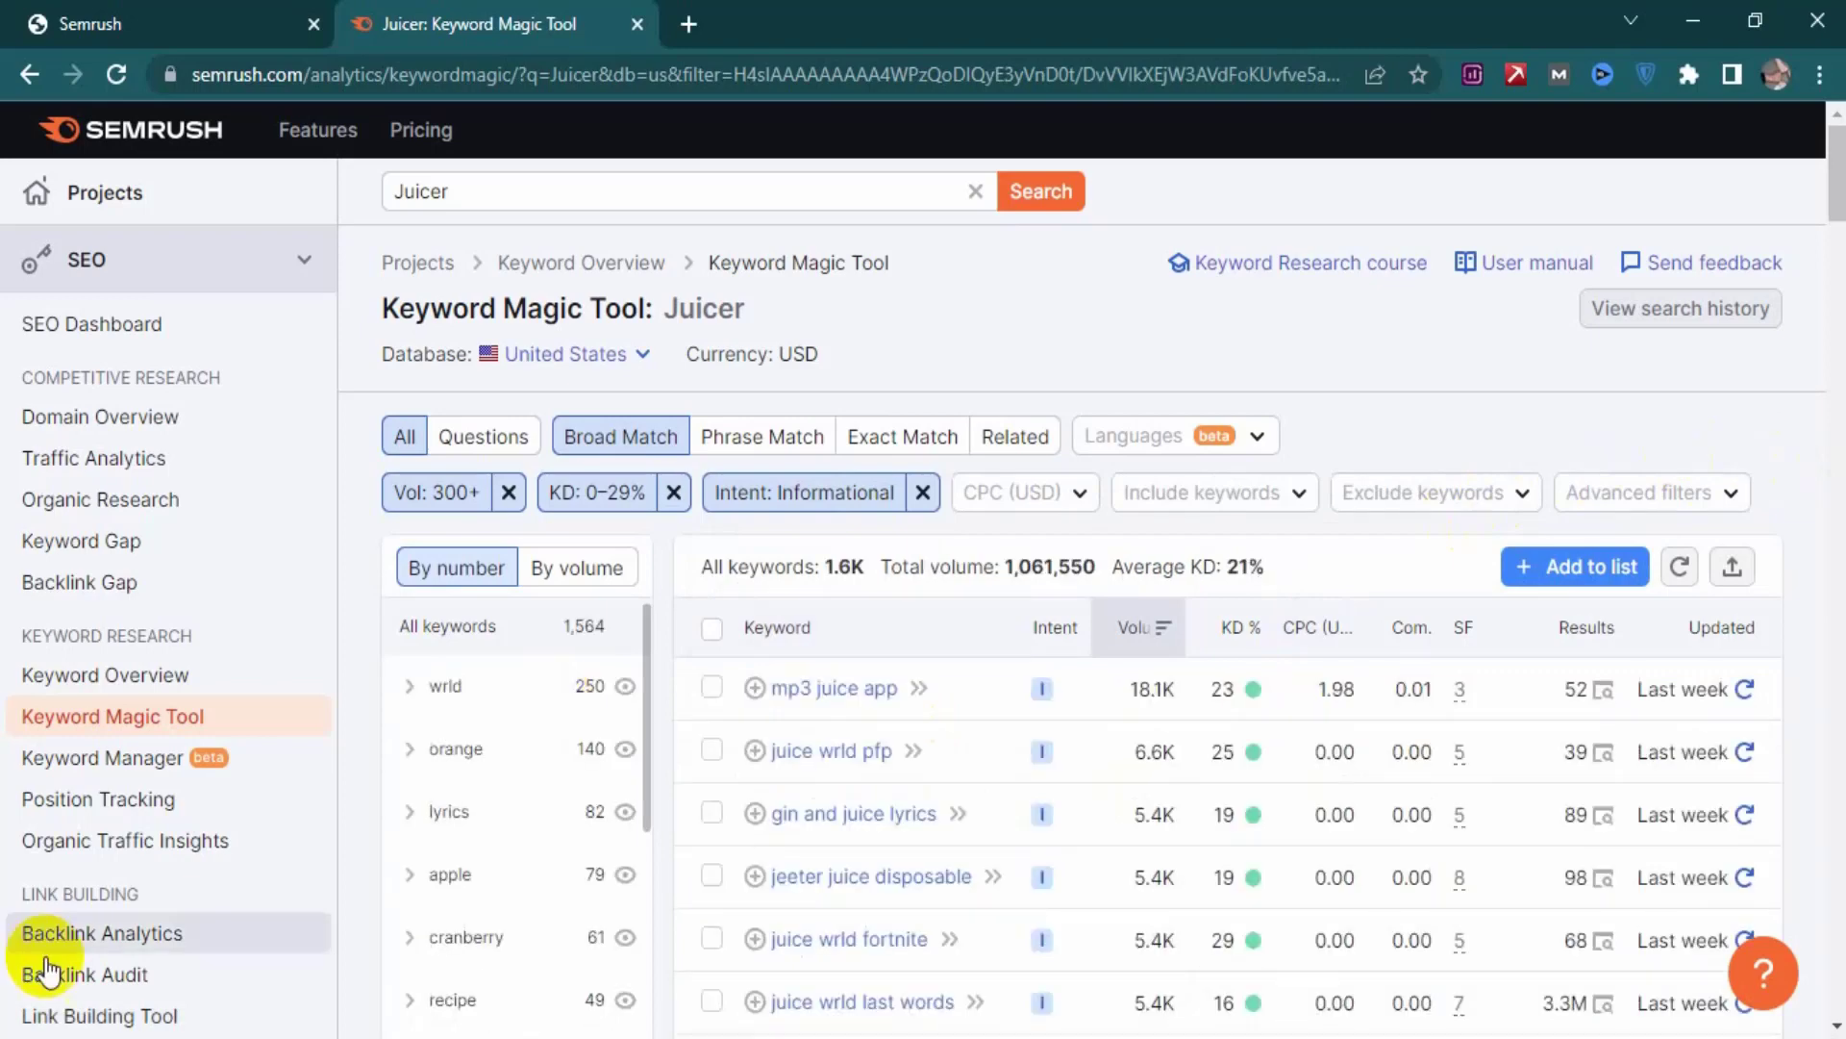
- Review the informational keywords in the filtered list along with their search volume and keyword difficulty
scroll(859, 846, "down", 1)
scroll(859, 846, "down", 1)
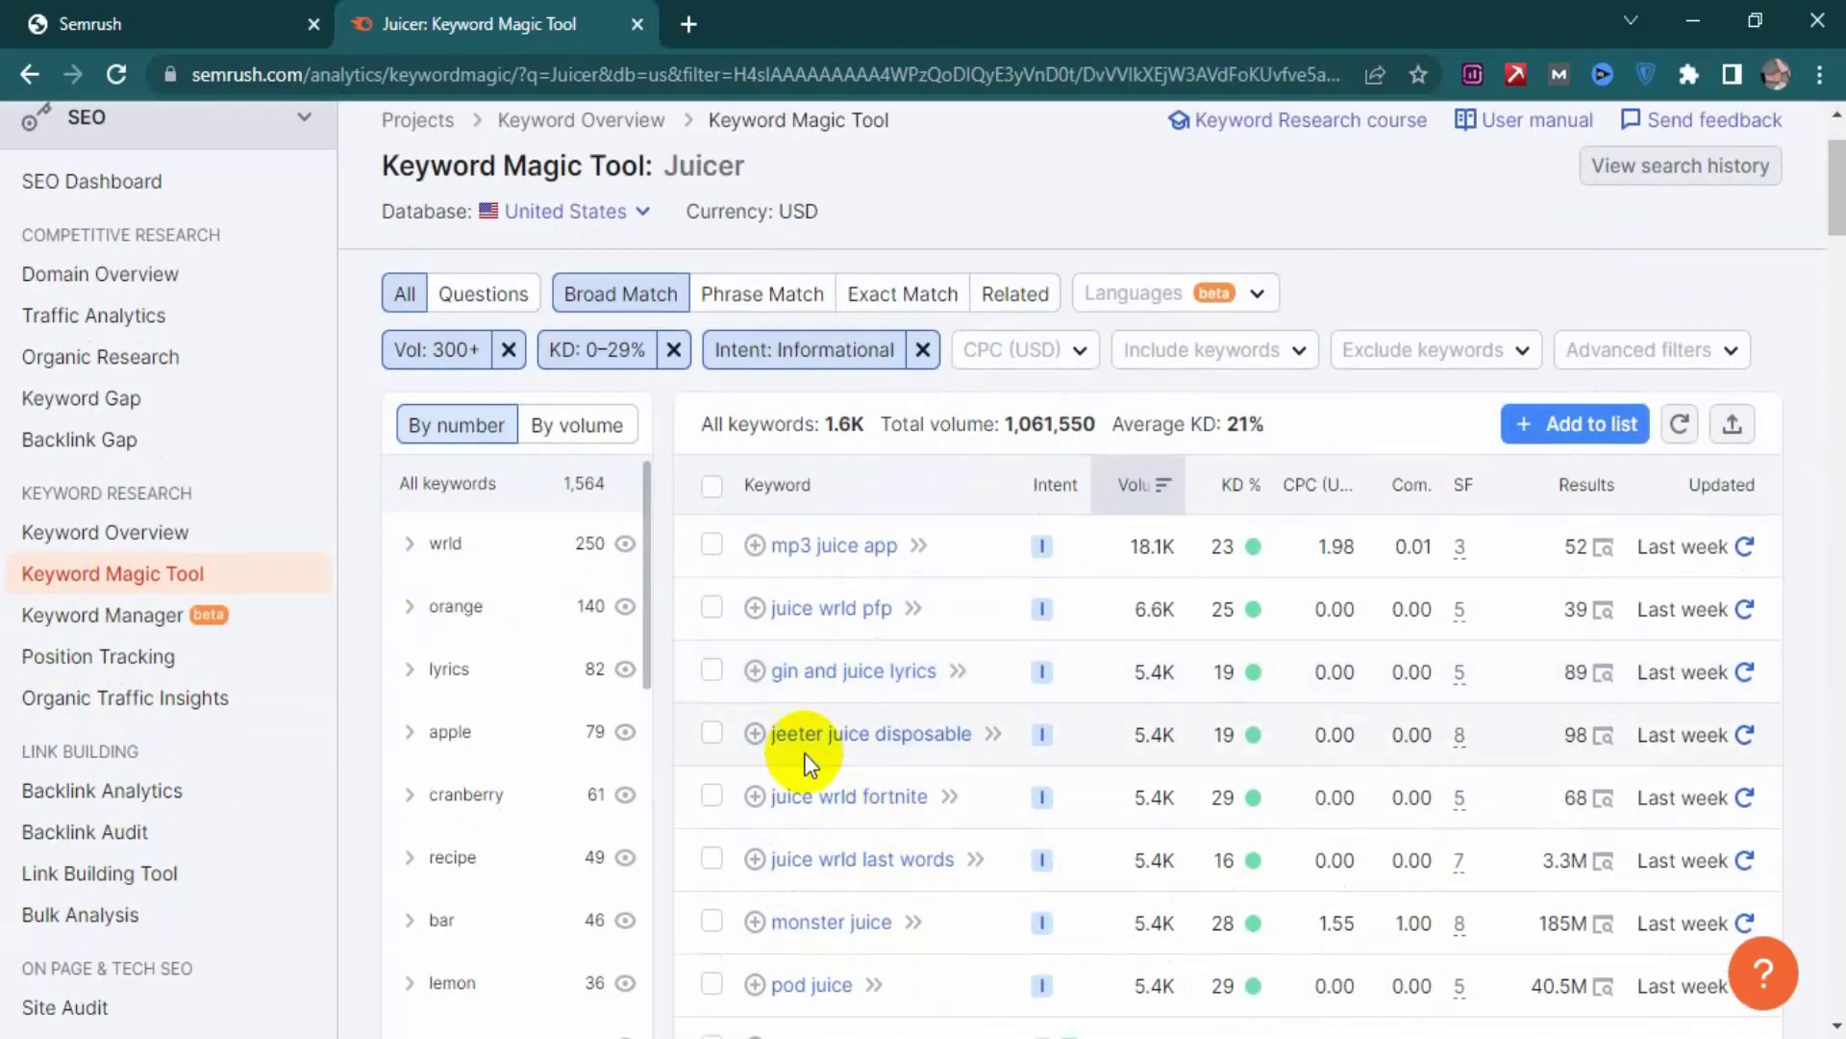
scroll(873, 753, "down", 1)
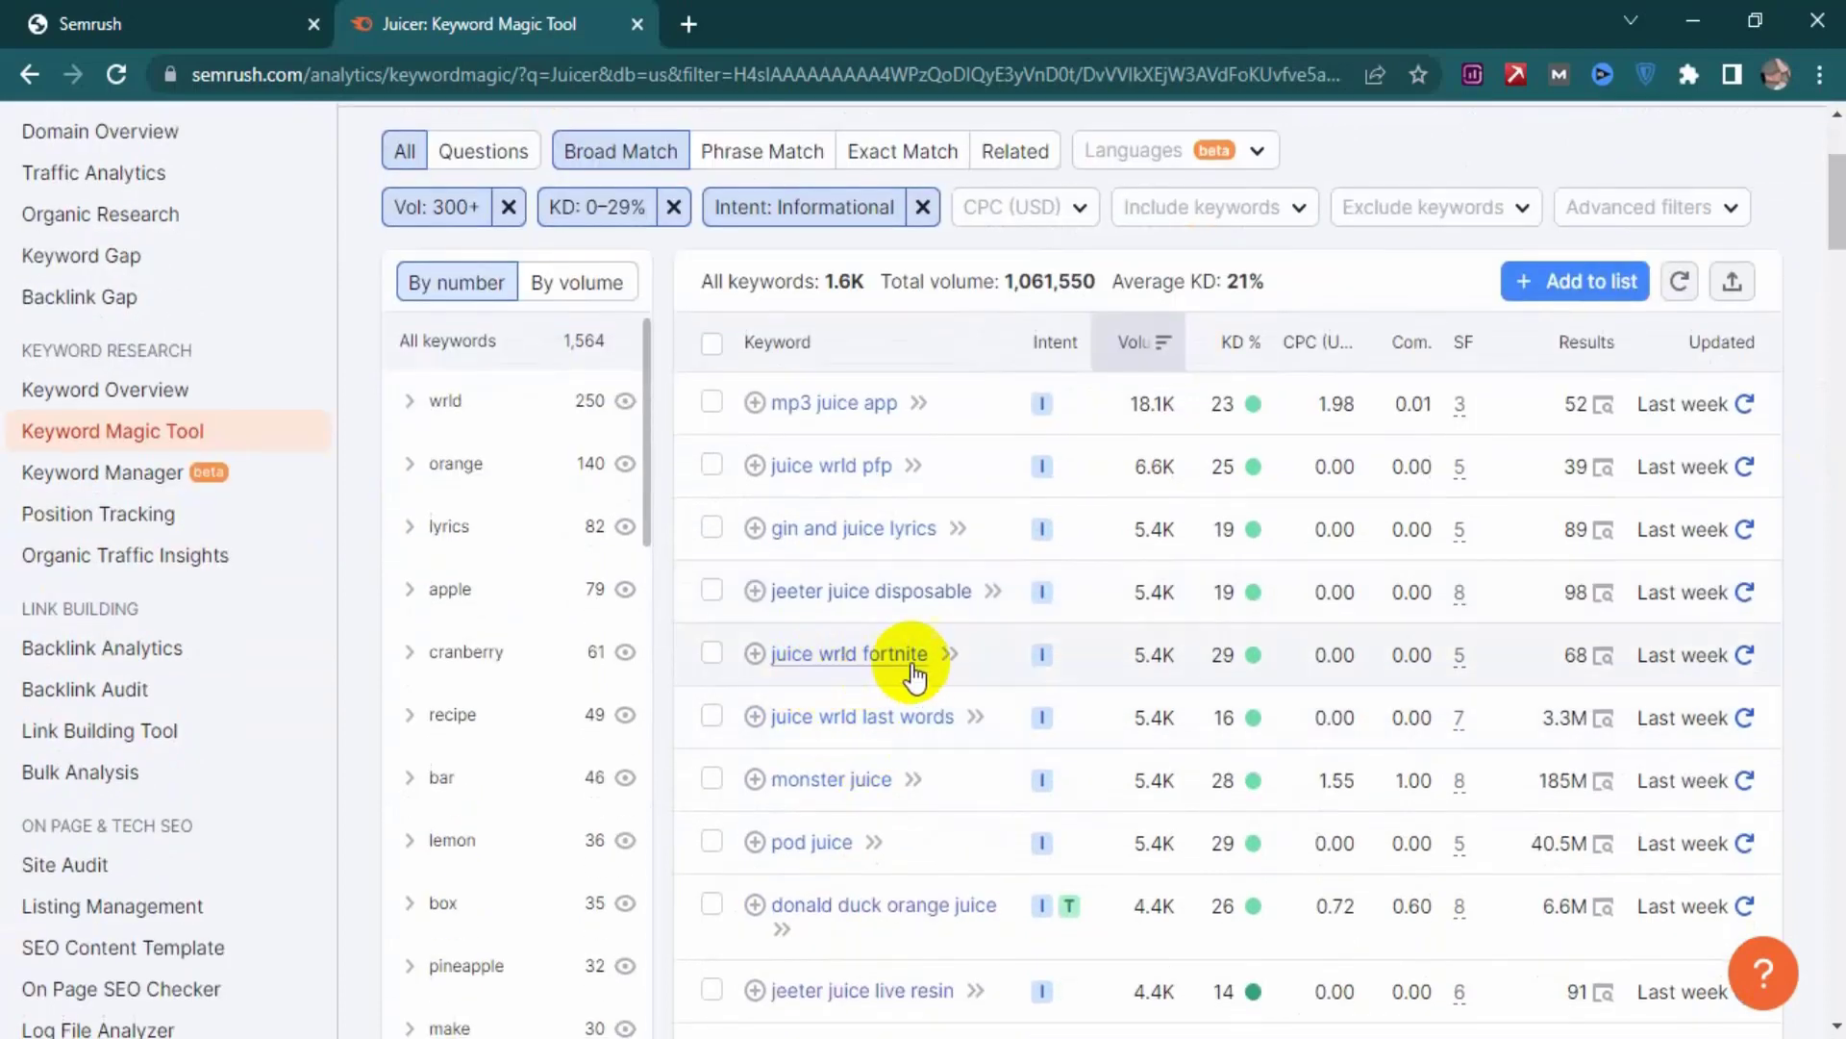
scroll(927, 729, "down", 1)
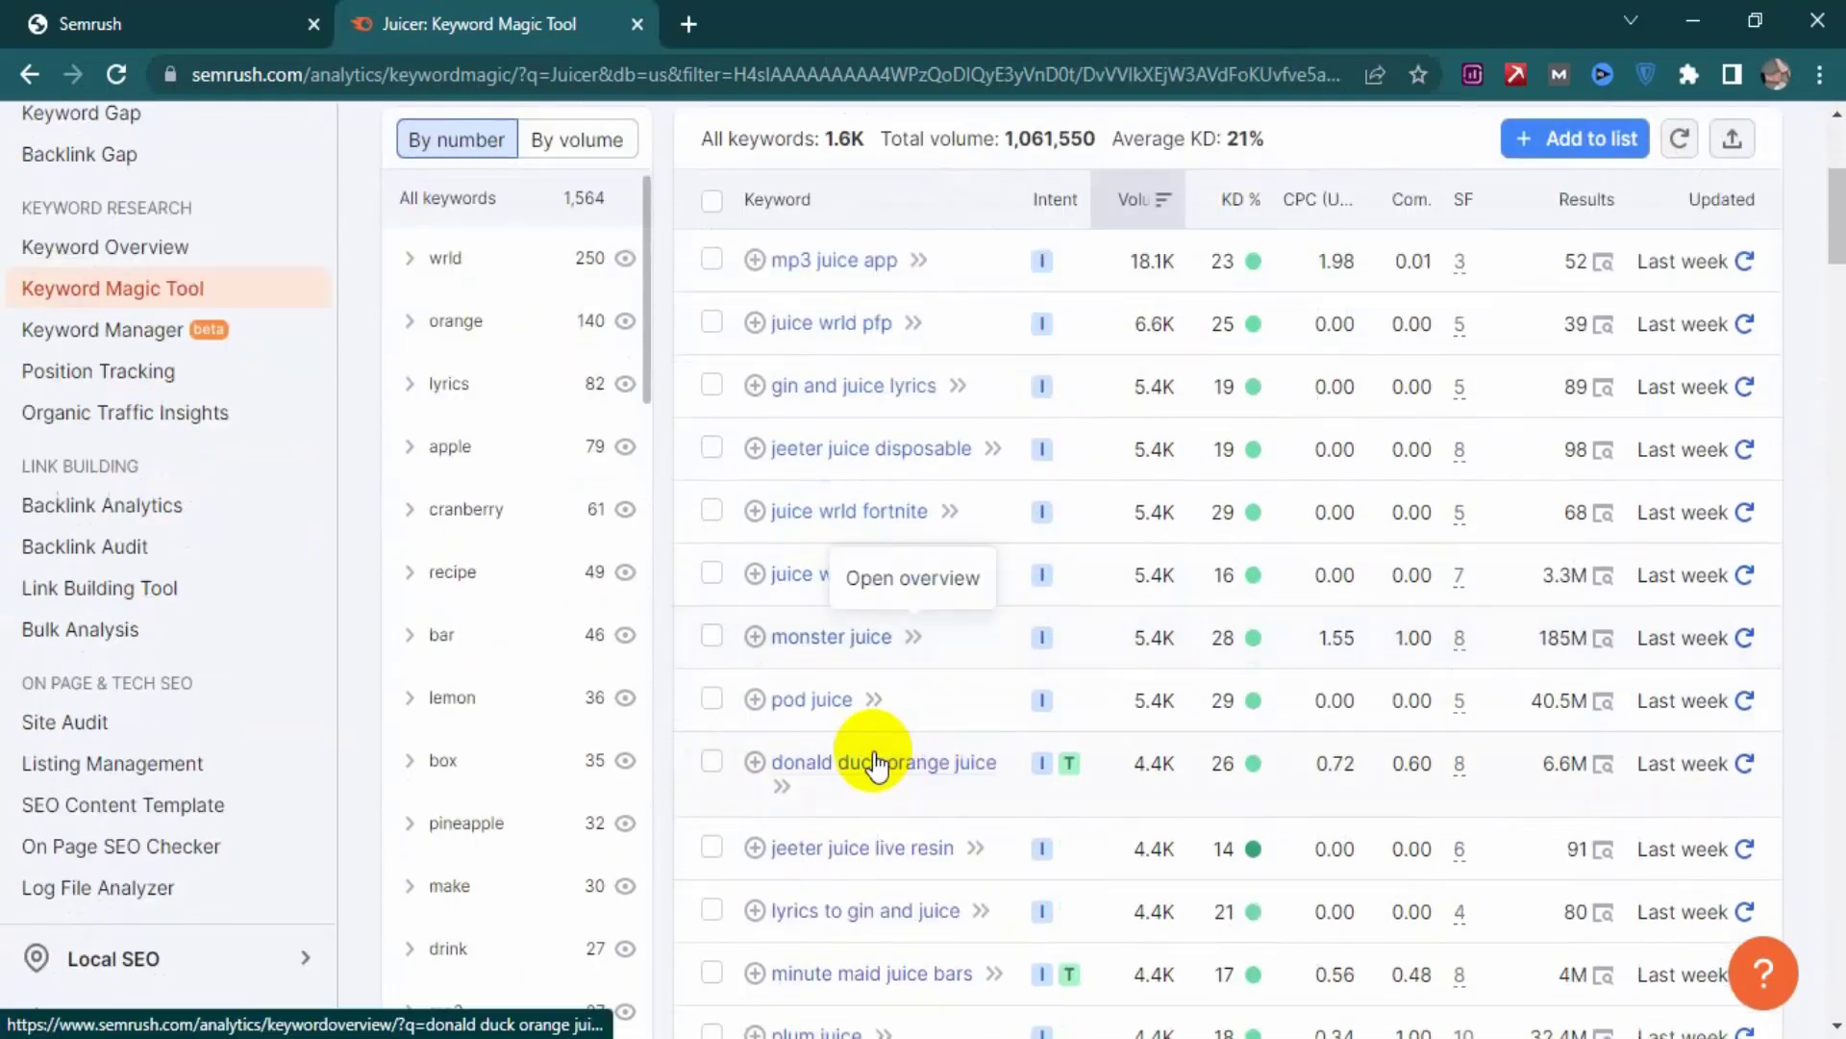
scroll(848, 748, "down", 1)
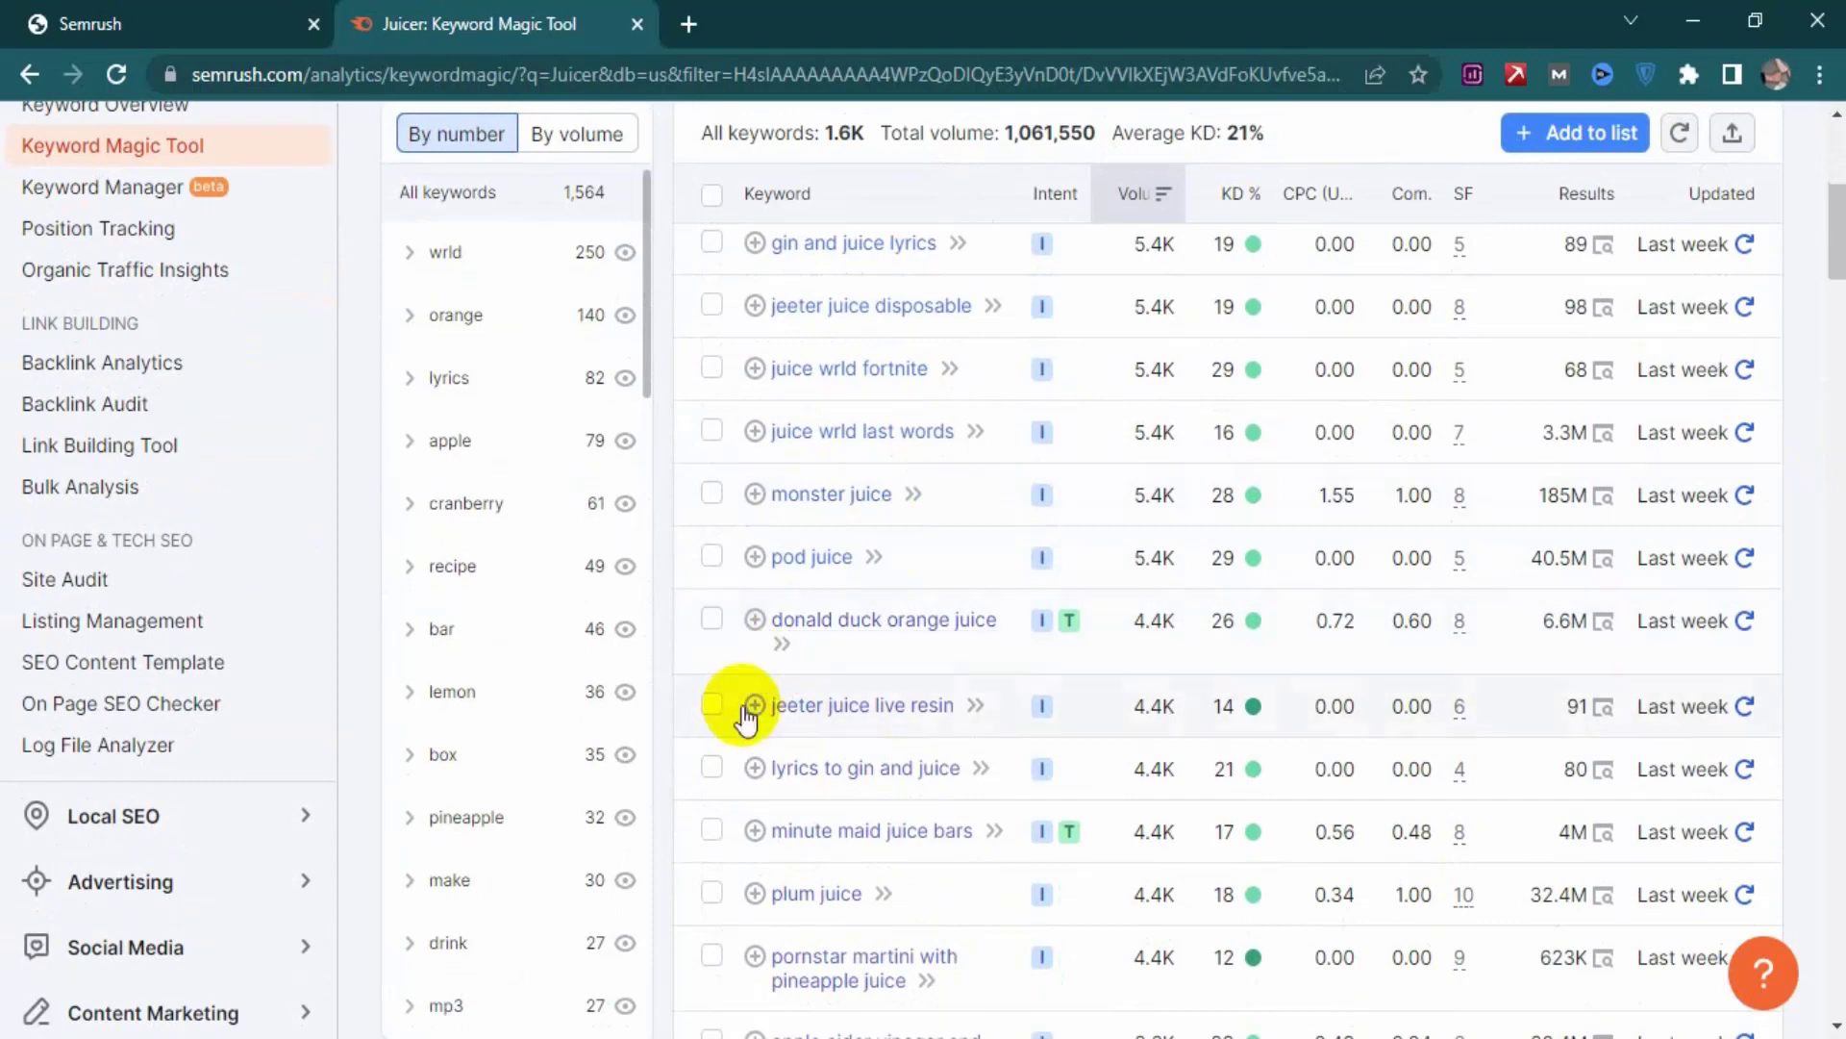
scroll(734, 708, "down", 2)
scroll(952, 712, "down", 3)
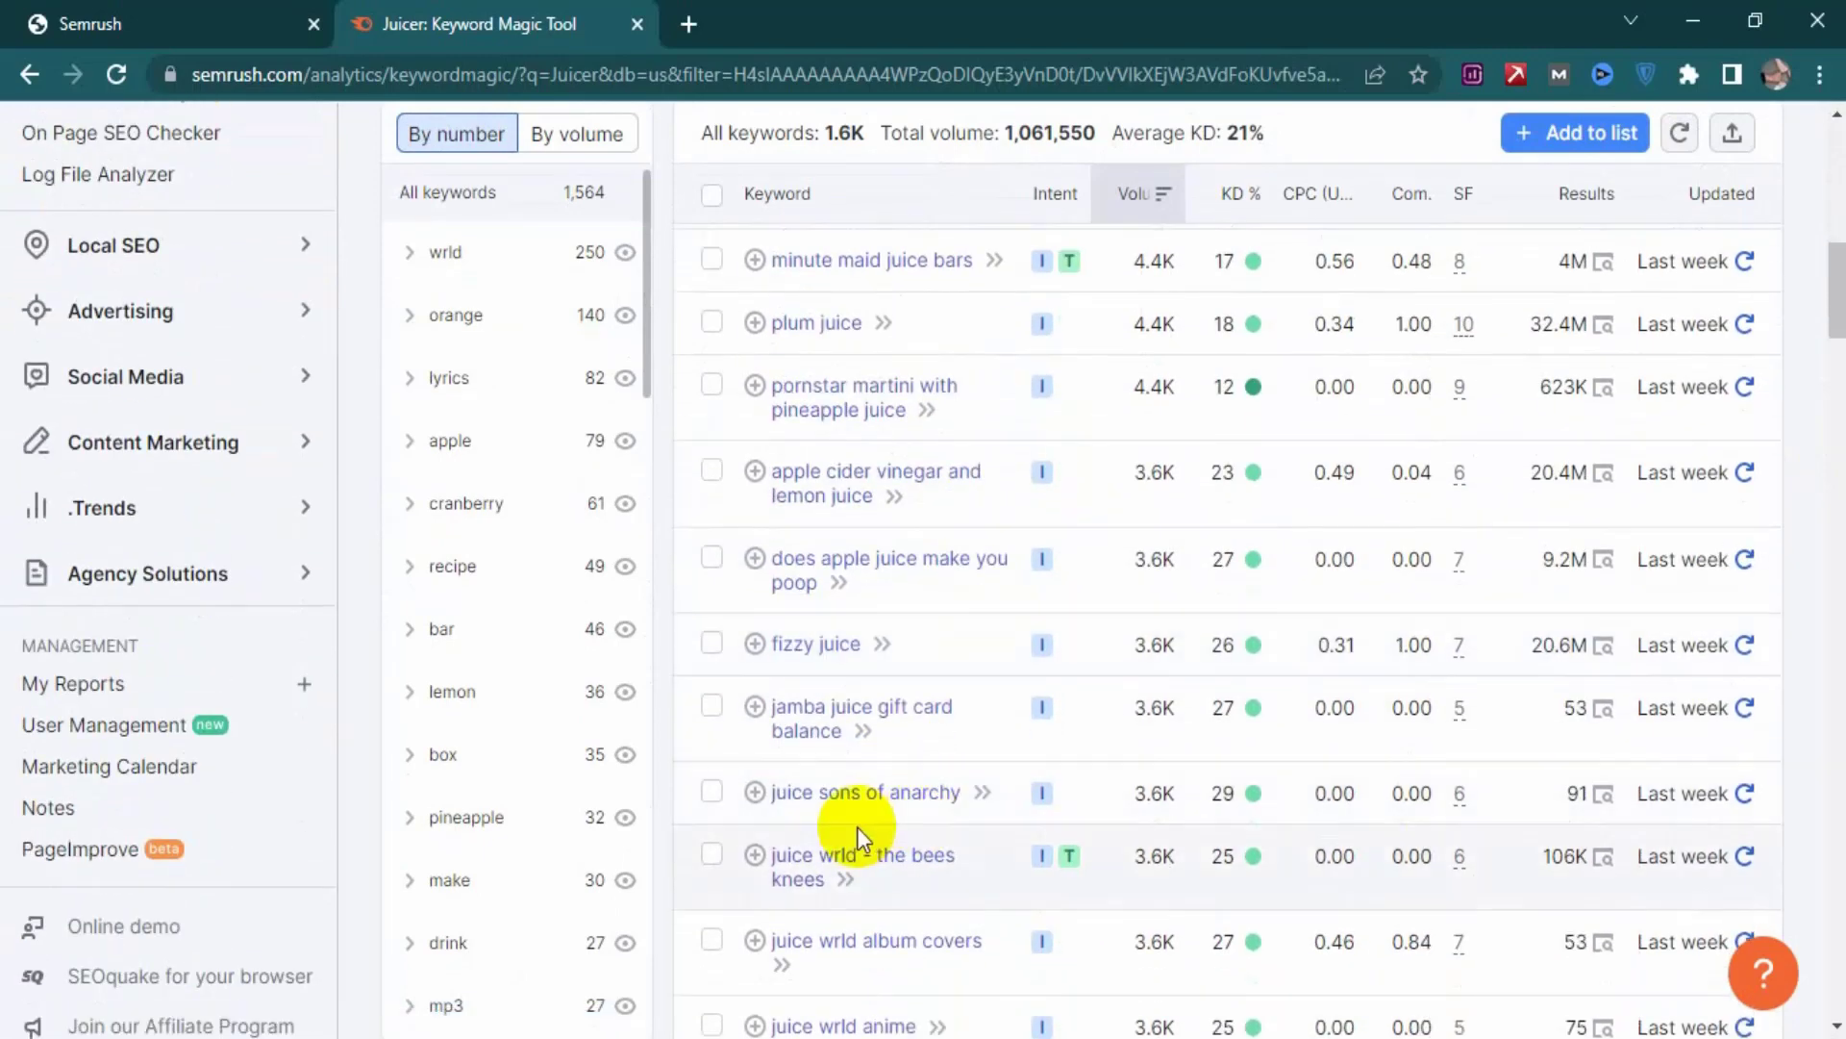
scroll(842, 871, "down", 2)
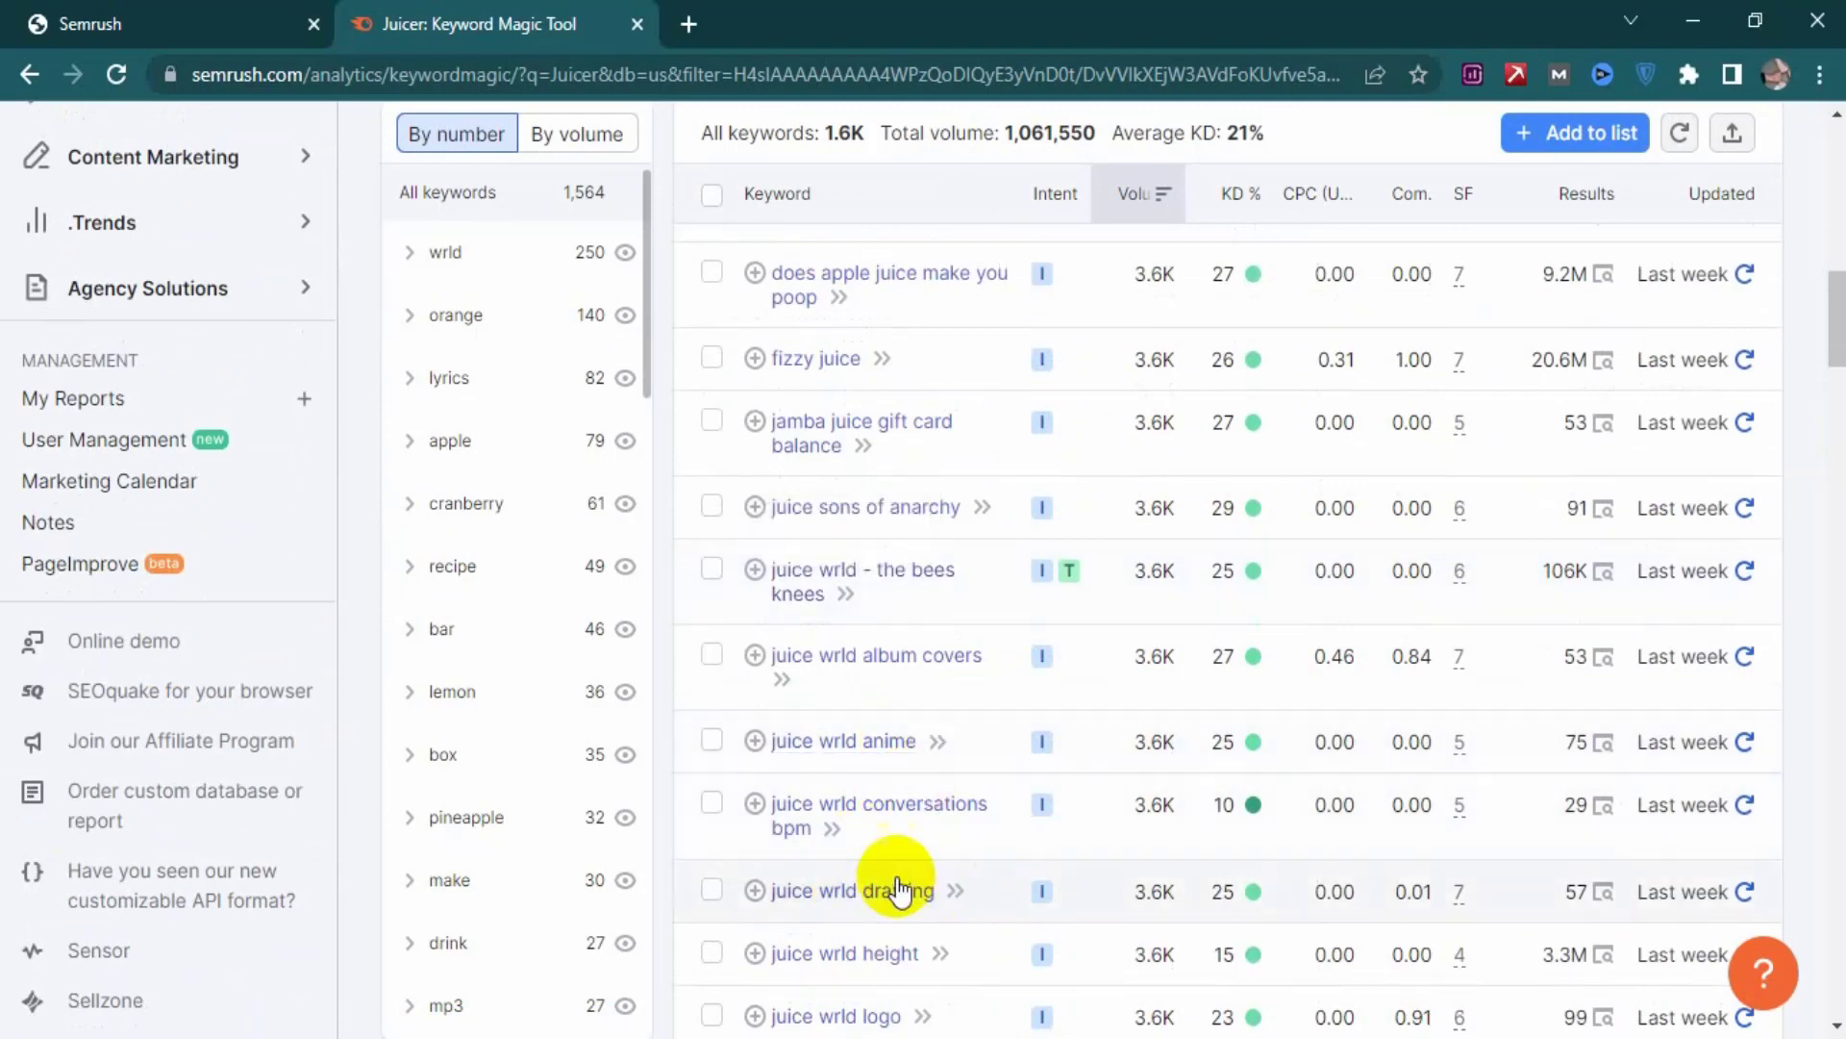
scroll(889, 846, "down", 2)
scroll(891, 845, "down", 2)
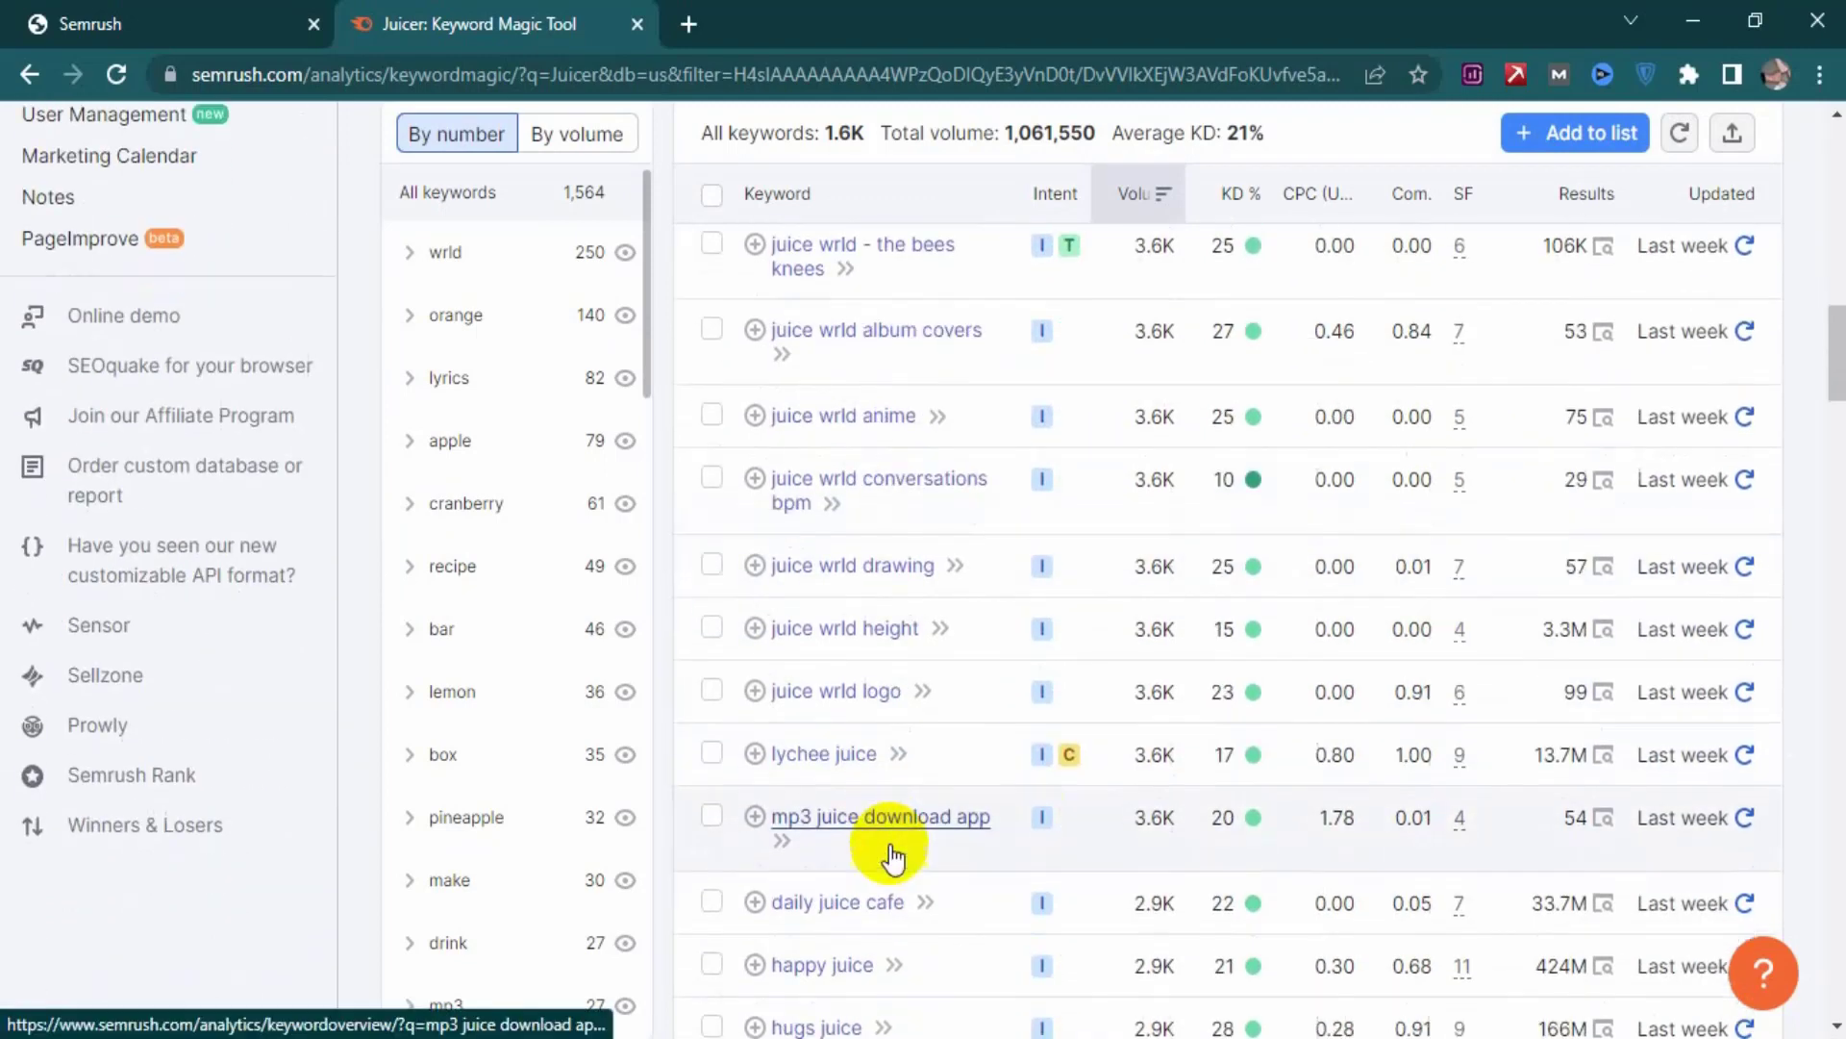
scroll(911, 883, "down", 2)
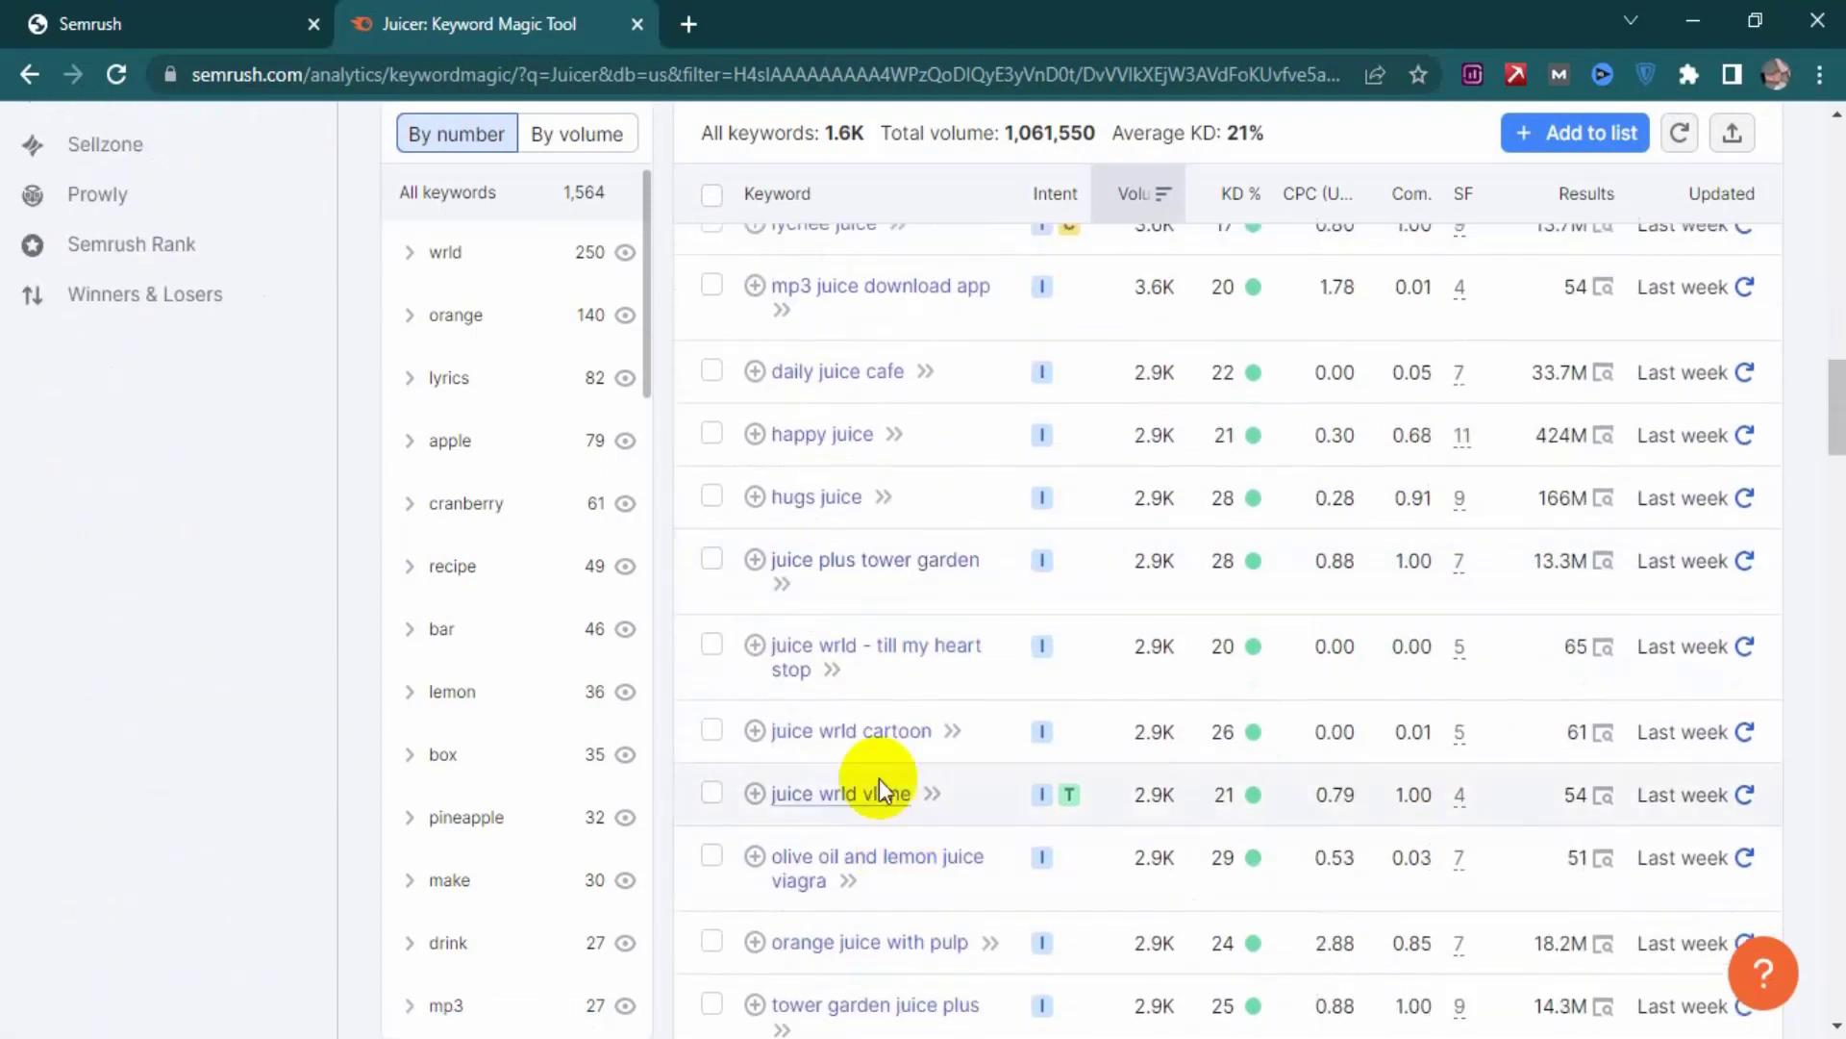
scroll(879, 779, "down", 3)
scroll(883, 784, "down", 2)
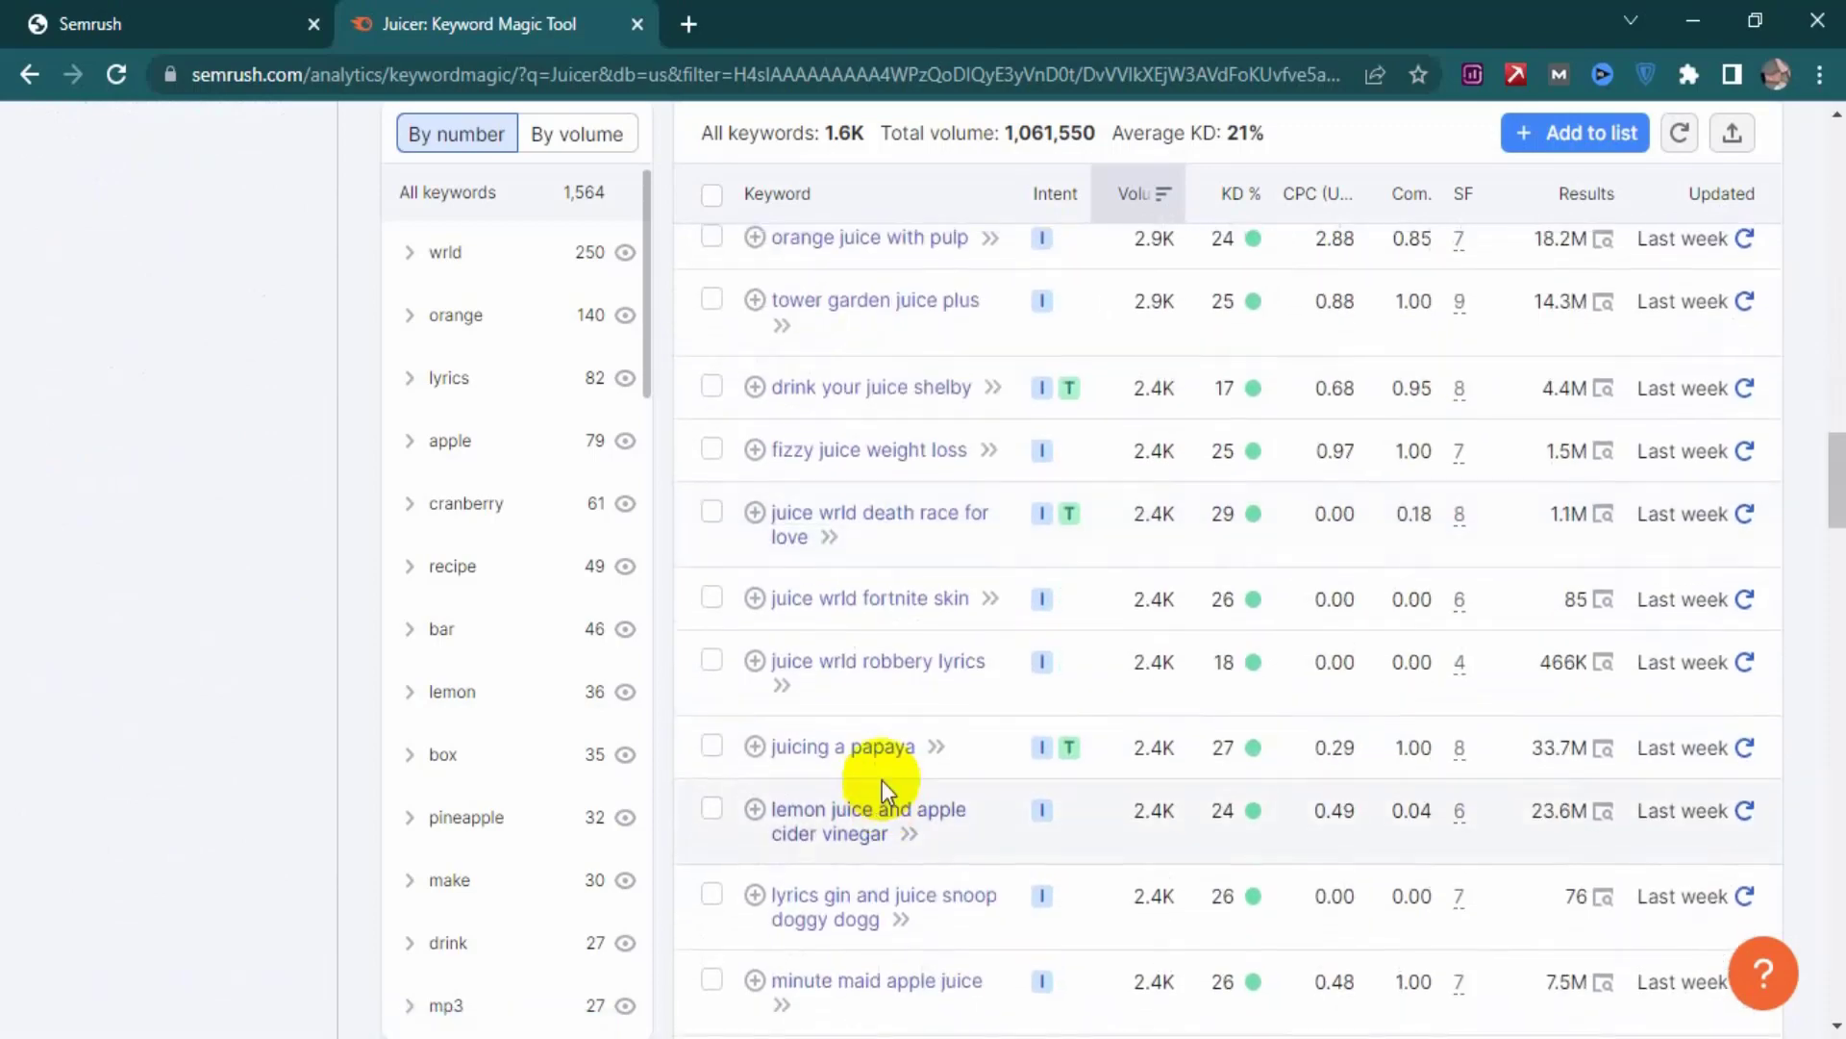
scroll(875, 774, "up", 12)
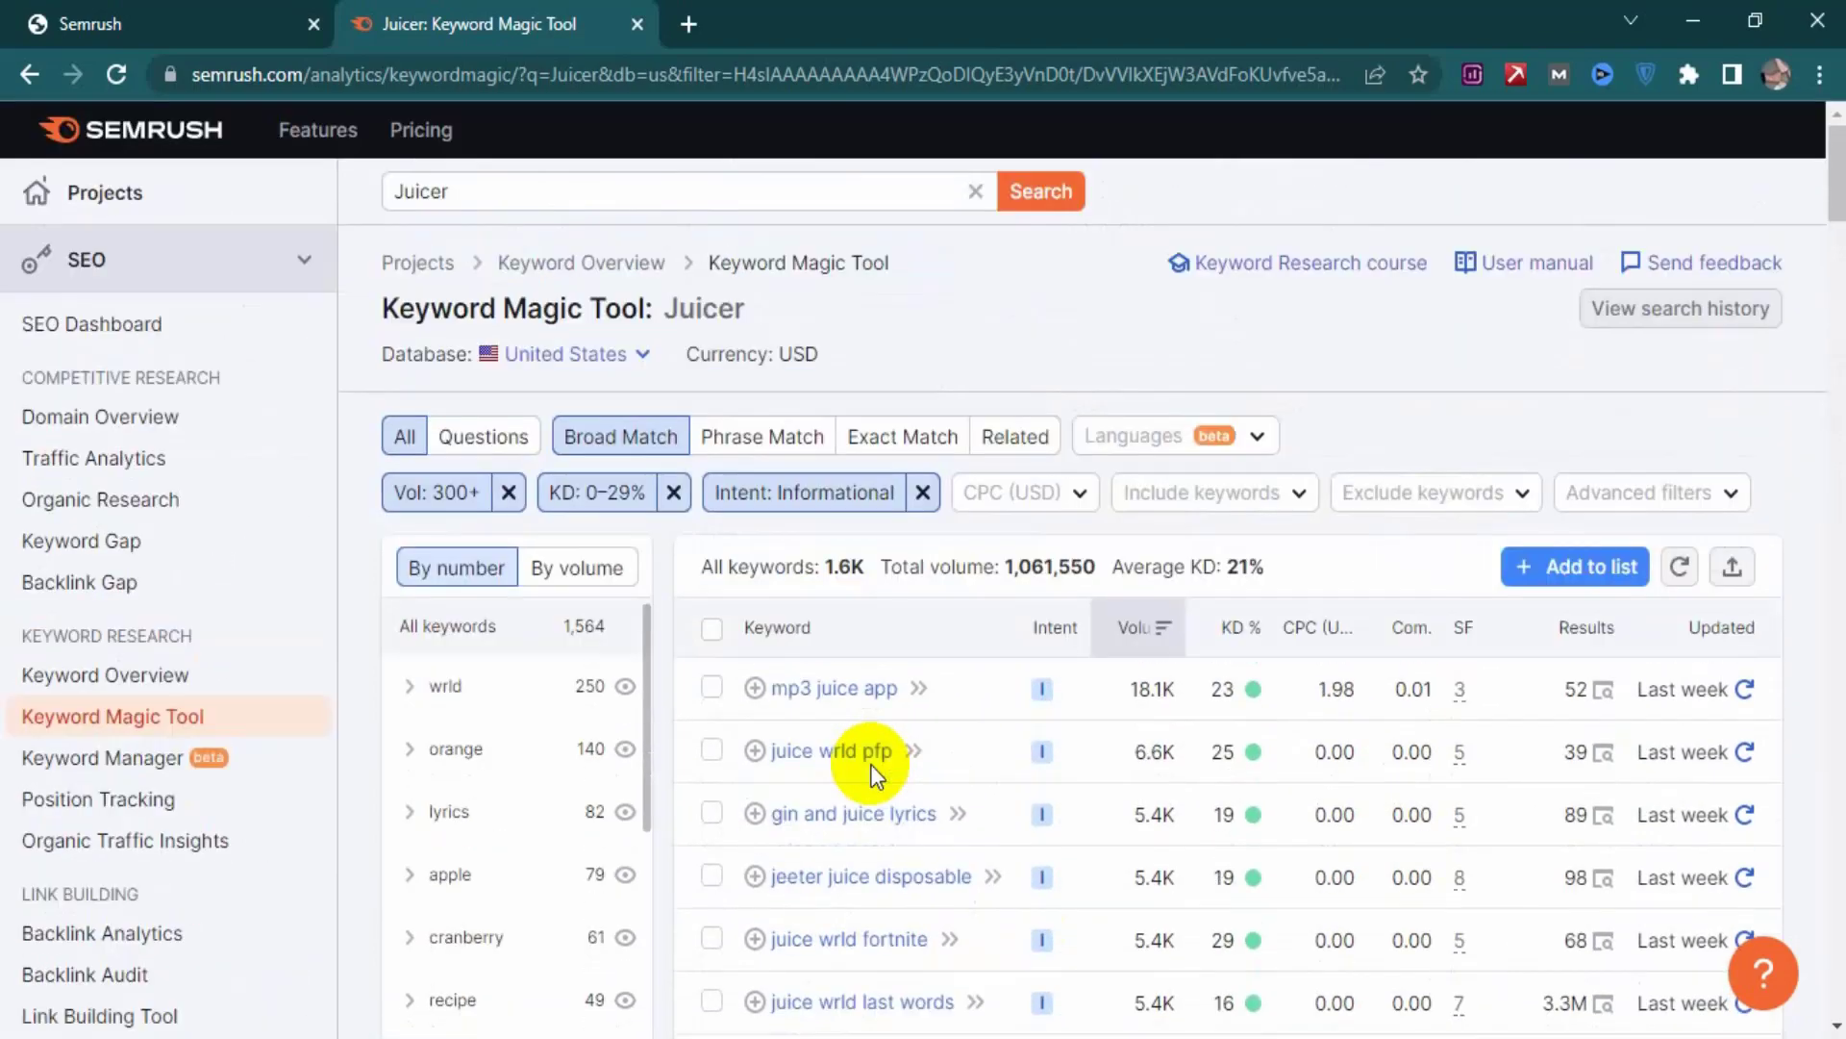
- Replace the Informational intent filter with Commercial search intent
left_click(923, 491)
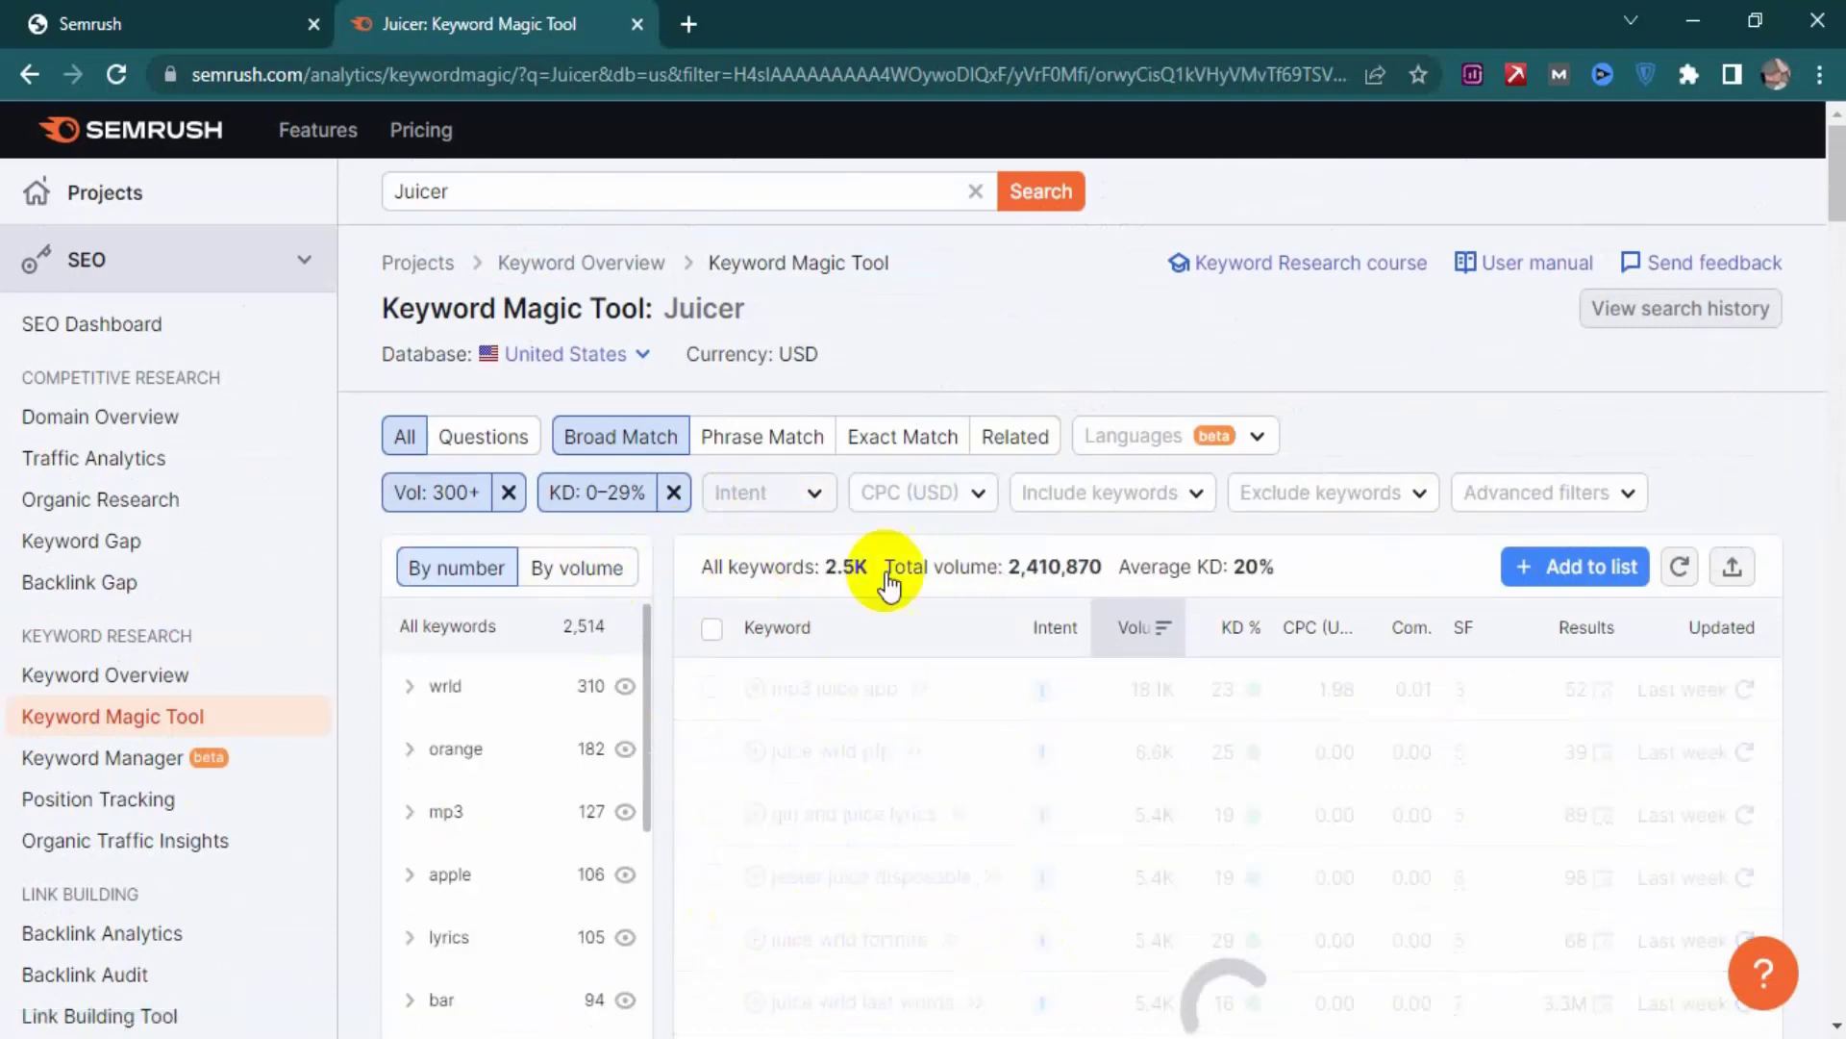
left_click(770, 492)
left_click(726, 642)
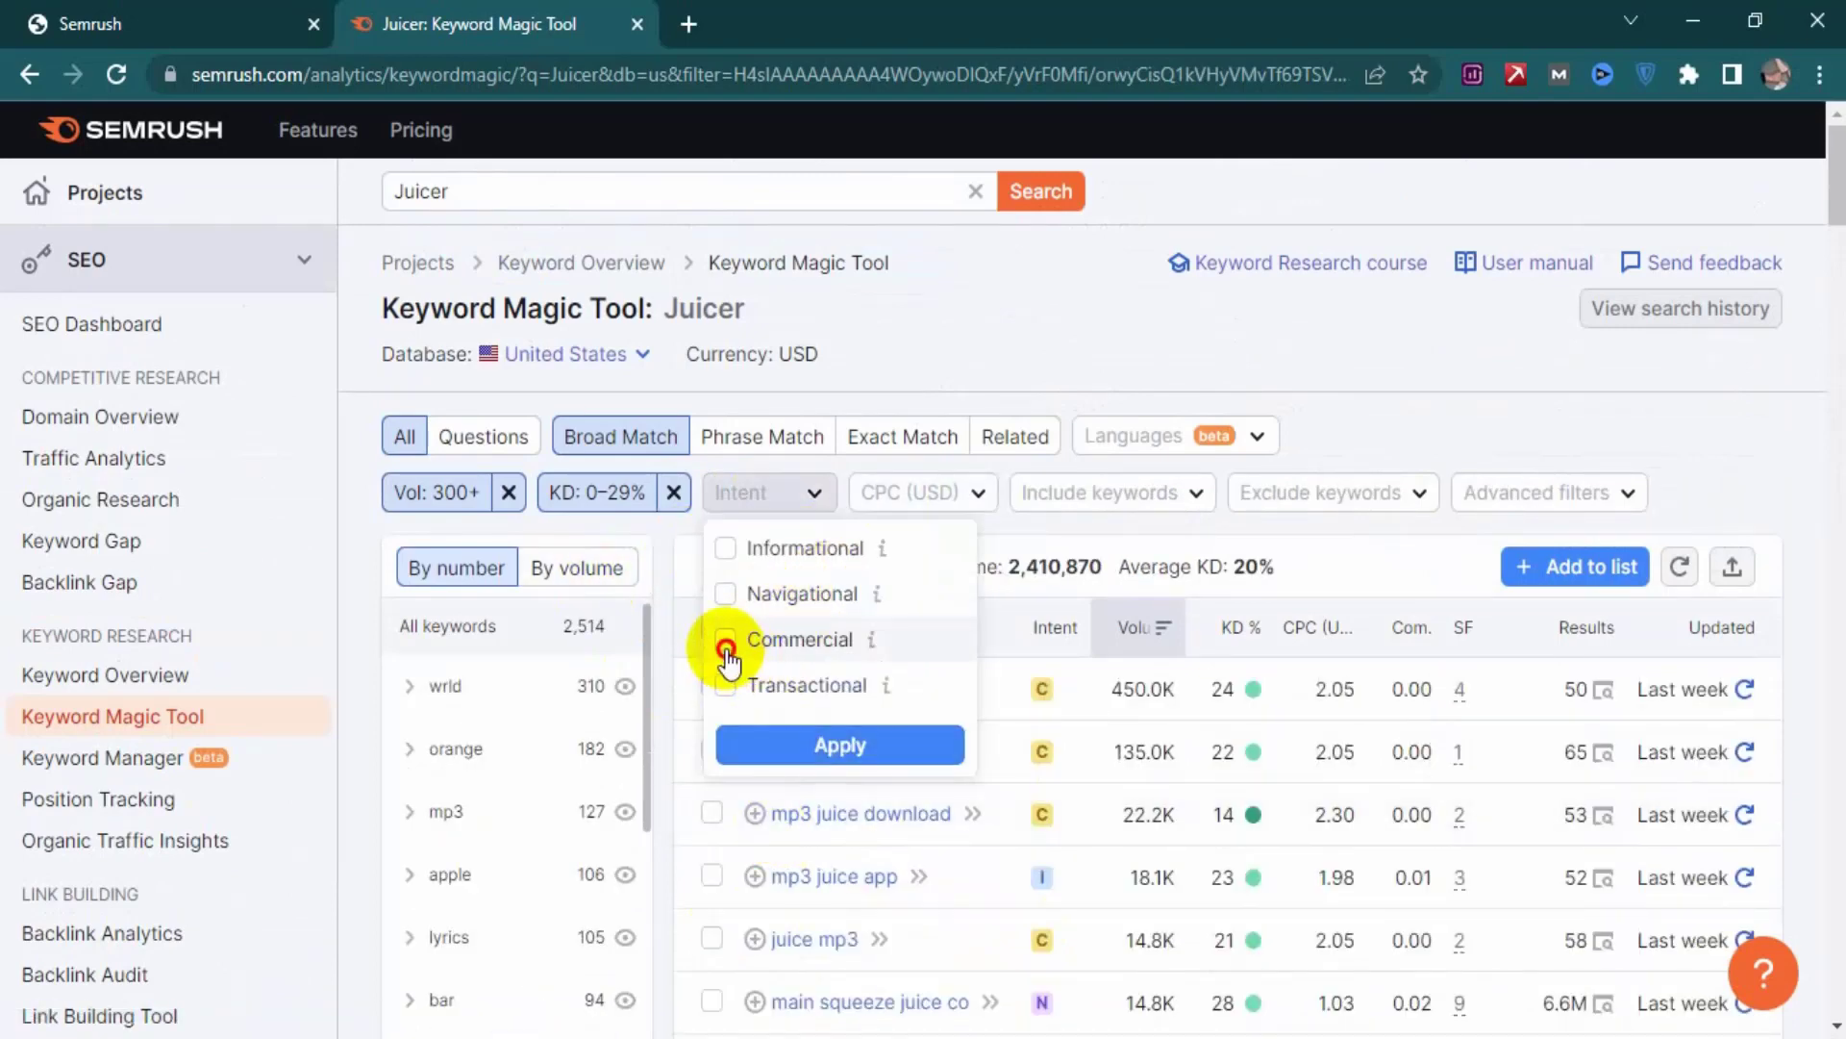
left_click(837, 744)
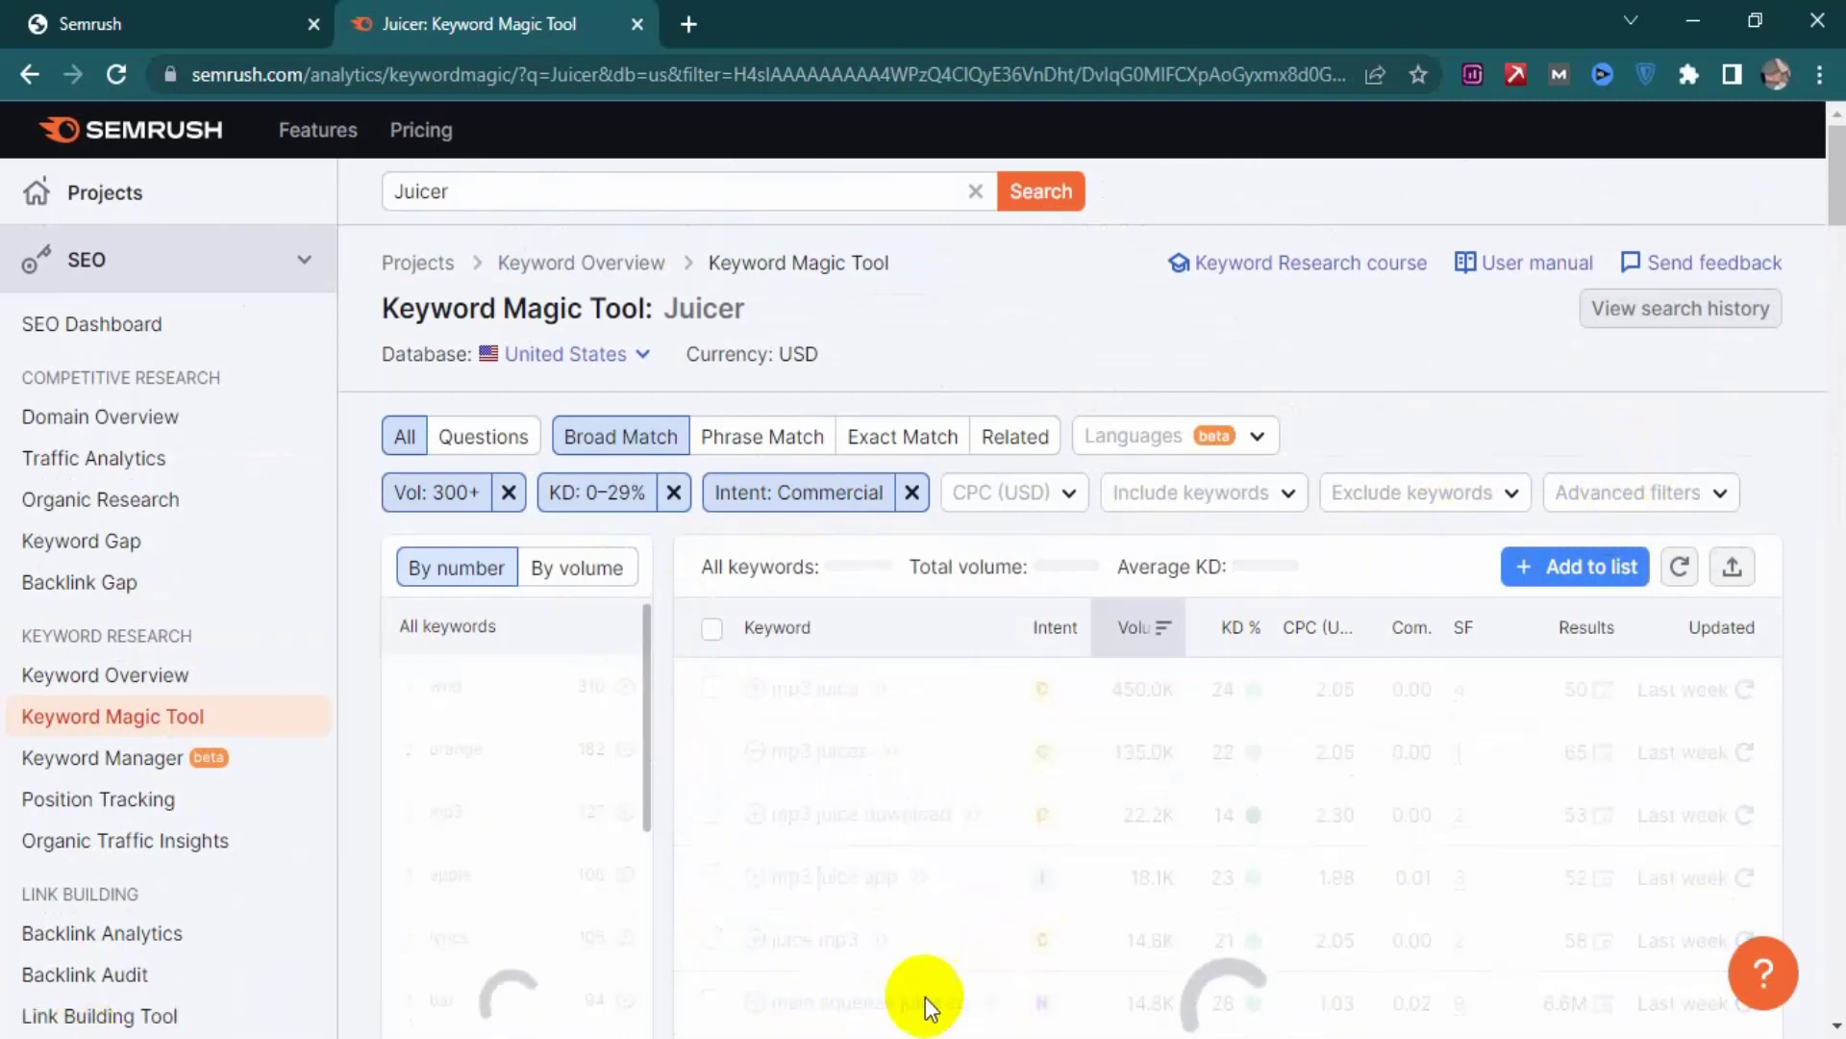
- Review the search volume and keyword difficulty of the commercial keywords, and clear the Commercial intent filter
scroll(717, 943, "down", 3)
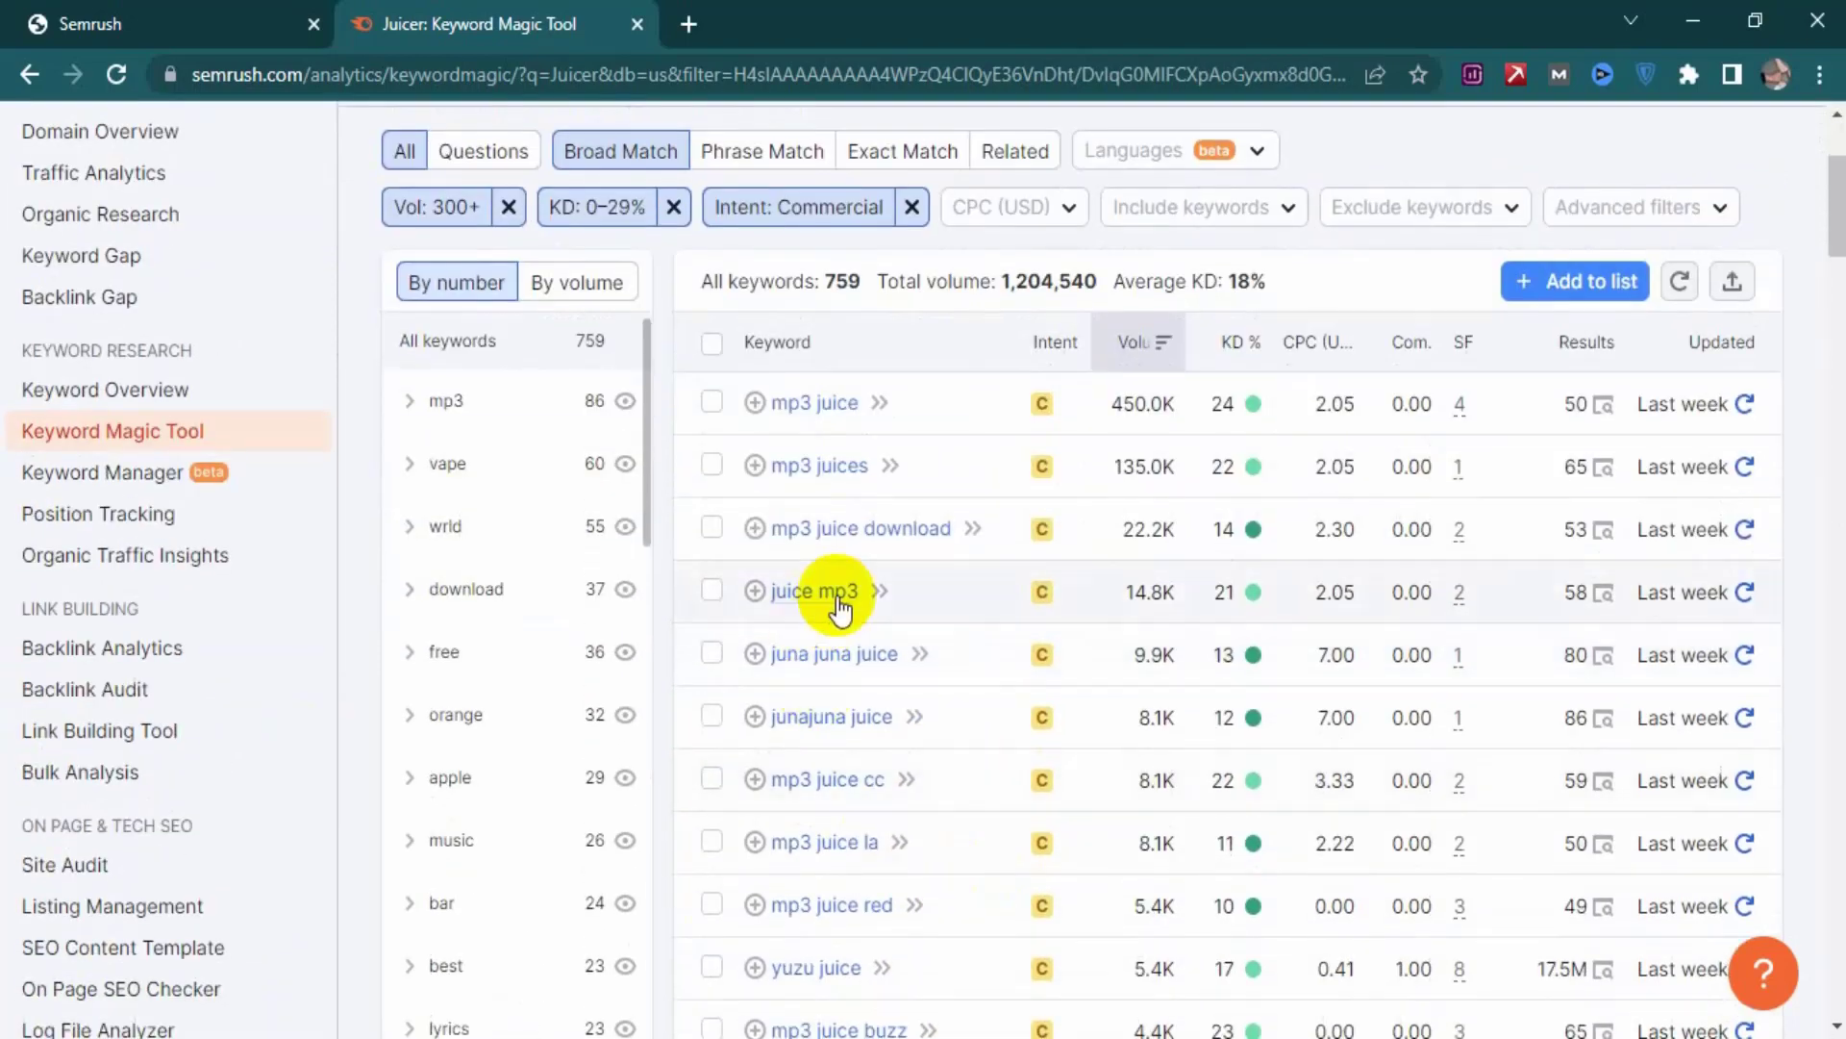
scroll(837, 625, "down", 8)
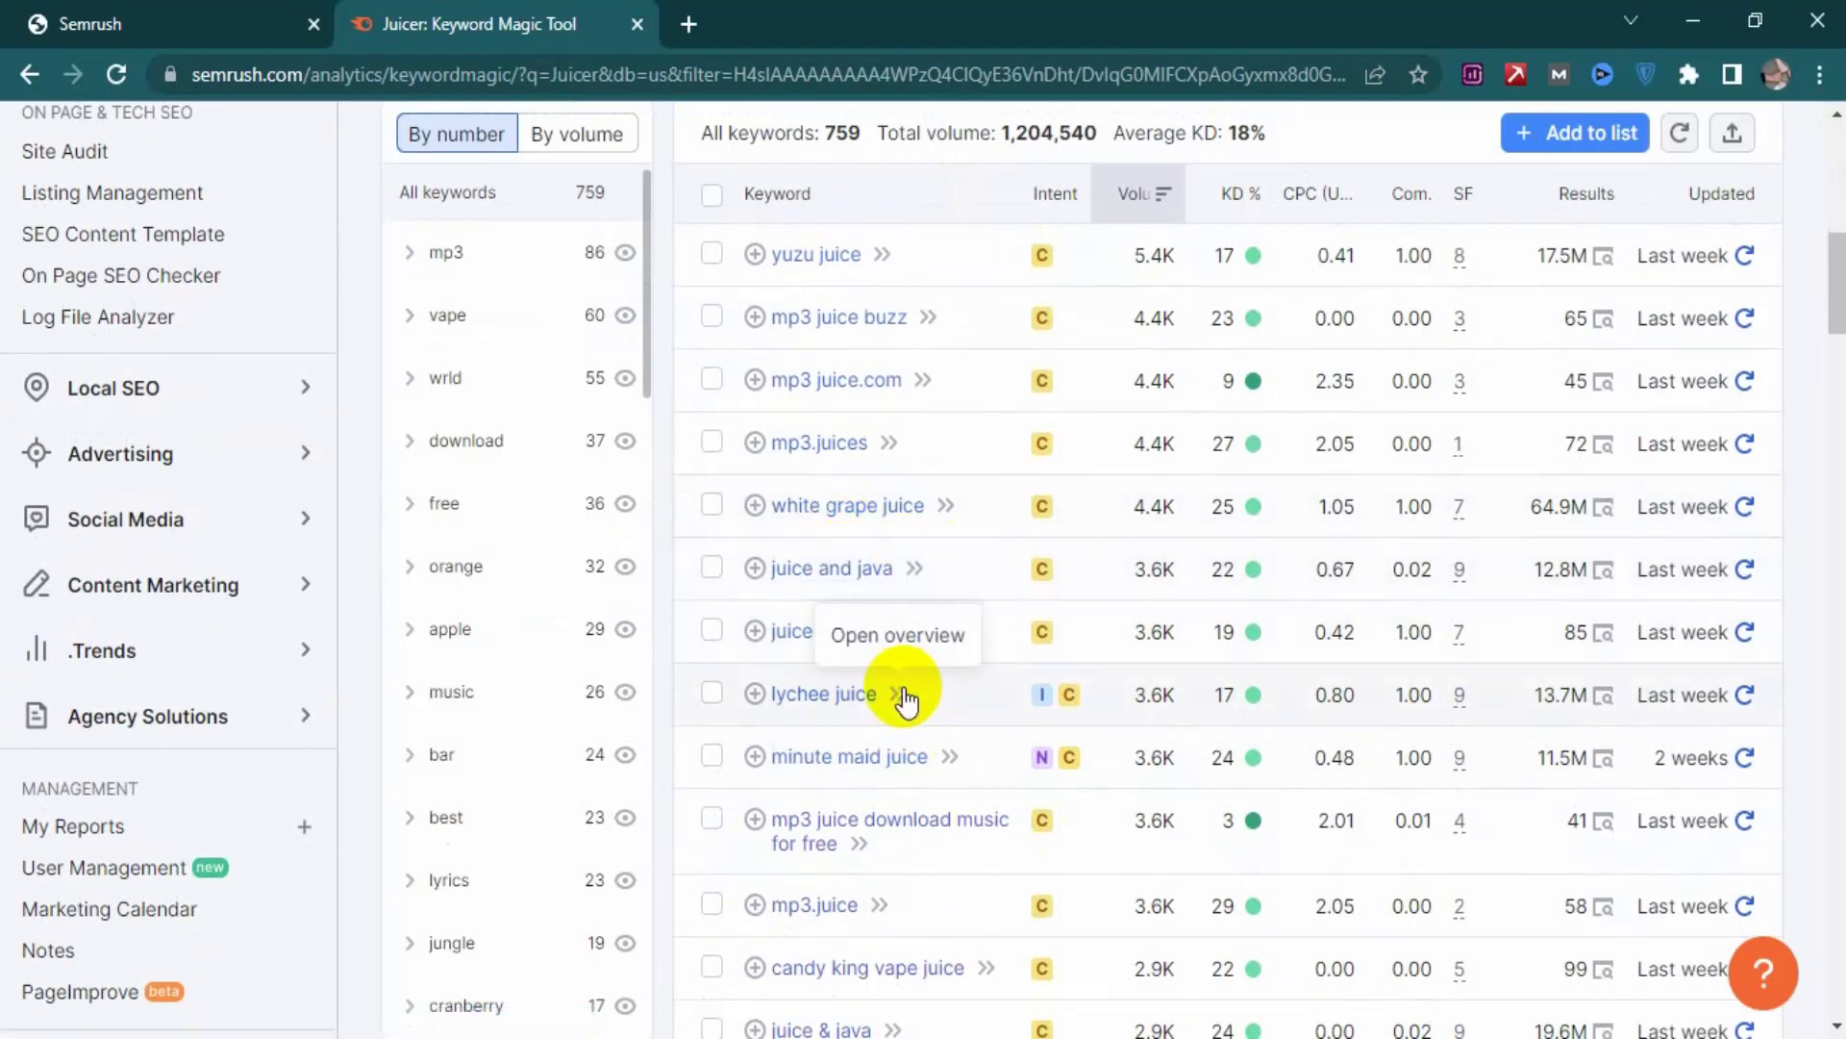
scroll(851, 730, "down", 2)
scroll(867, 663, "down", 3)
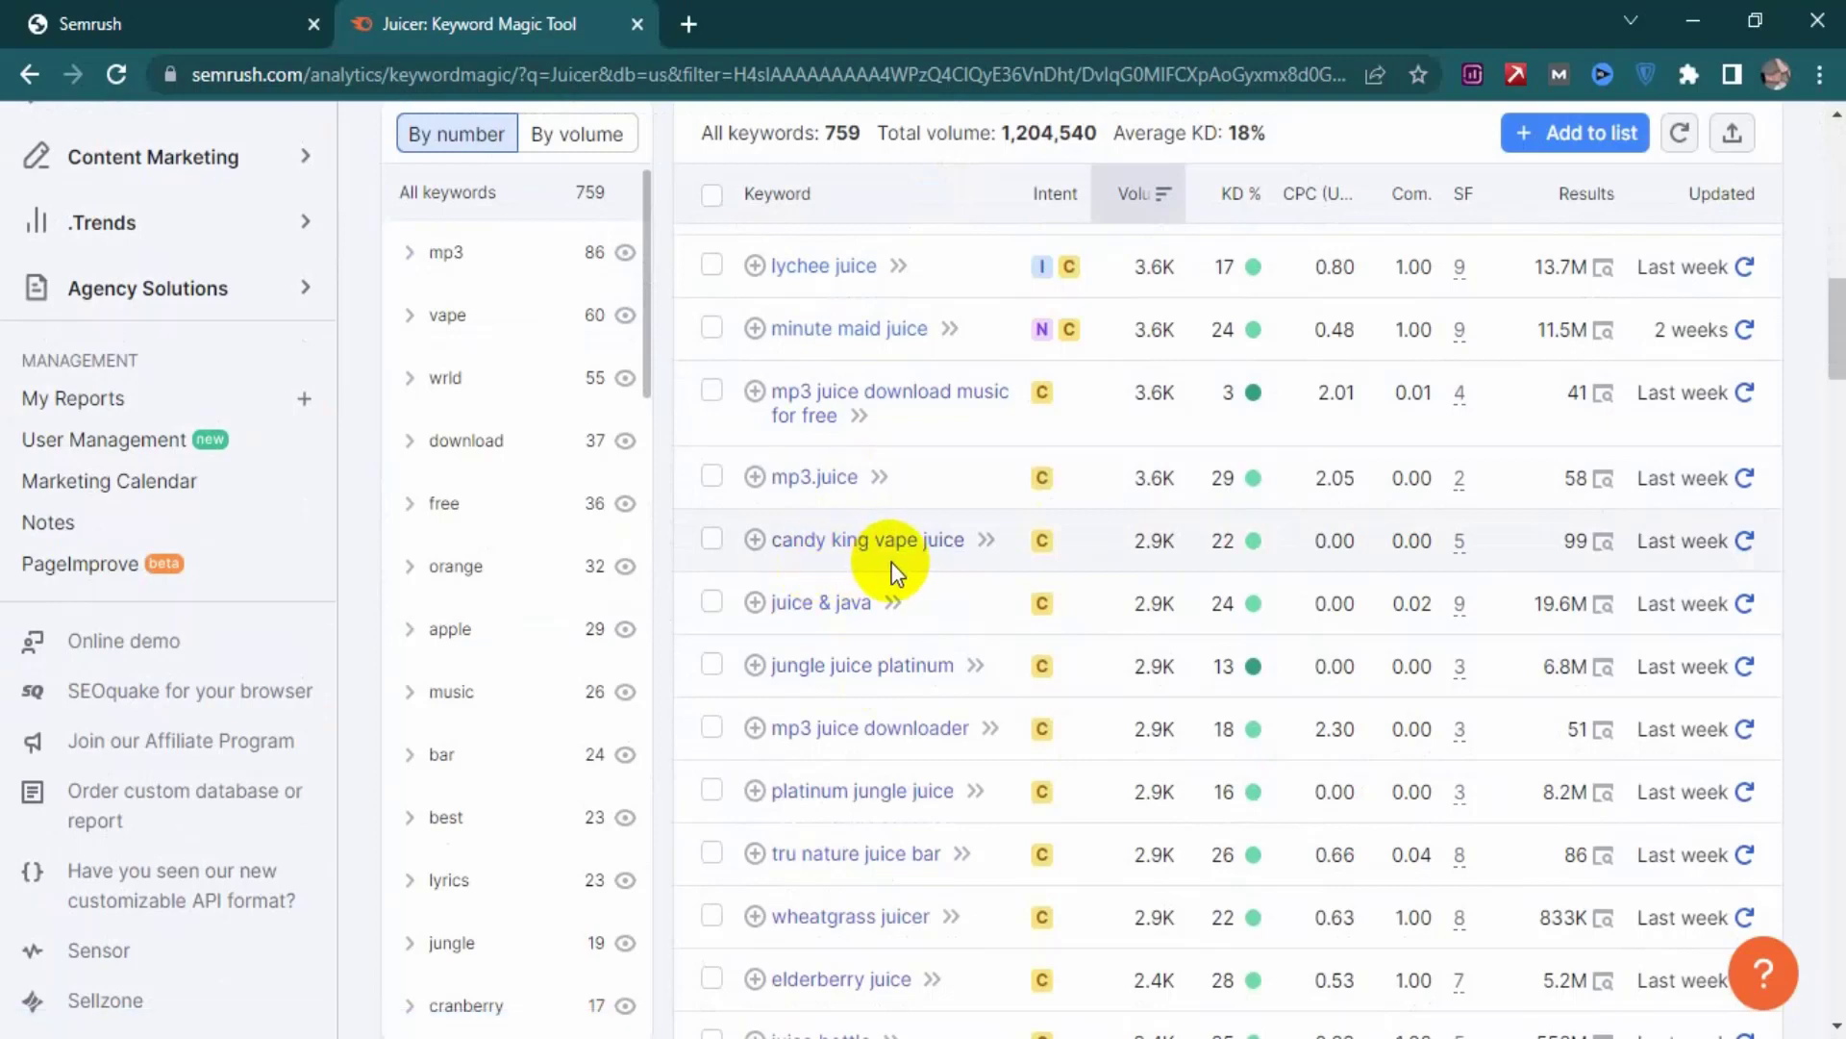
scroll(882, 556, "down", 2)
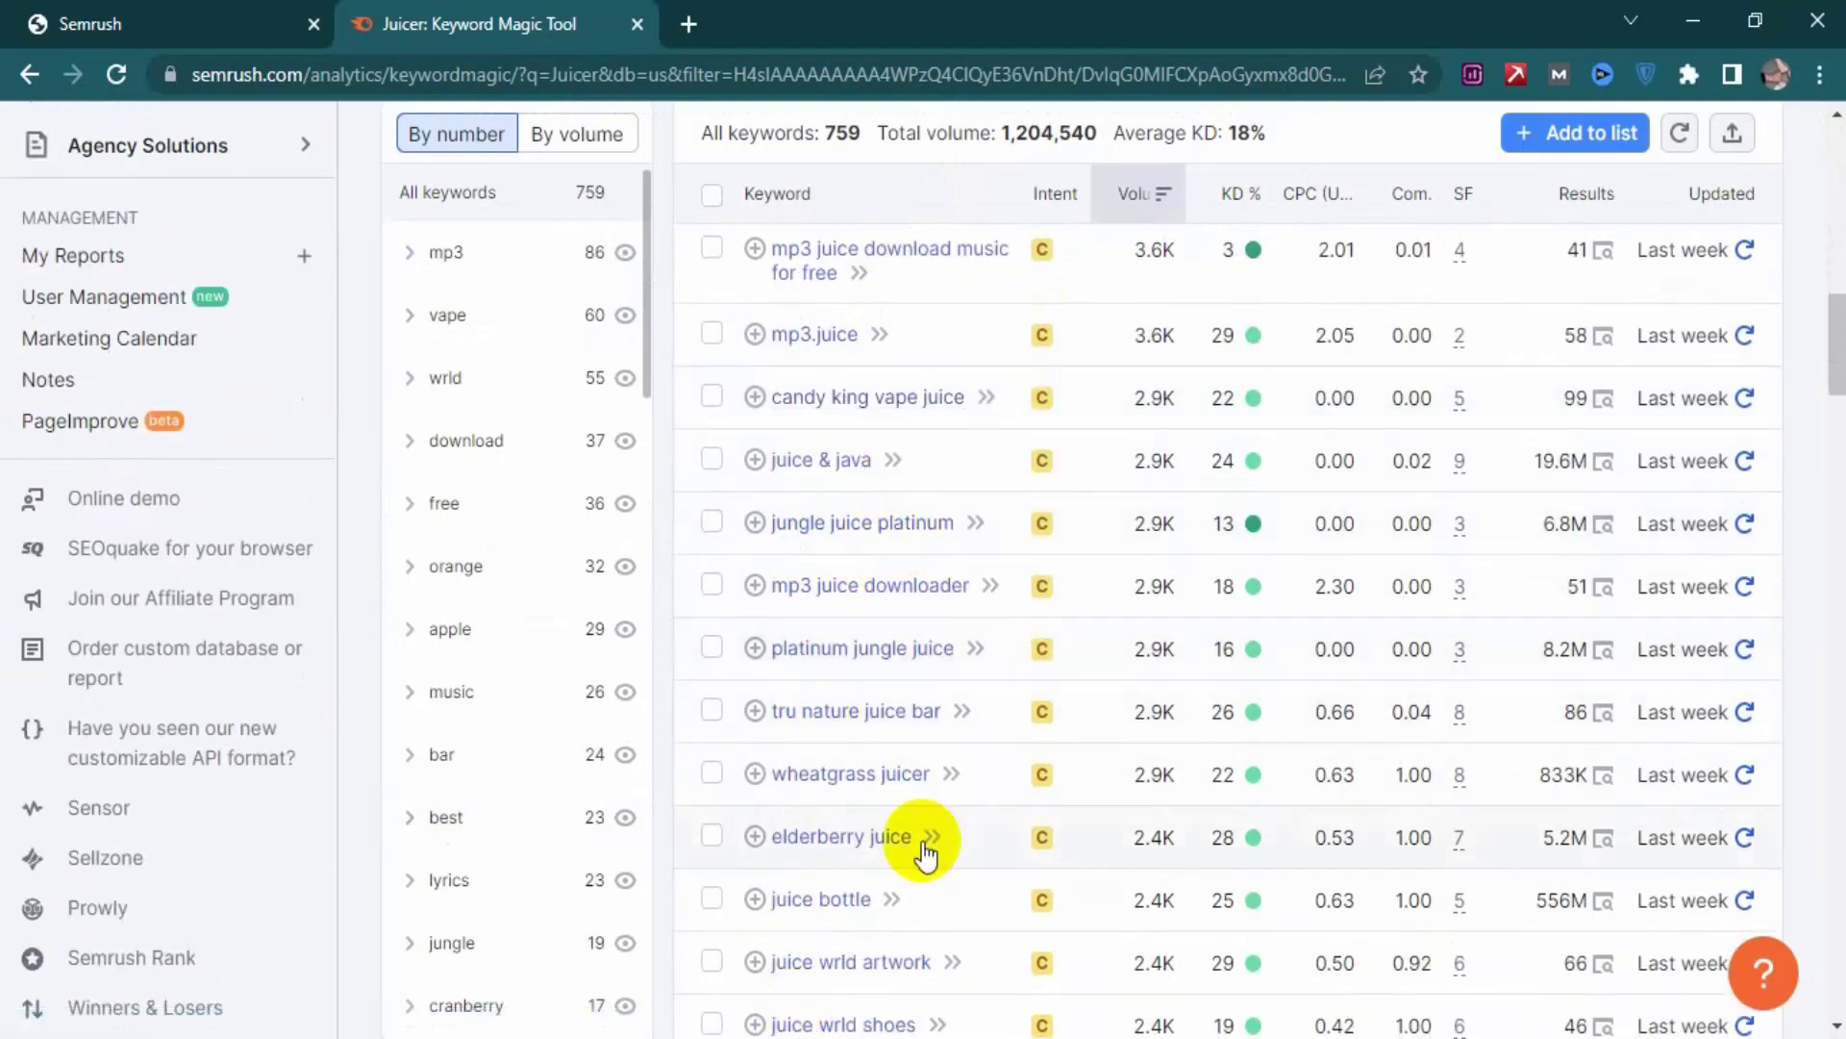
scroll(923, 836, "down", 3)
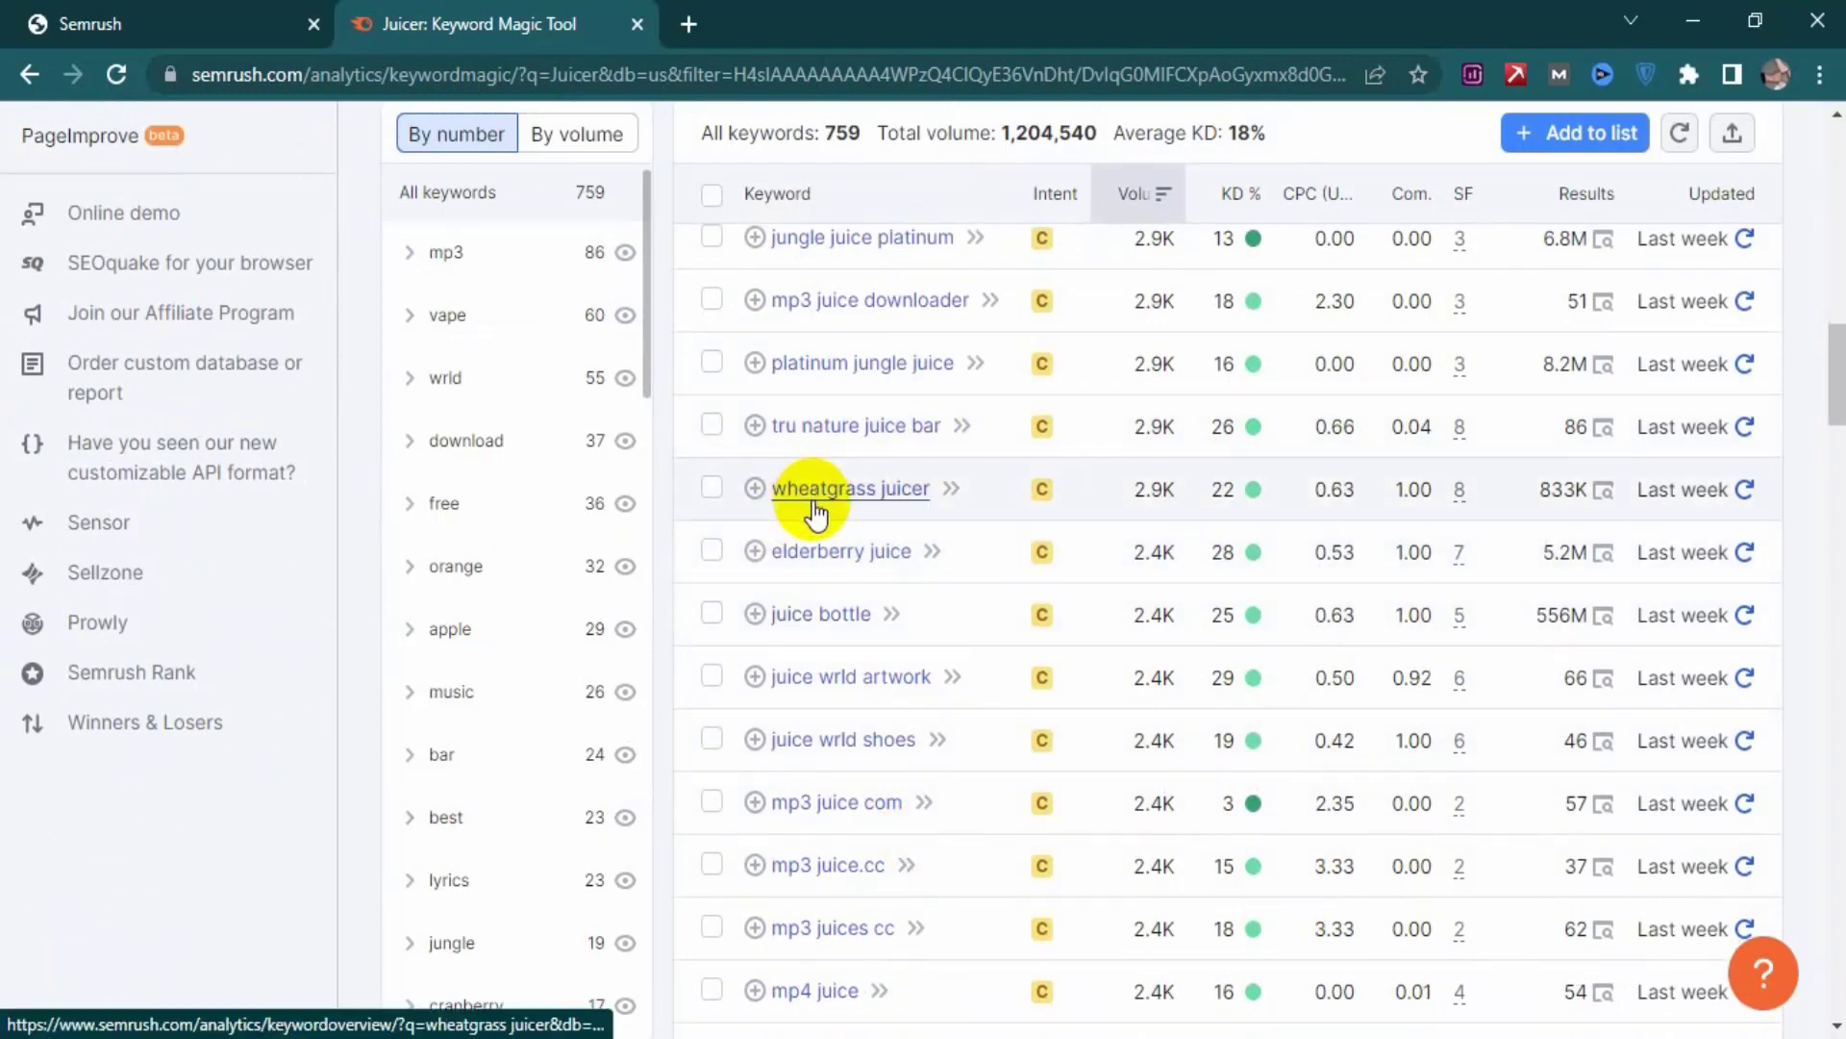
scroll(875, 592, "down", 4)
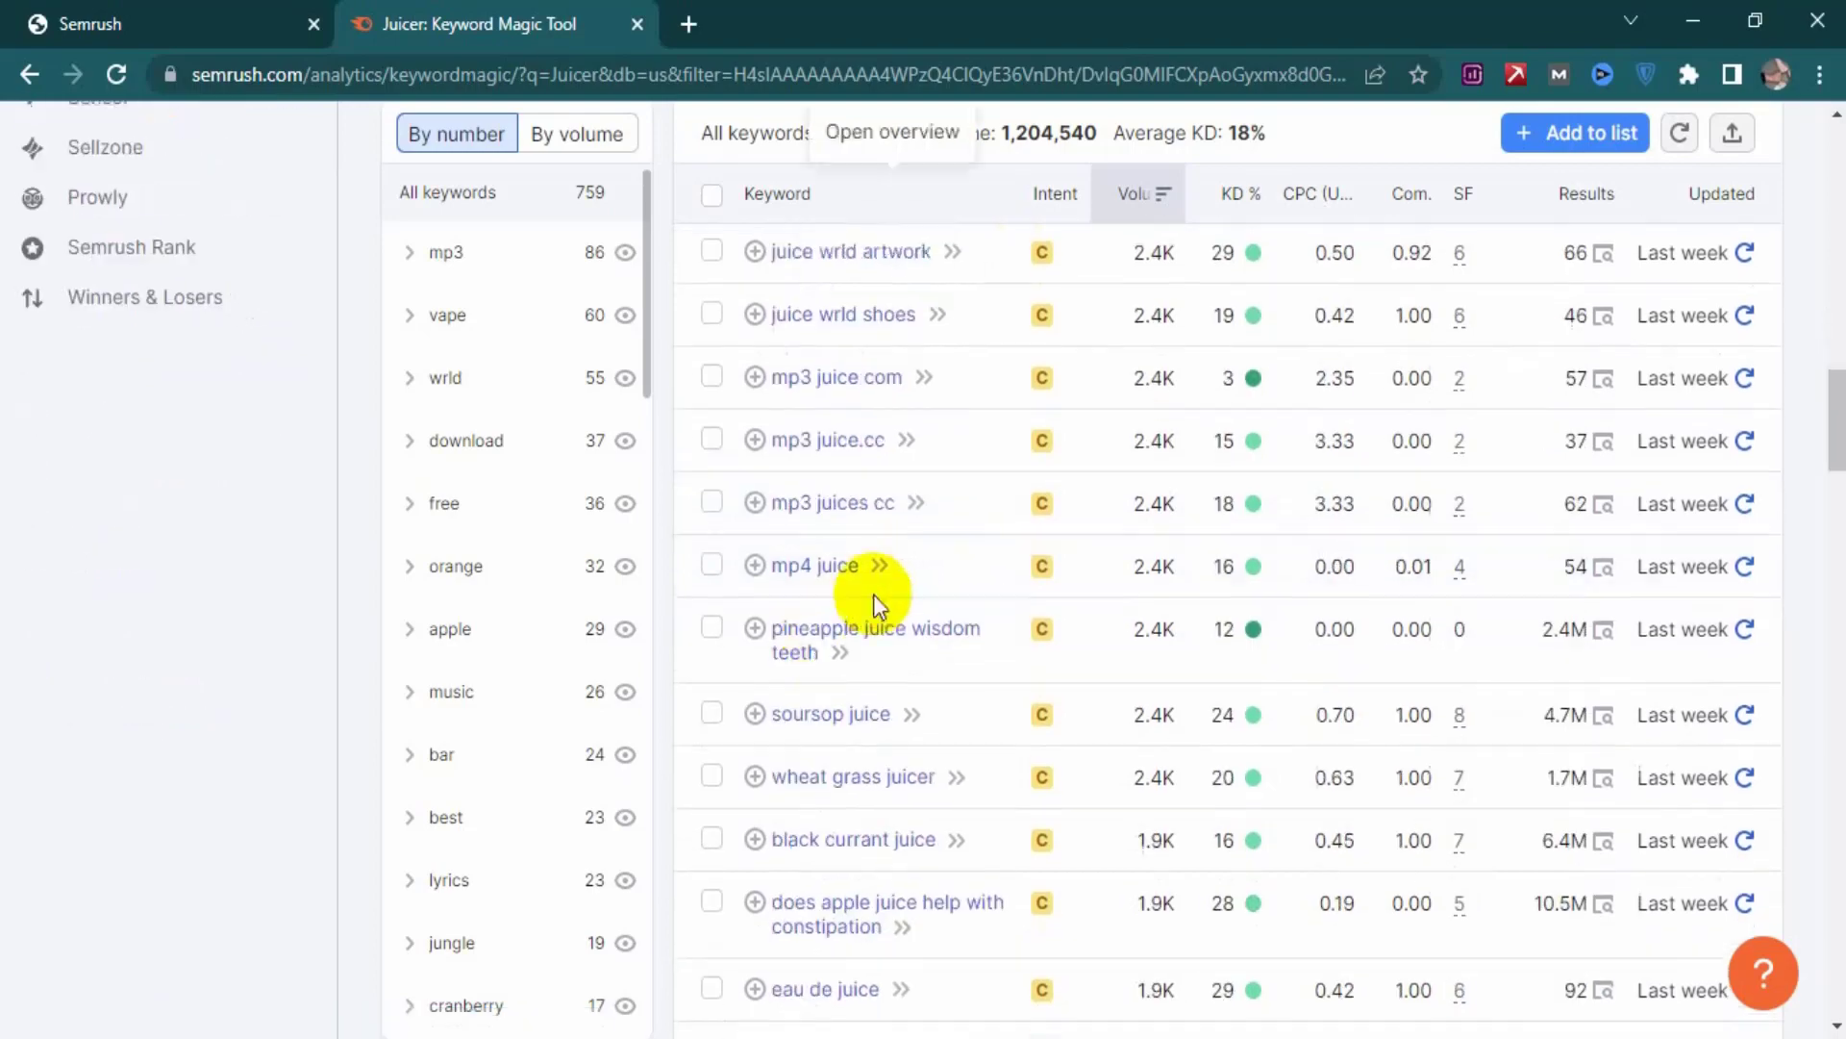
scroll(856, 605, "up", 10)
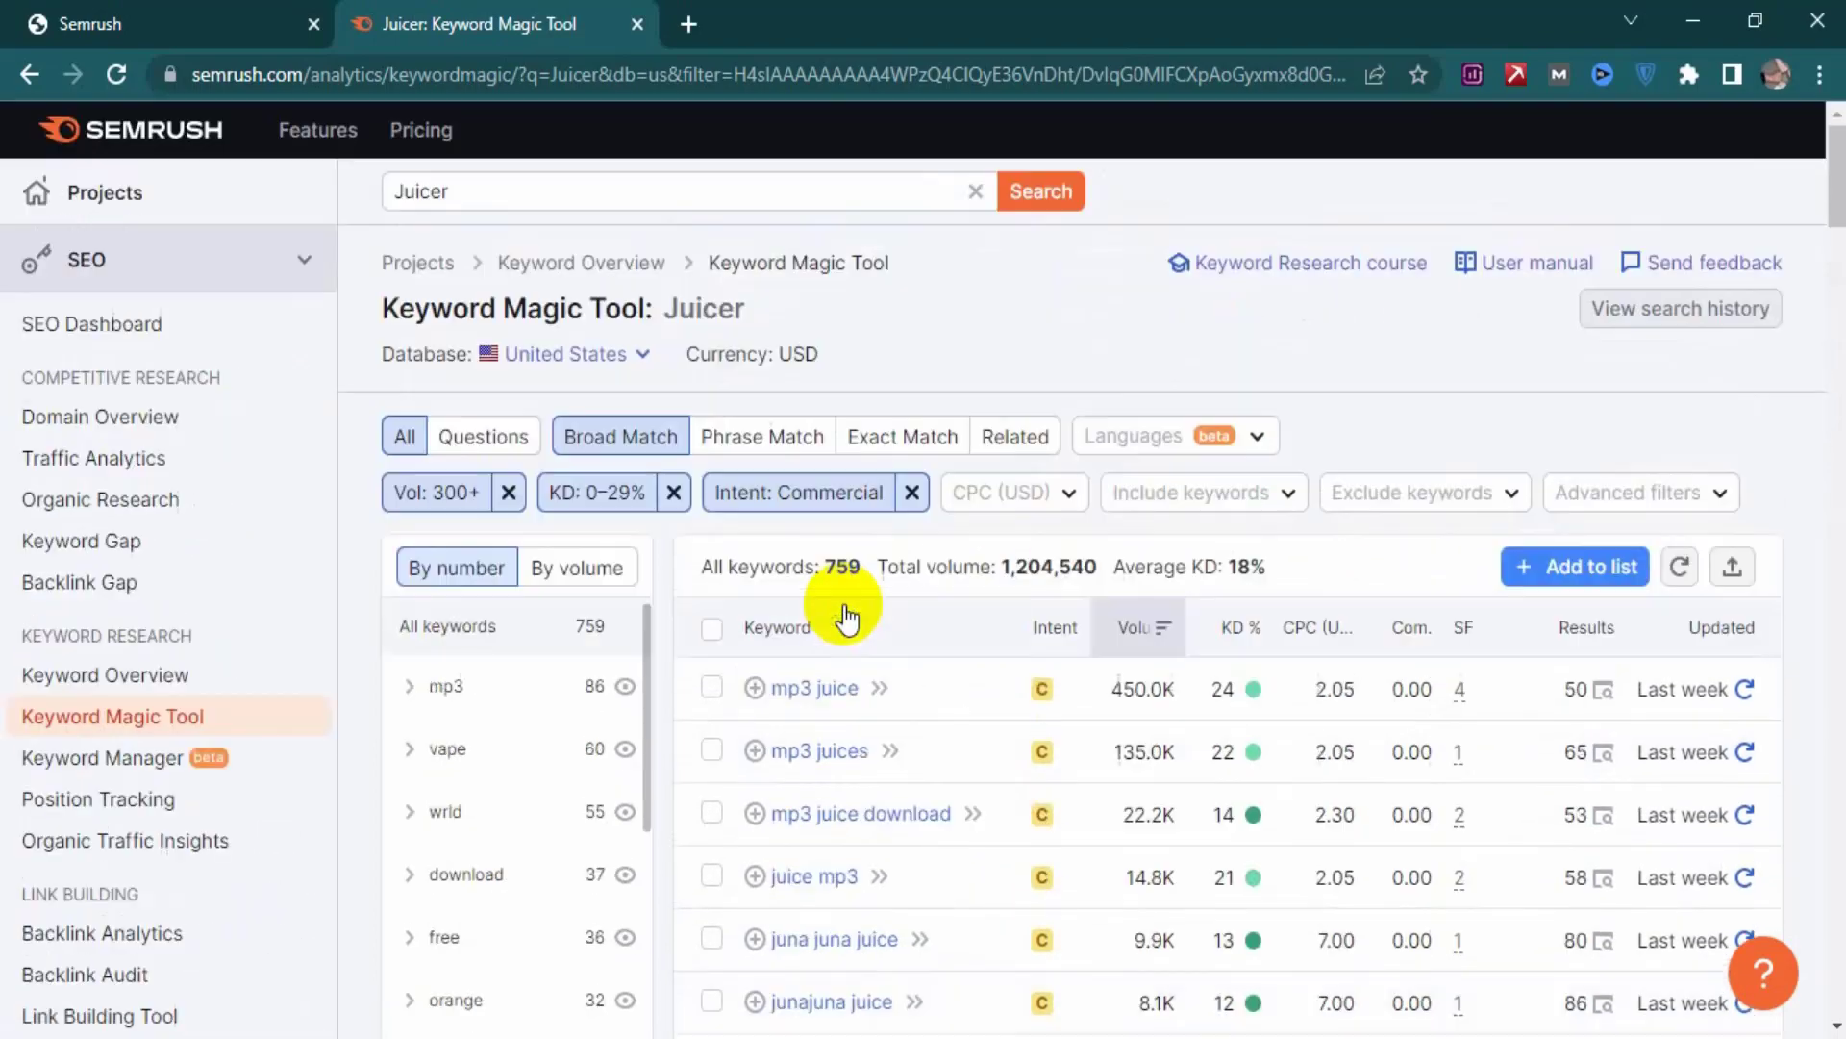
left_click(912, 492)
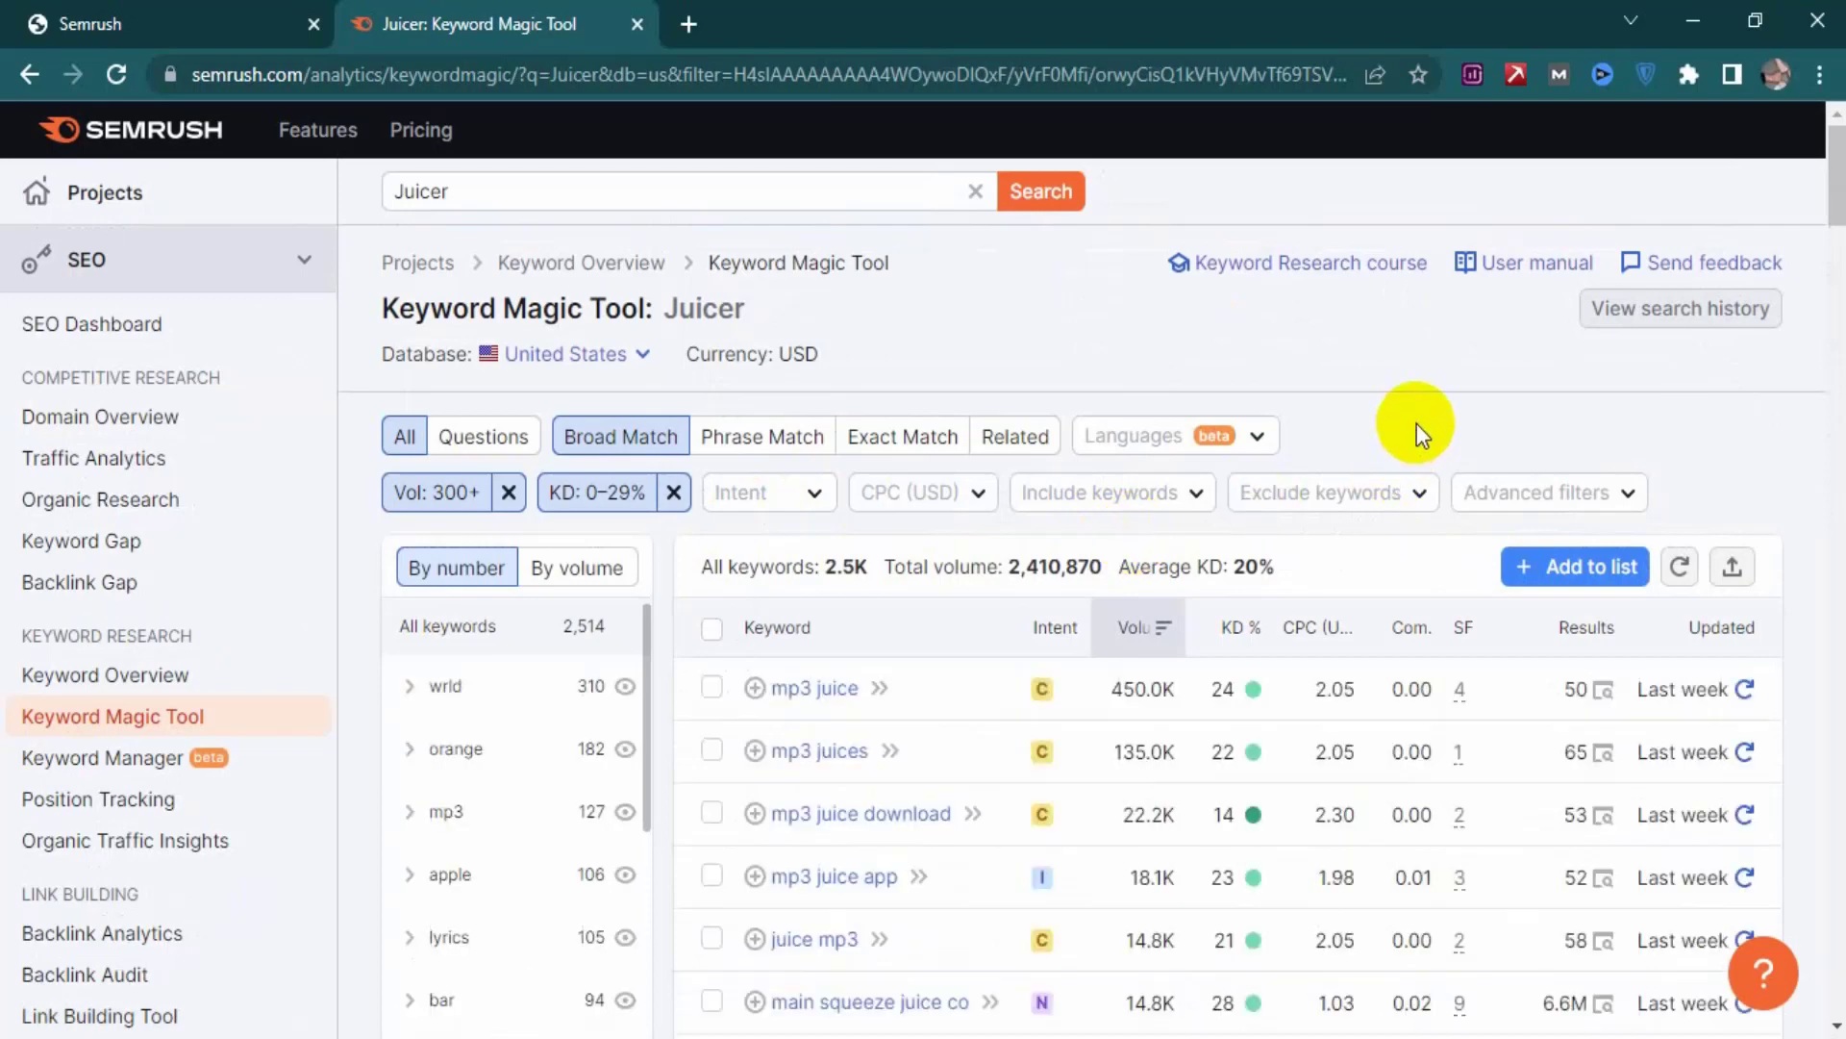
- Start an include-keywords filter matching all keywords, listing What, why, how, when and where on separate lines
left_click(1183, 494)
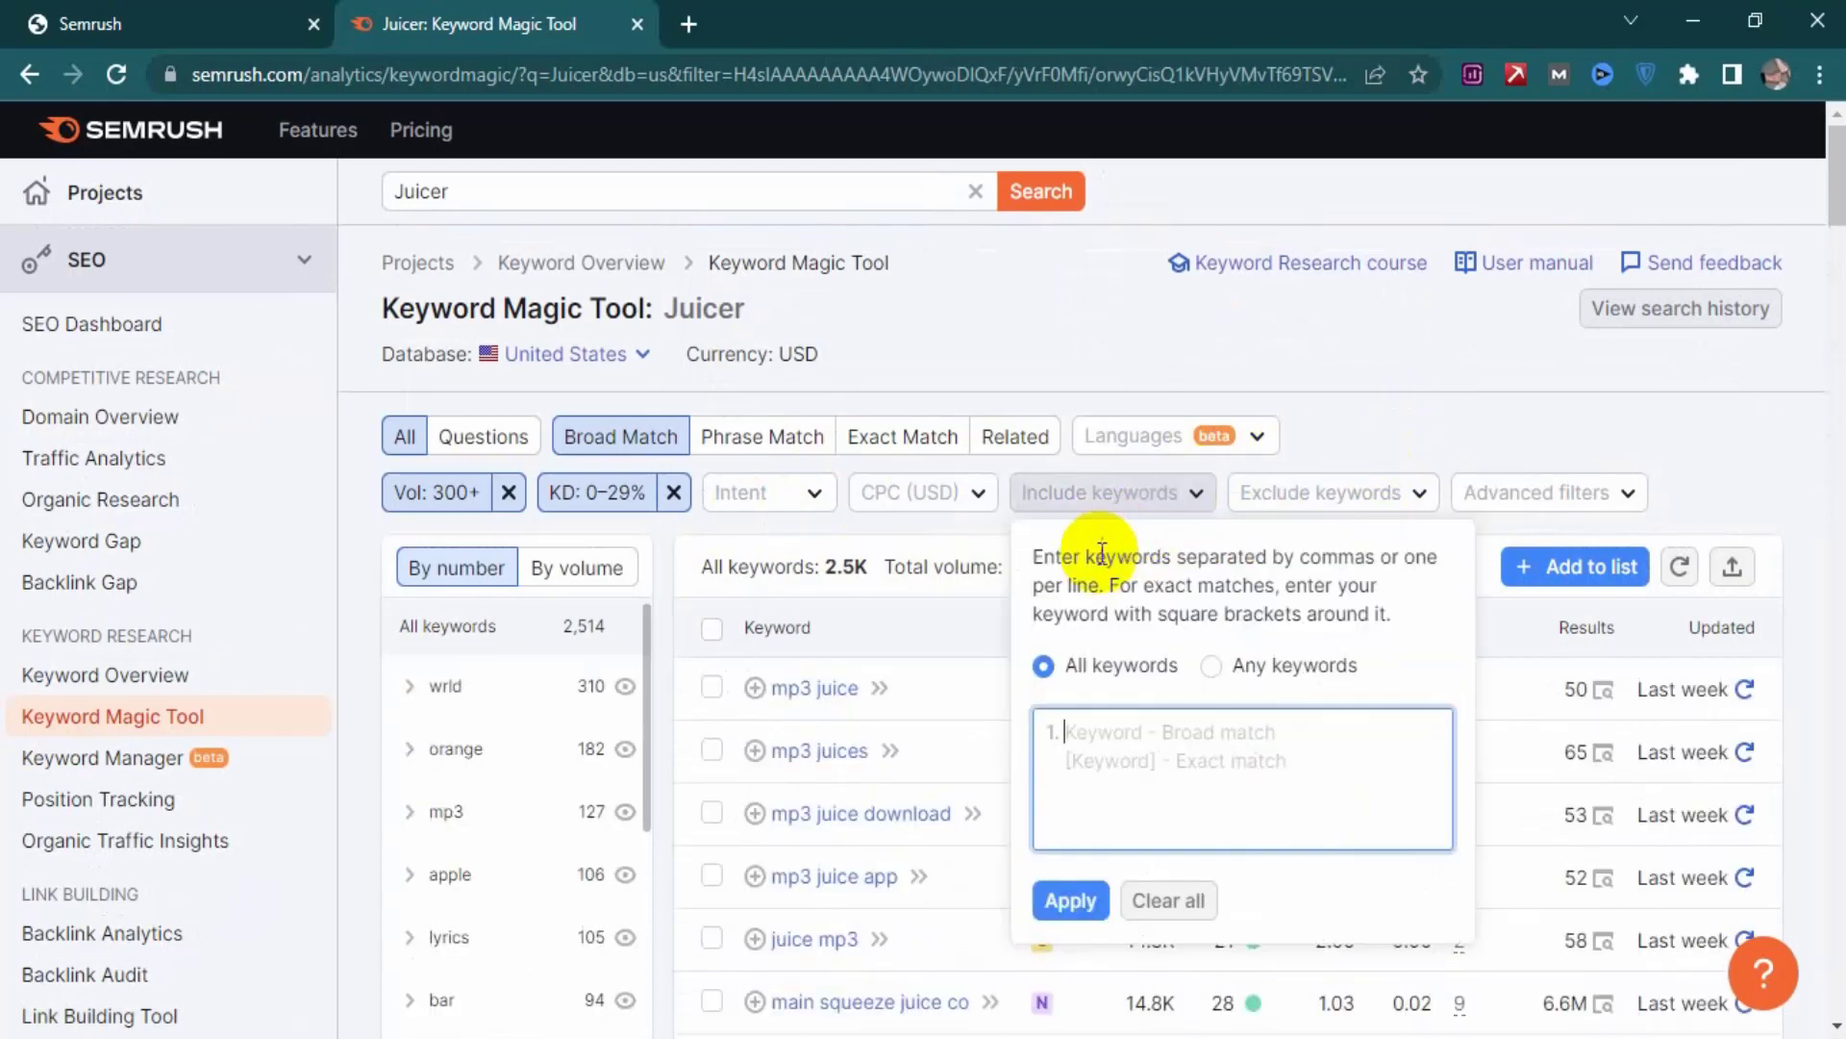
left_click(1159, 740)
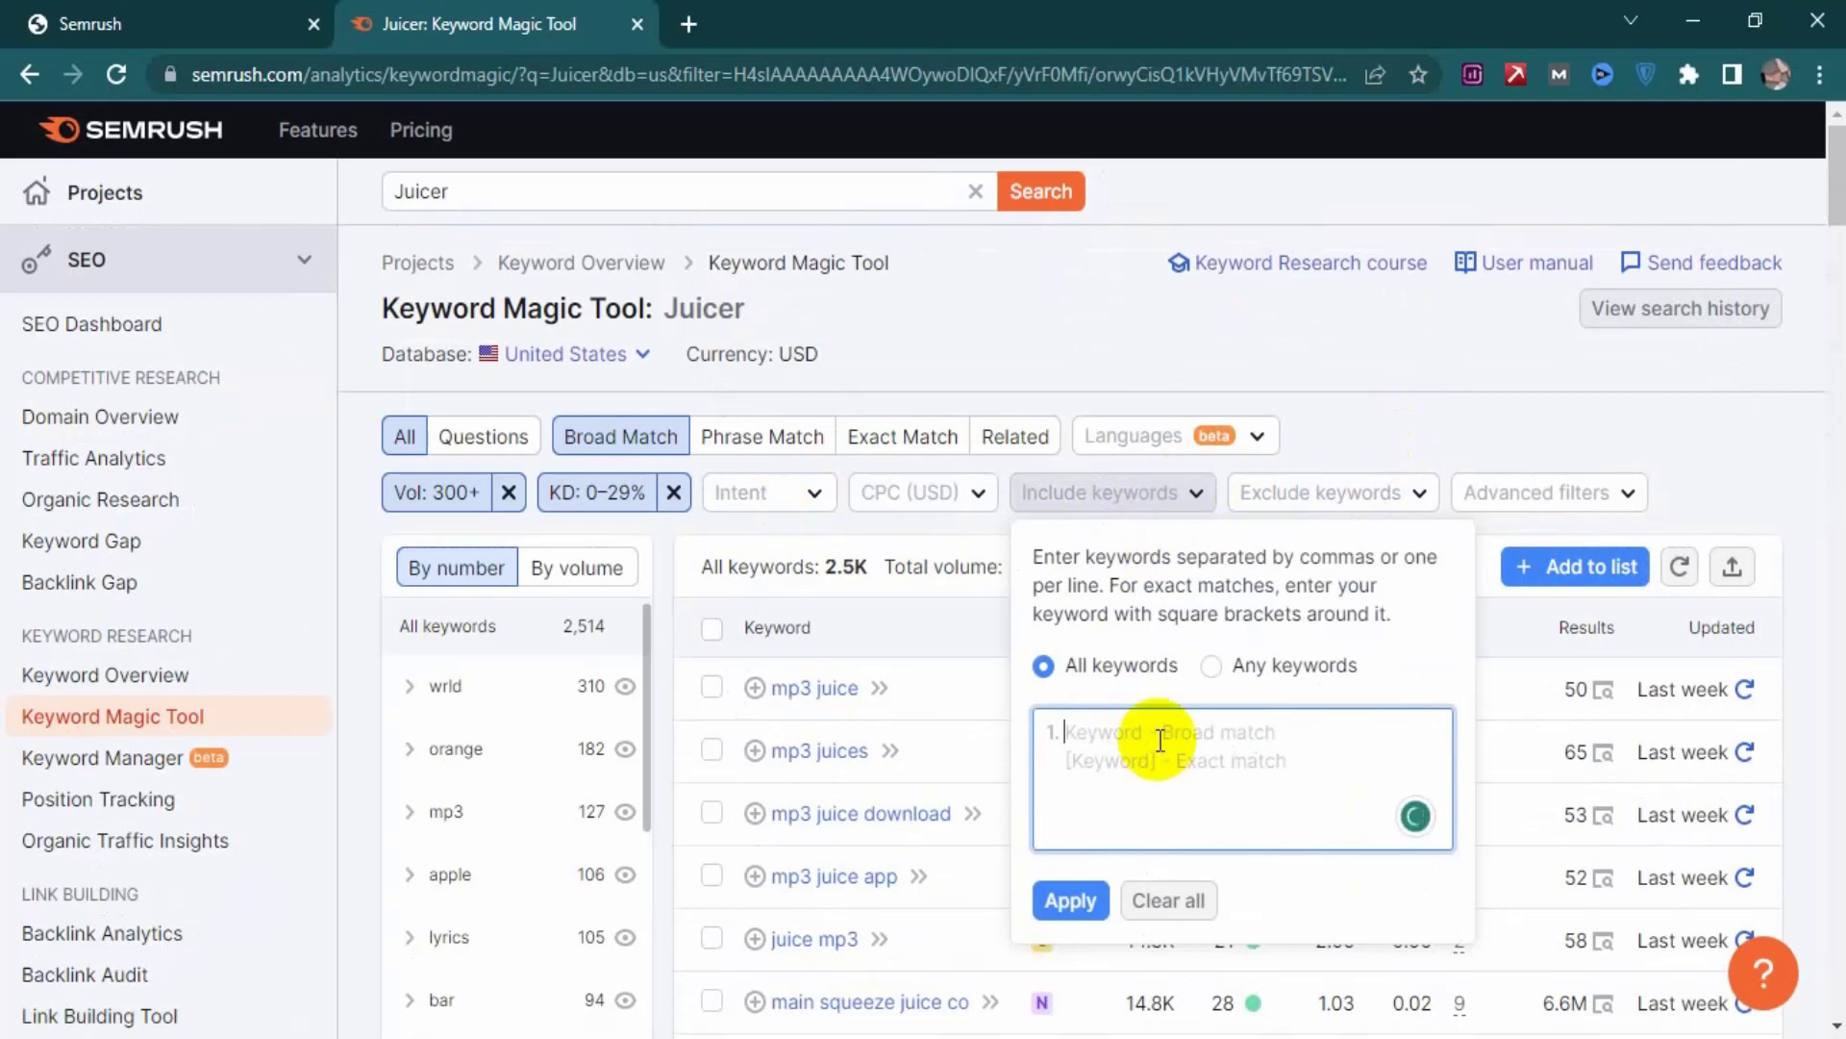
type("What ")
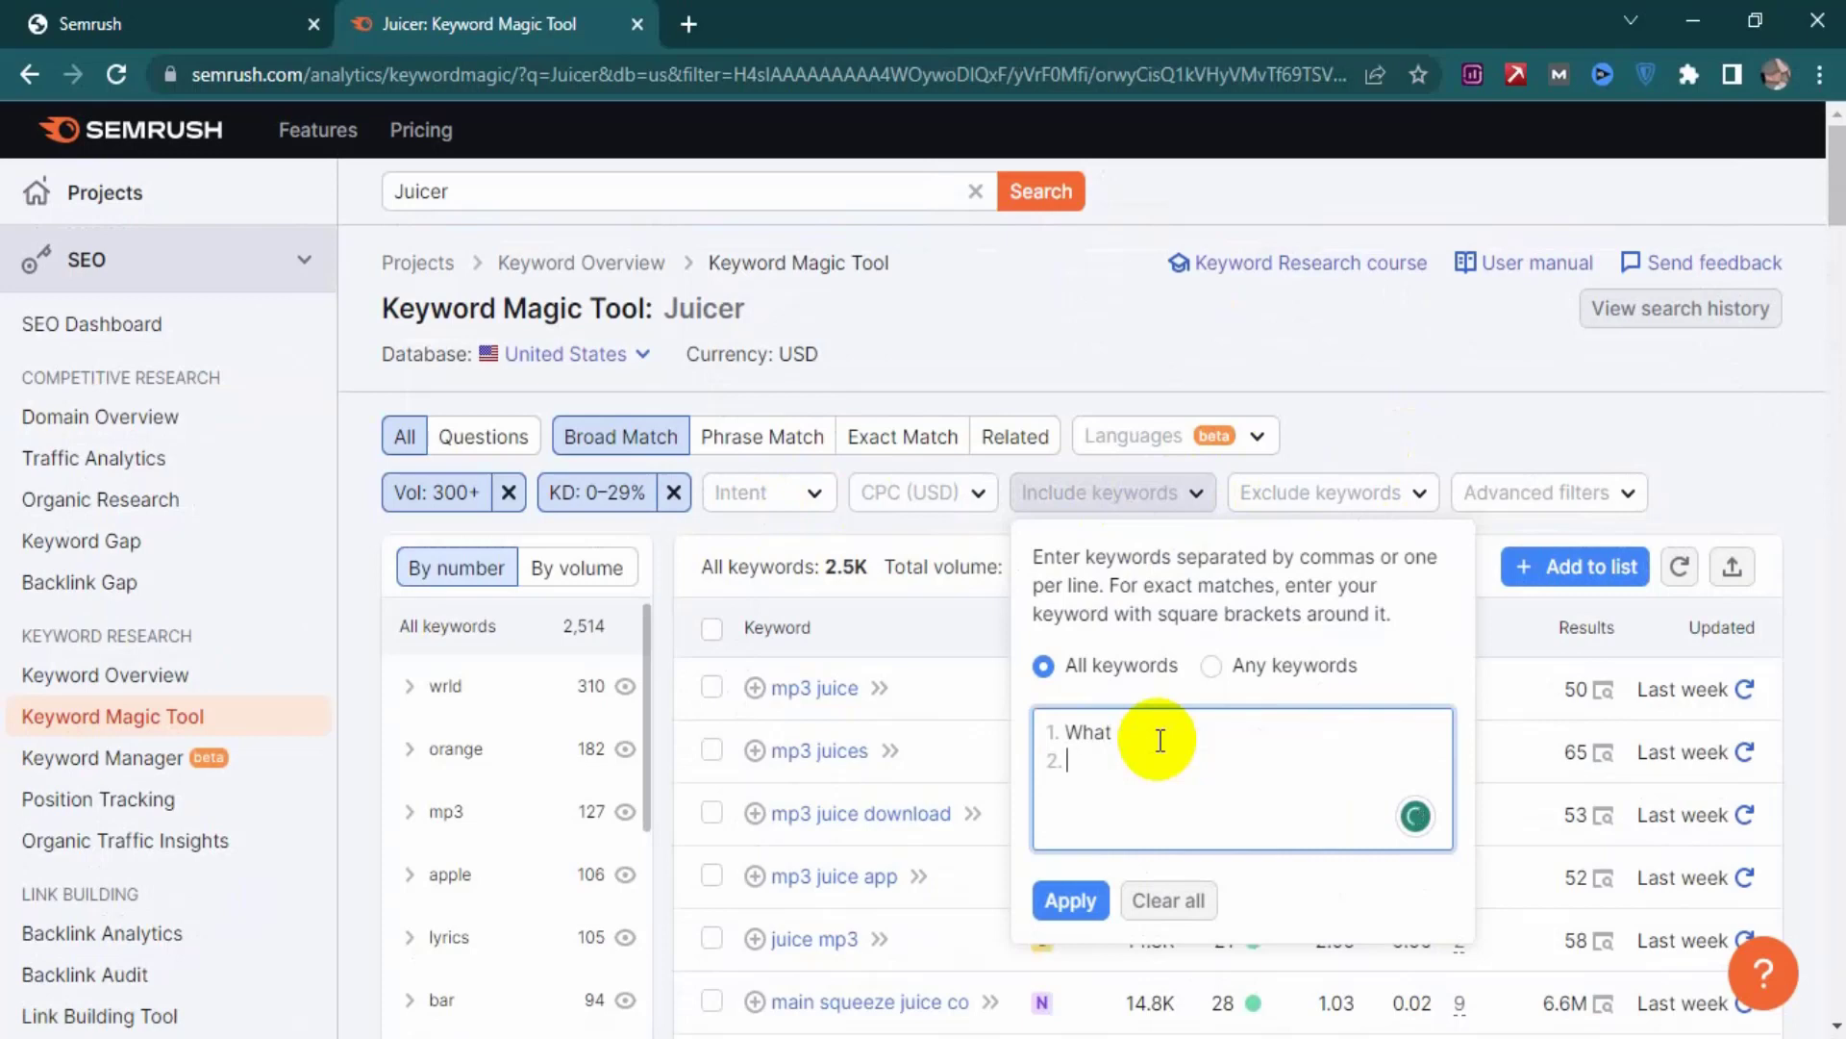
type("why how wh")
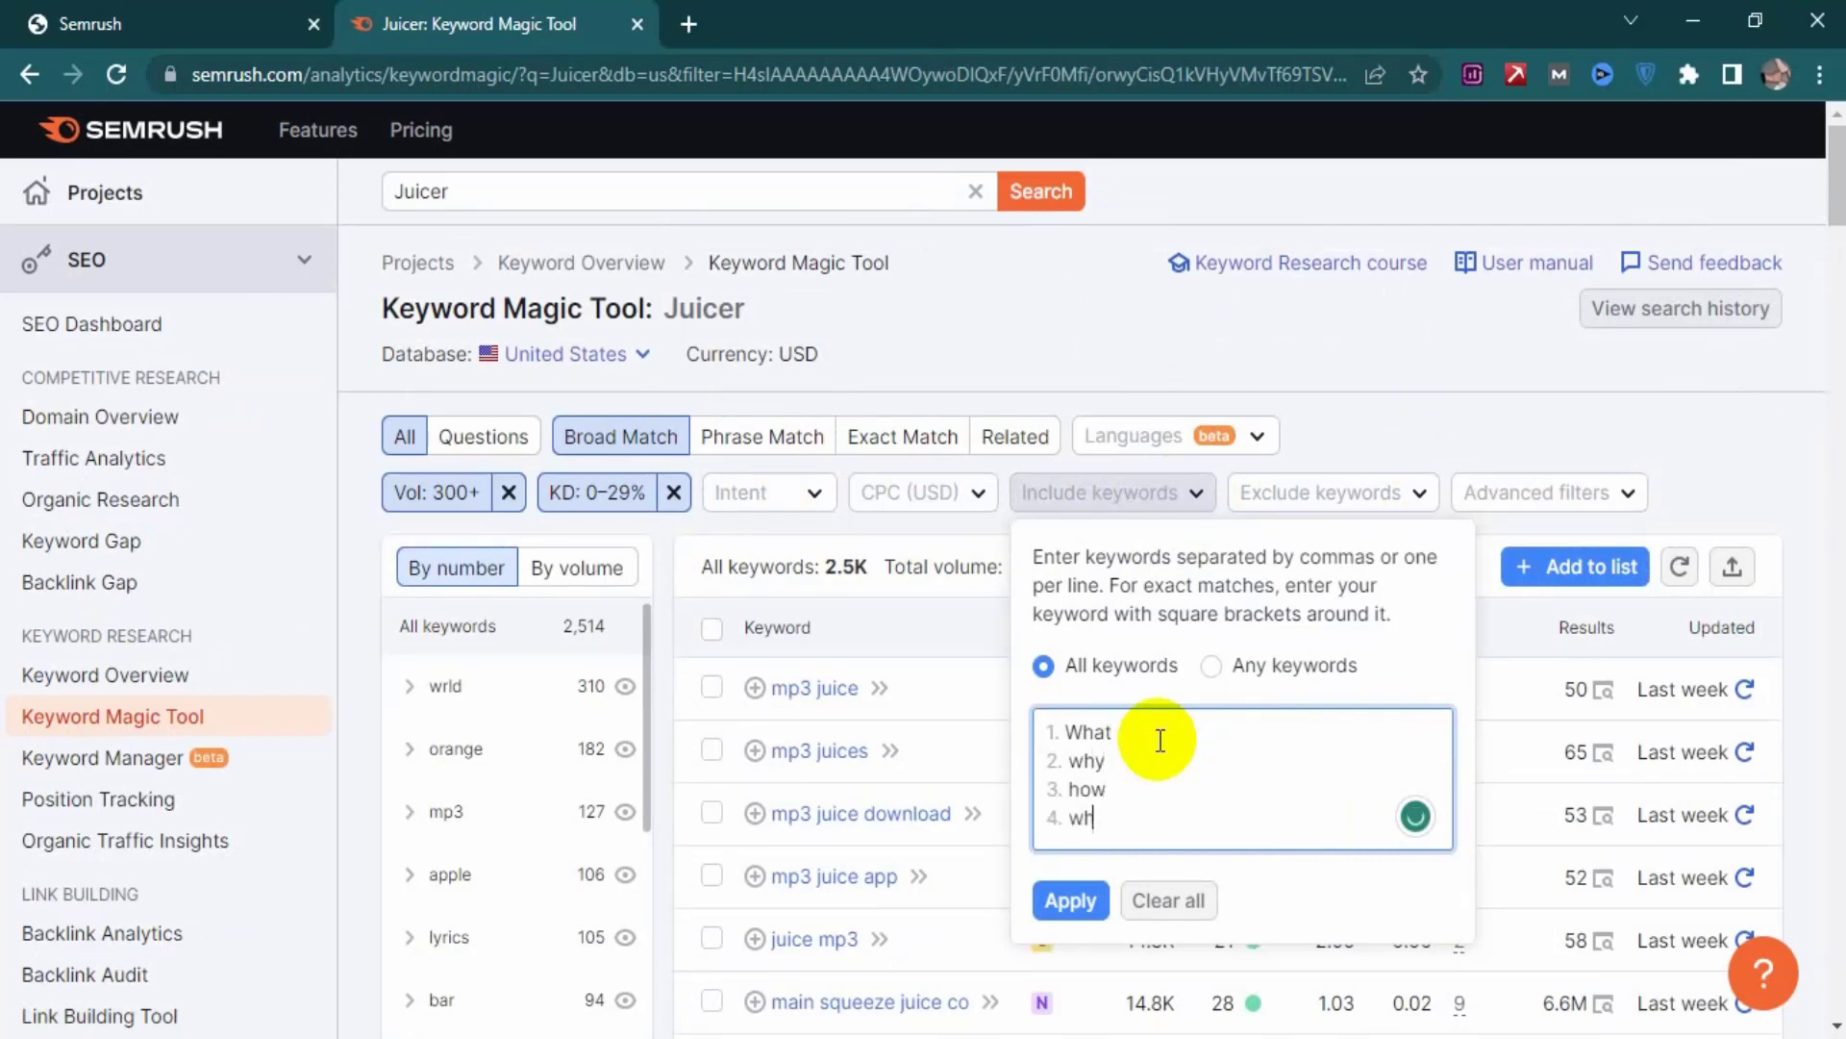
type("en")
key("Return")
type("where")
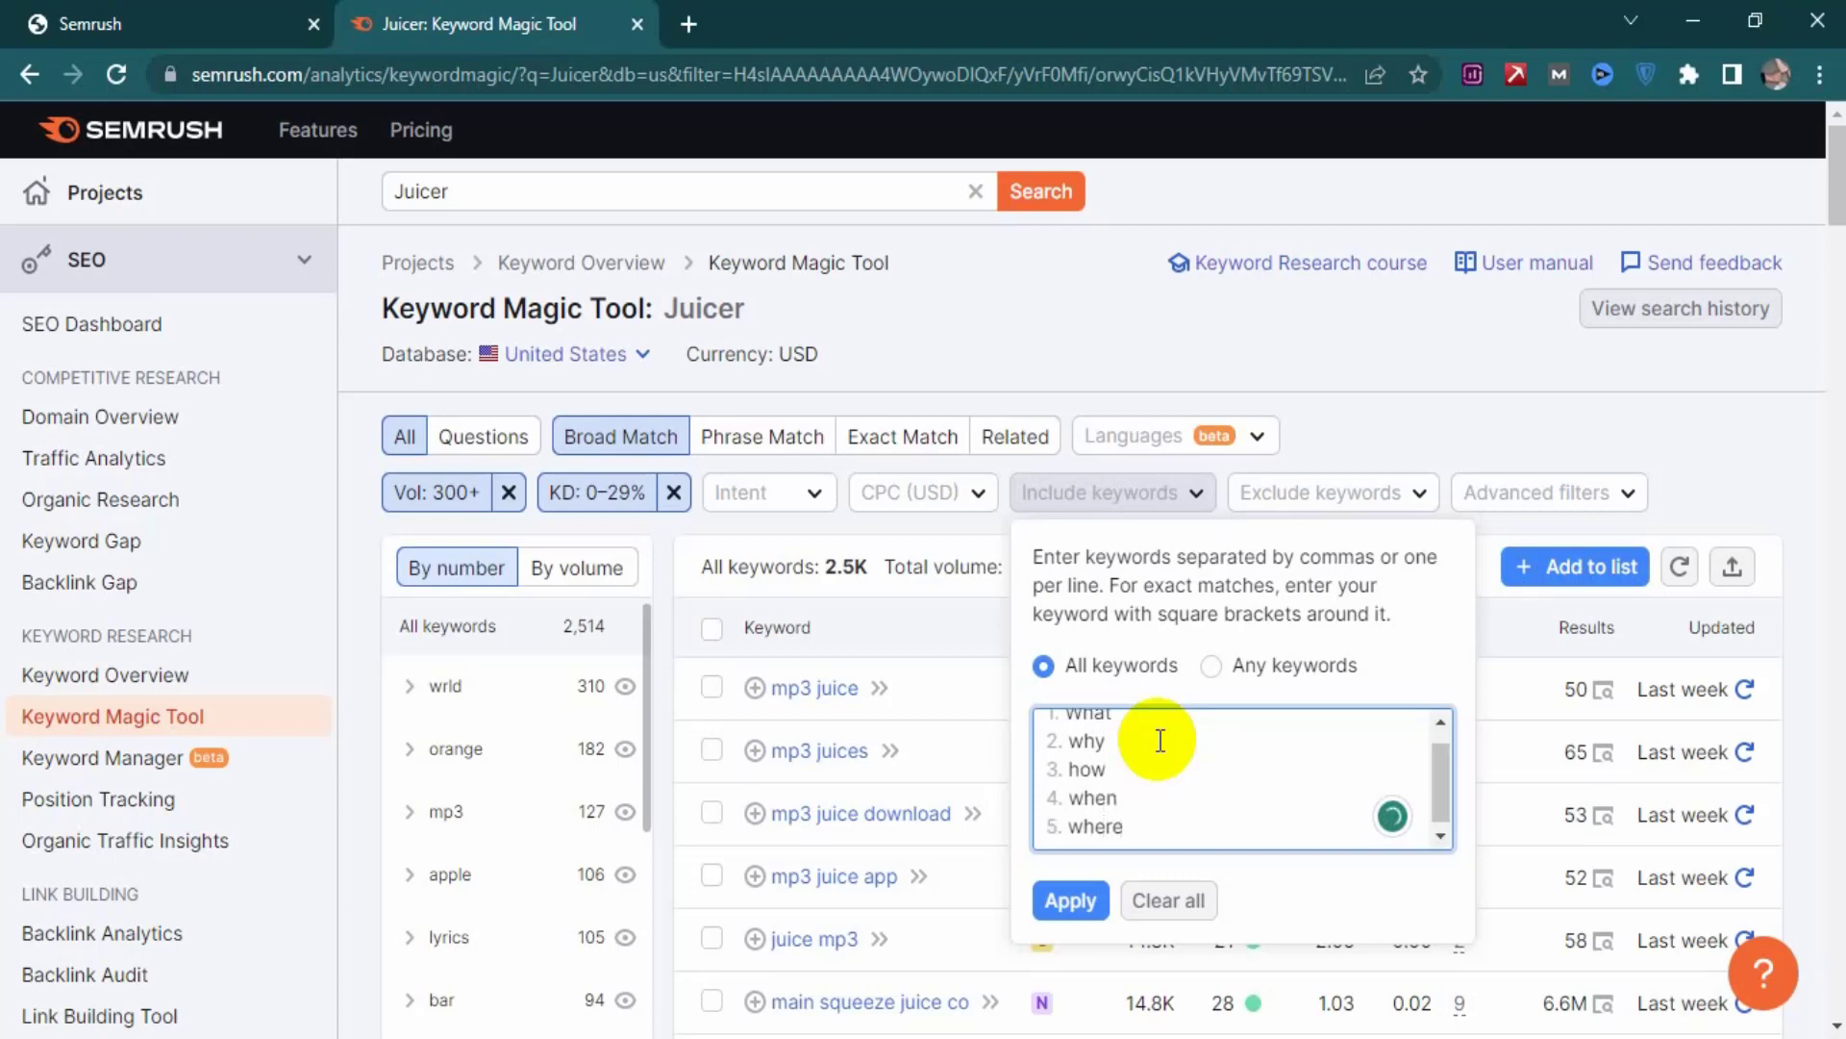
- Add who and whose to the included keywords and check the entries made so far
key("Return")
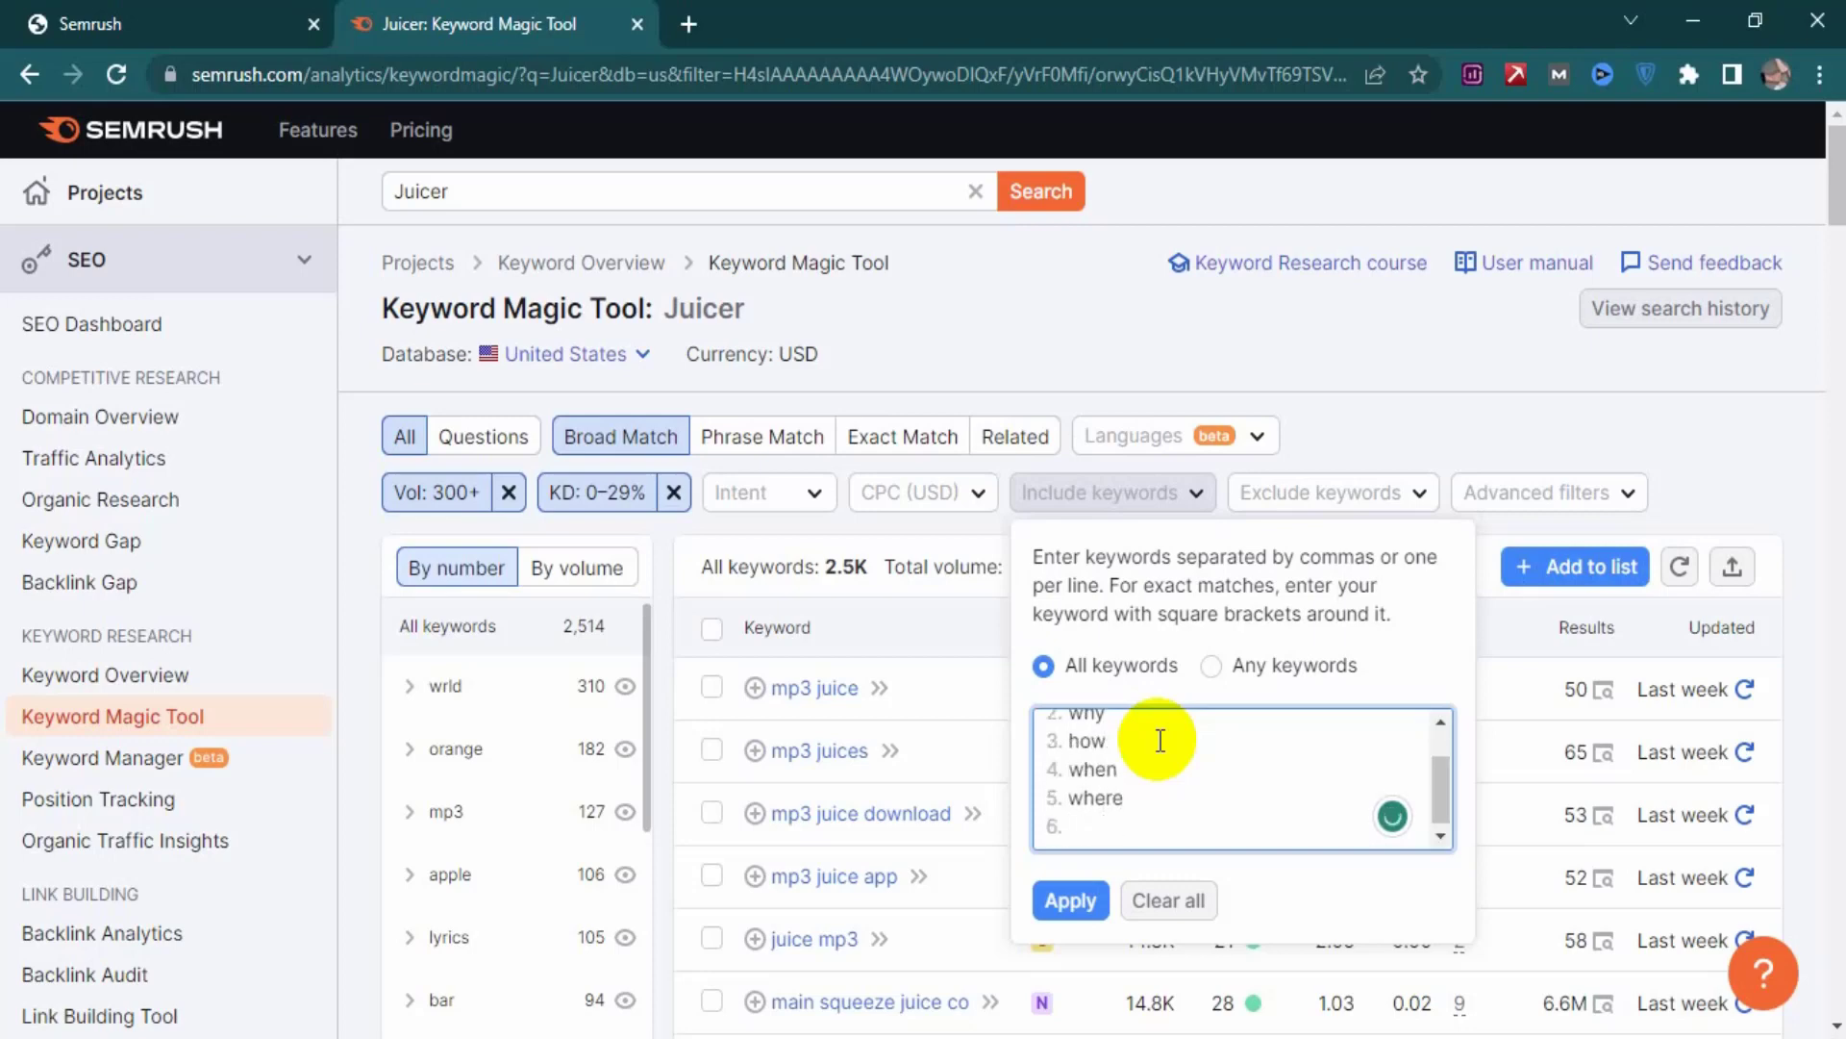
type("who")
key("Return")
type("whos")
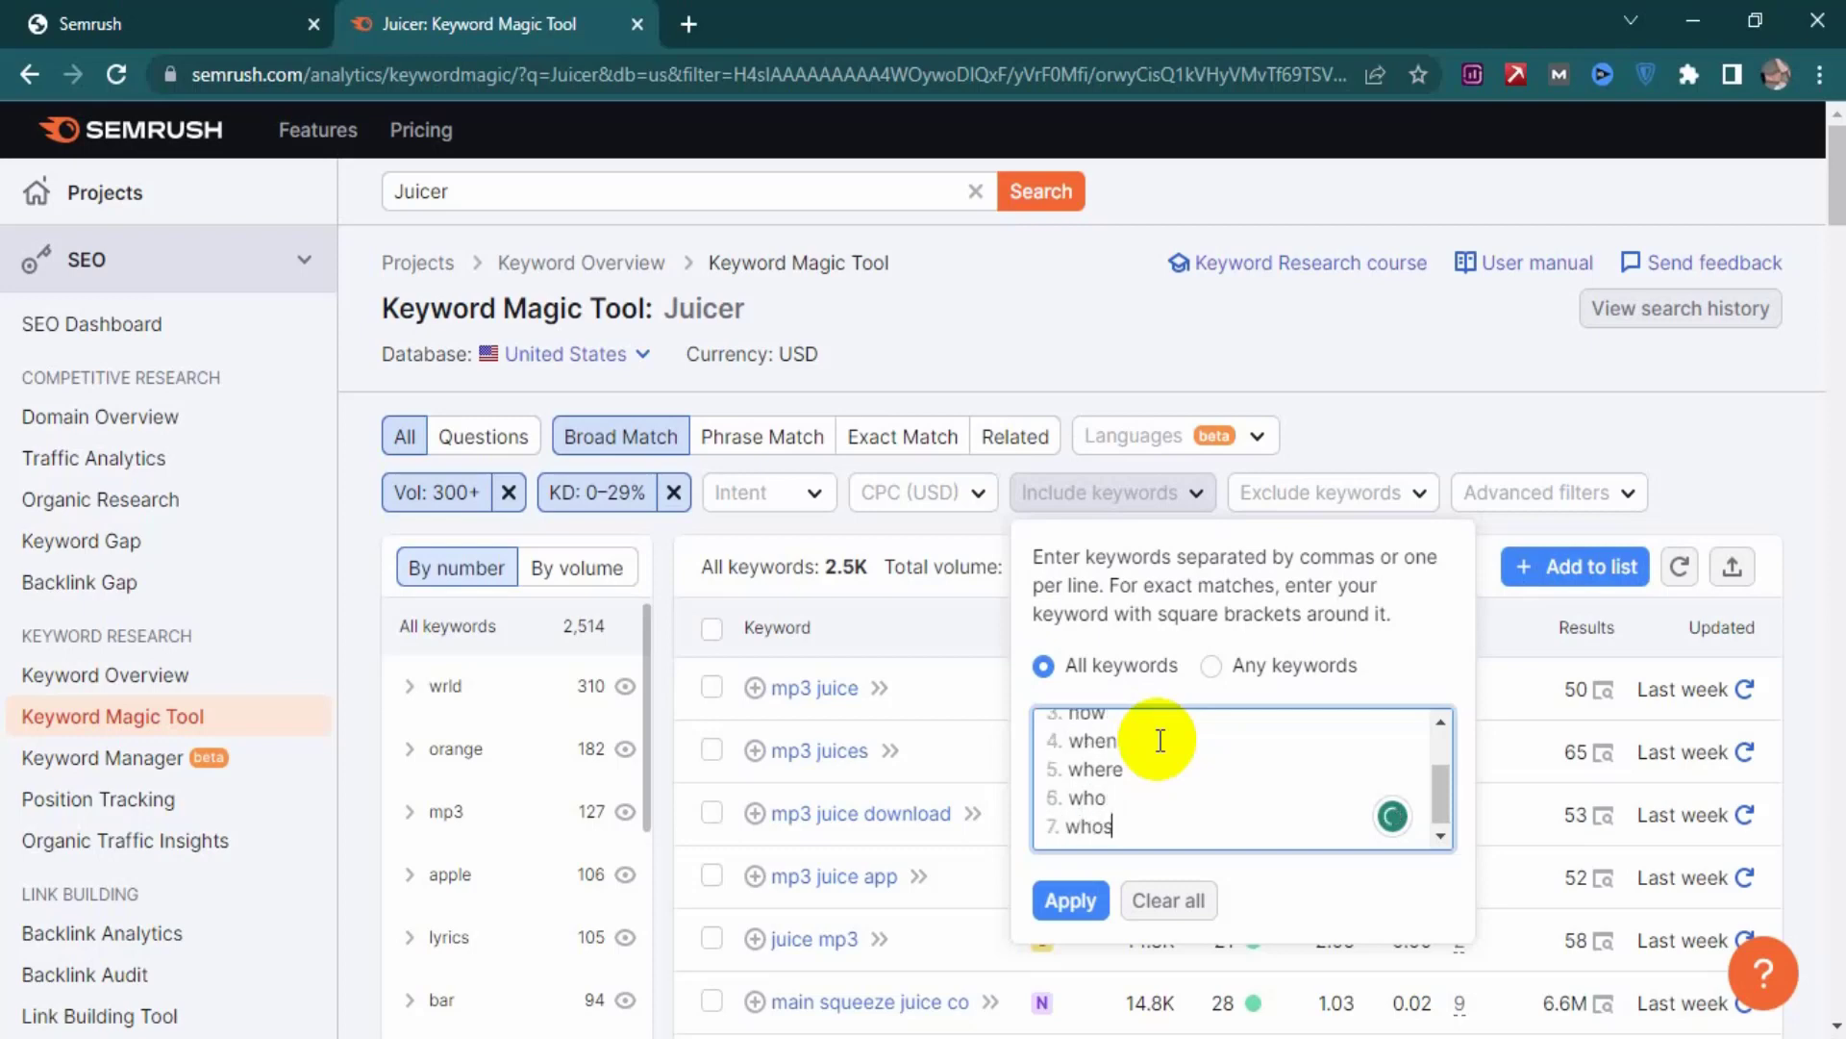
scroll(1161, 740, "up", 3)
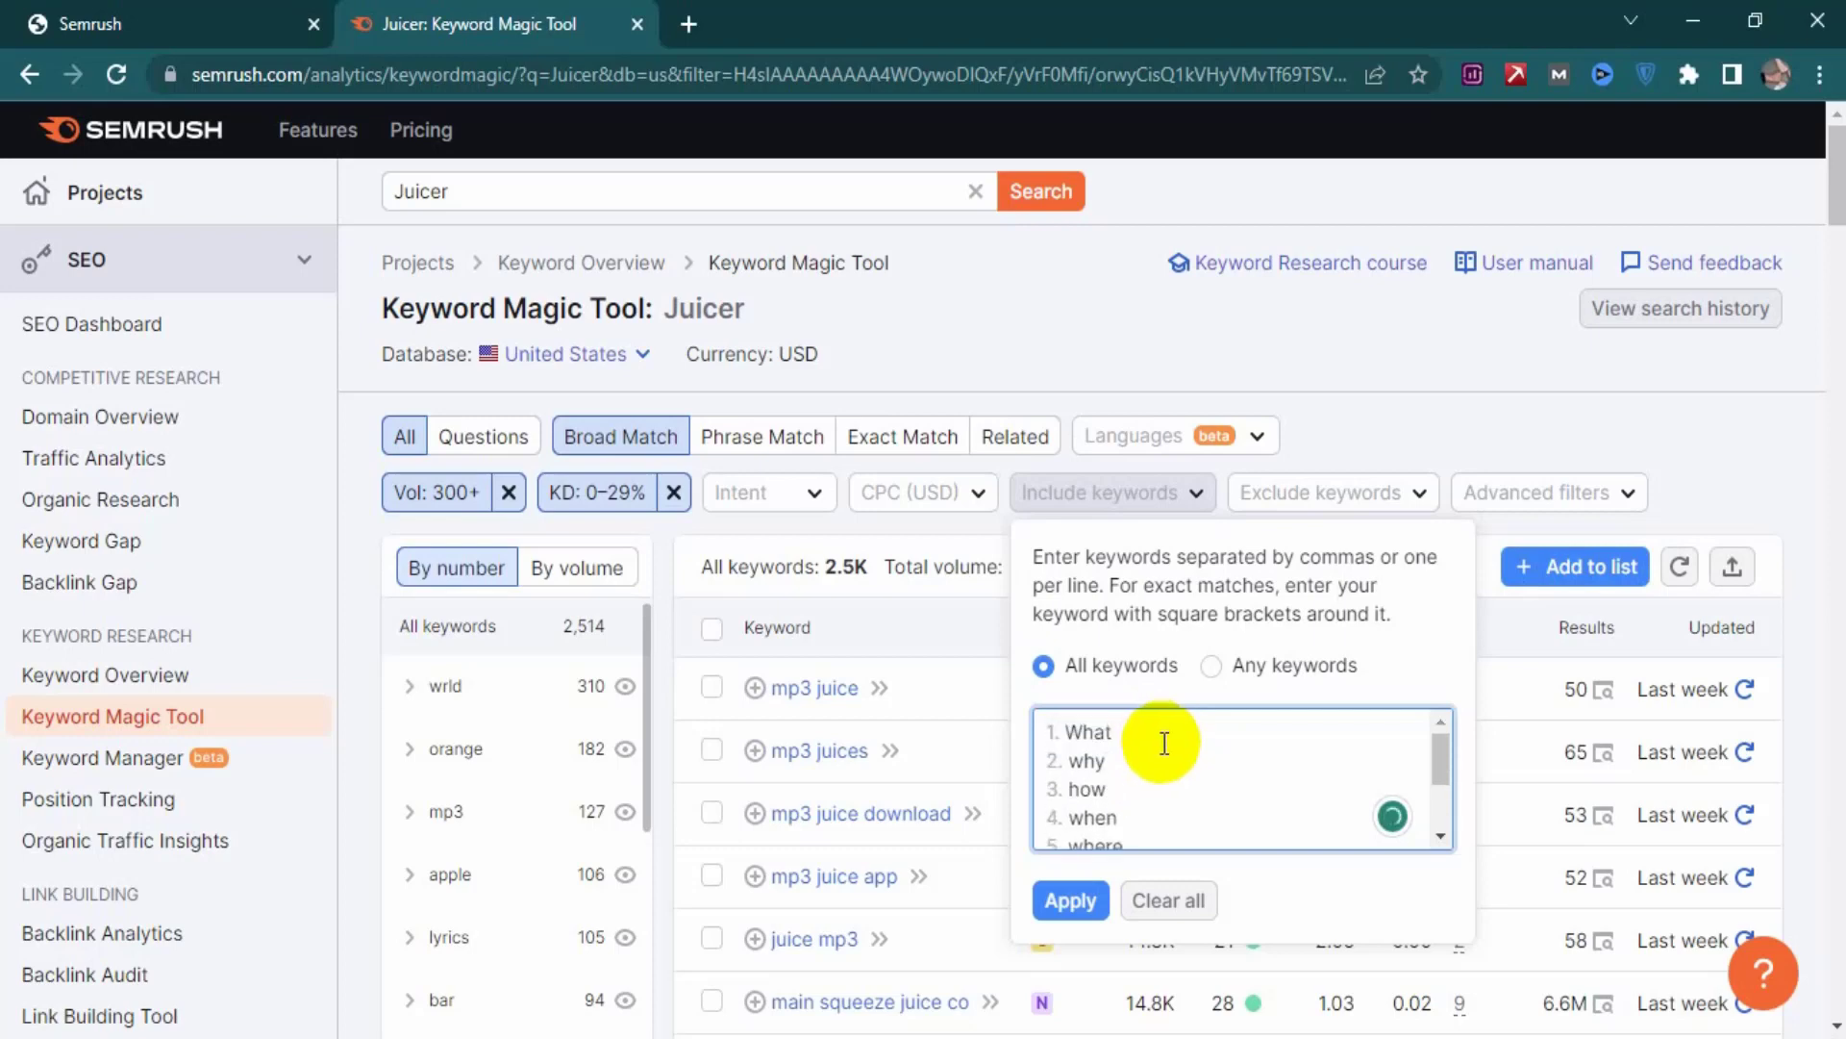
scroll(1142, 755, "down", 3)
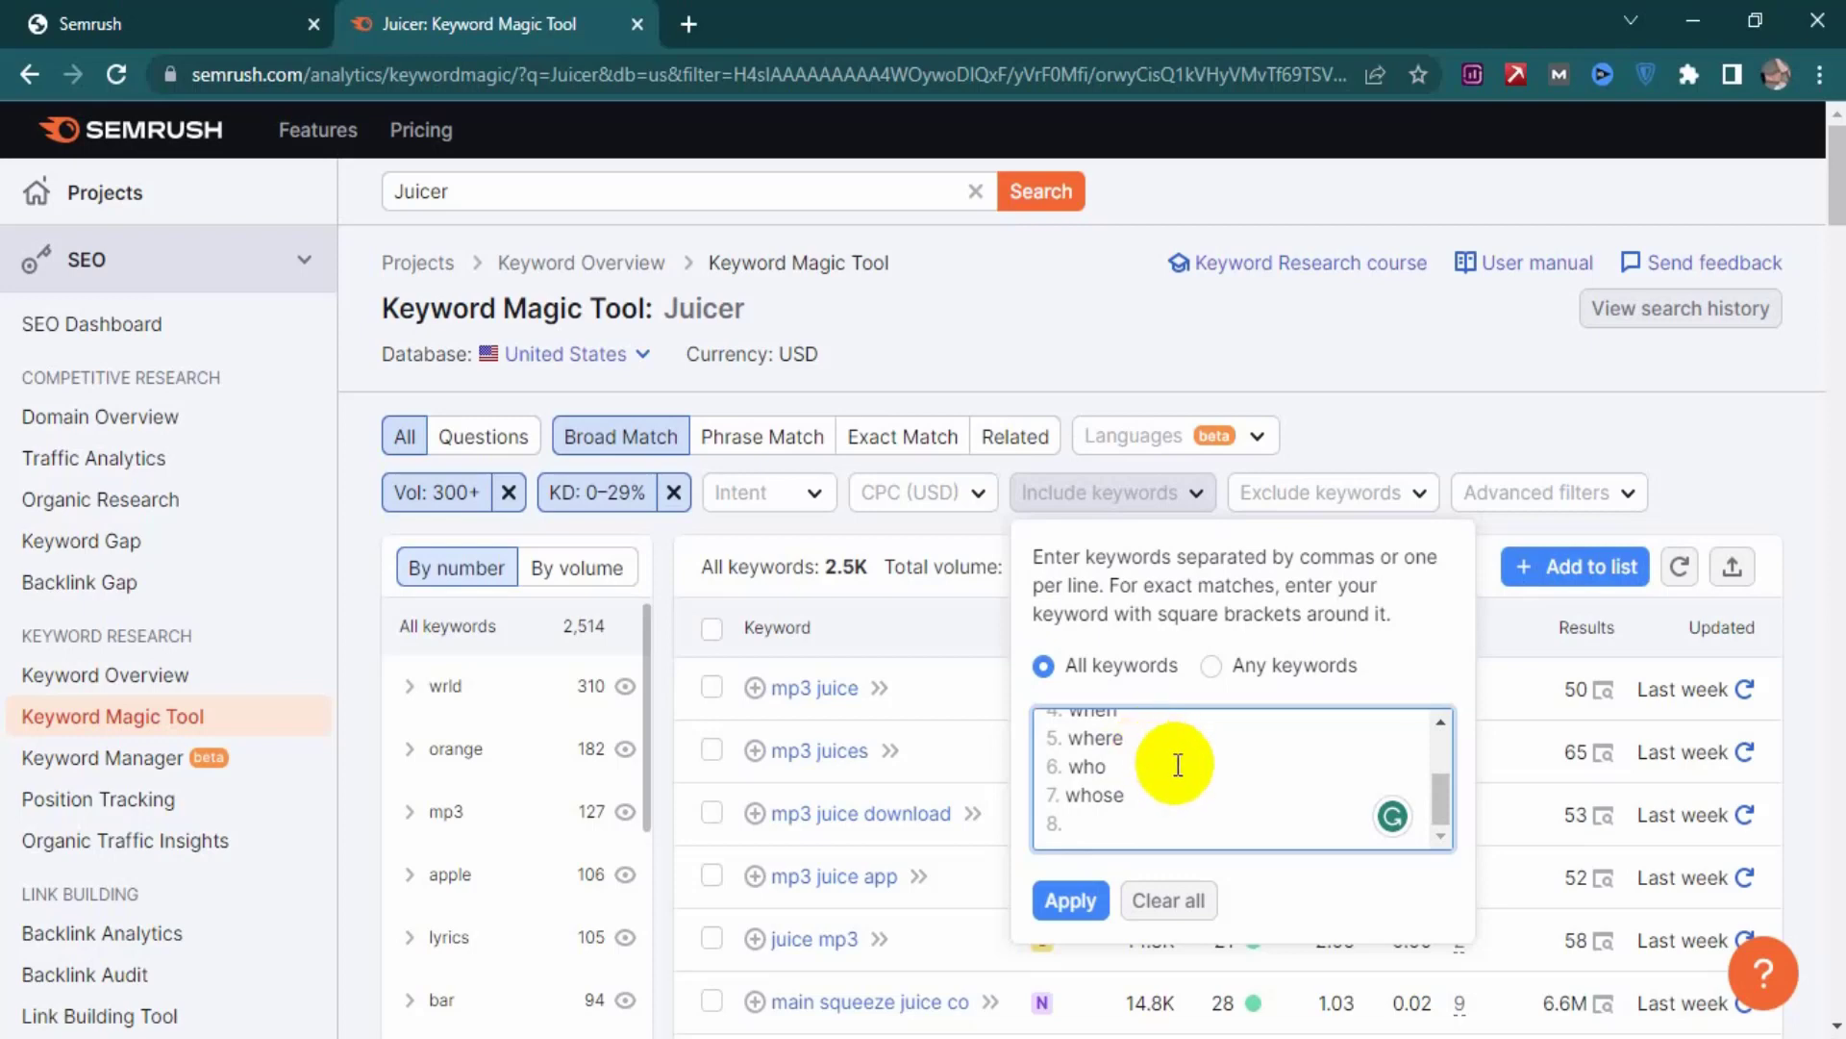
scroll(1175, 774, "up", 3)
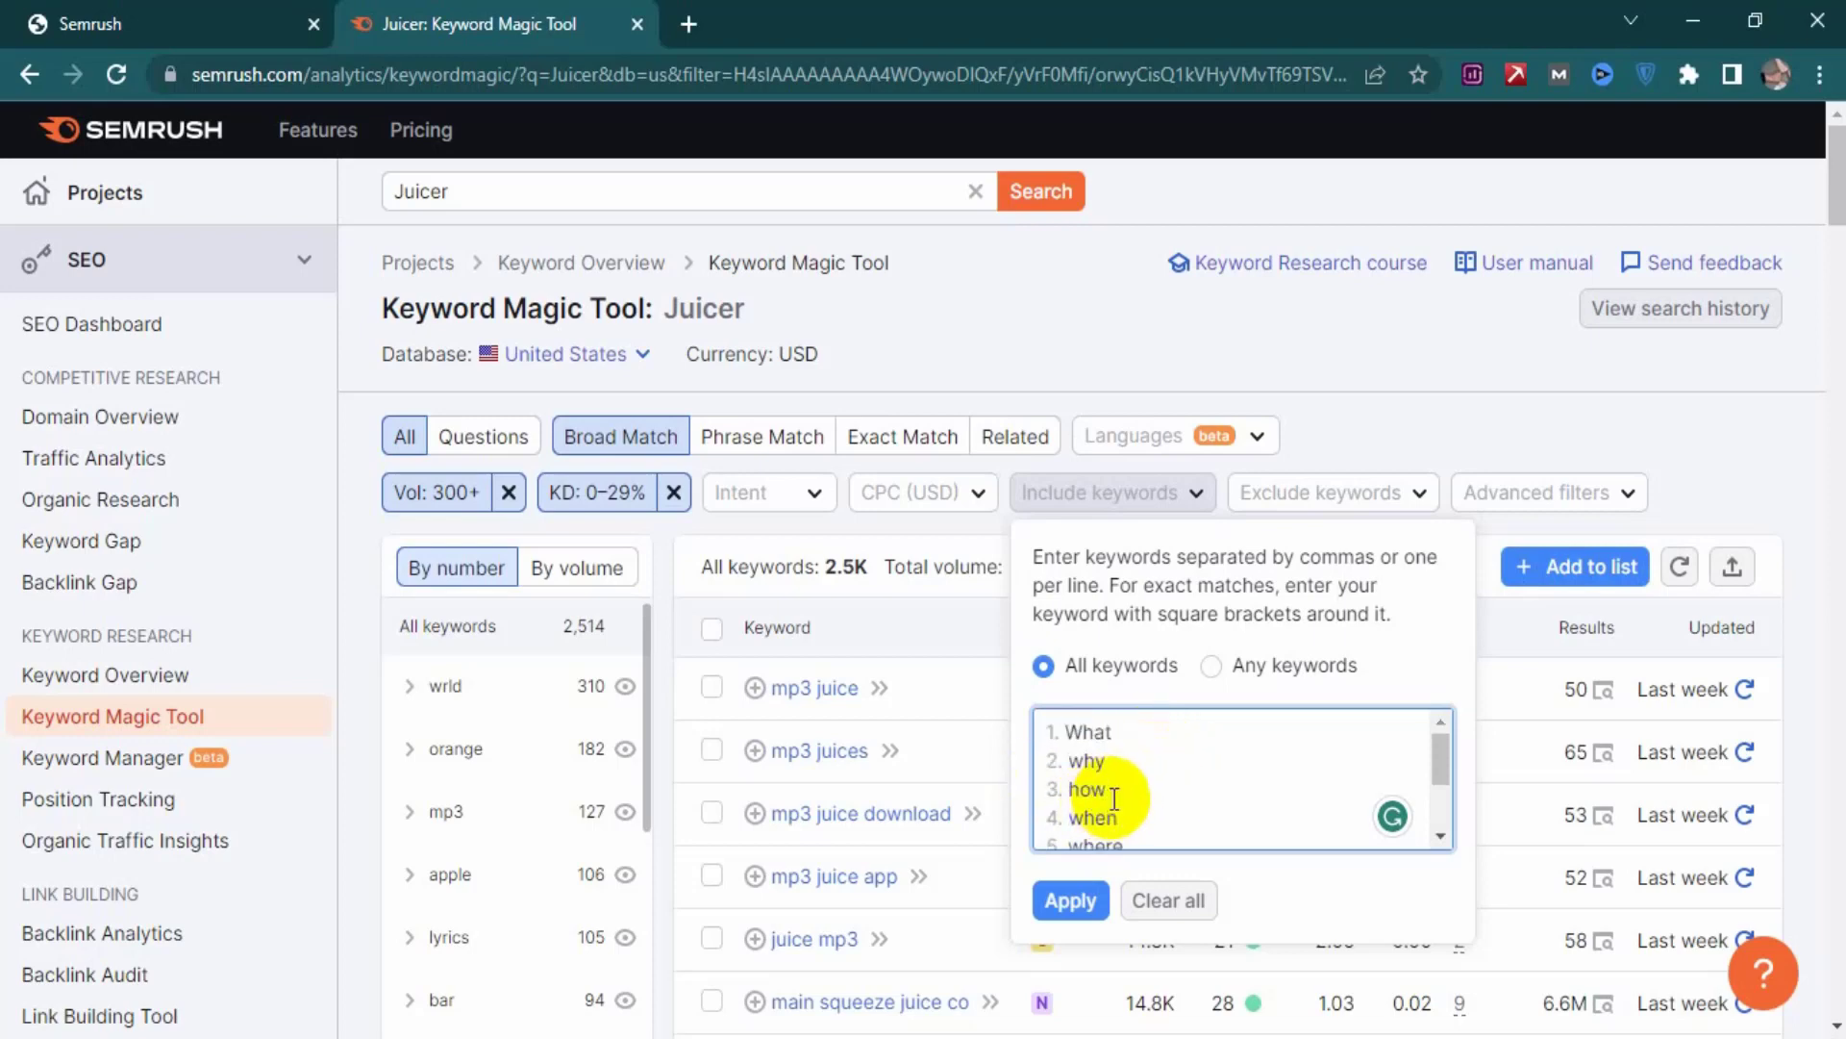
- Extend the included keywords with Can, is, vs and are, each on its own line
scroll(1114, 797, "down", 3)
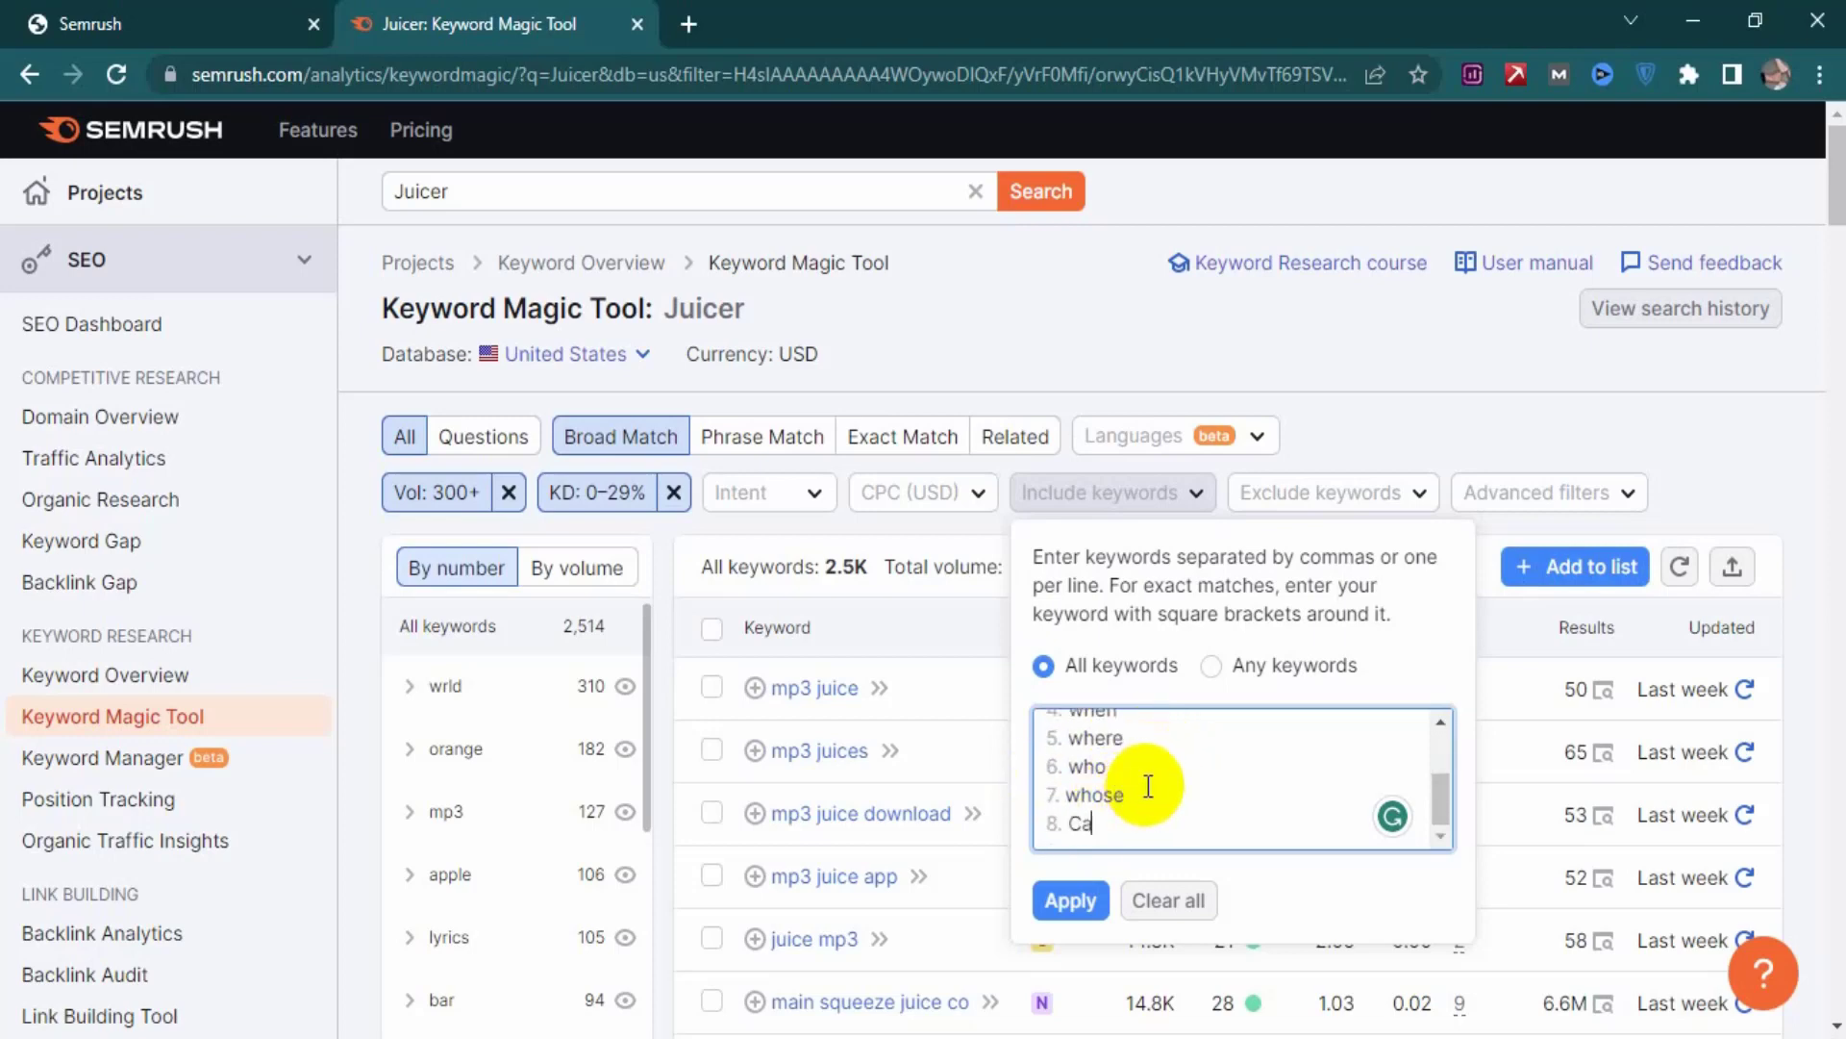
key("Return")
type("is")
key("Return")
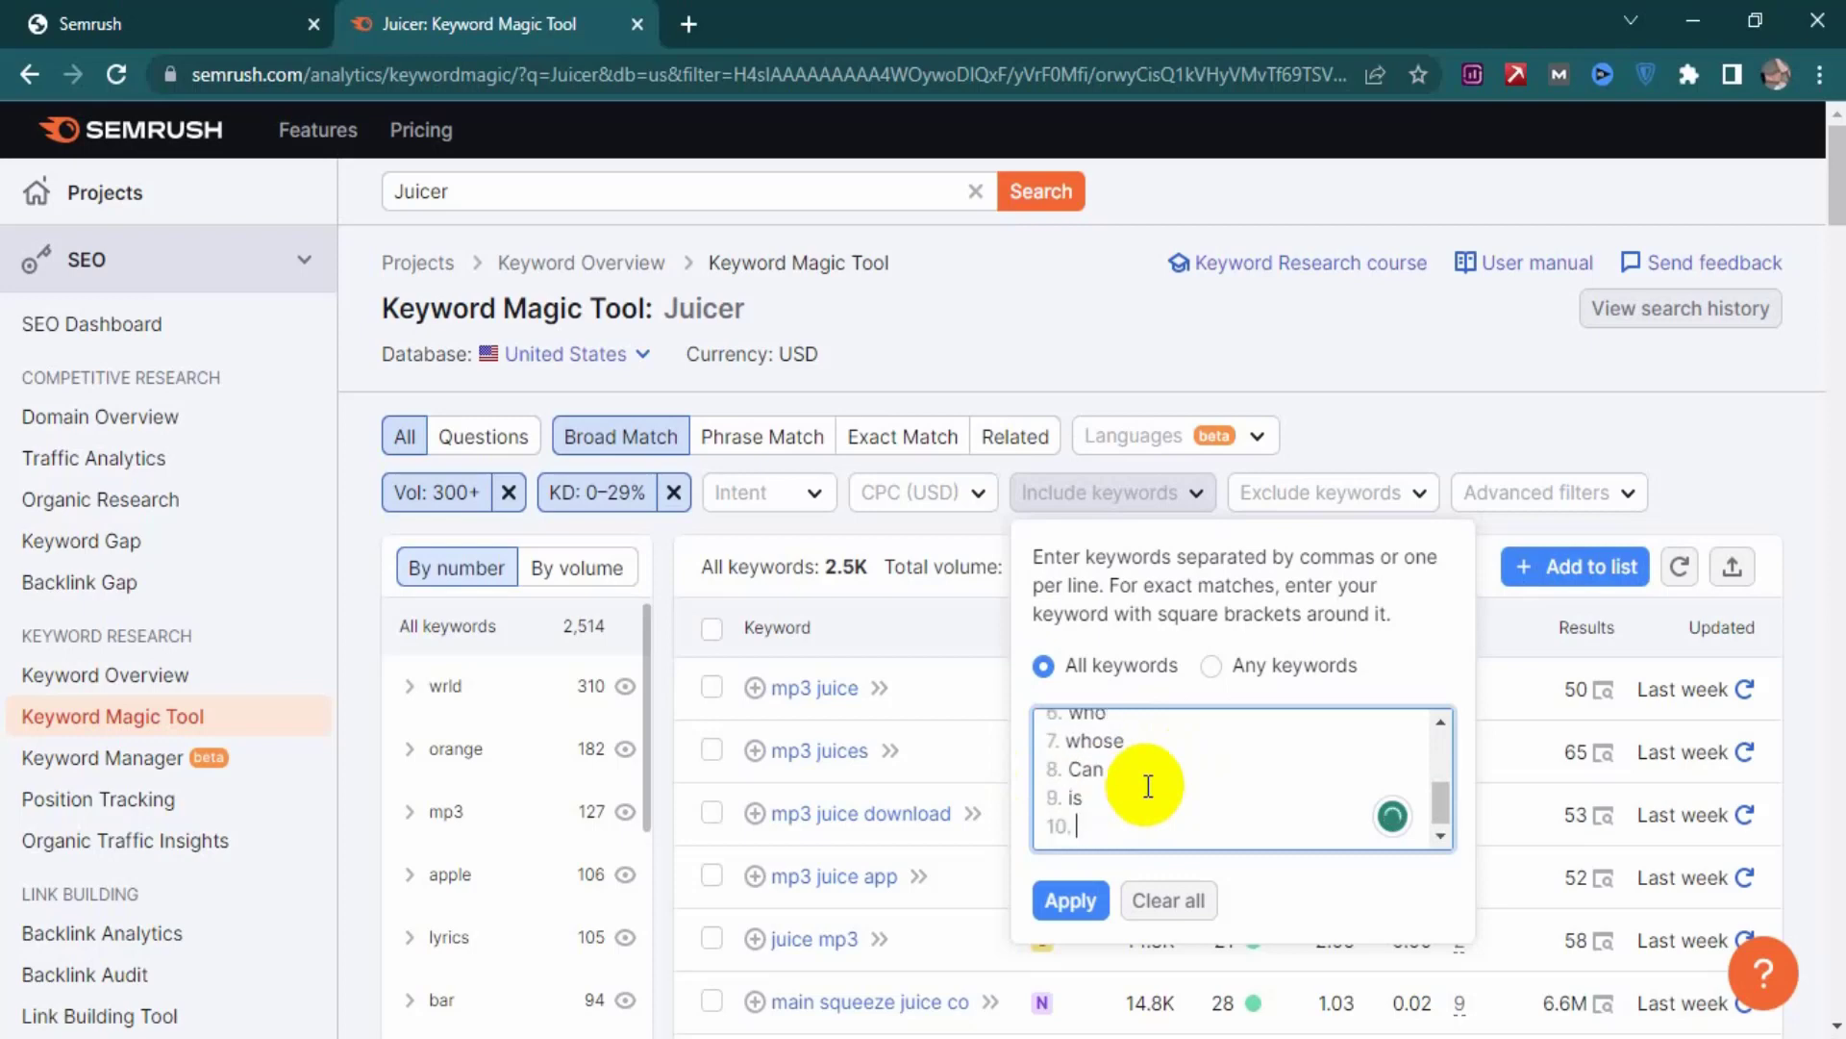
type("vs")
key("Return")
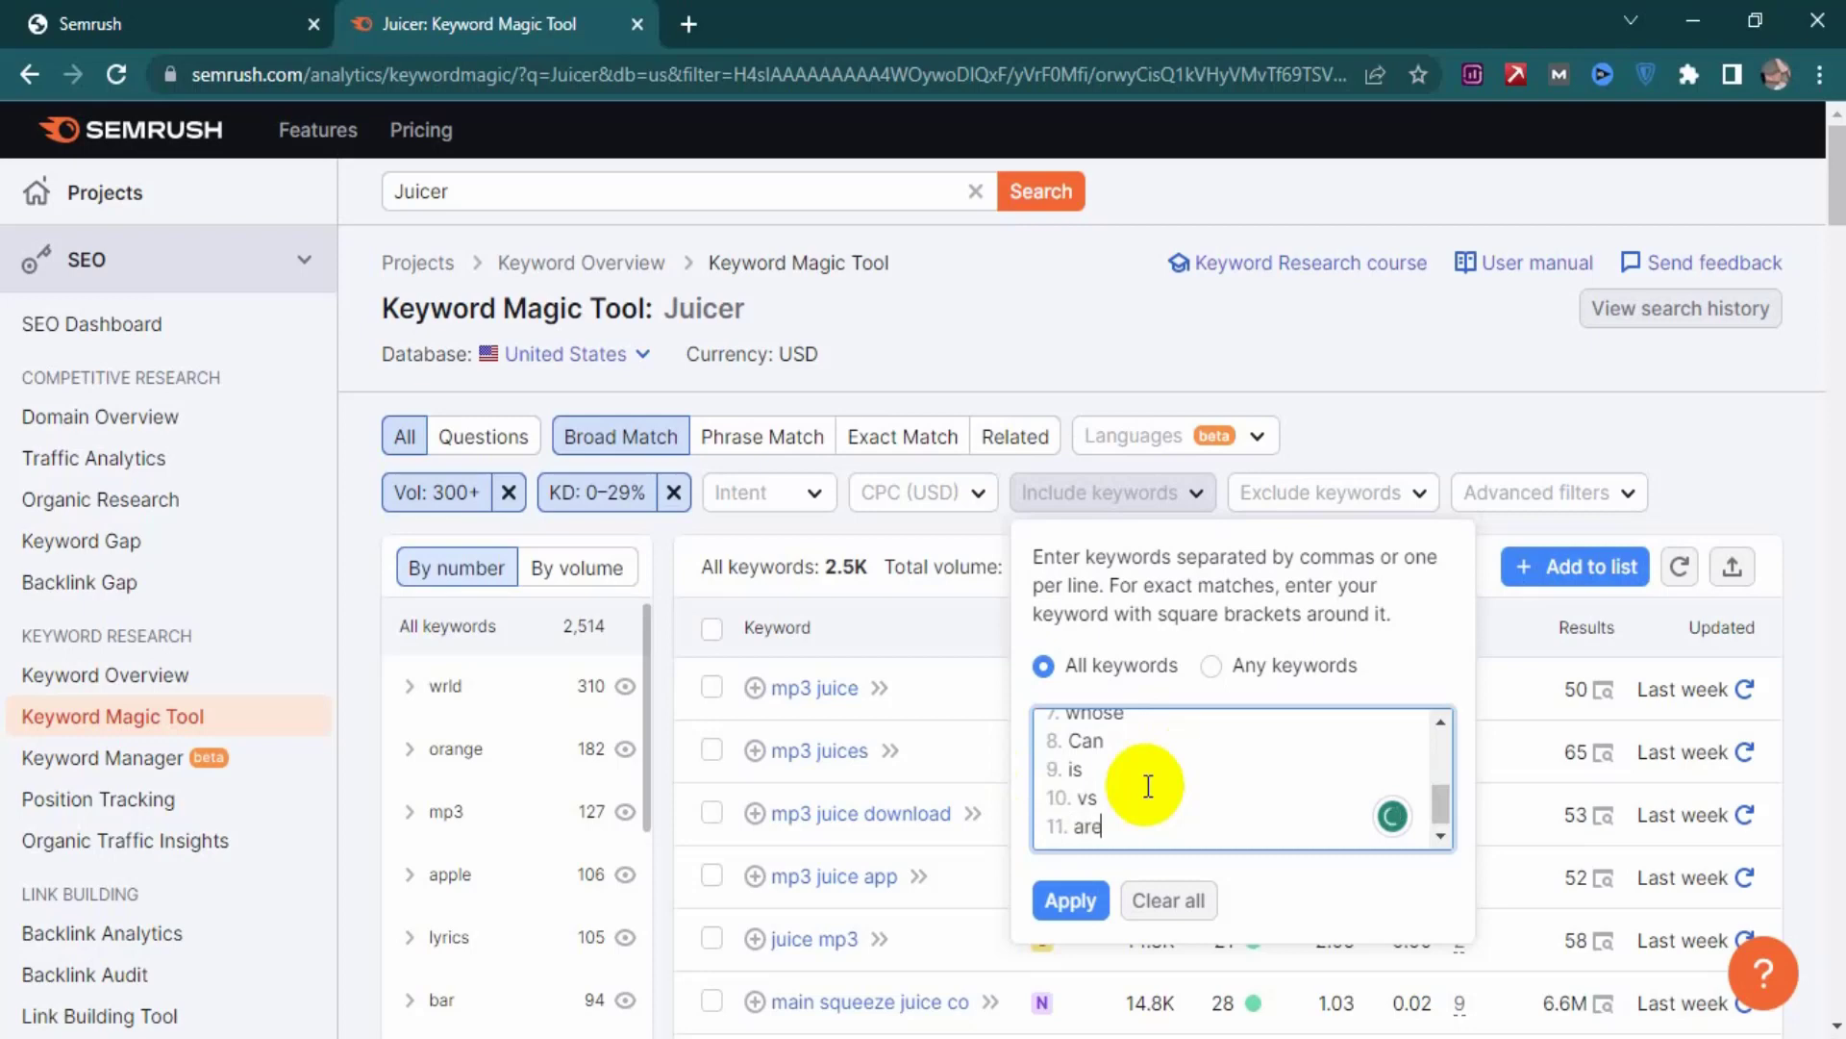
key("Return")
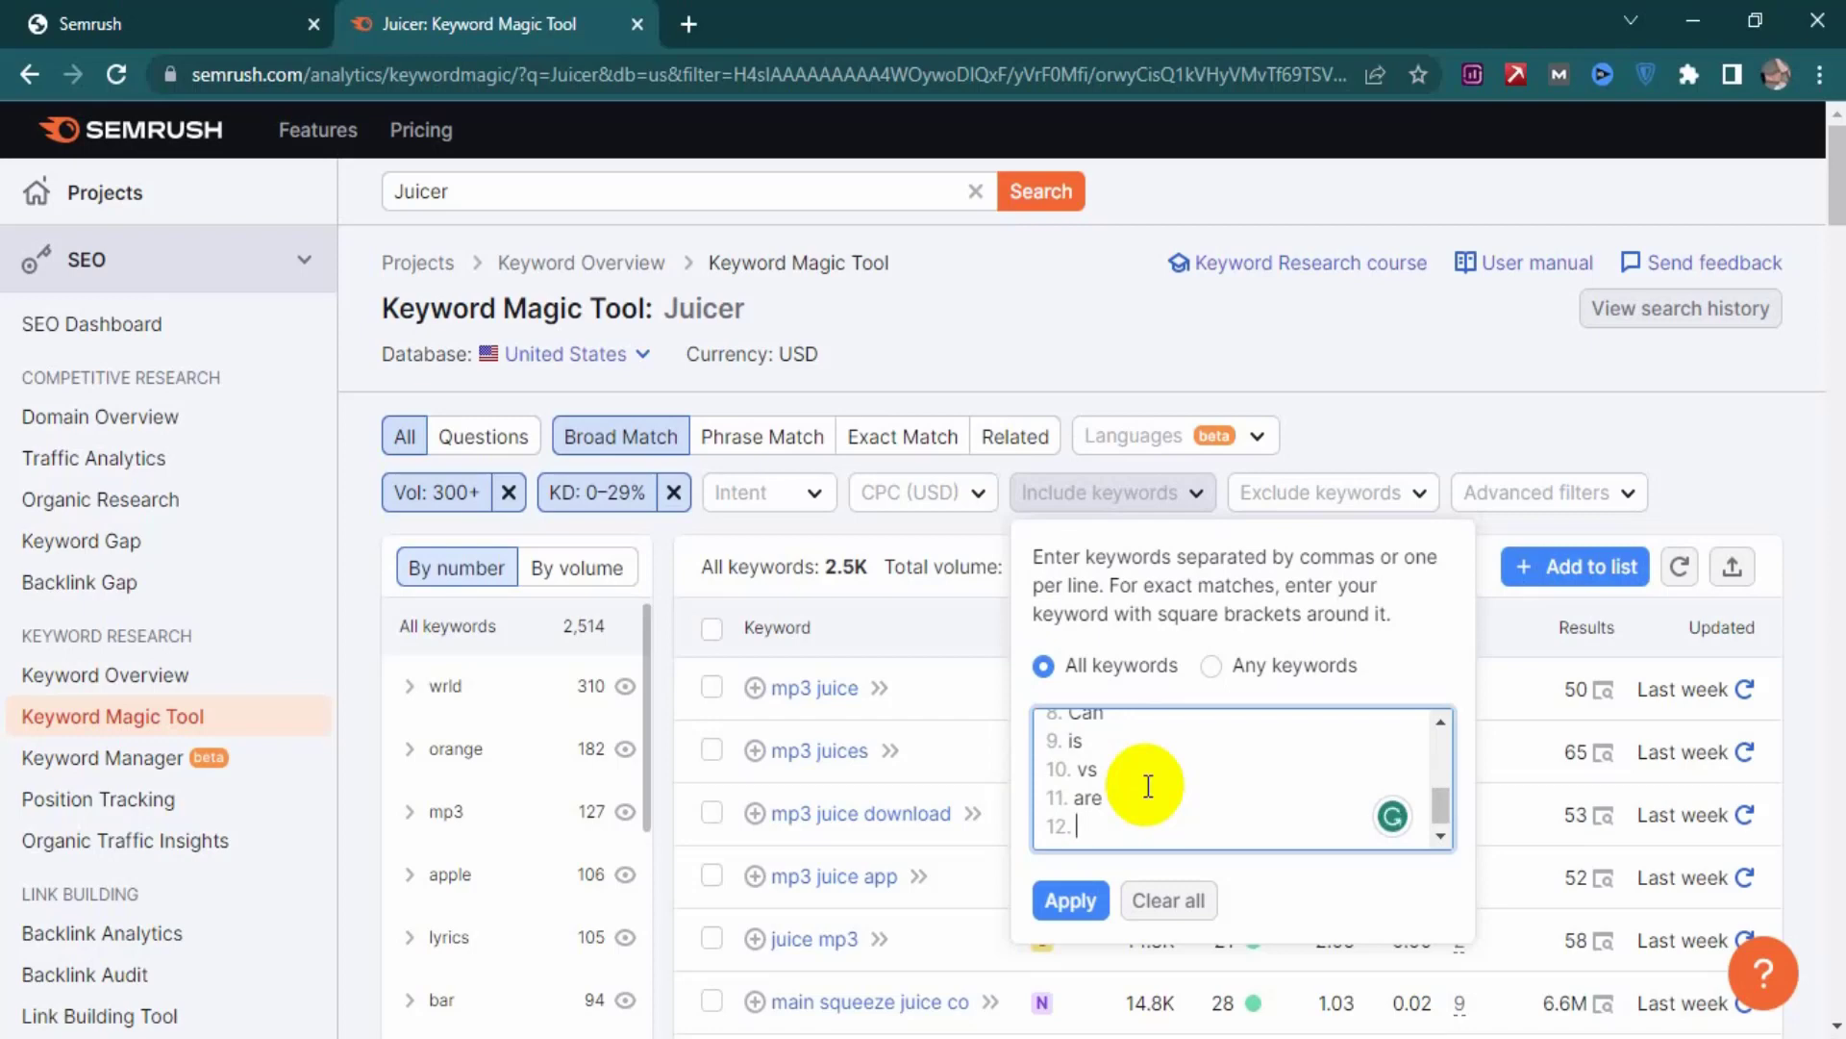
- Add best, top and cheap to the included keywords
key("Return")
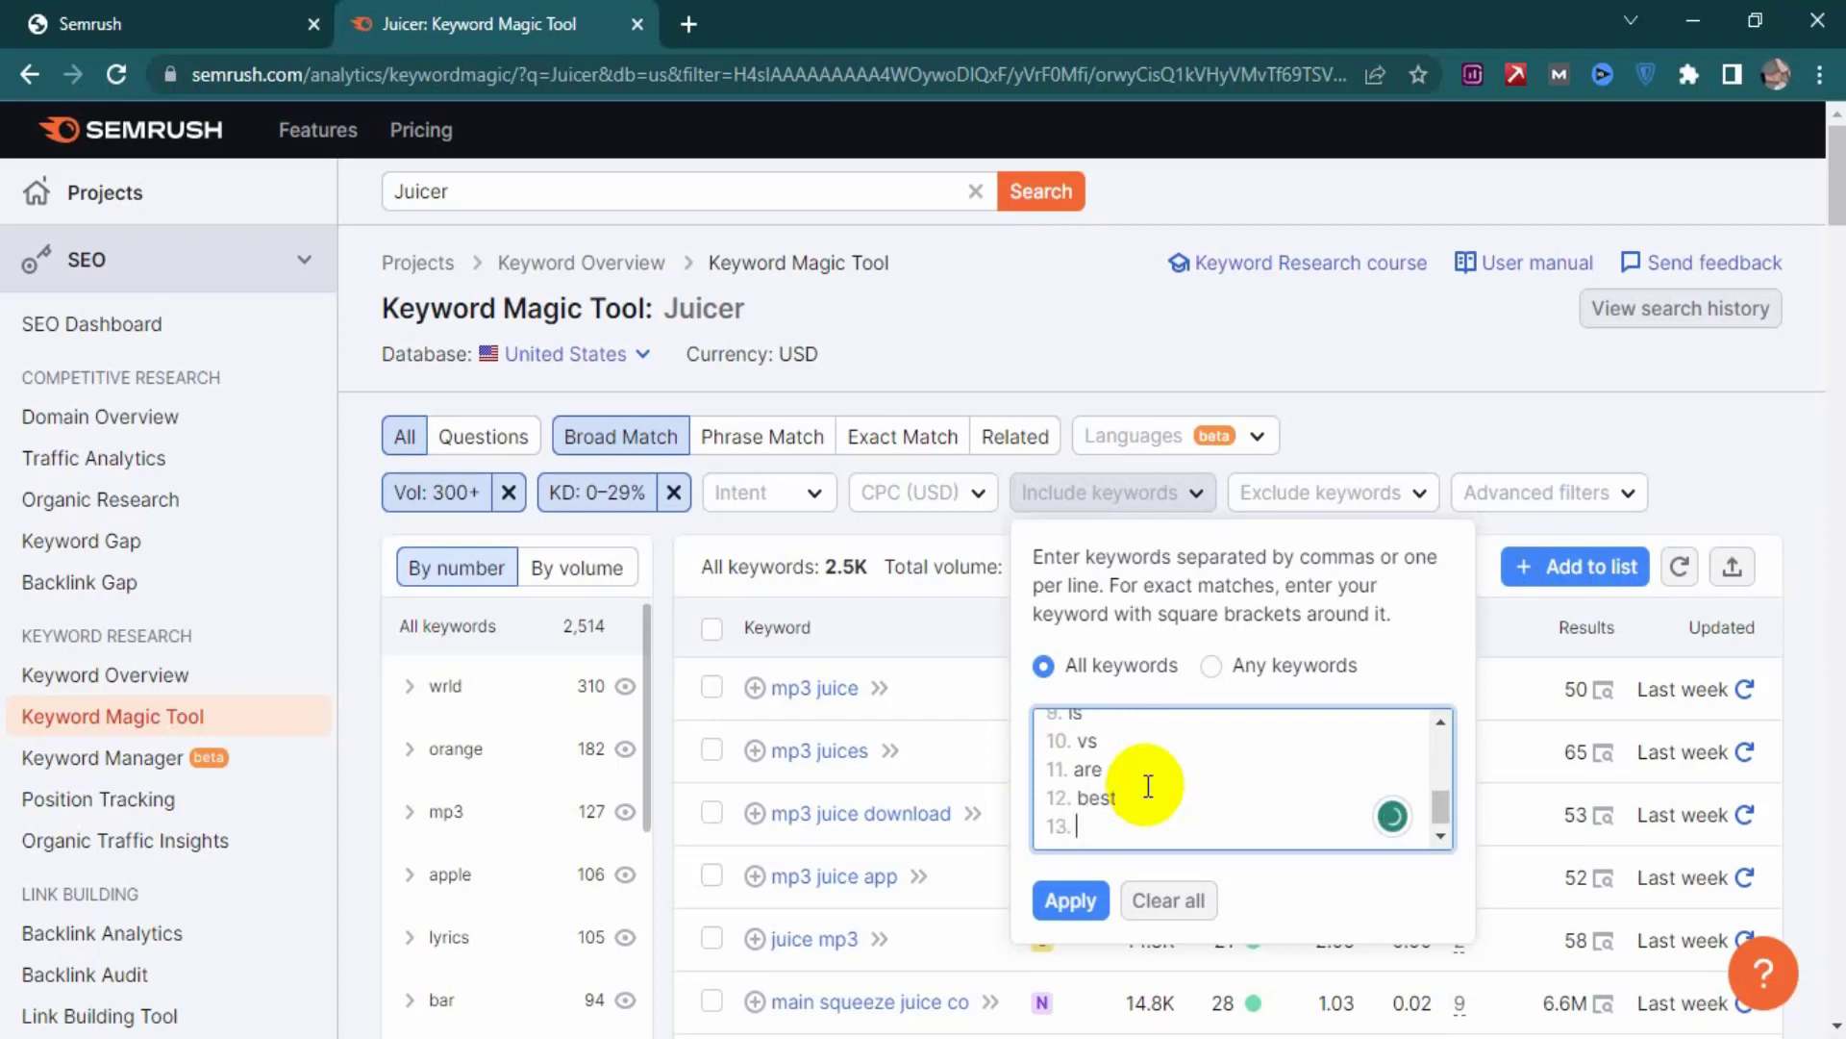
type("tp")
key("BackSpace")
type("op")
key("Return")
type("cheap")
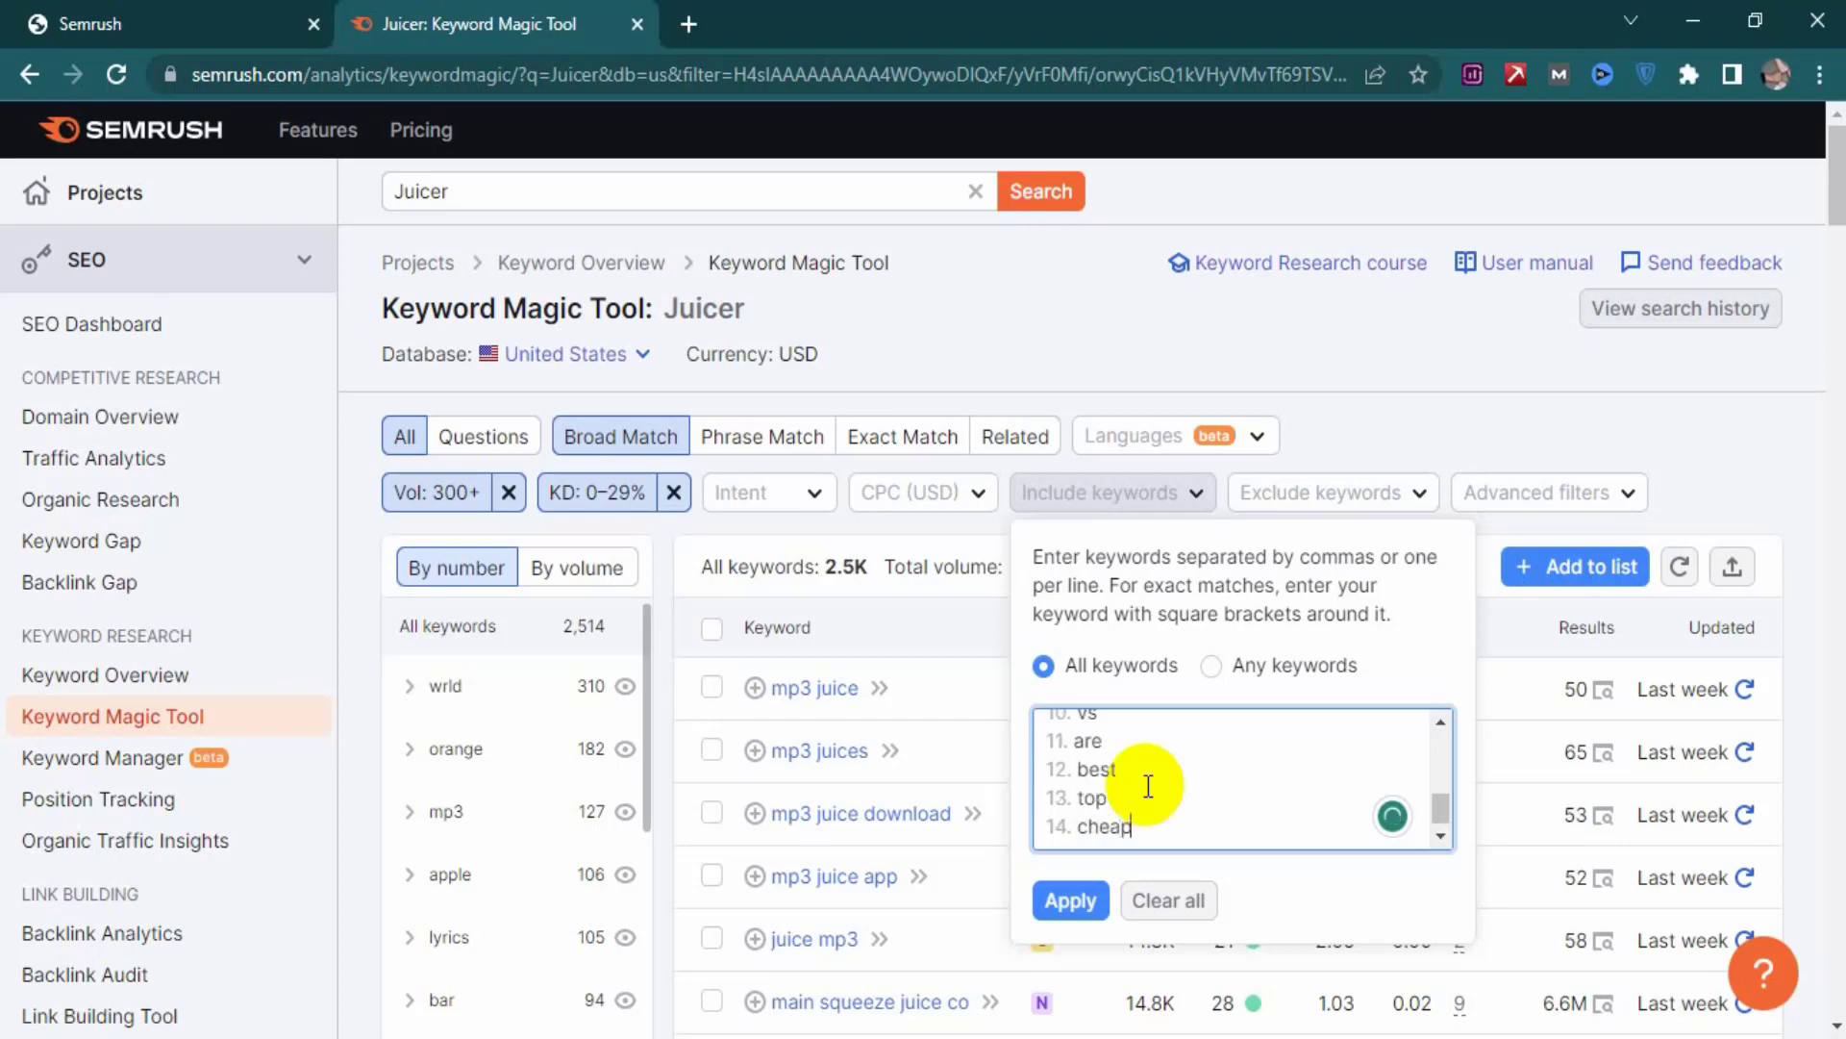
- Add under, review and guide to the included keywords, and try filtering the list by all the entered words
key("Return")
type("under")
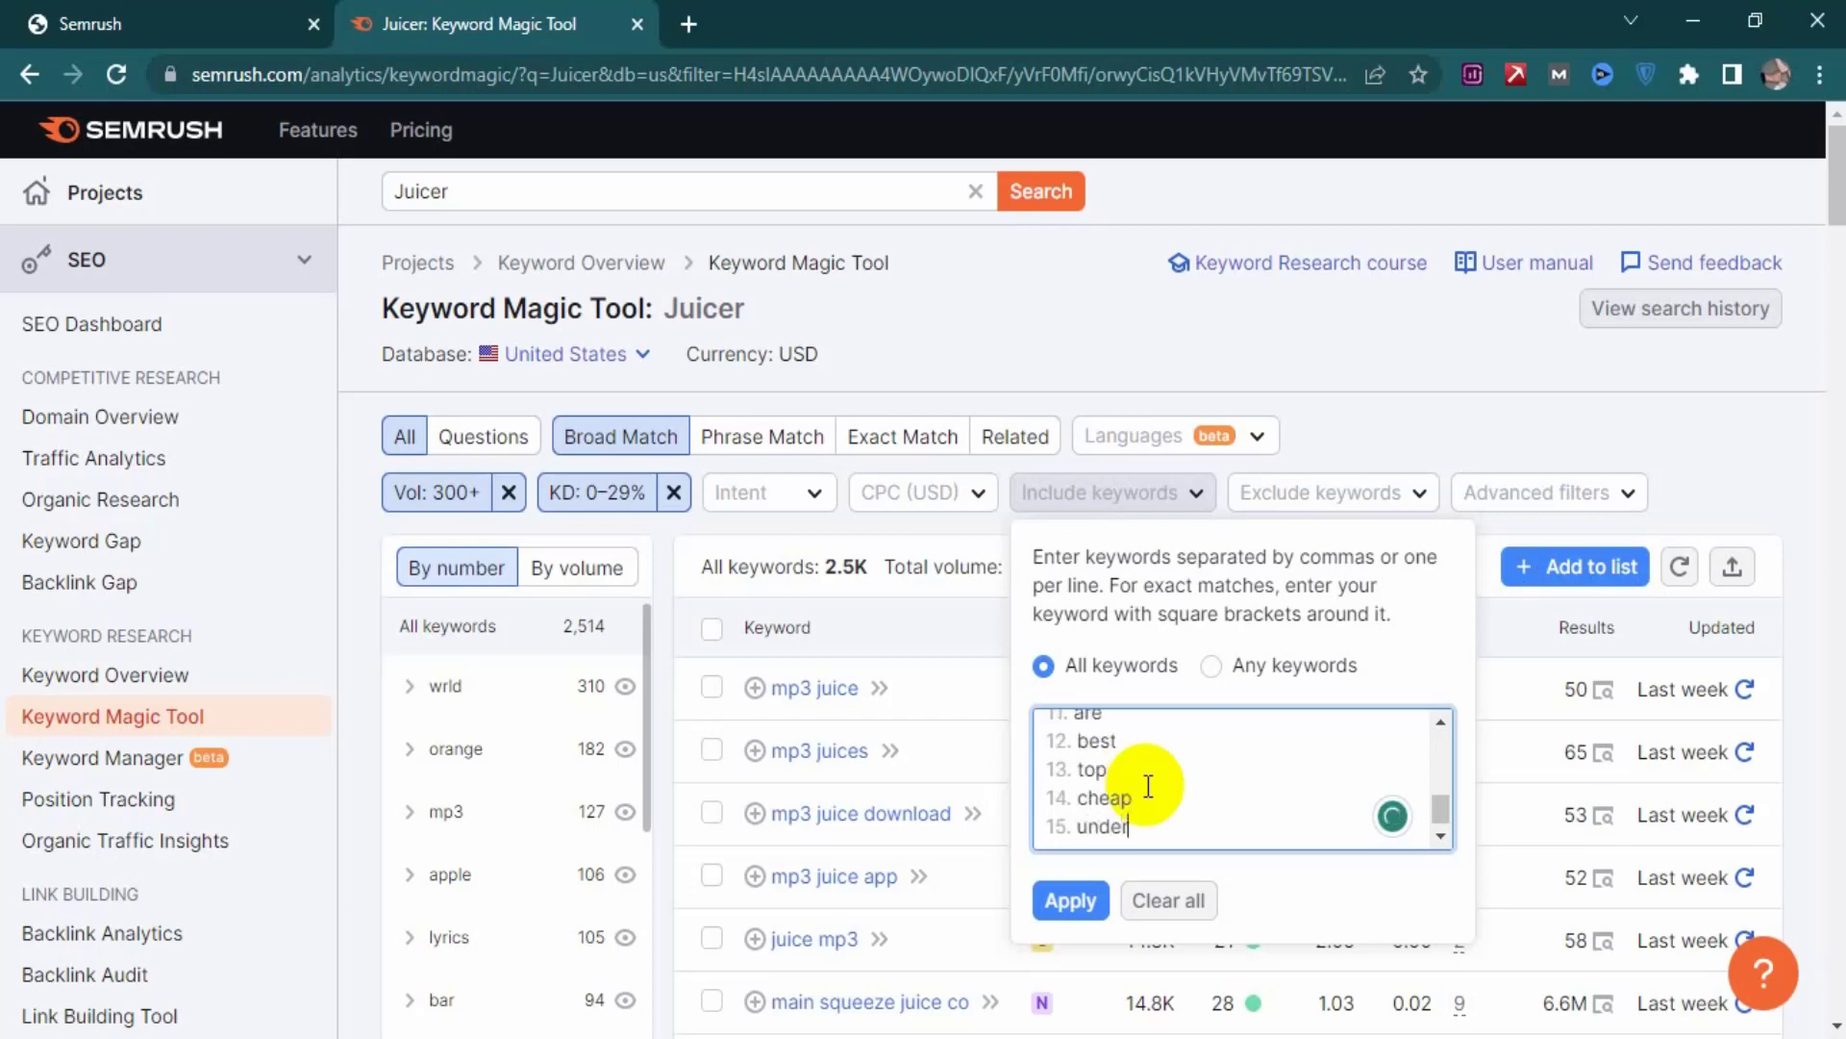
key("Return")
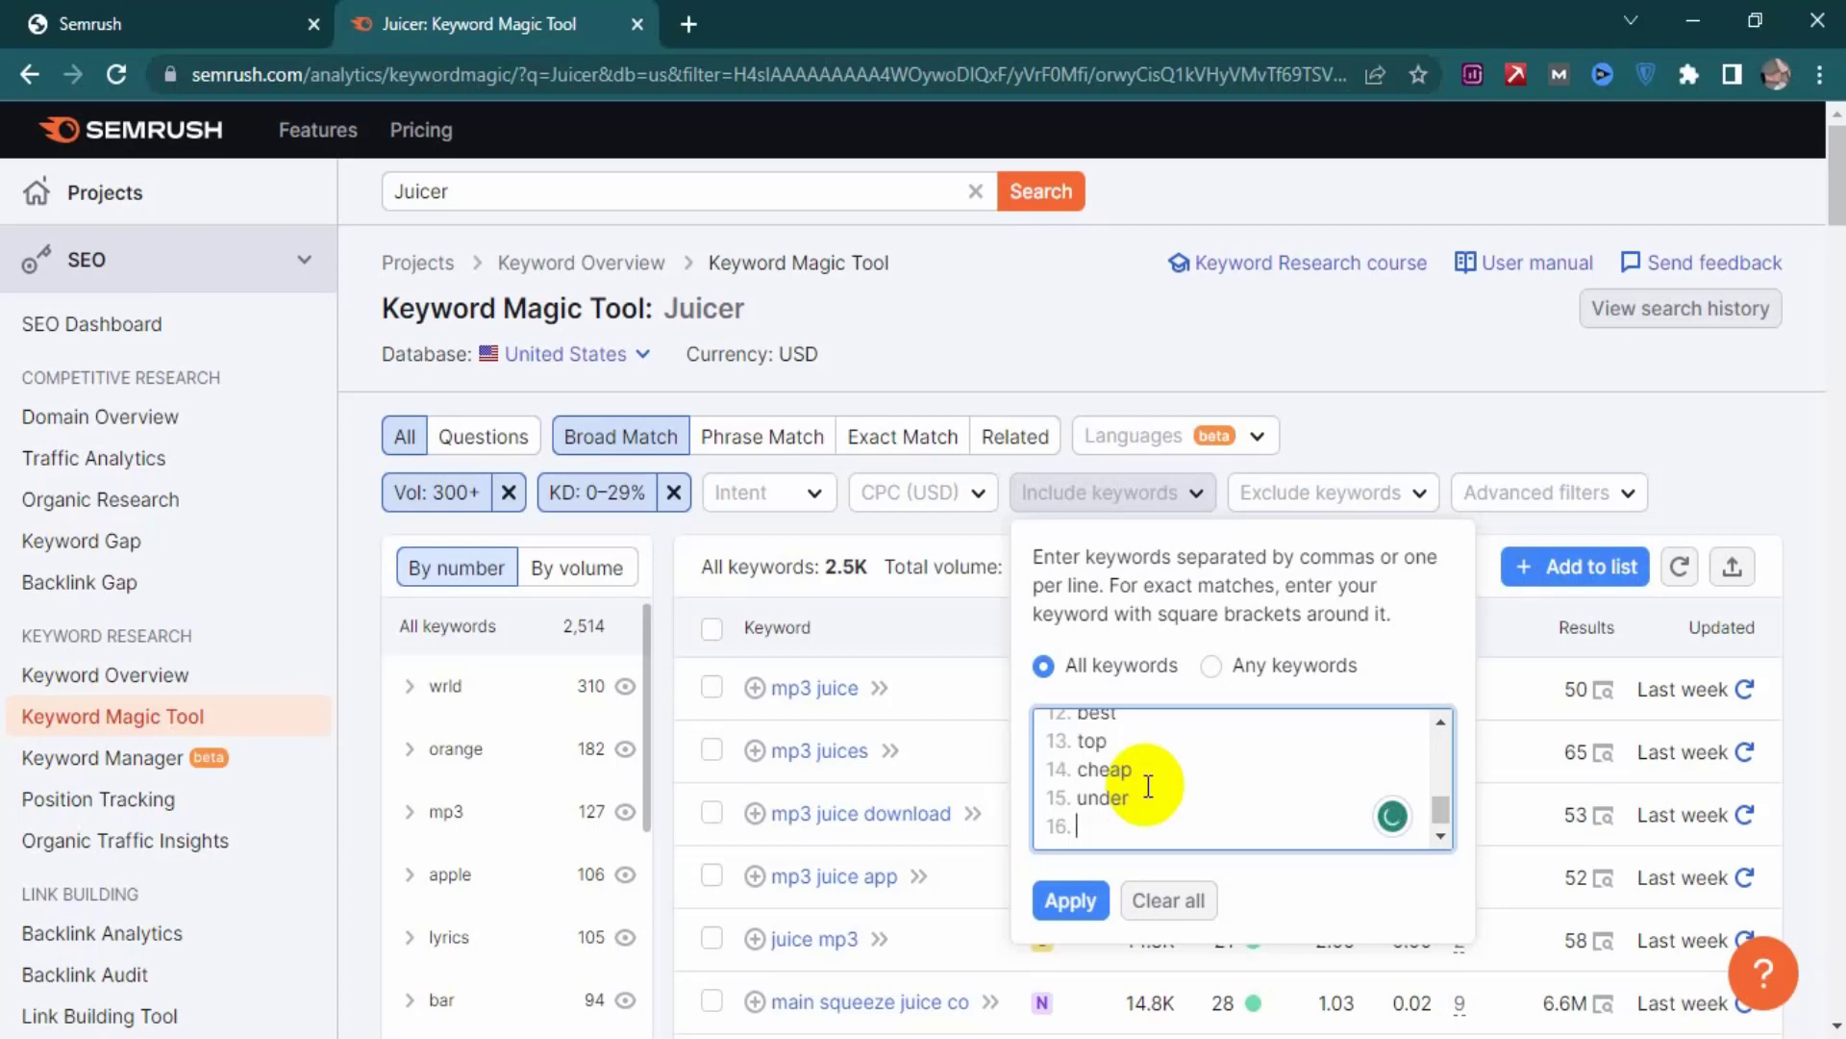
type("review")
key("Return")
type("guide")
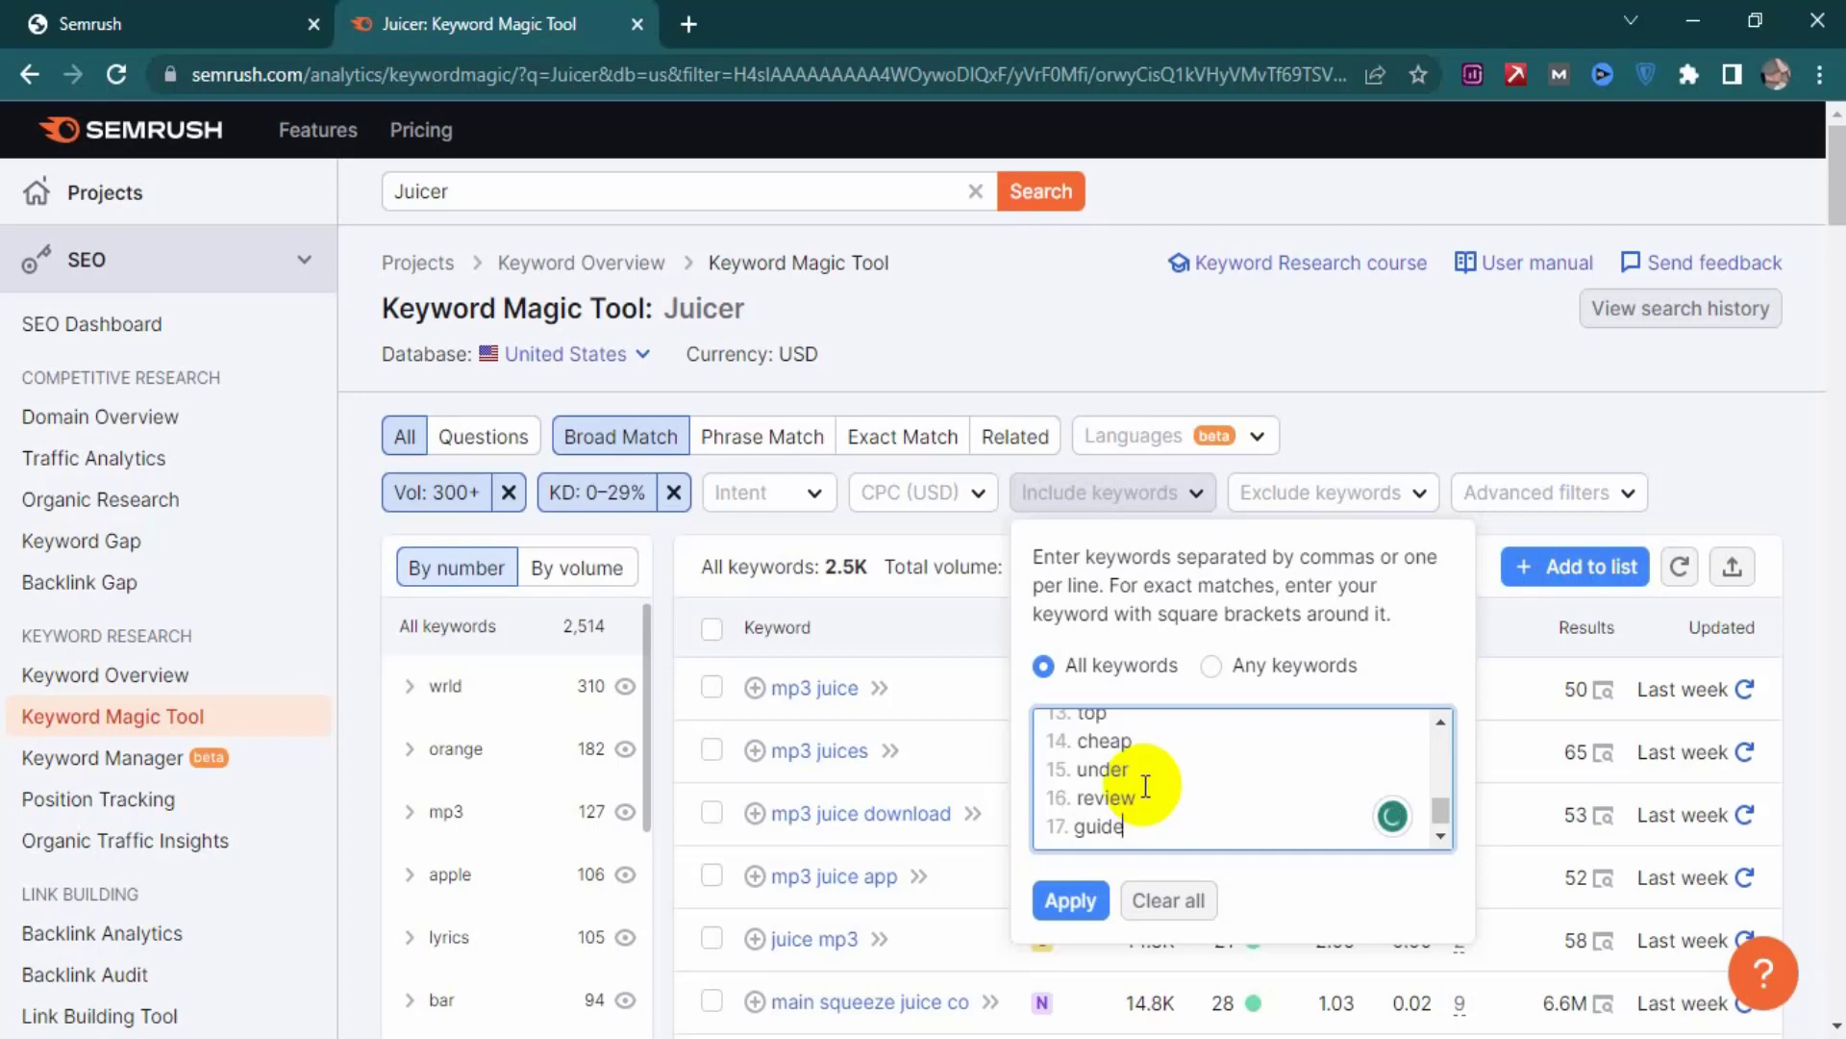
scroll(1225, 772, "up", 5)
scroll(1245, 775, "down", 5)
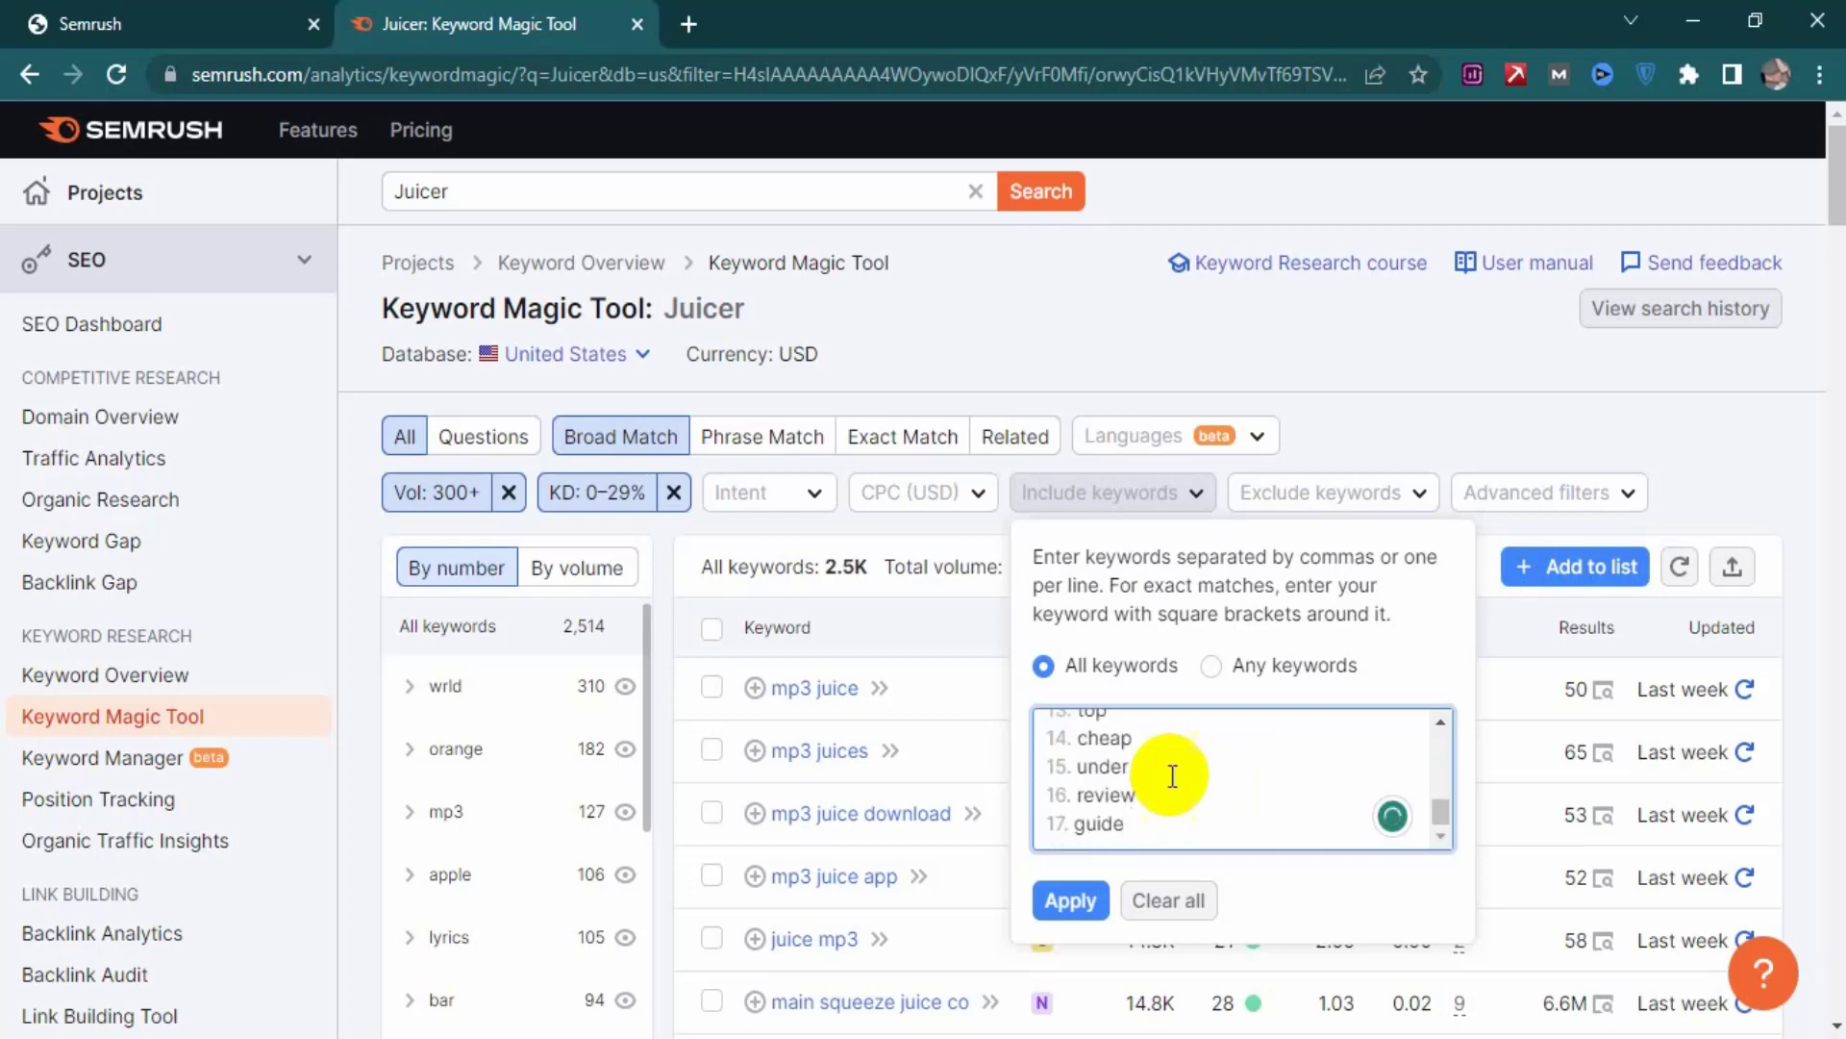
left_click(1075, 921)
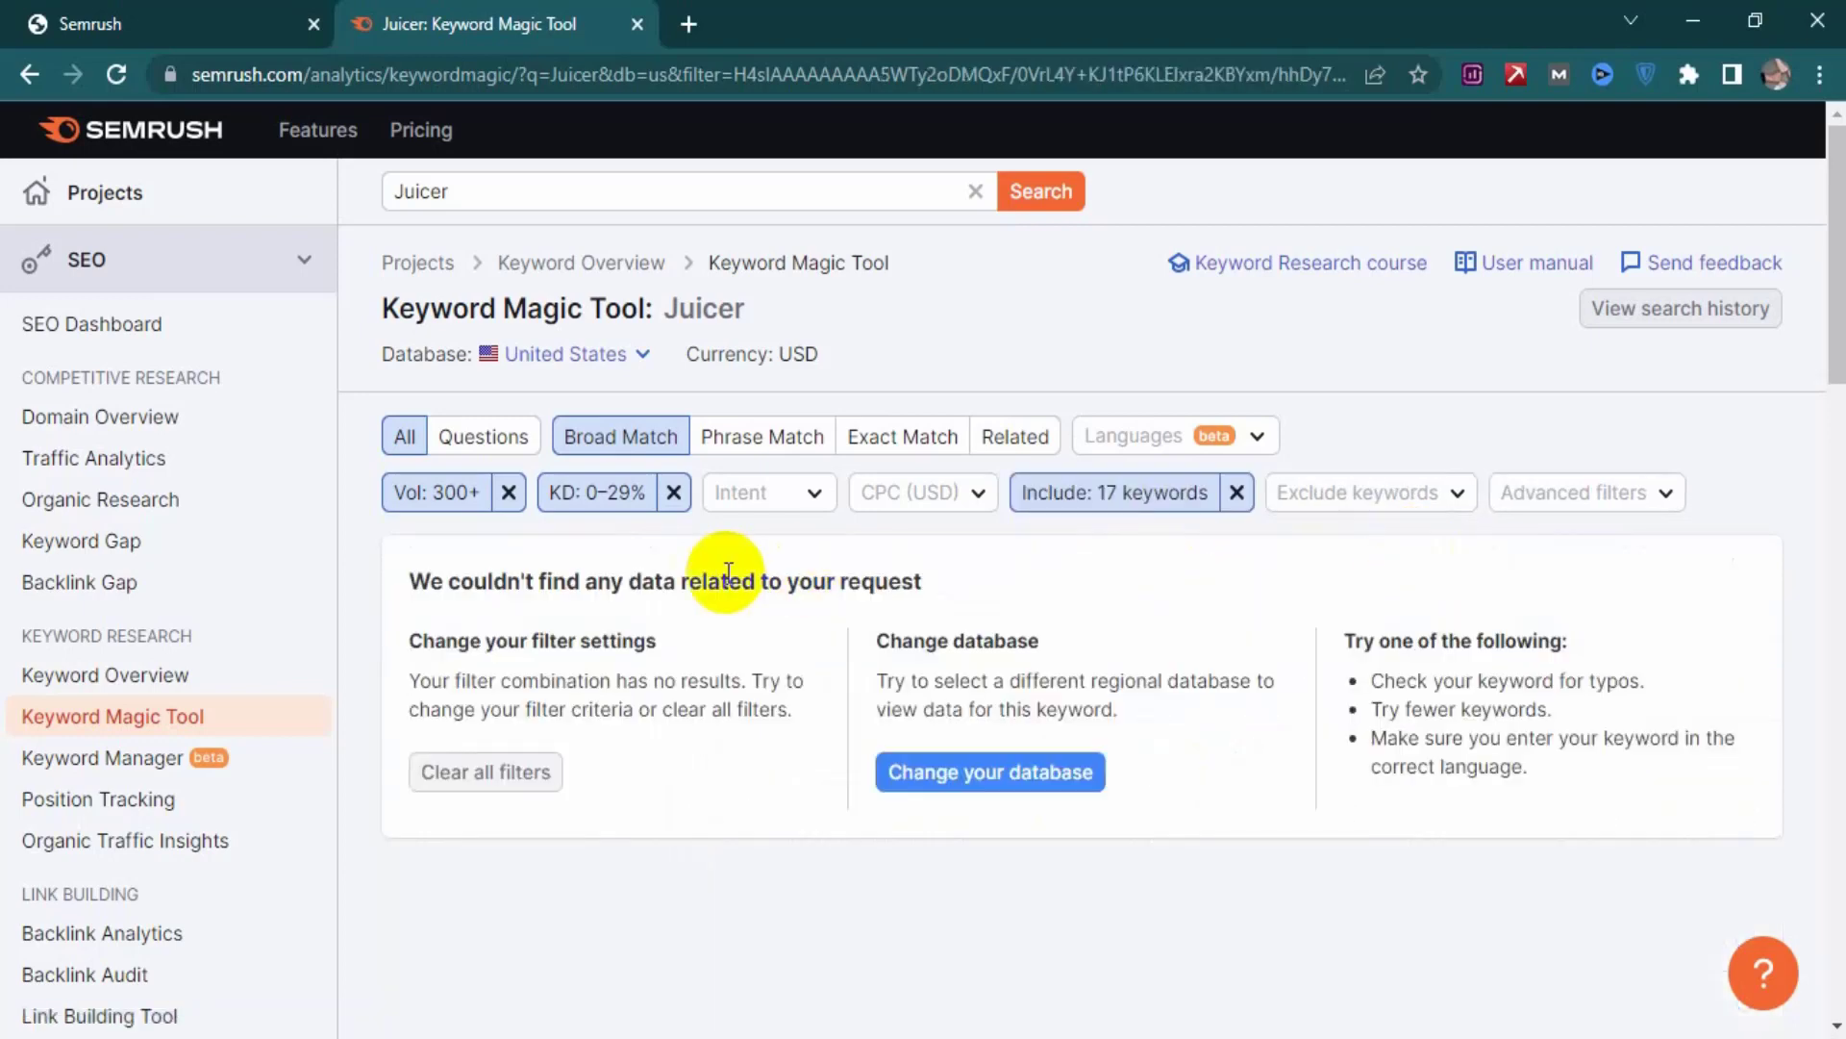
- Clear the included-keywords filter and start a new include list with what, when, who and why on separate lines
left_click(1233, 510)
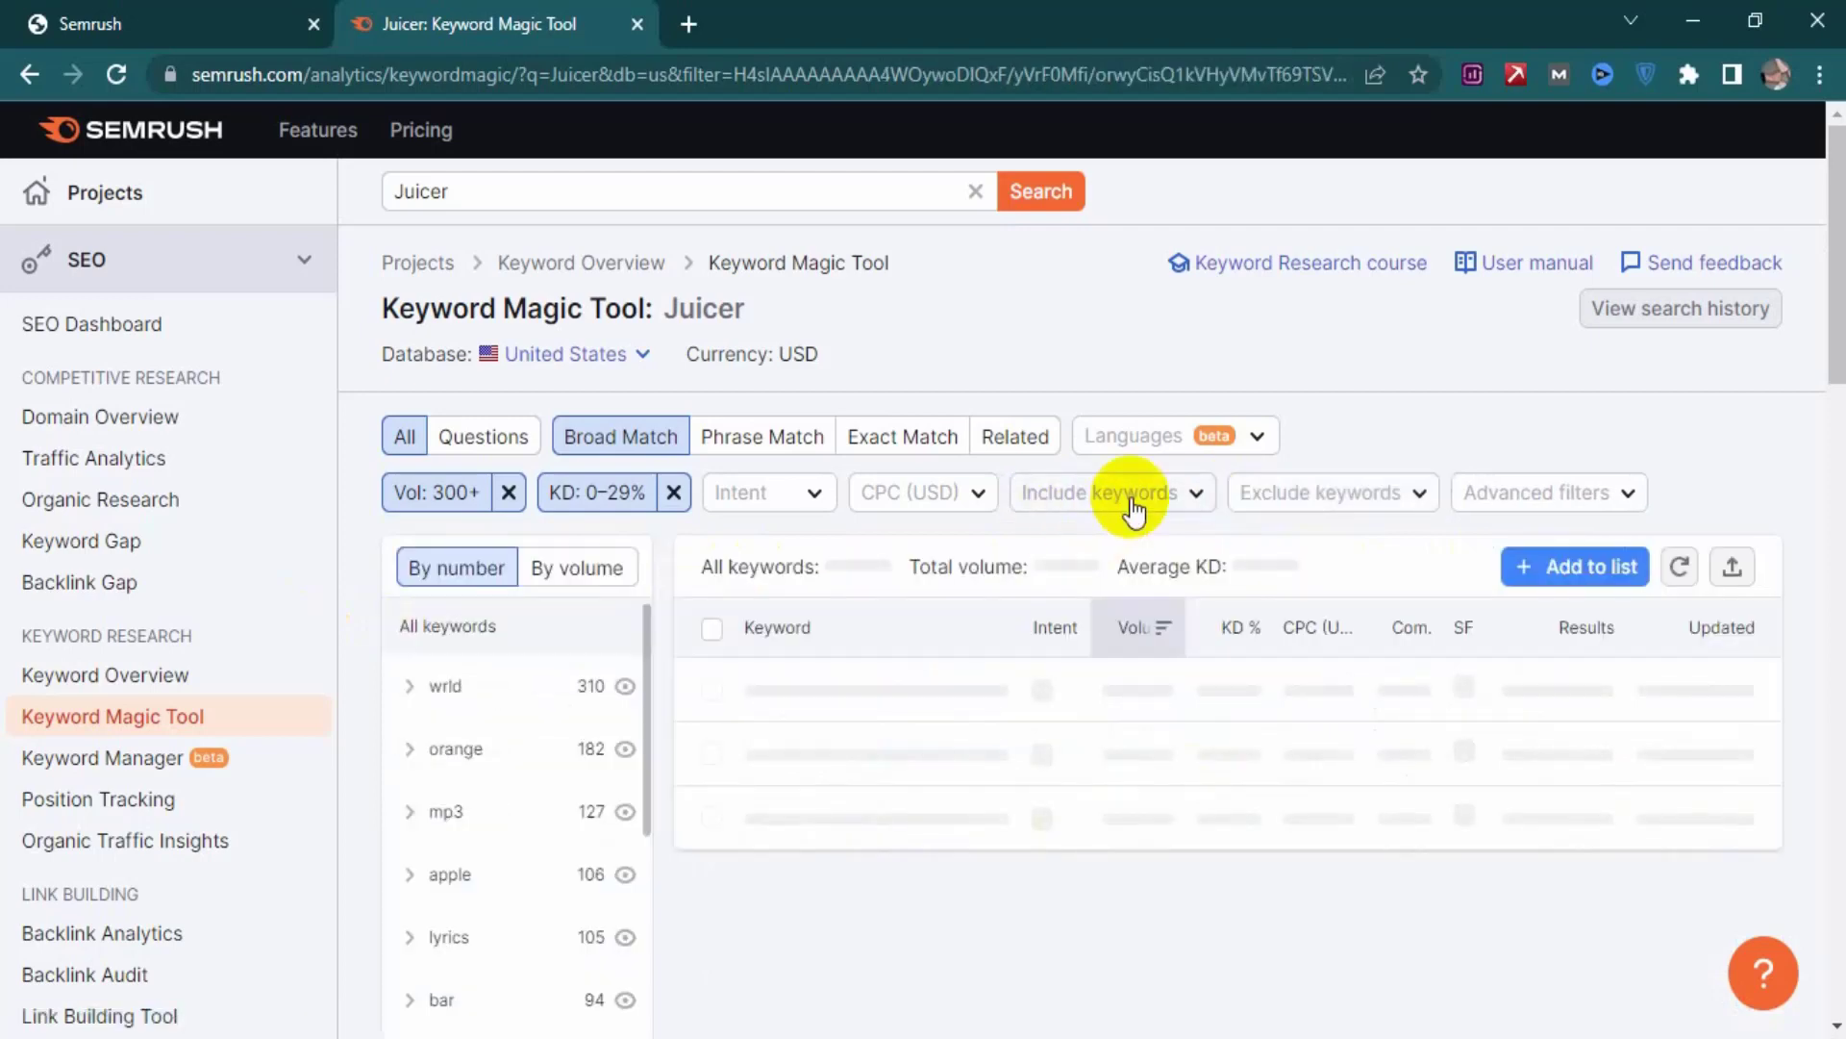
left_click(1101, 539)
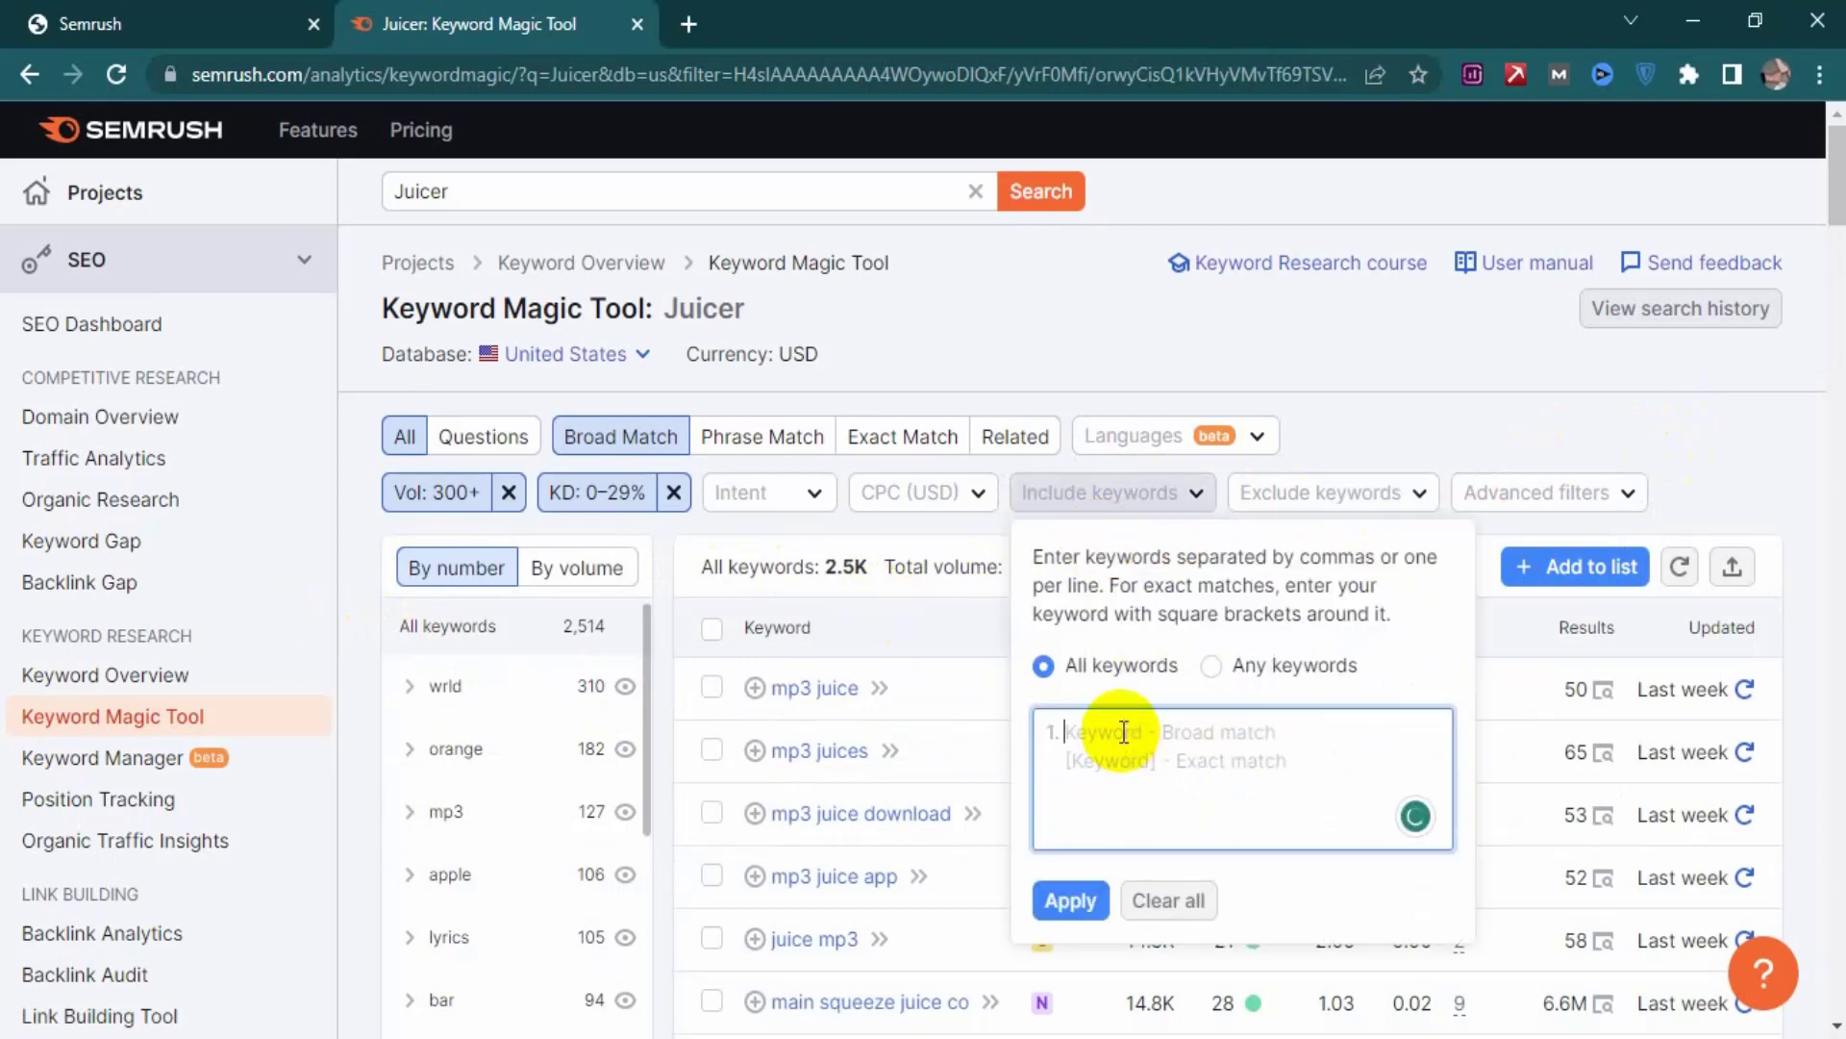
type("what")
key("Return")
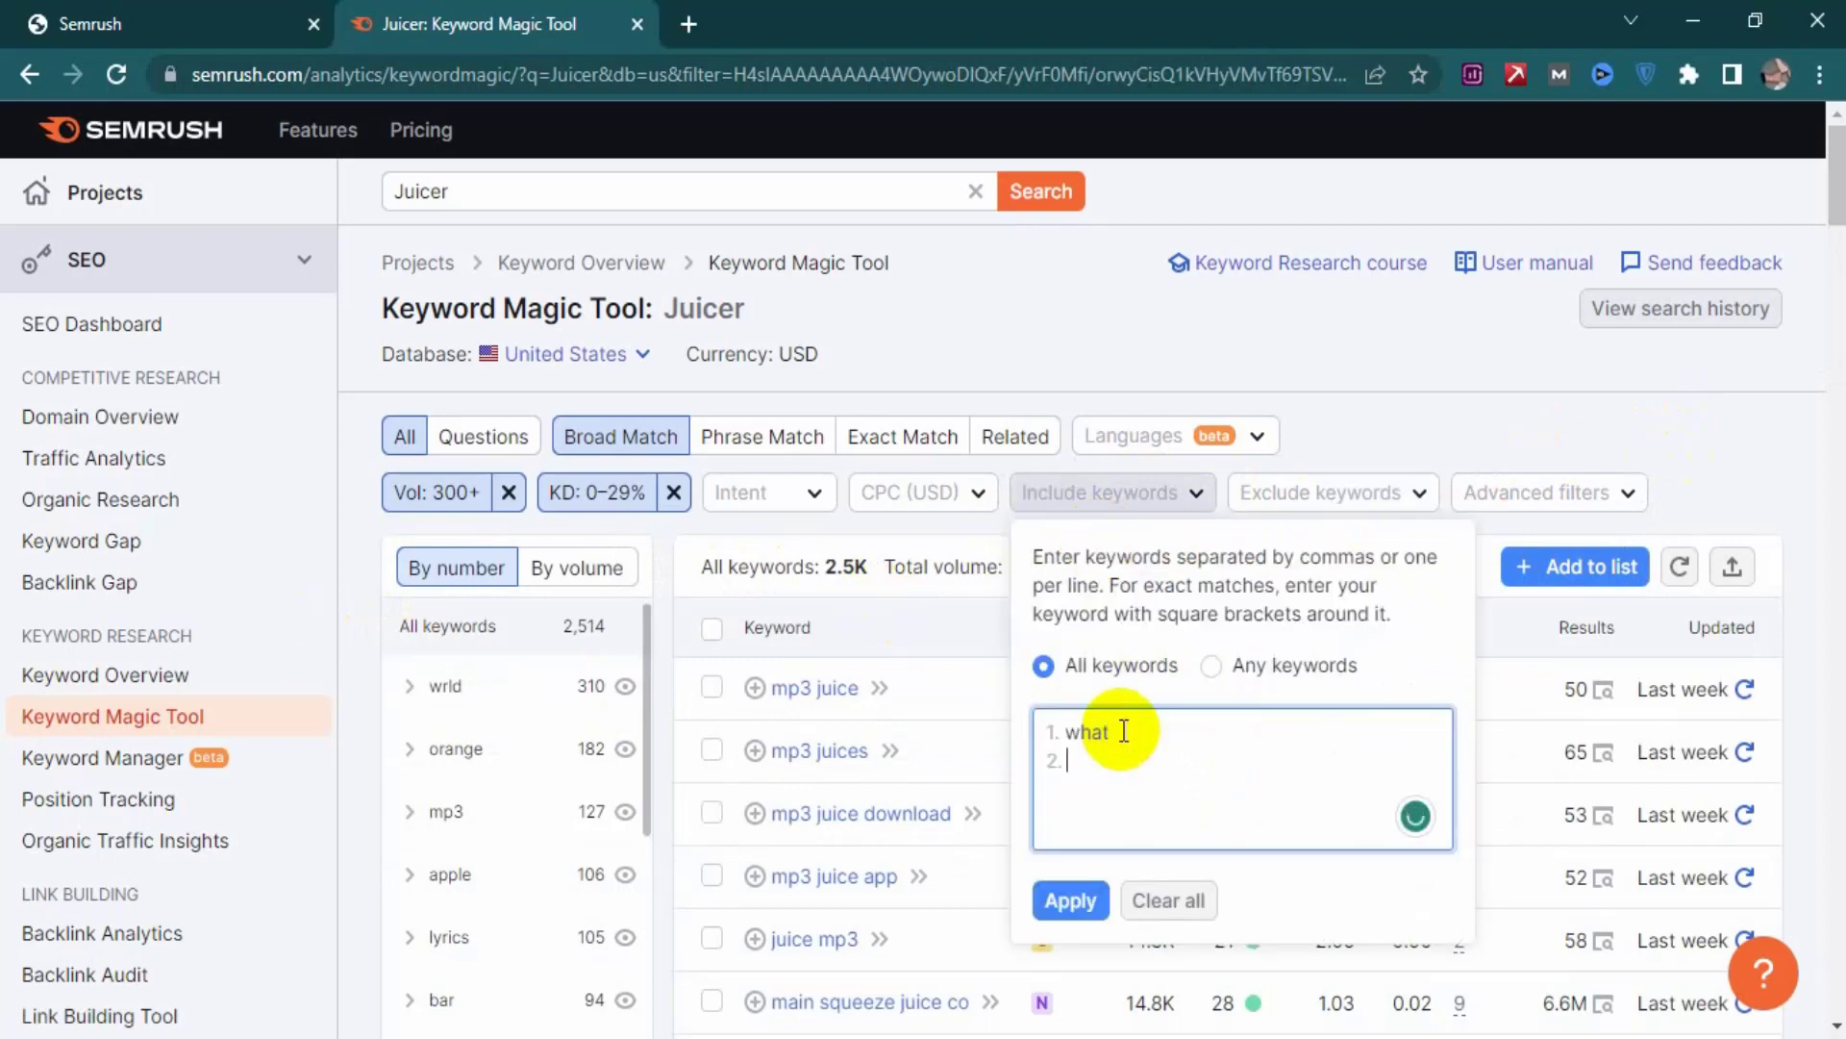
type("when")
key("Return")
type("who")
key("Return")
type("why")
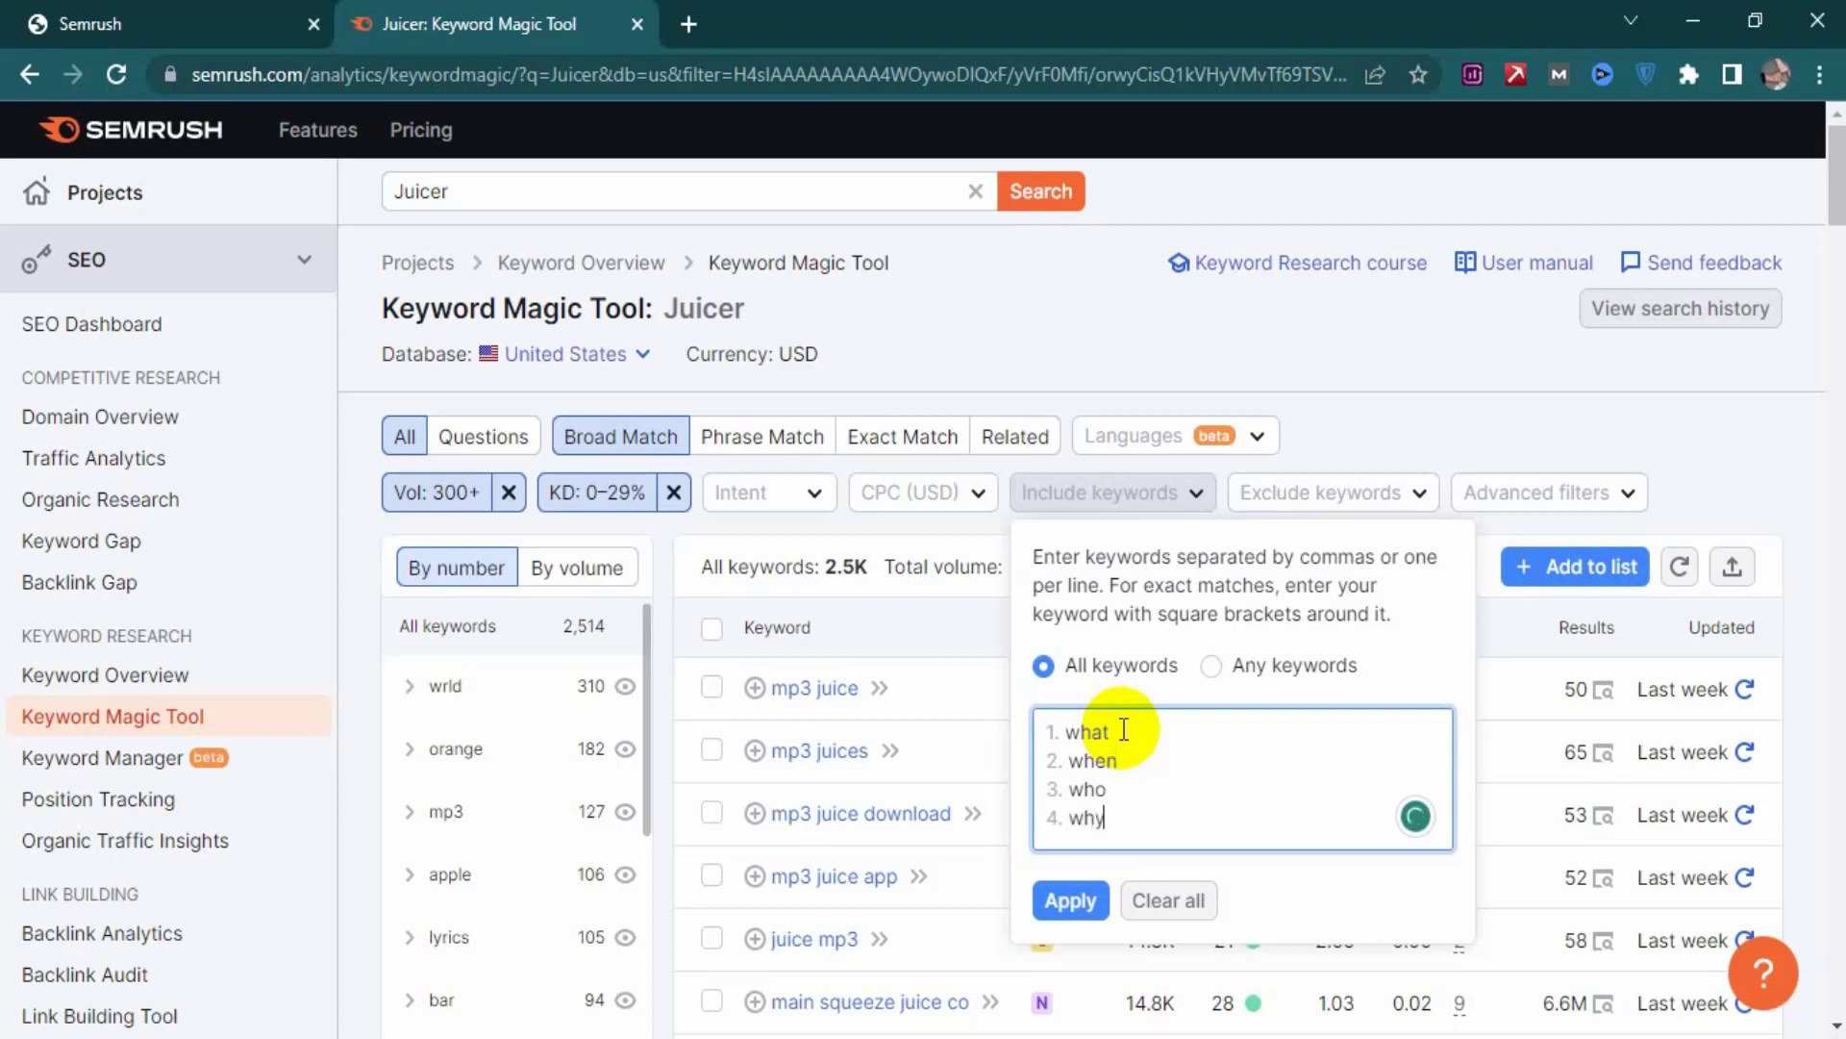
- Add whose, where and how to the included keywords, each on its own line
key("Return")
type("whose")
key("Return")
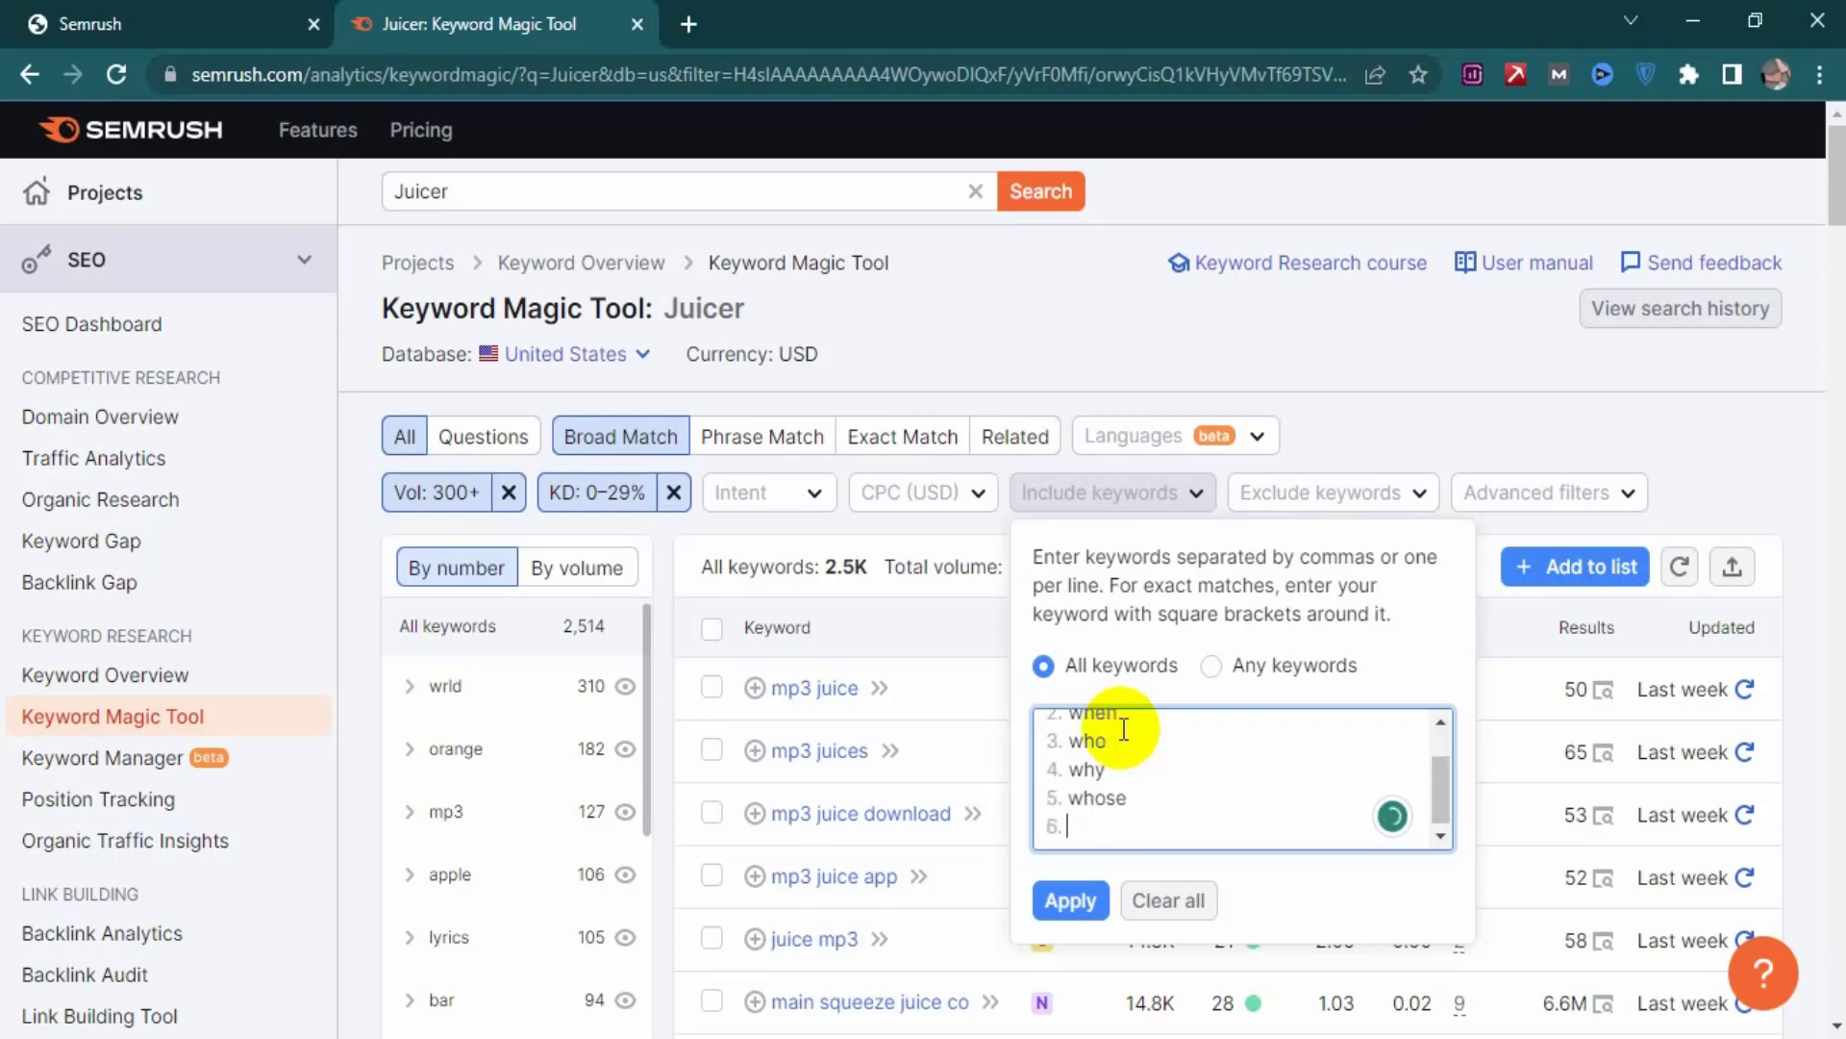
type("where")
key("Return")
type("how")
key("Return")
- Add is, are and can to the included keywords and try filtering with All keywords matching
type("is")
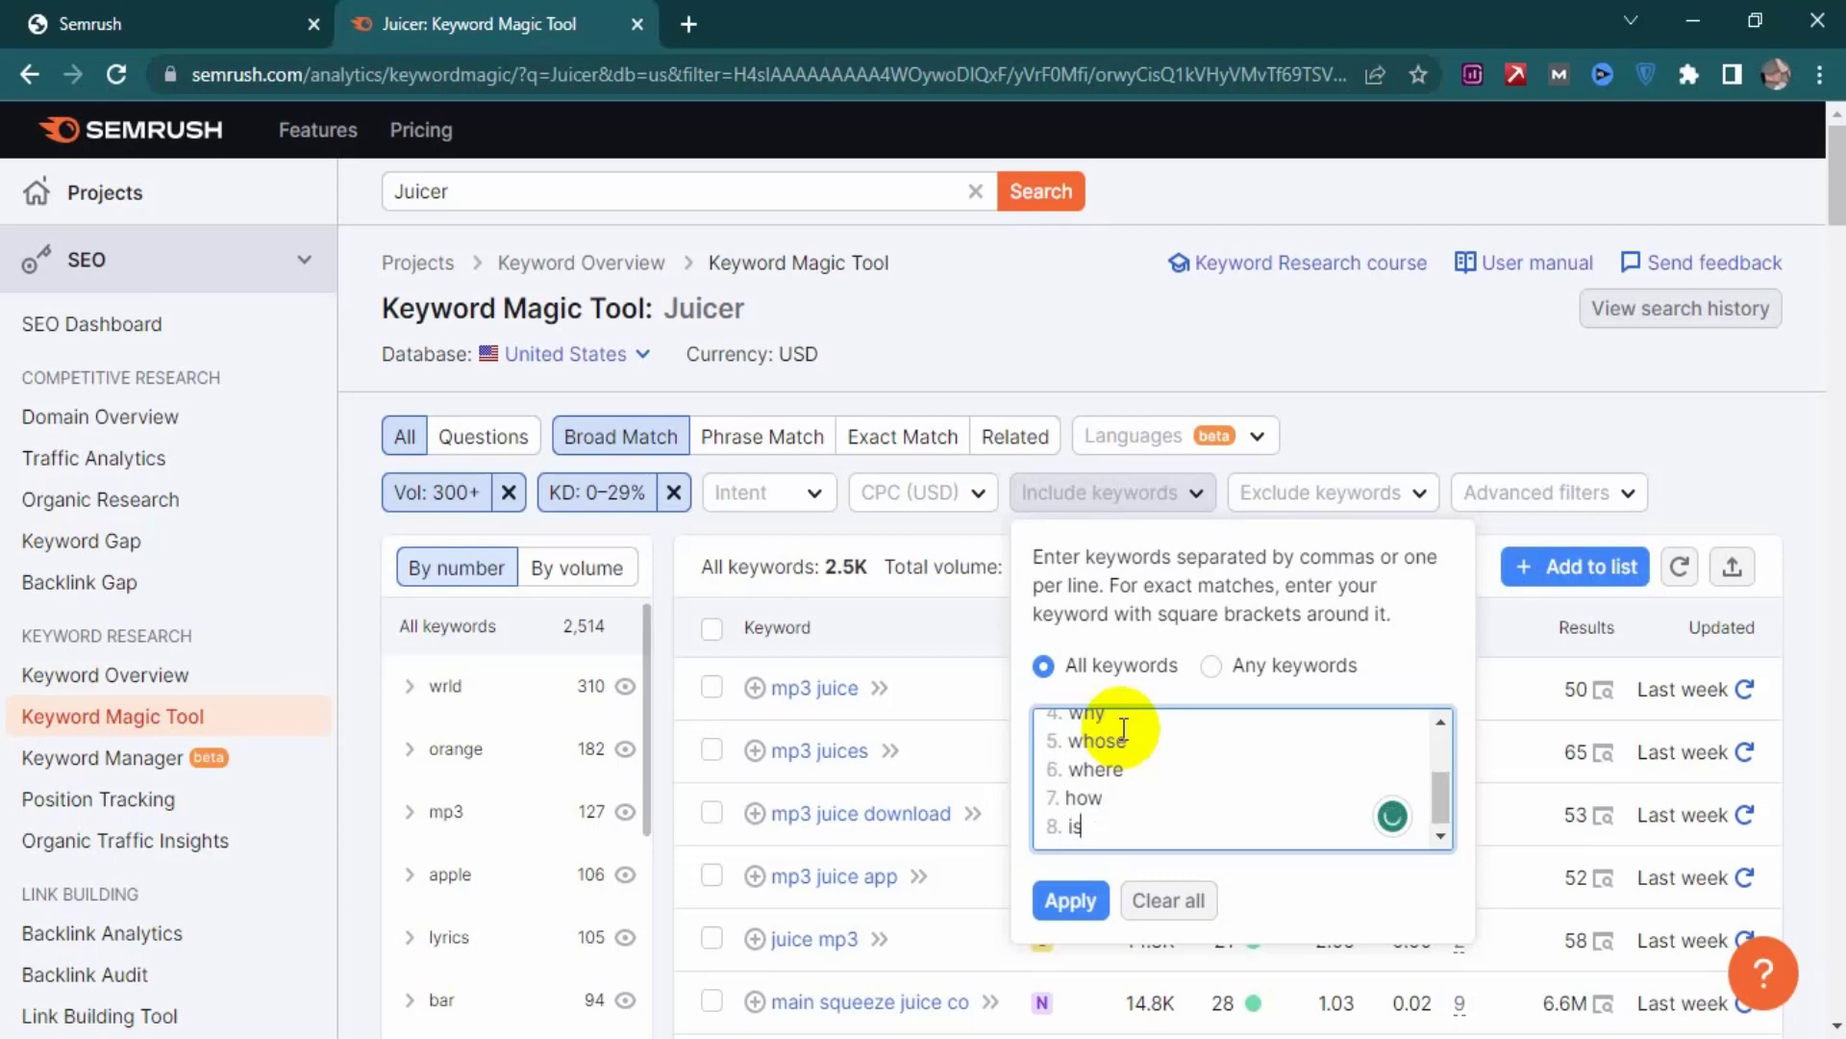
key("Return")
type("are")
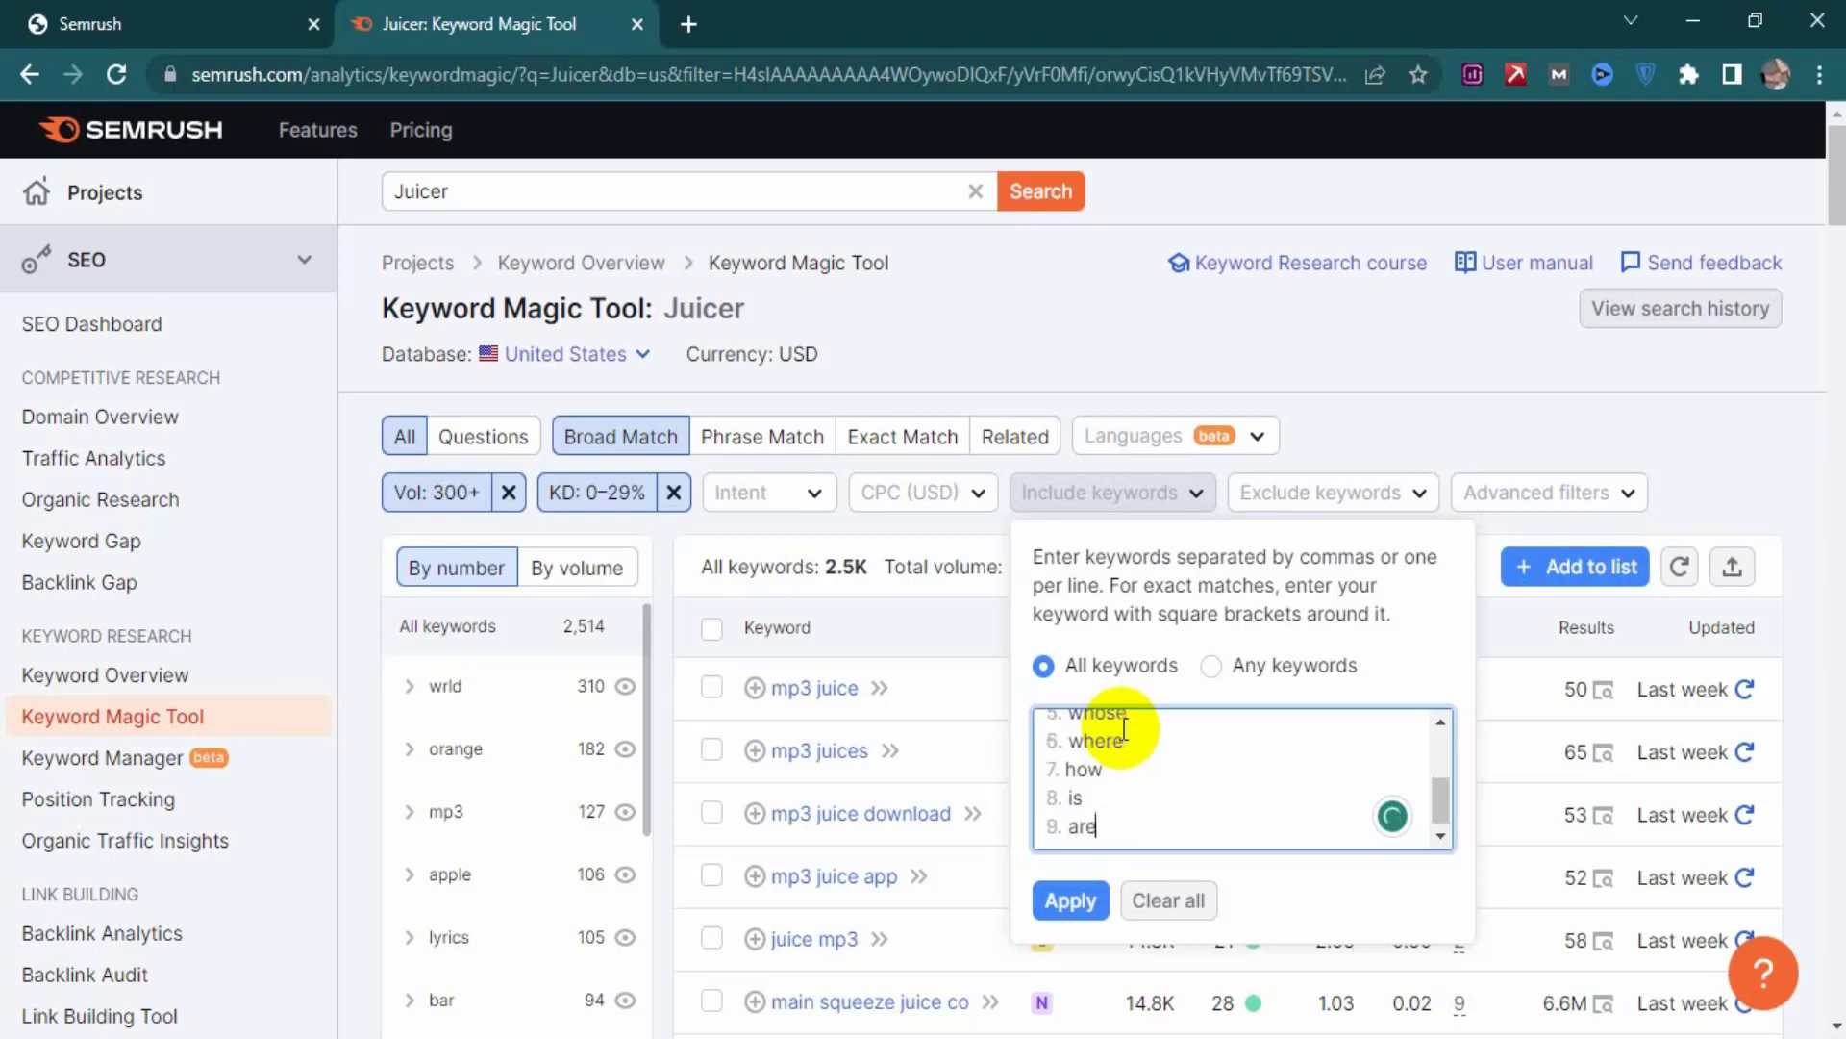
key("Return")
type("can")
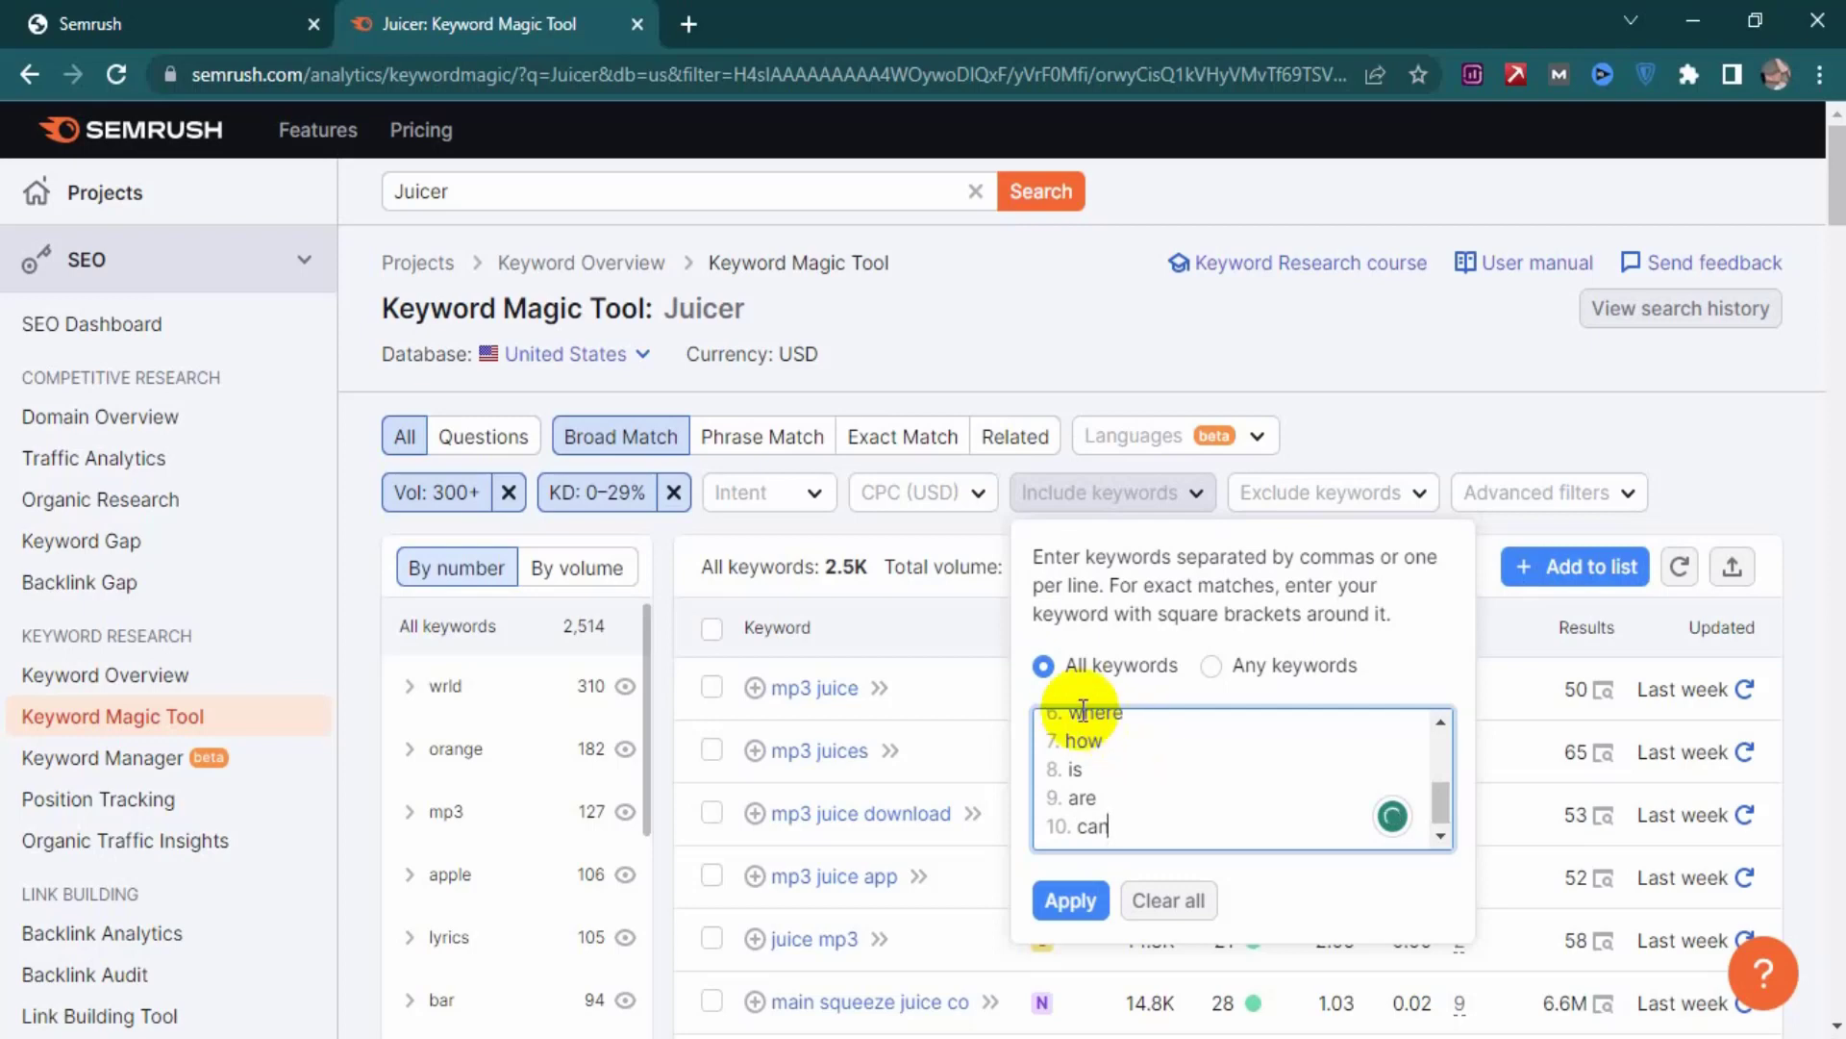
left_click(1056, 902)
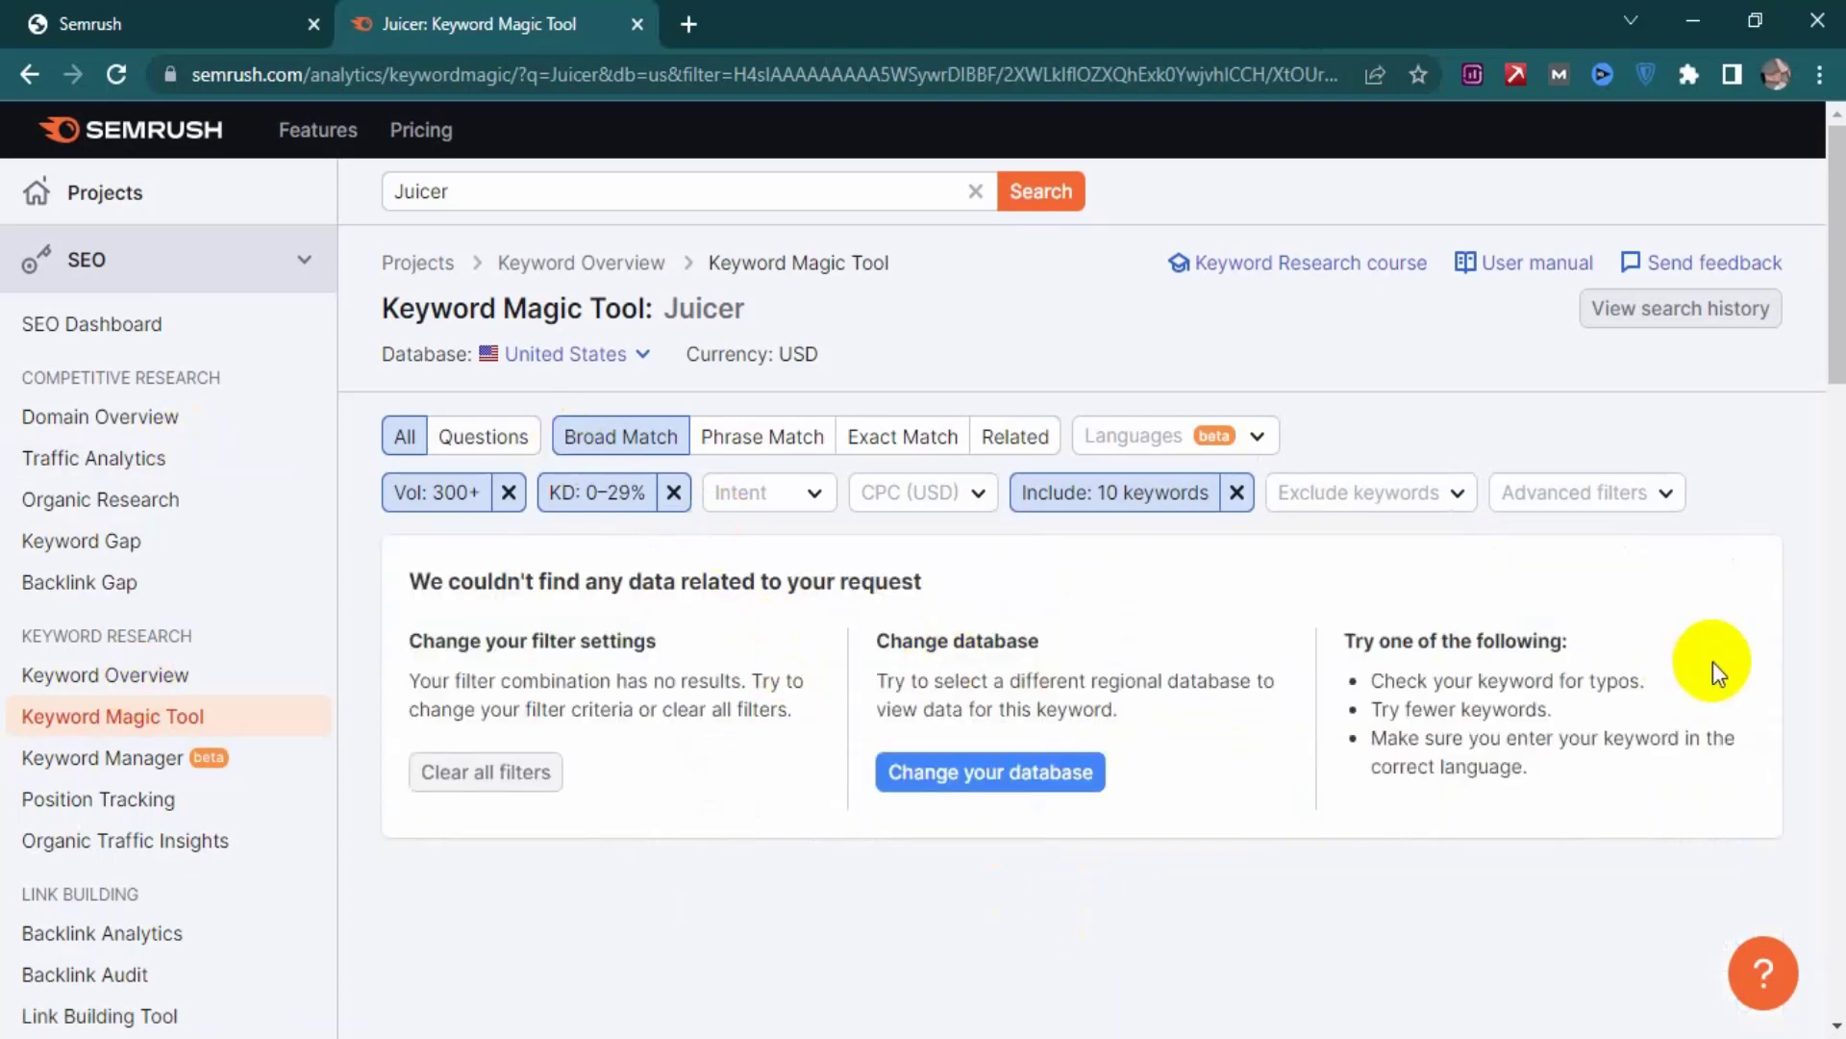
- Remove the volume filter and reapply it with a custom range starting from 300
left_click(509, 492)
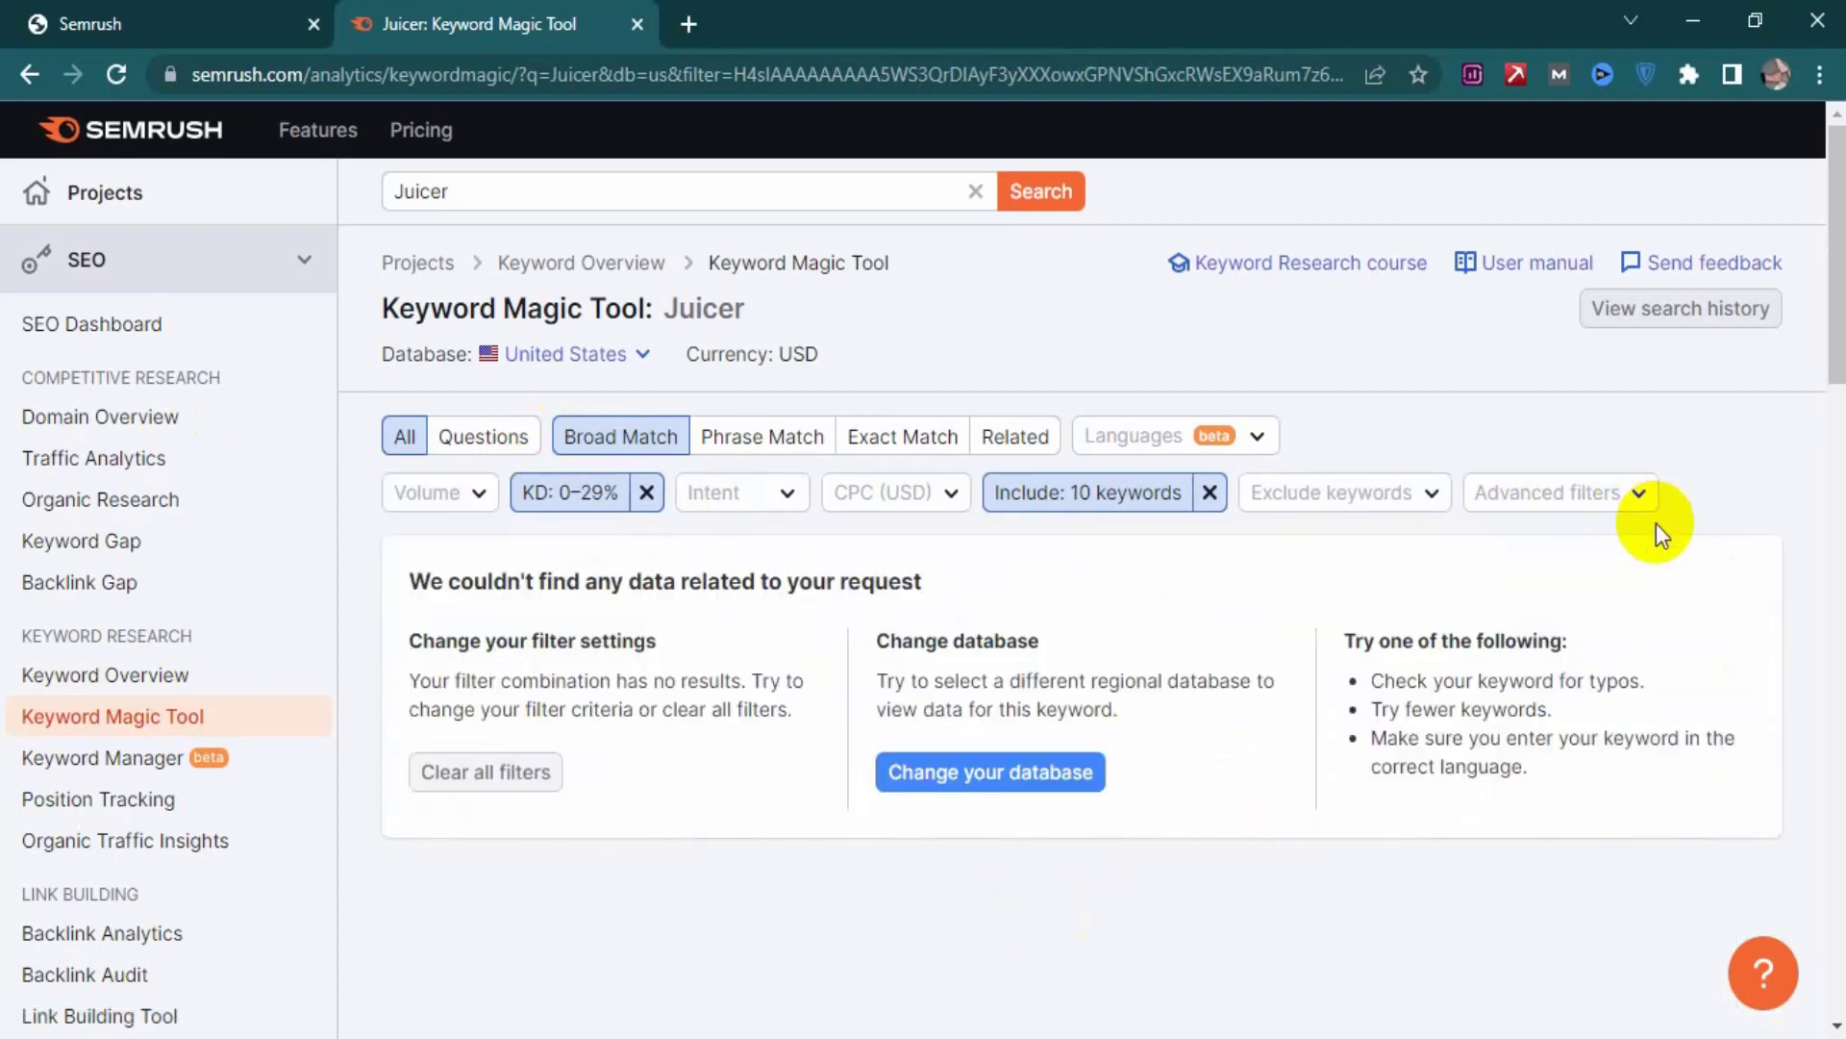
left_click(472, 496)
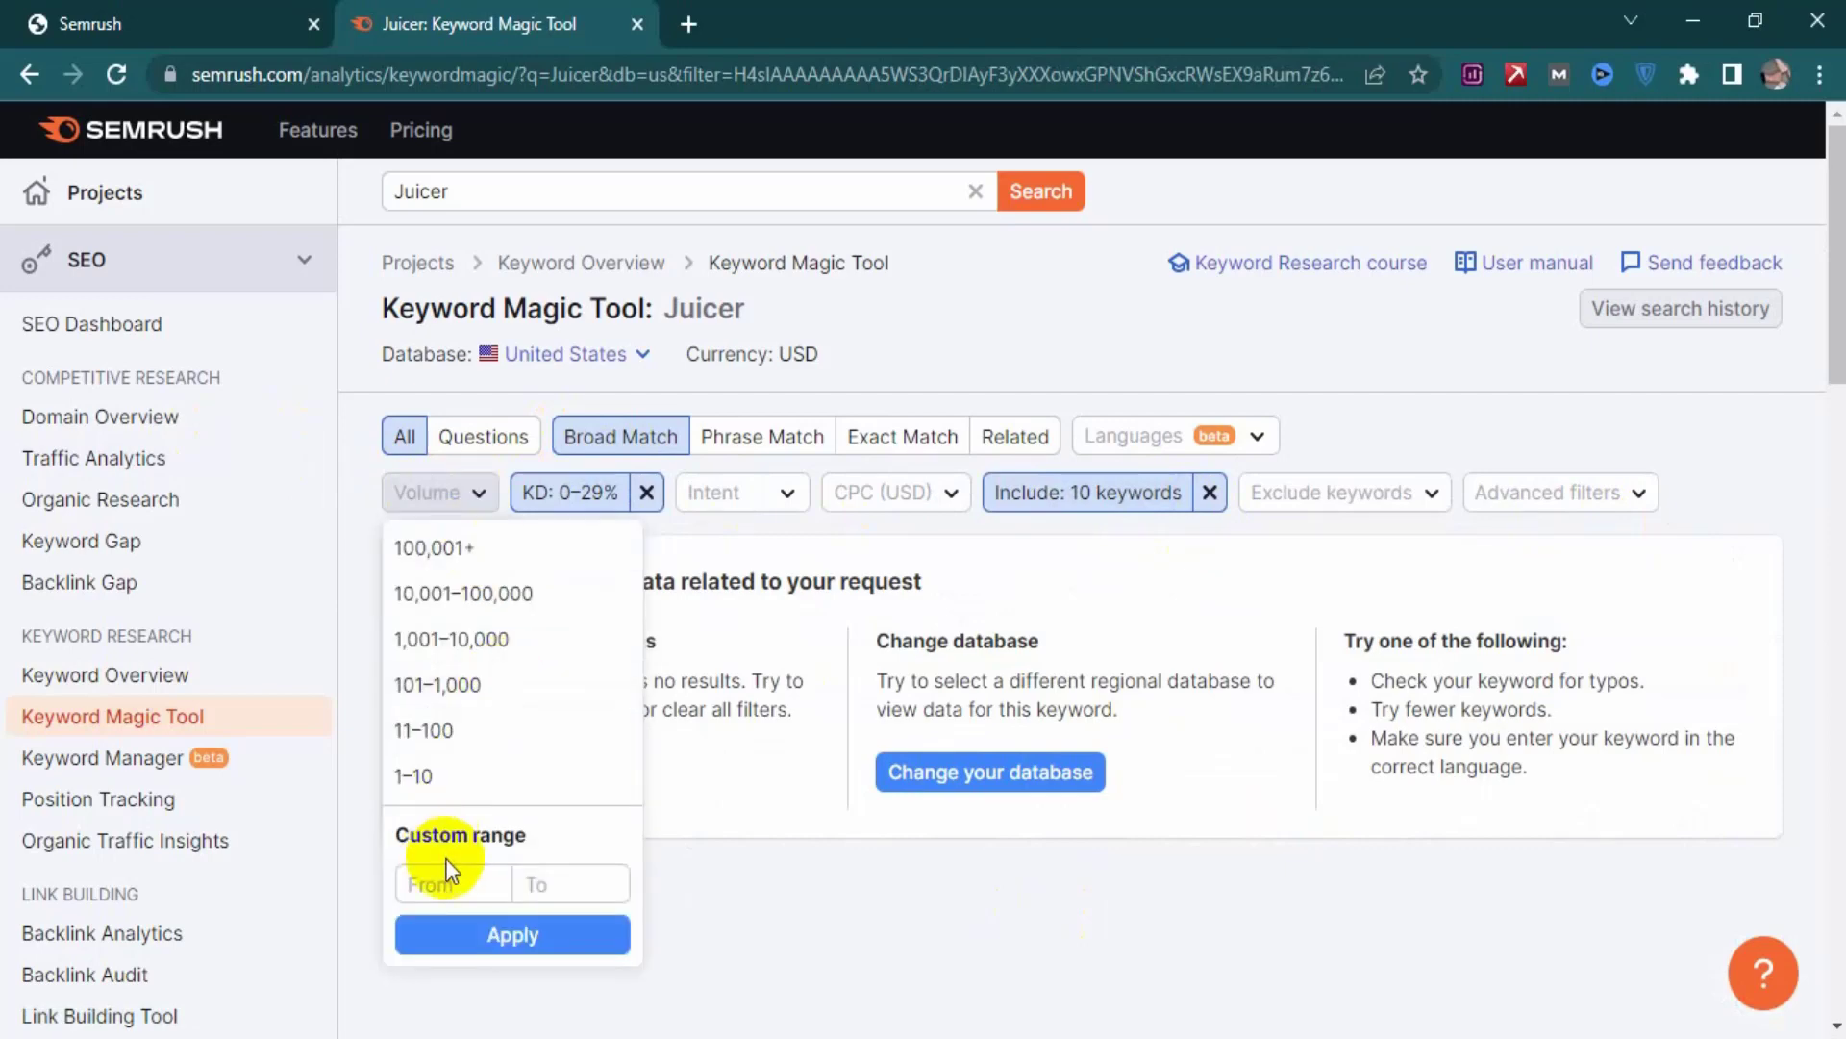
left_click(465, 880)
type("300")
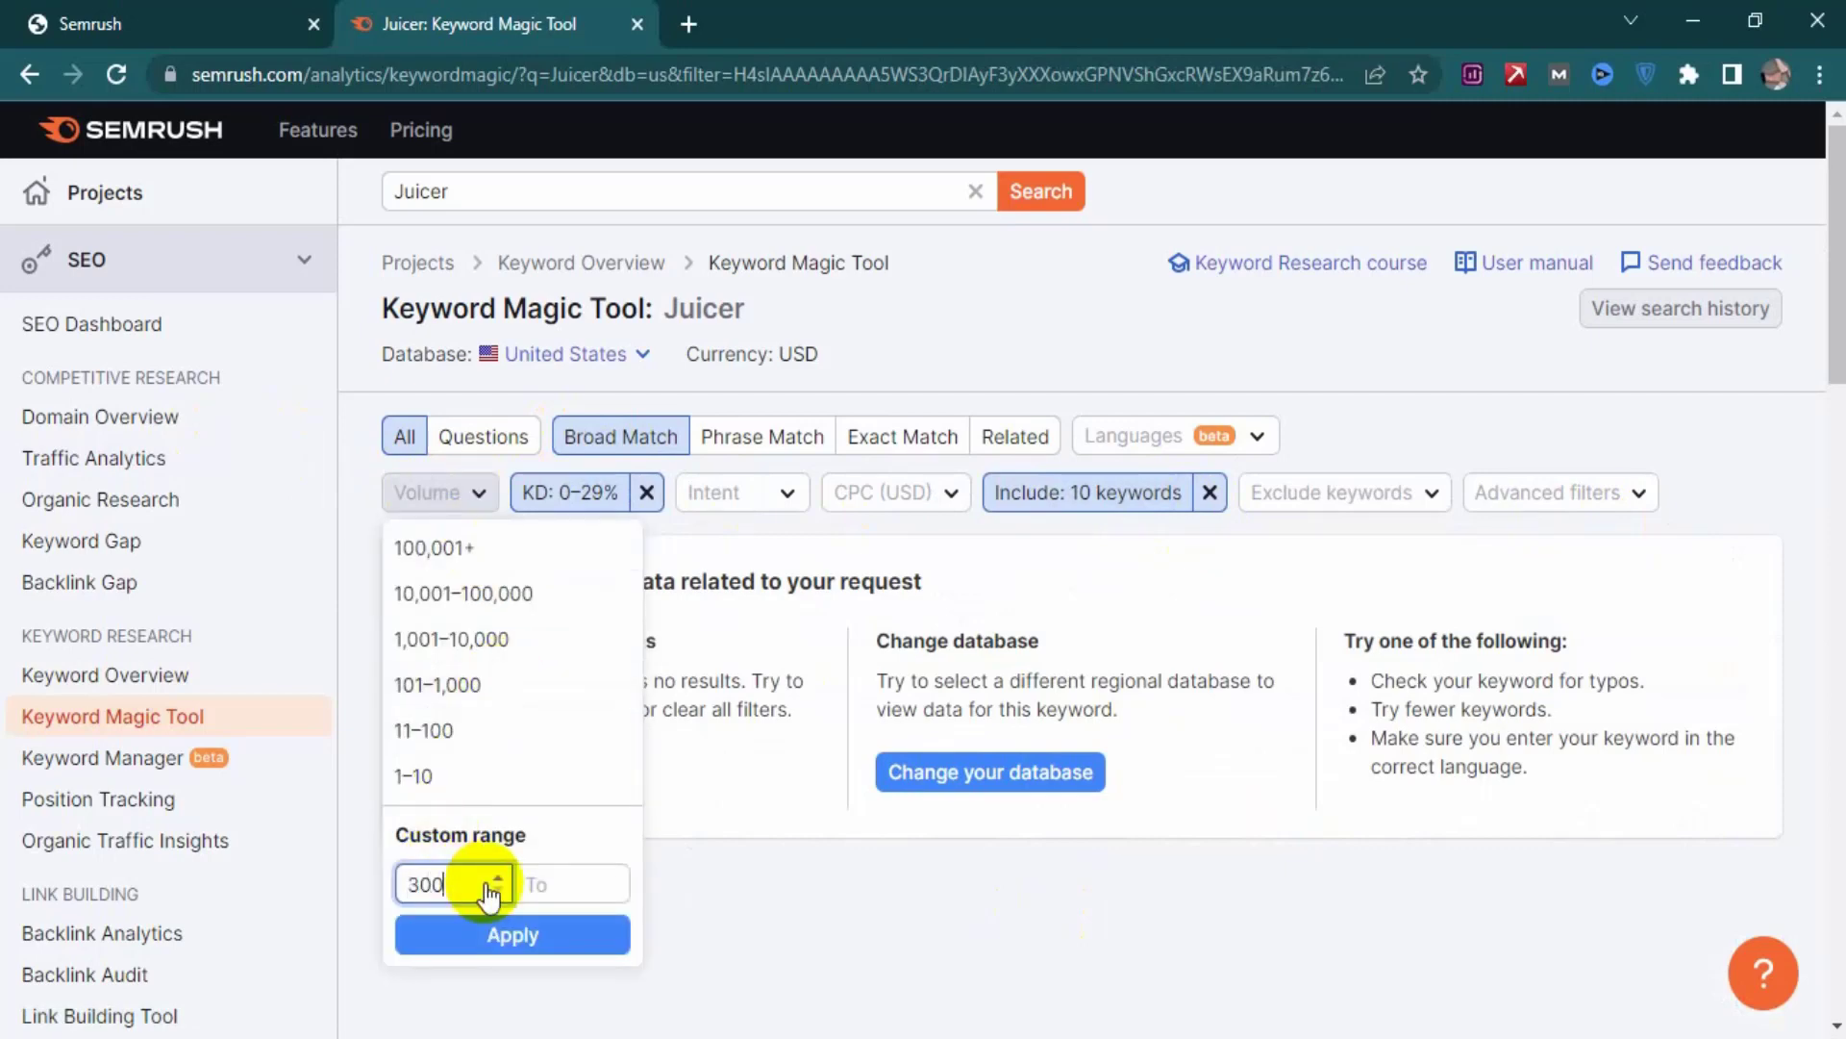
left_click(515, 933)
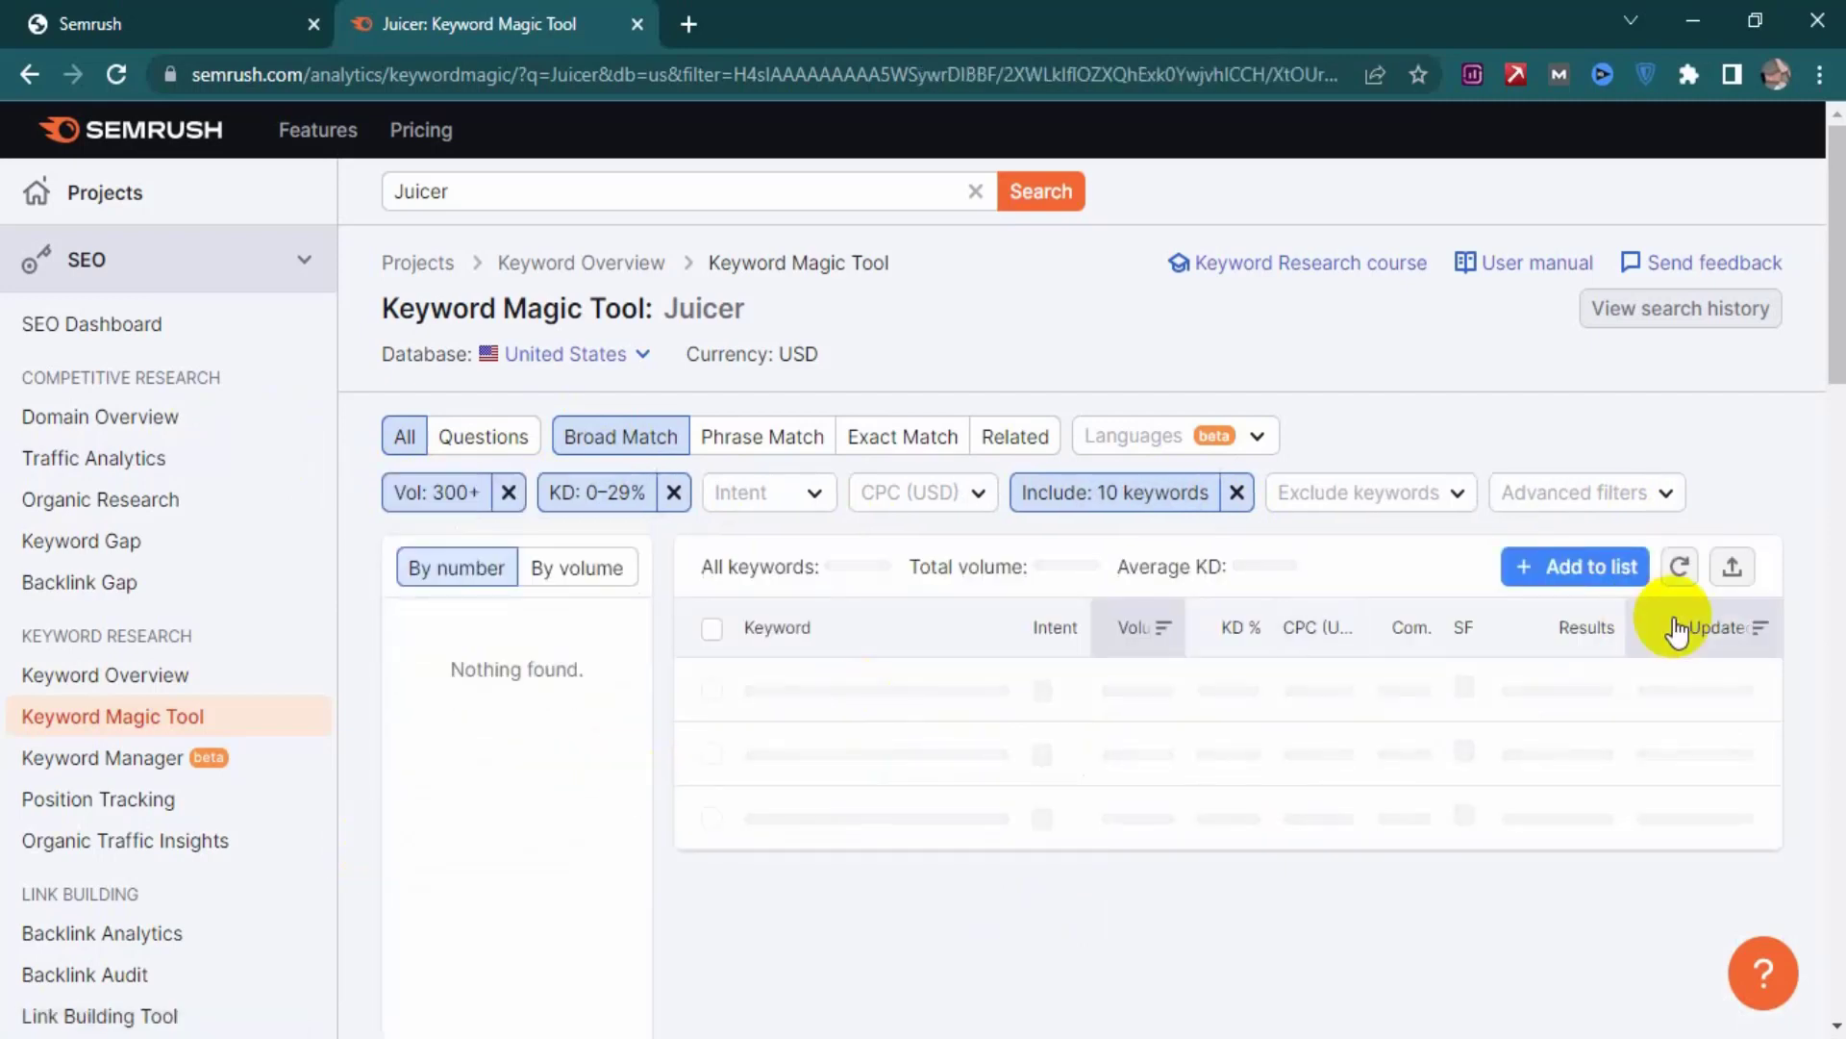
- Remove the included-keywords filter and look over the keyword list without it
left_click(1236, 493)
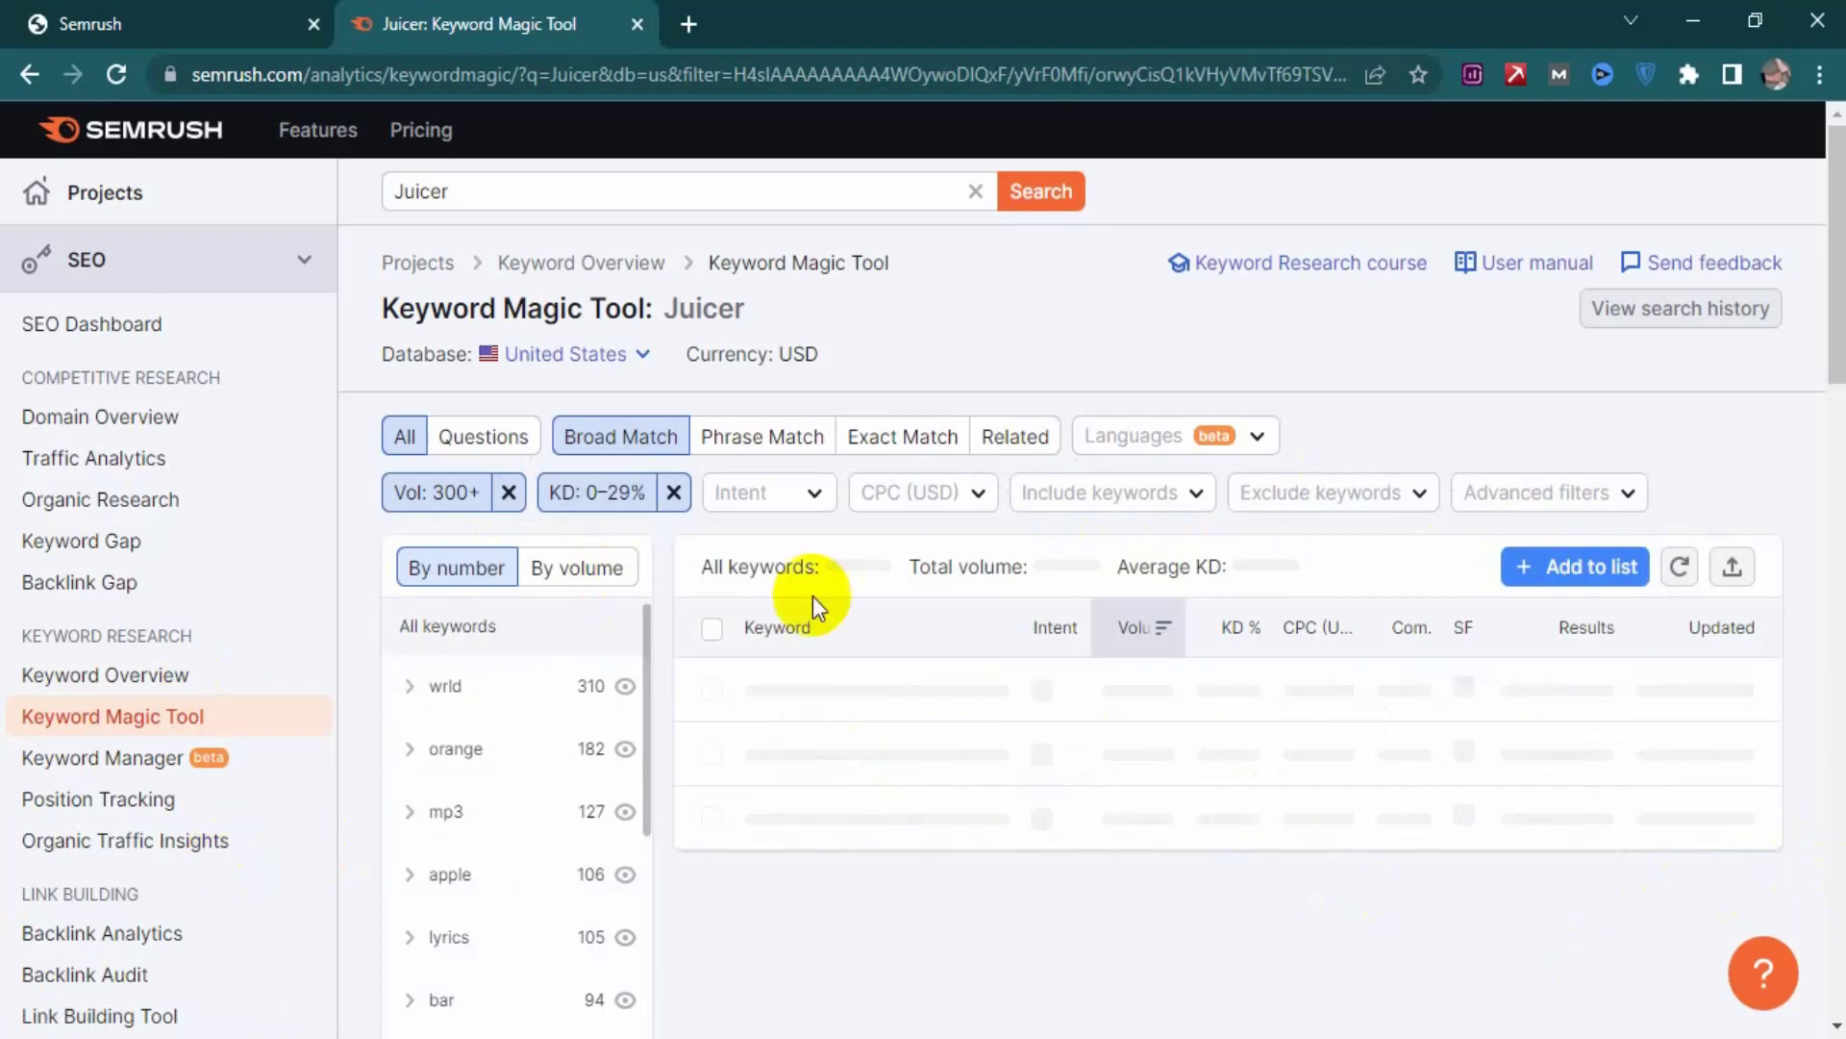
scroll(1082, 742, "down", 3)
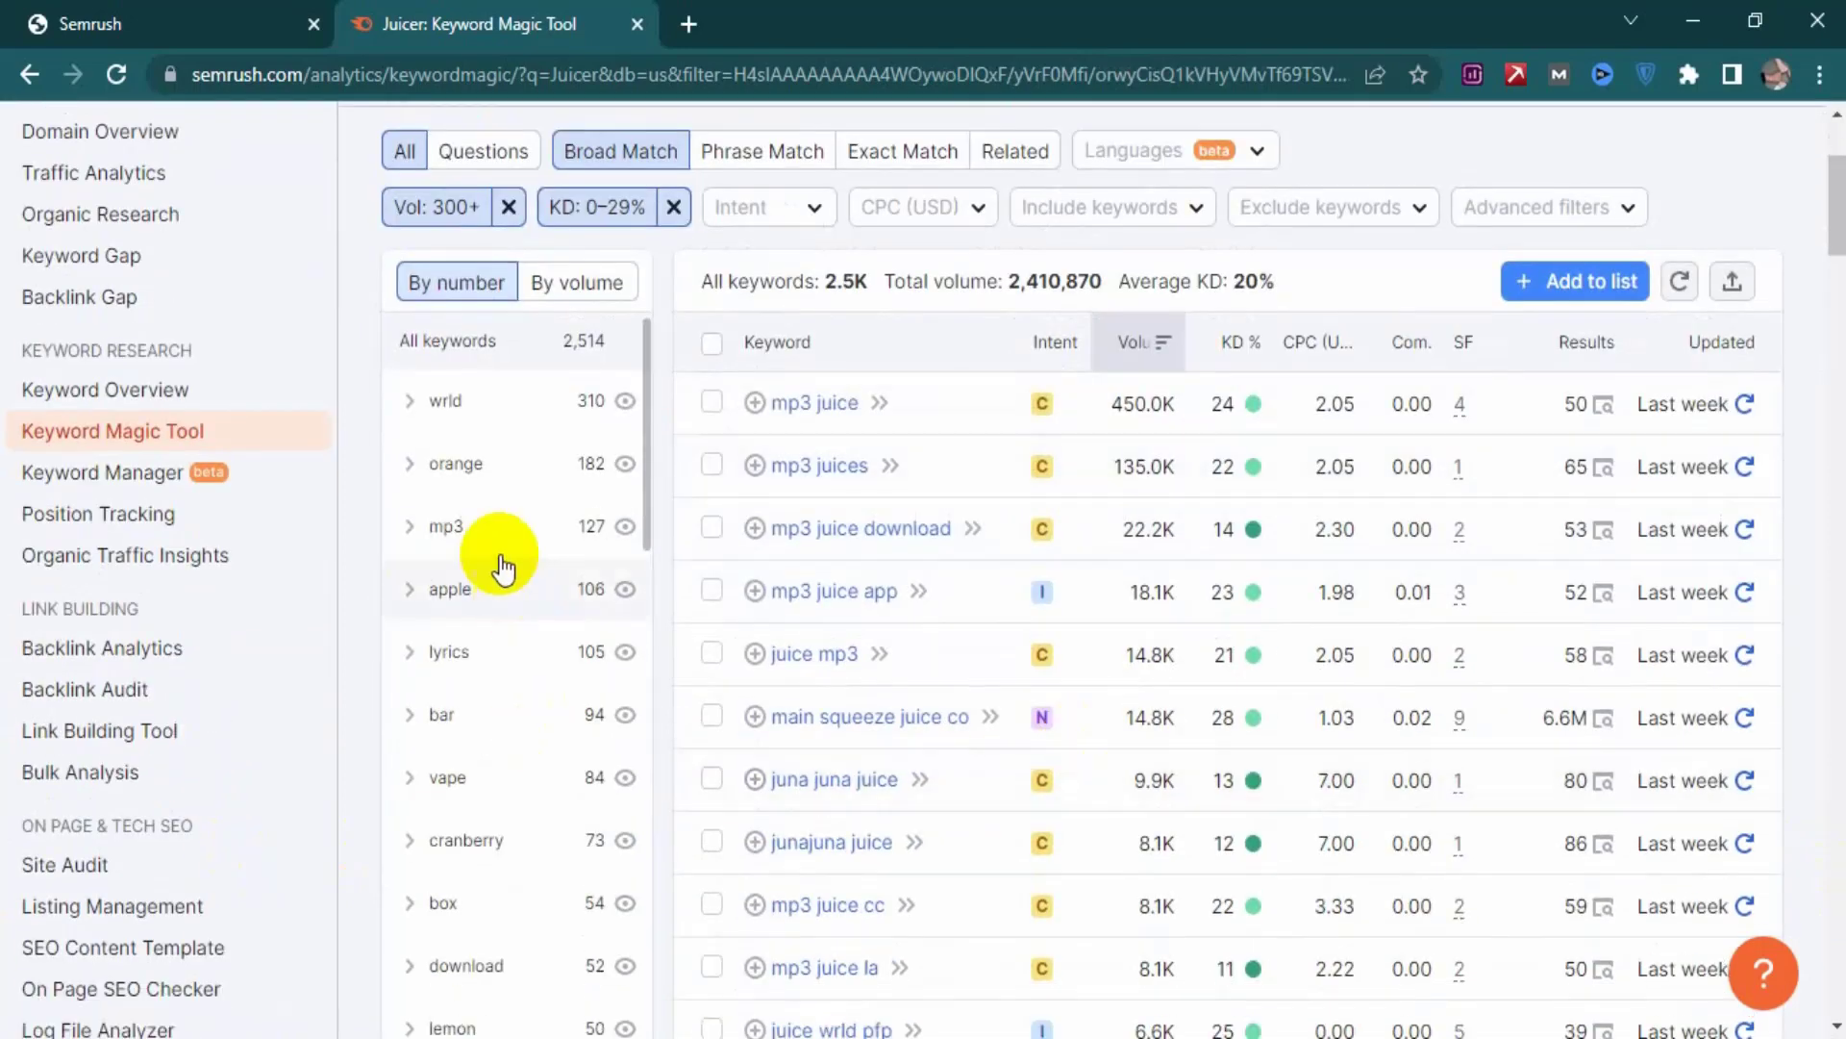
scroll(478, 928, "down", 3)
scroll(476, 931, "up", 5)
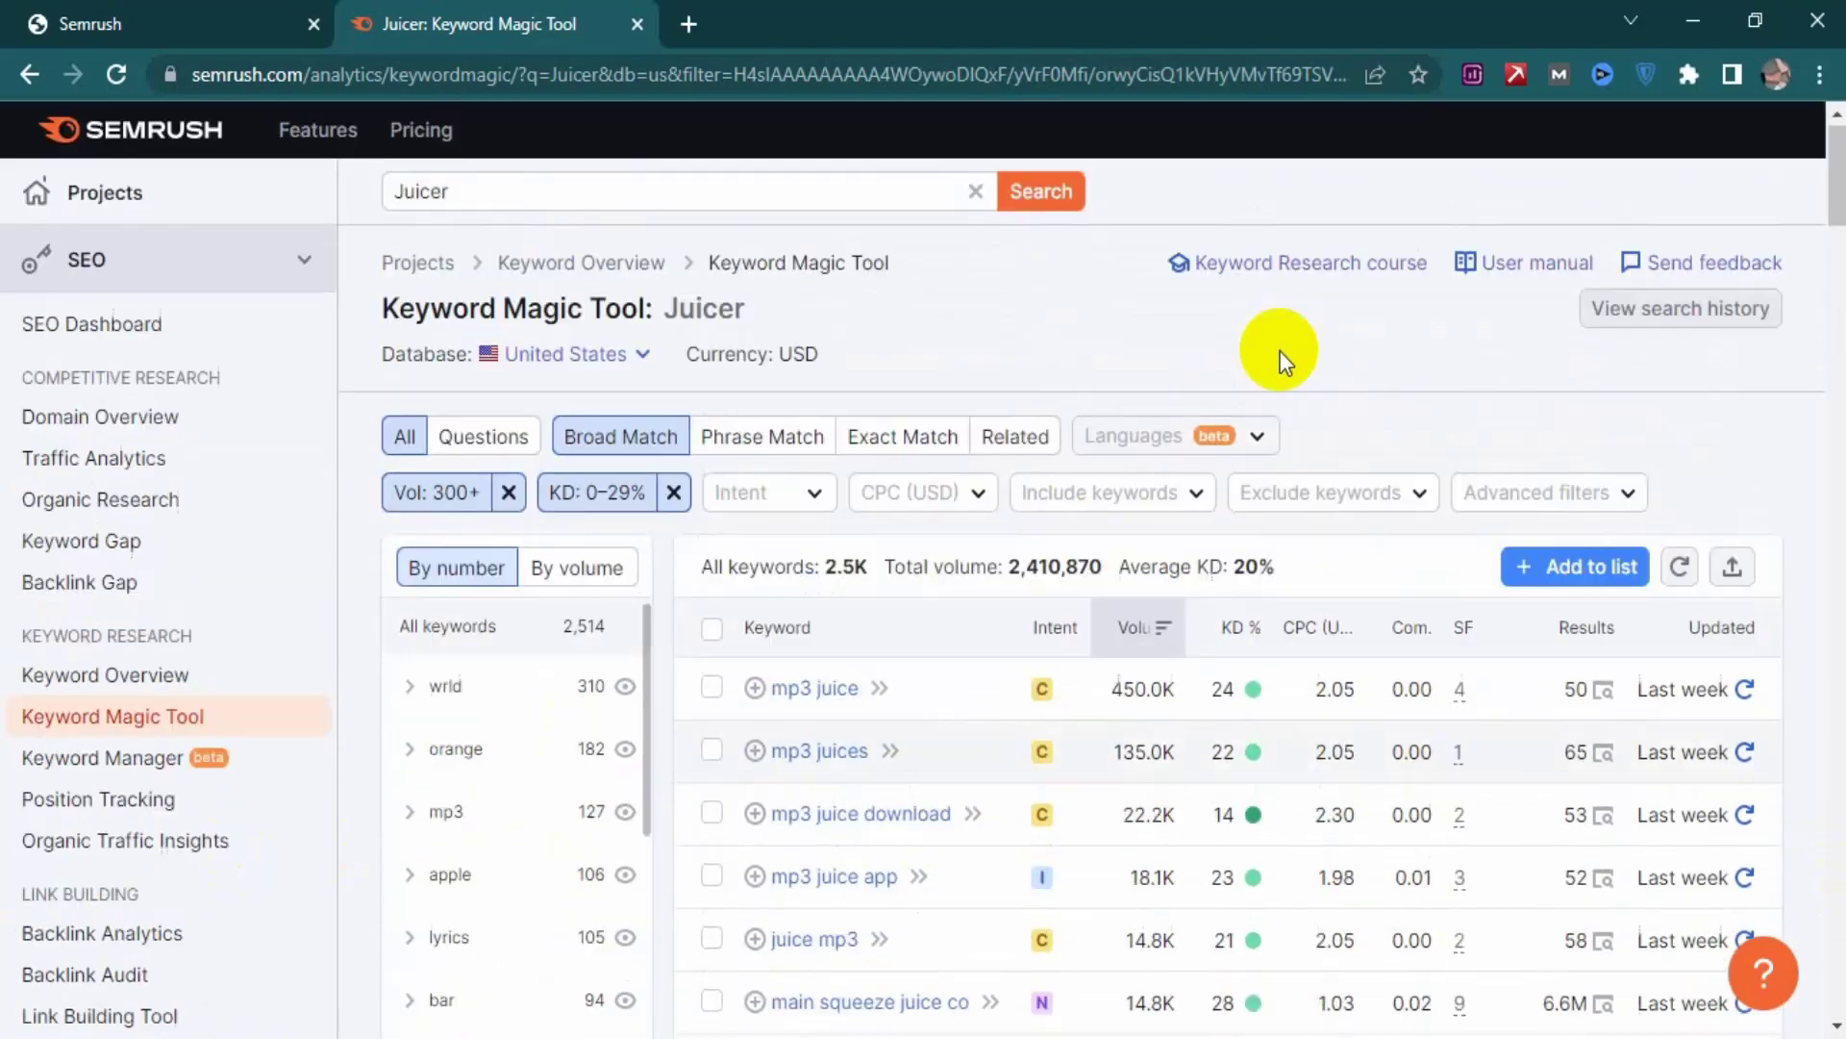
- Start a new list of included keywords with what, why, who and when, one per line
left_click(1116, 495)
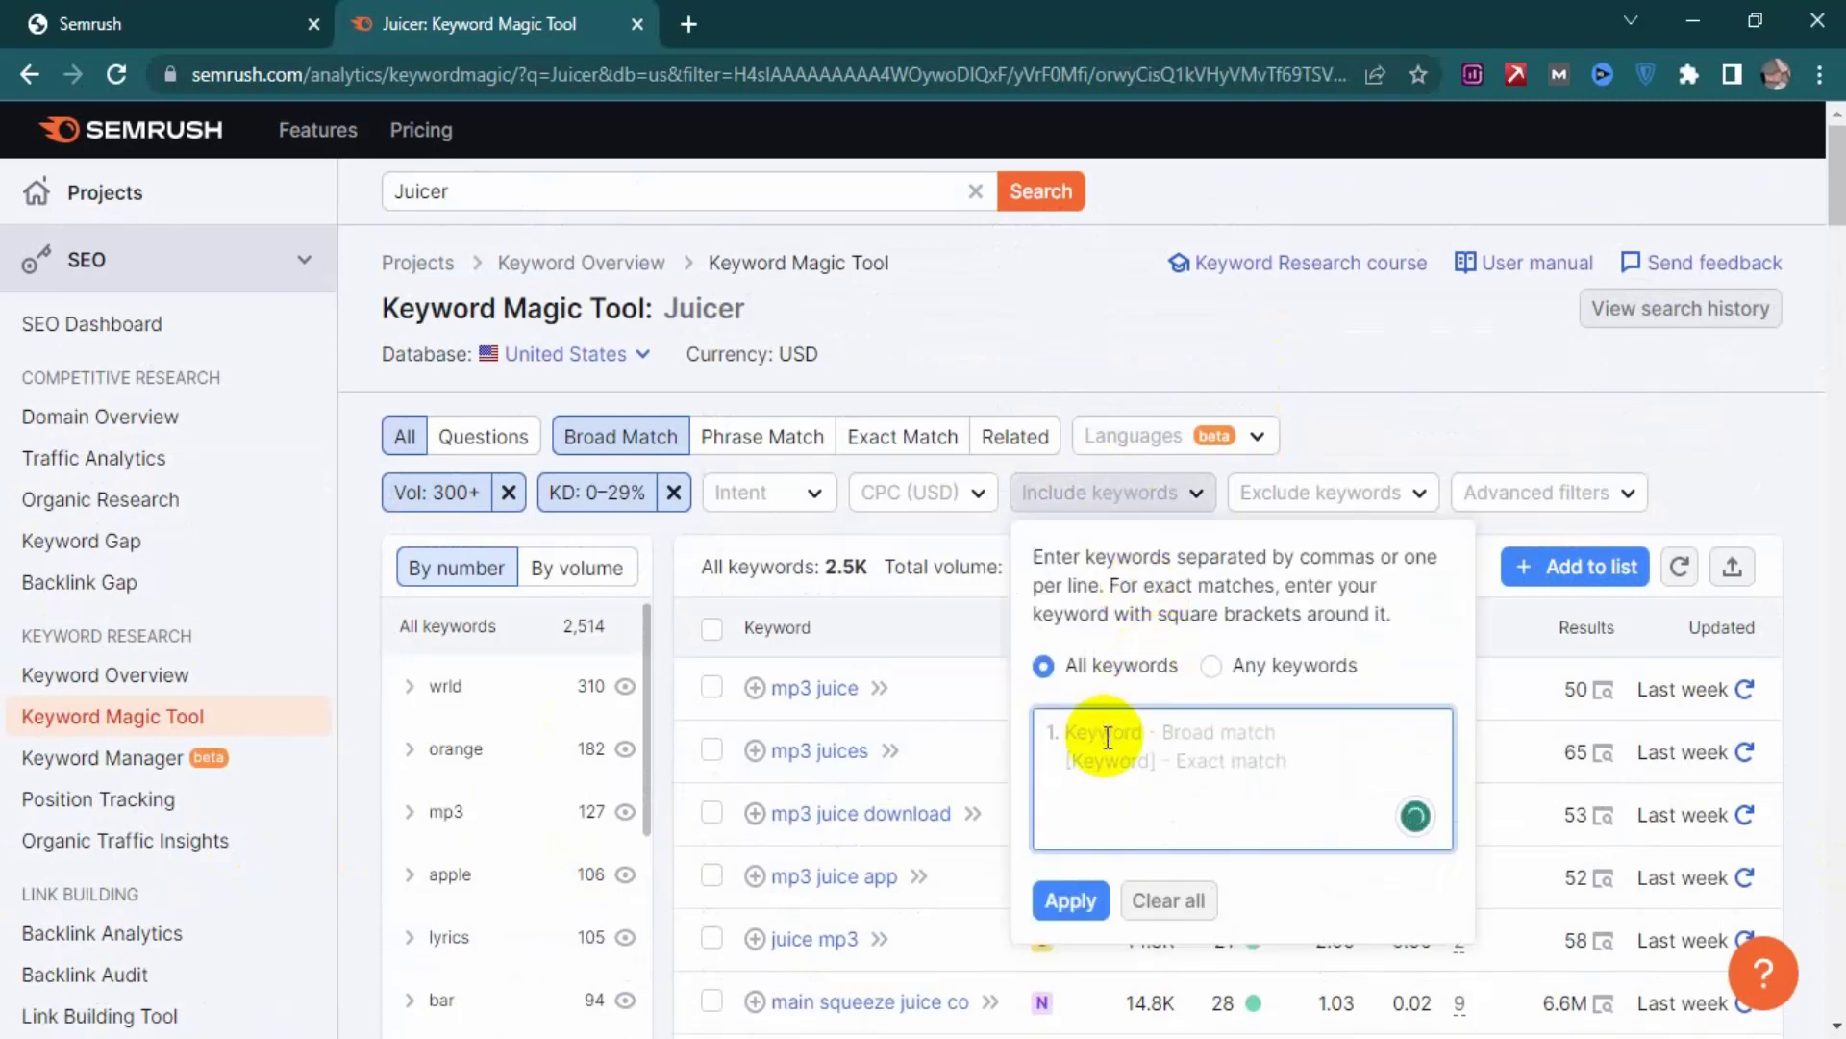
type("what ")
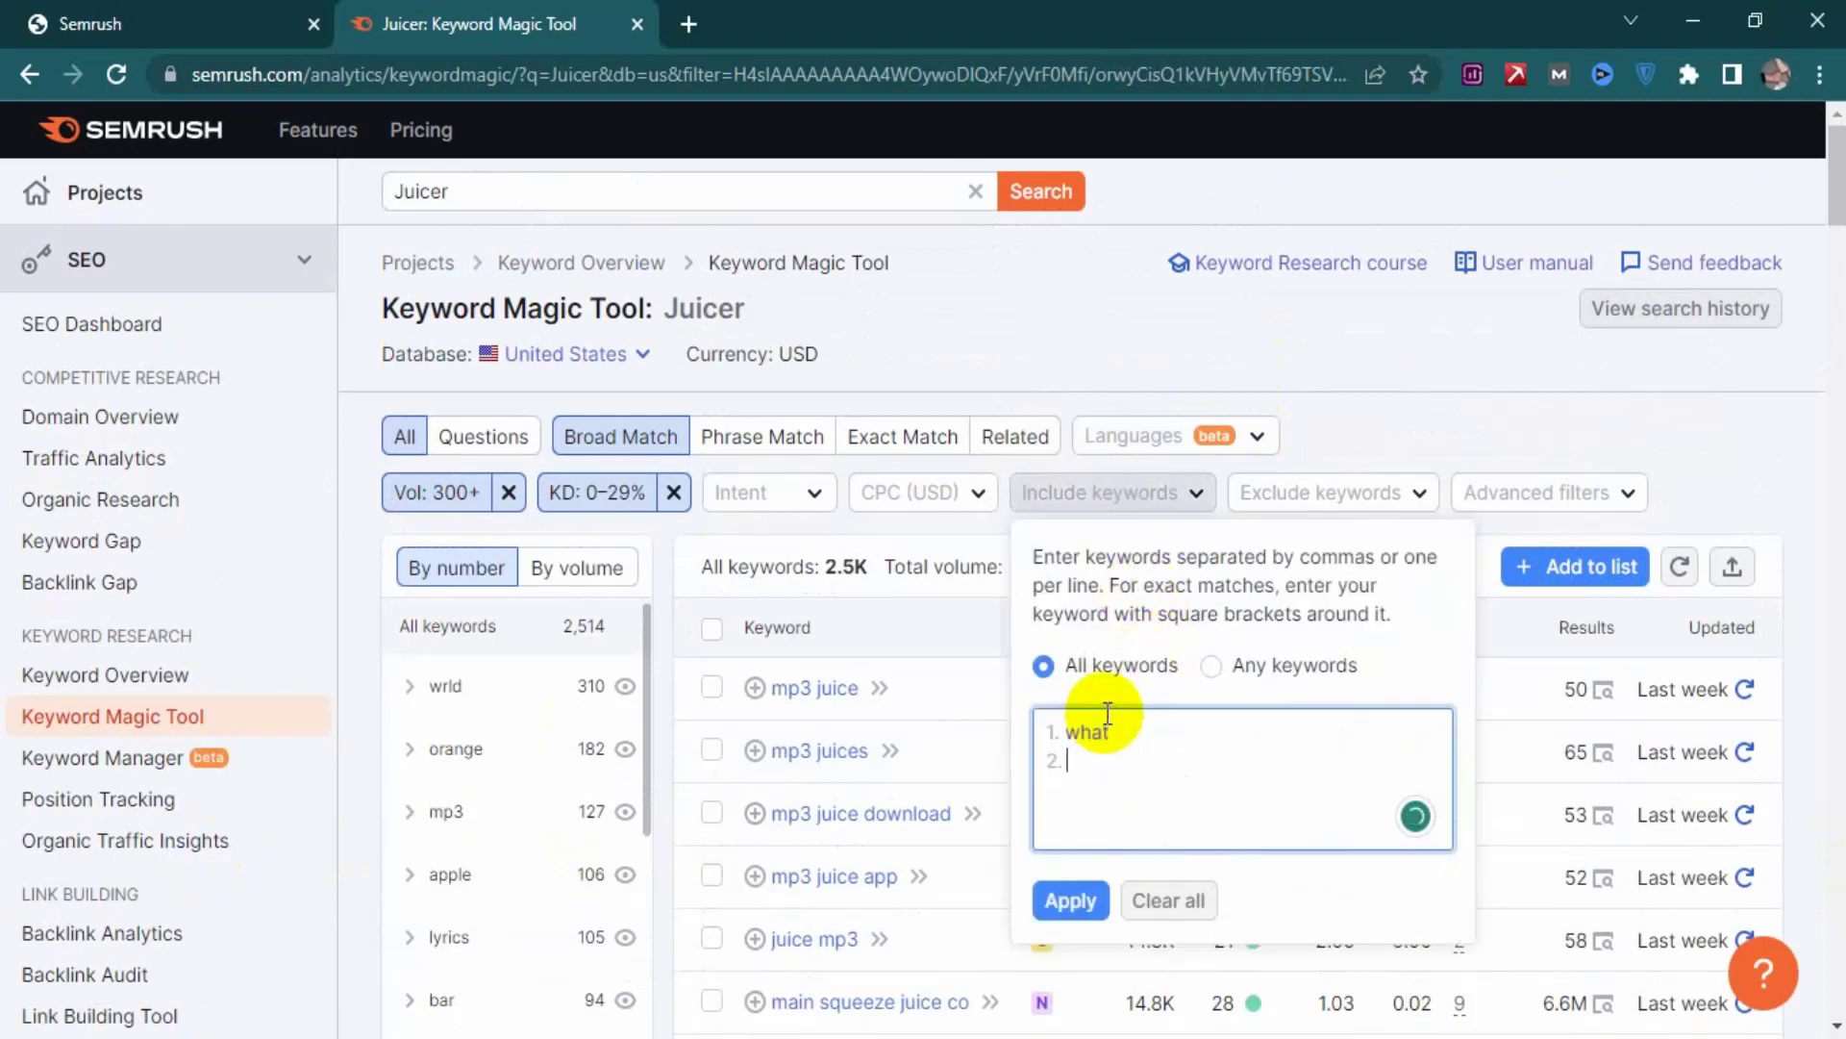
type("why")
key("Return")
type("who")
key("Return")
type("when")
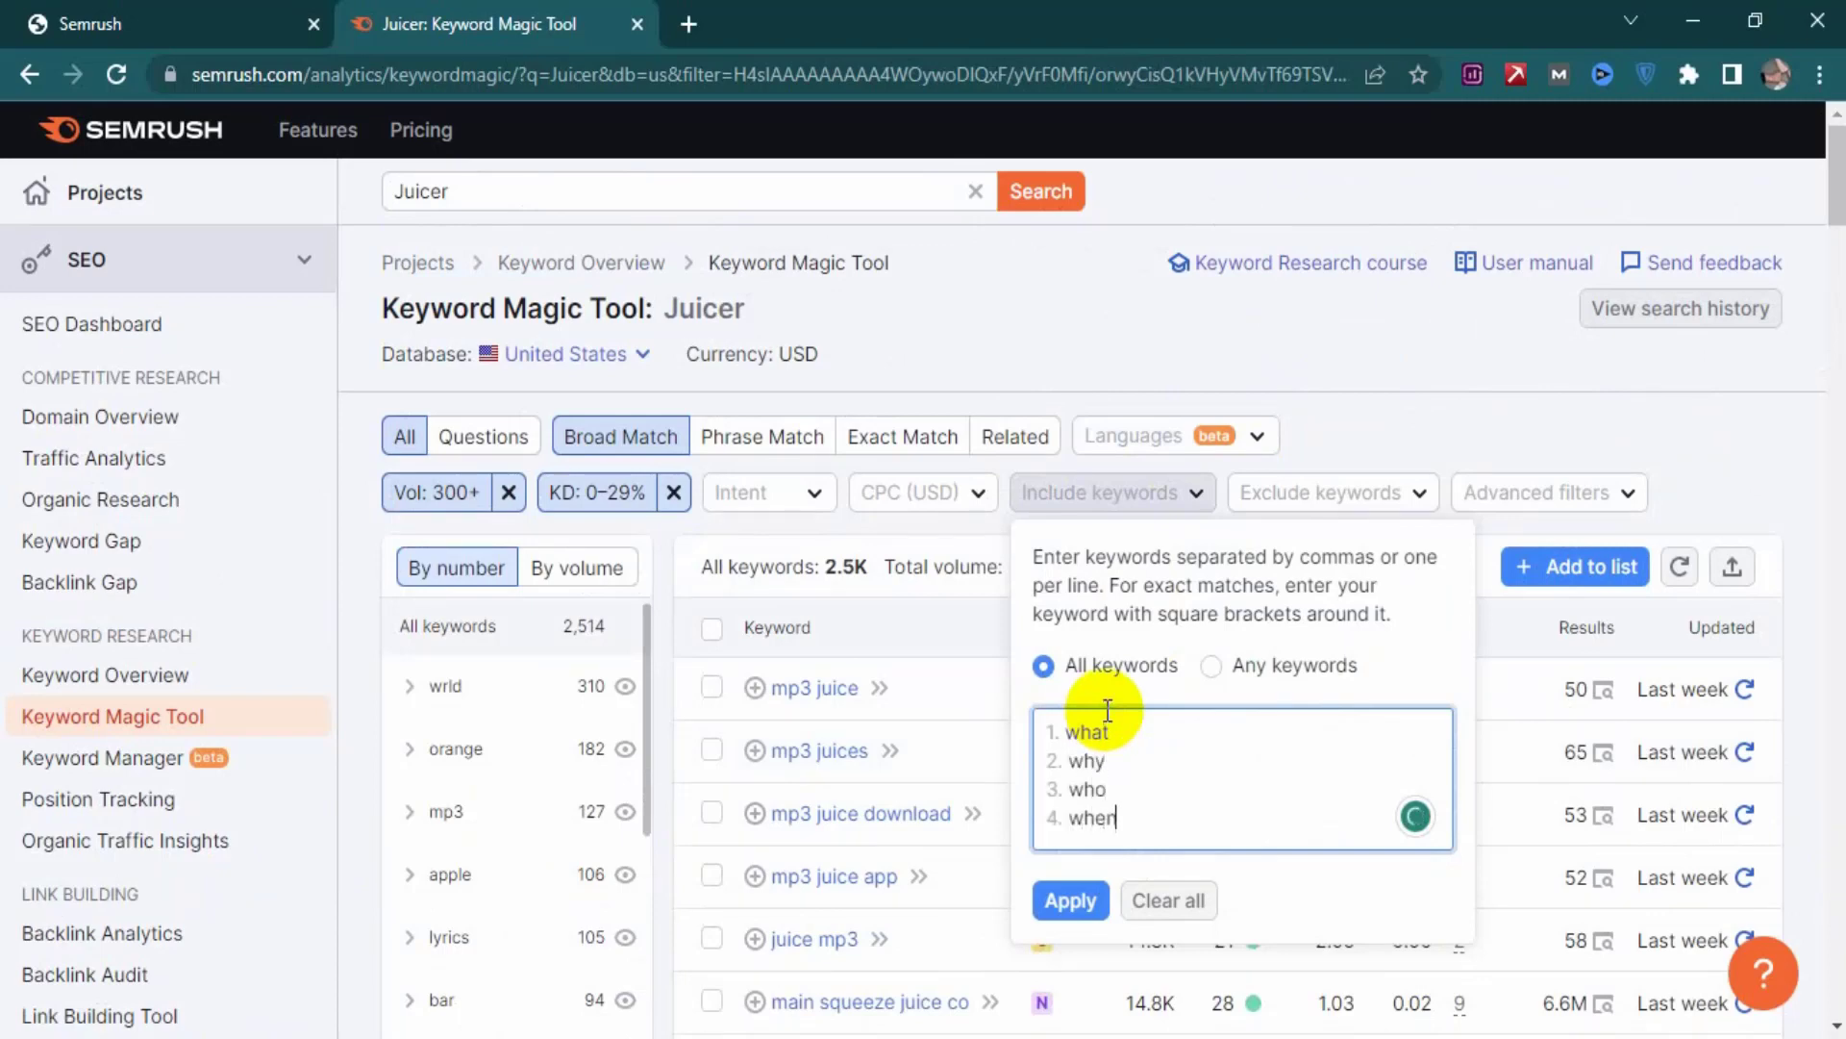
key("Return")
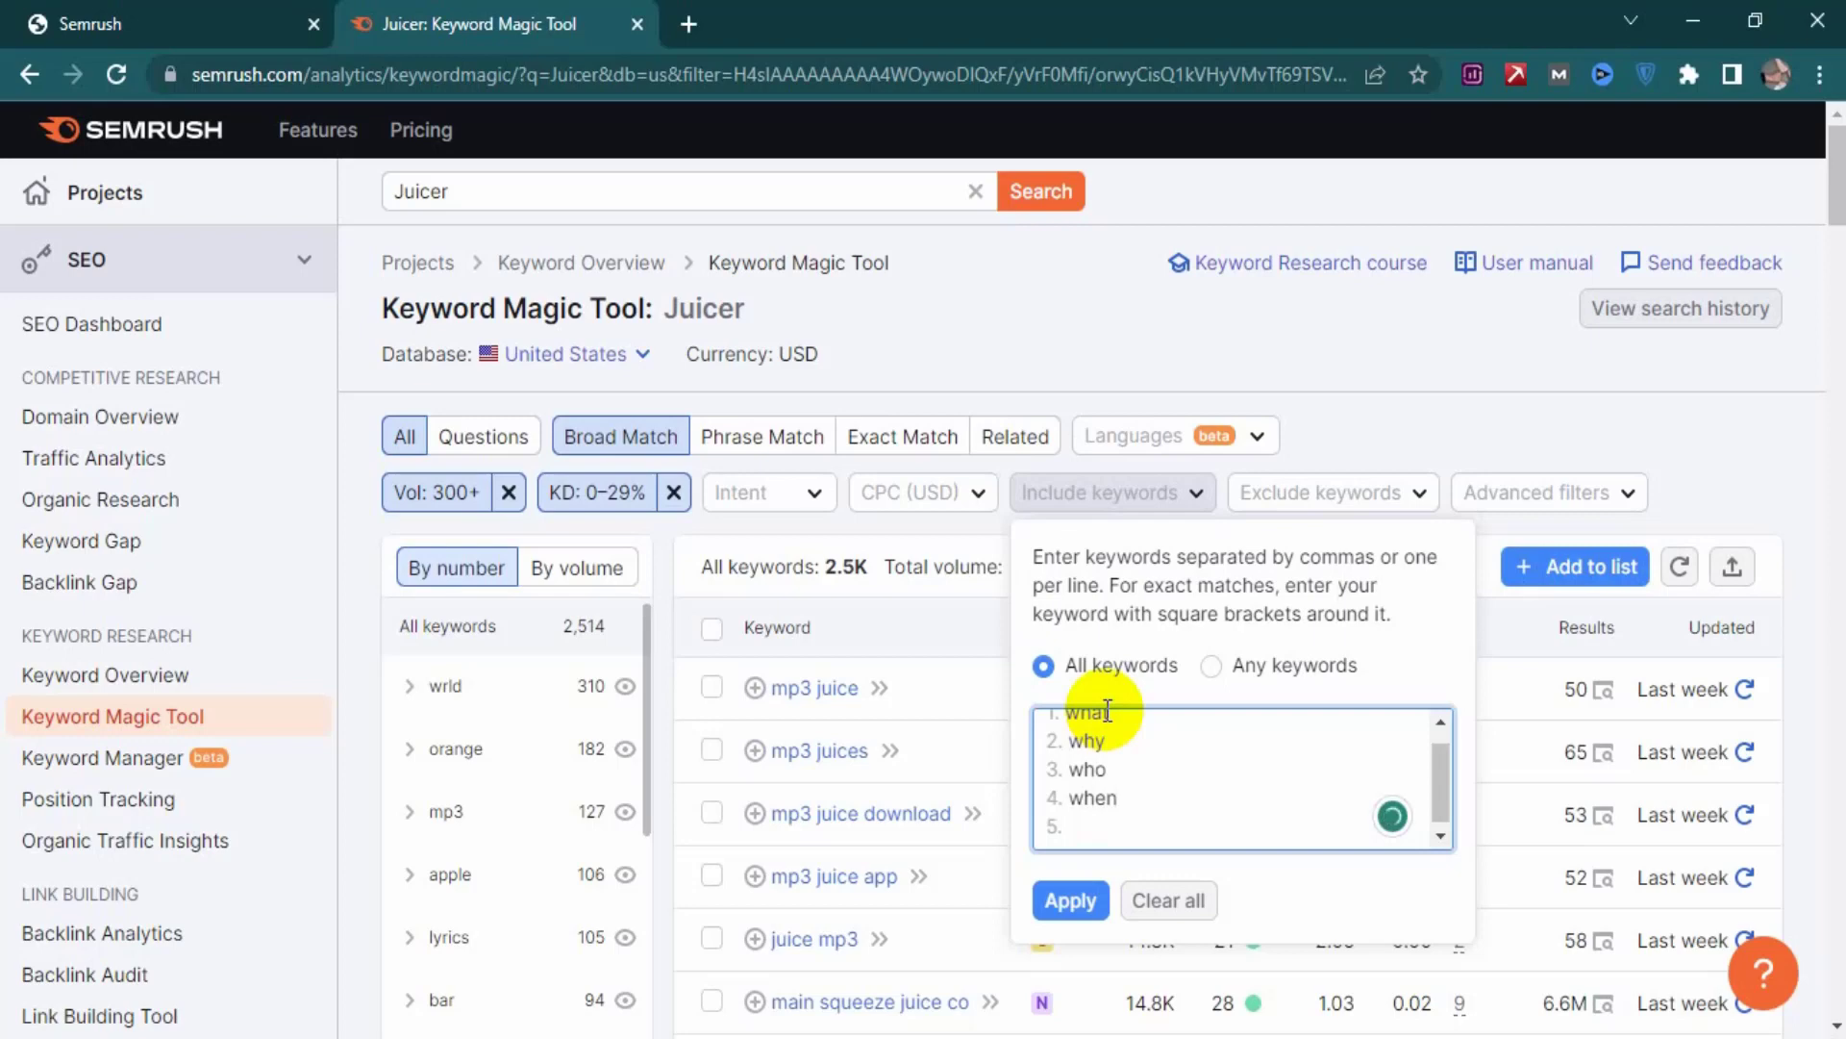
- Extend the included keywords with where, whose and how on separate lines
type("where")
key("Return")
type("whose")
key("Return")
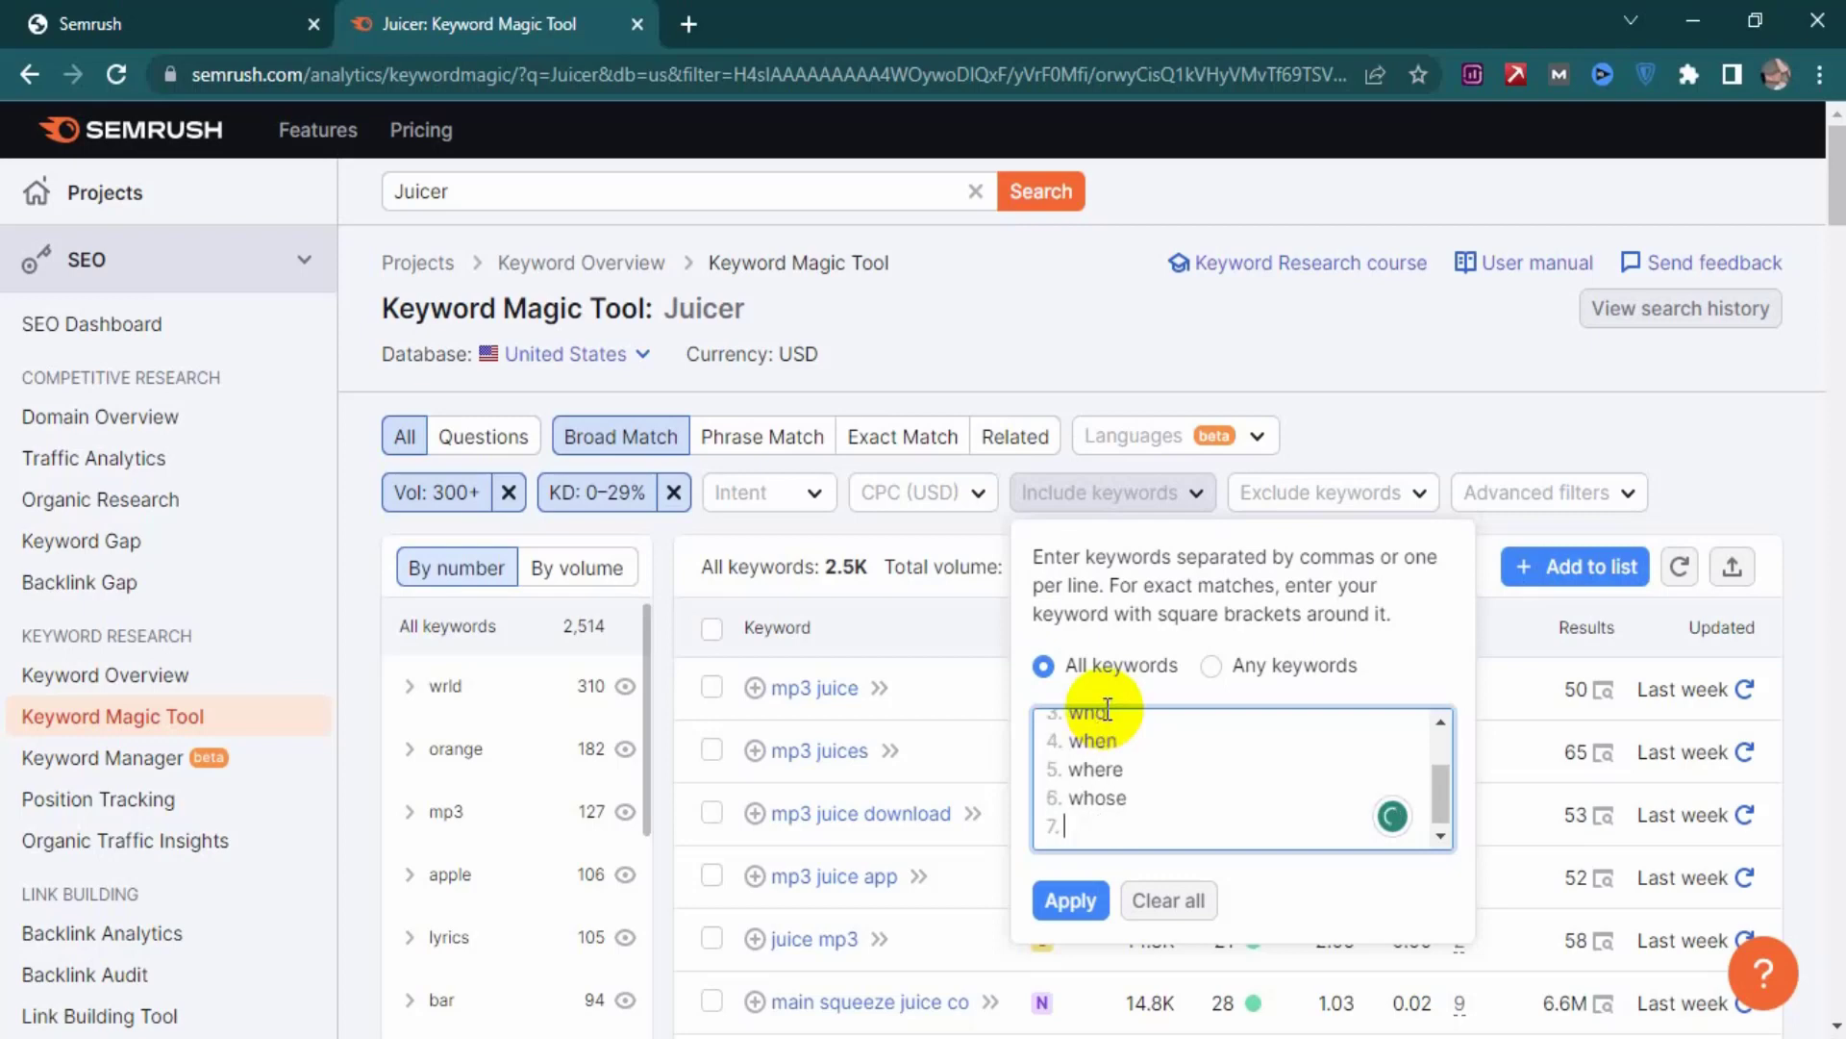
type("how")
key("Return")
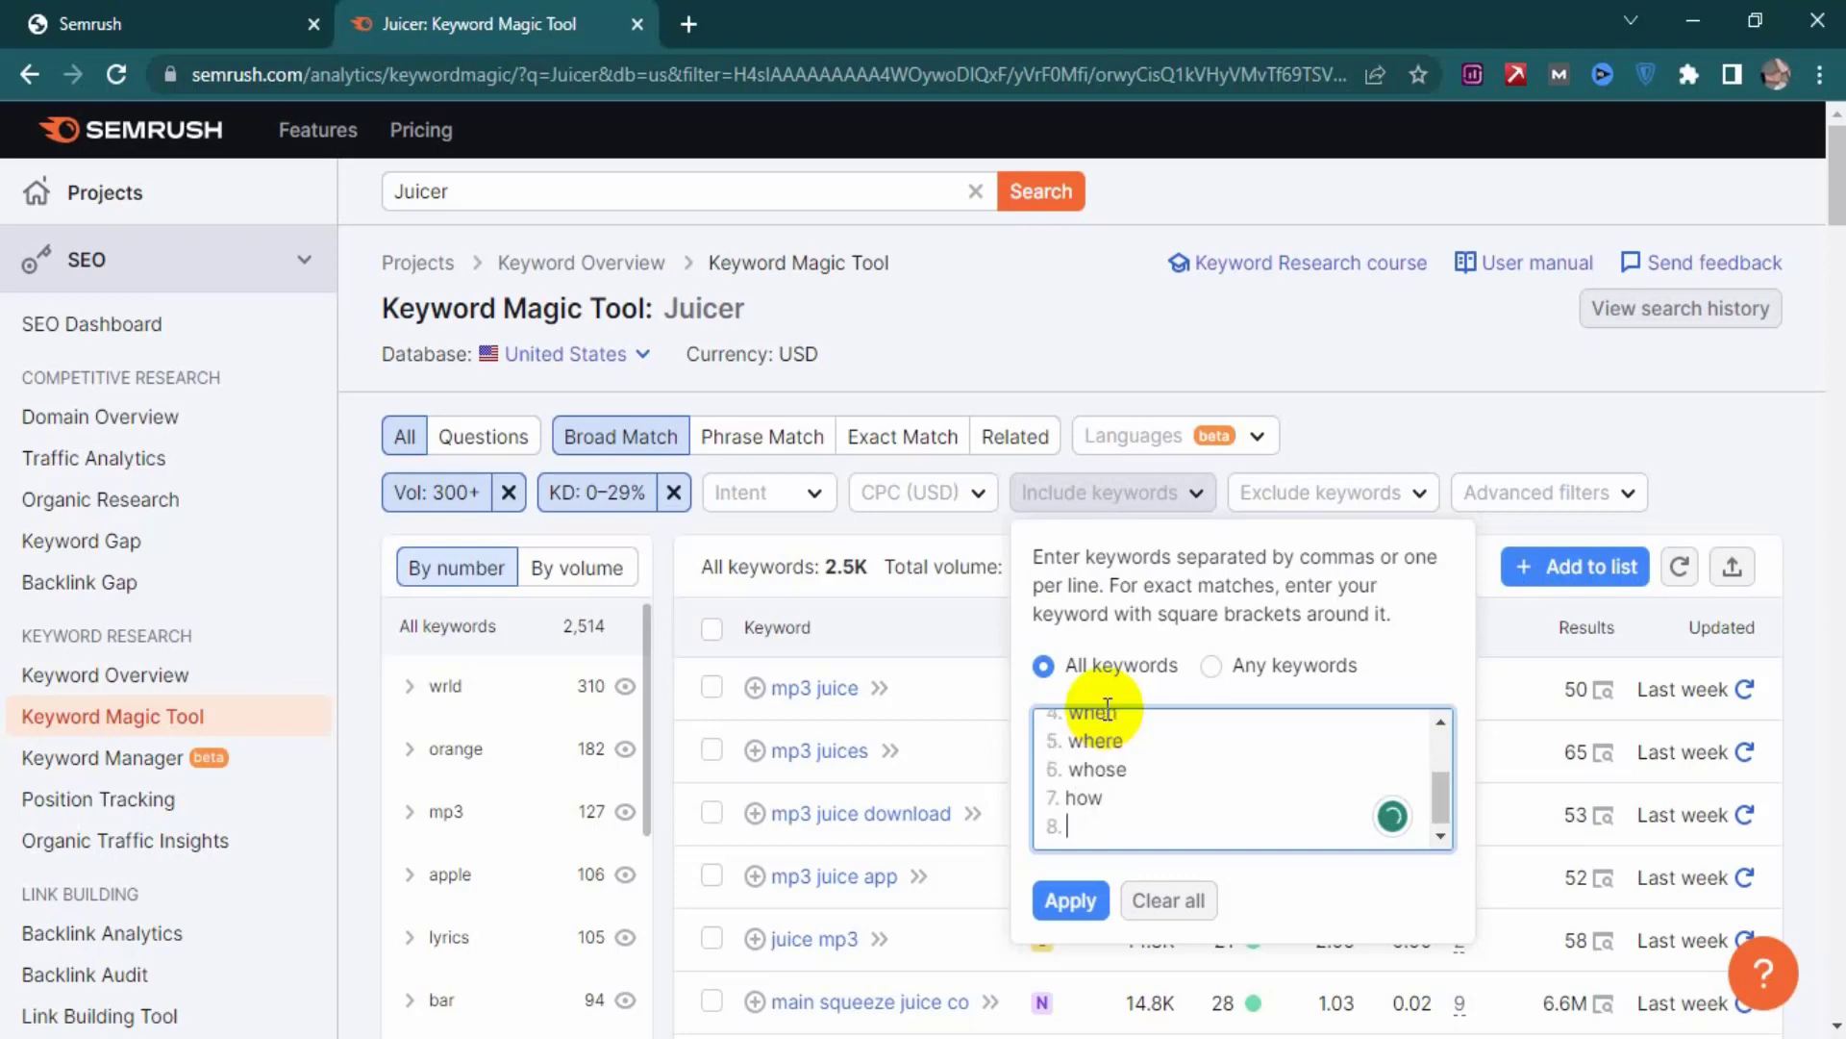
- Complete the list of included question words with is, are and can
type("is")
key("Return")
type("are")
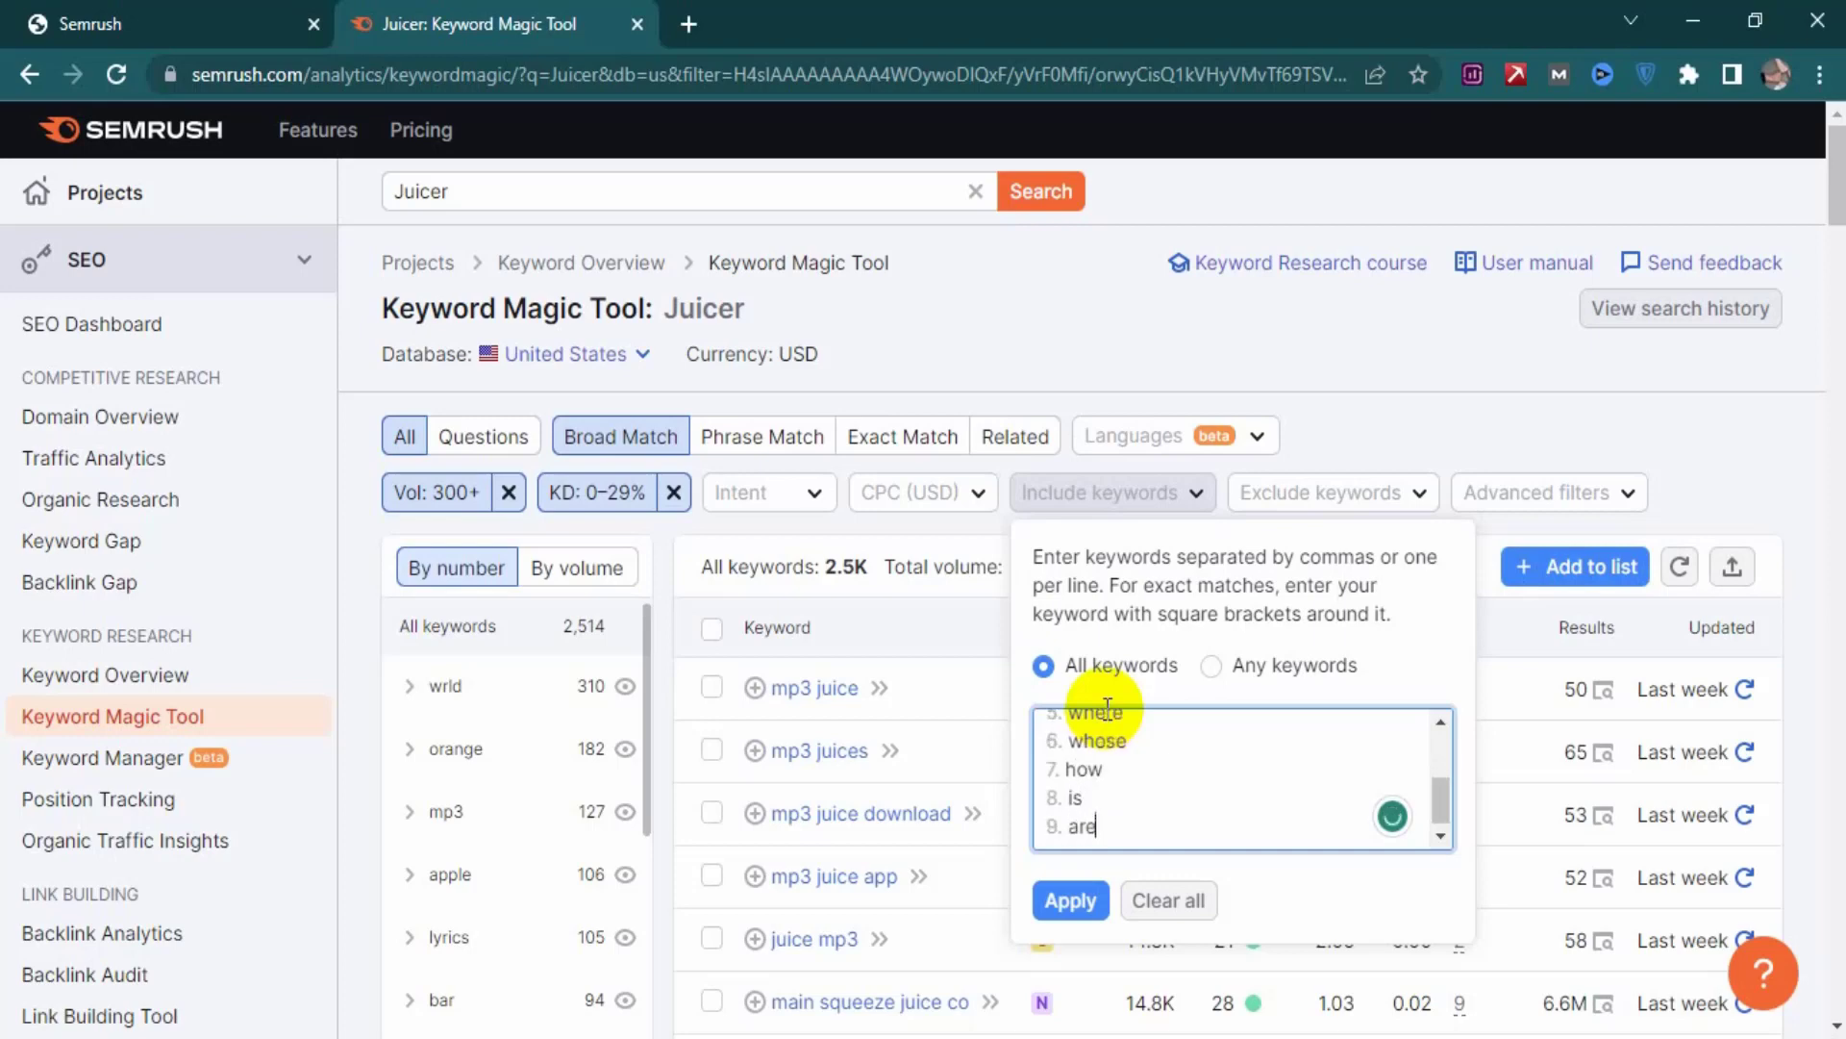
key("Return")
type("can")
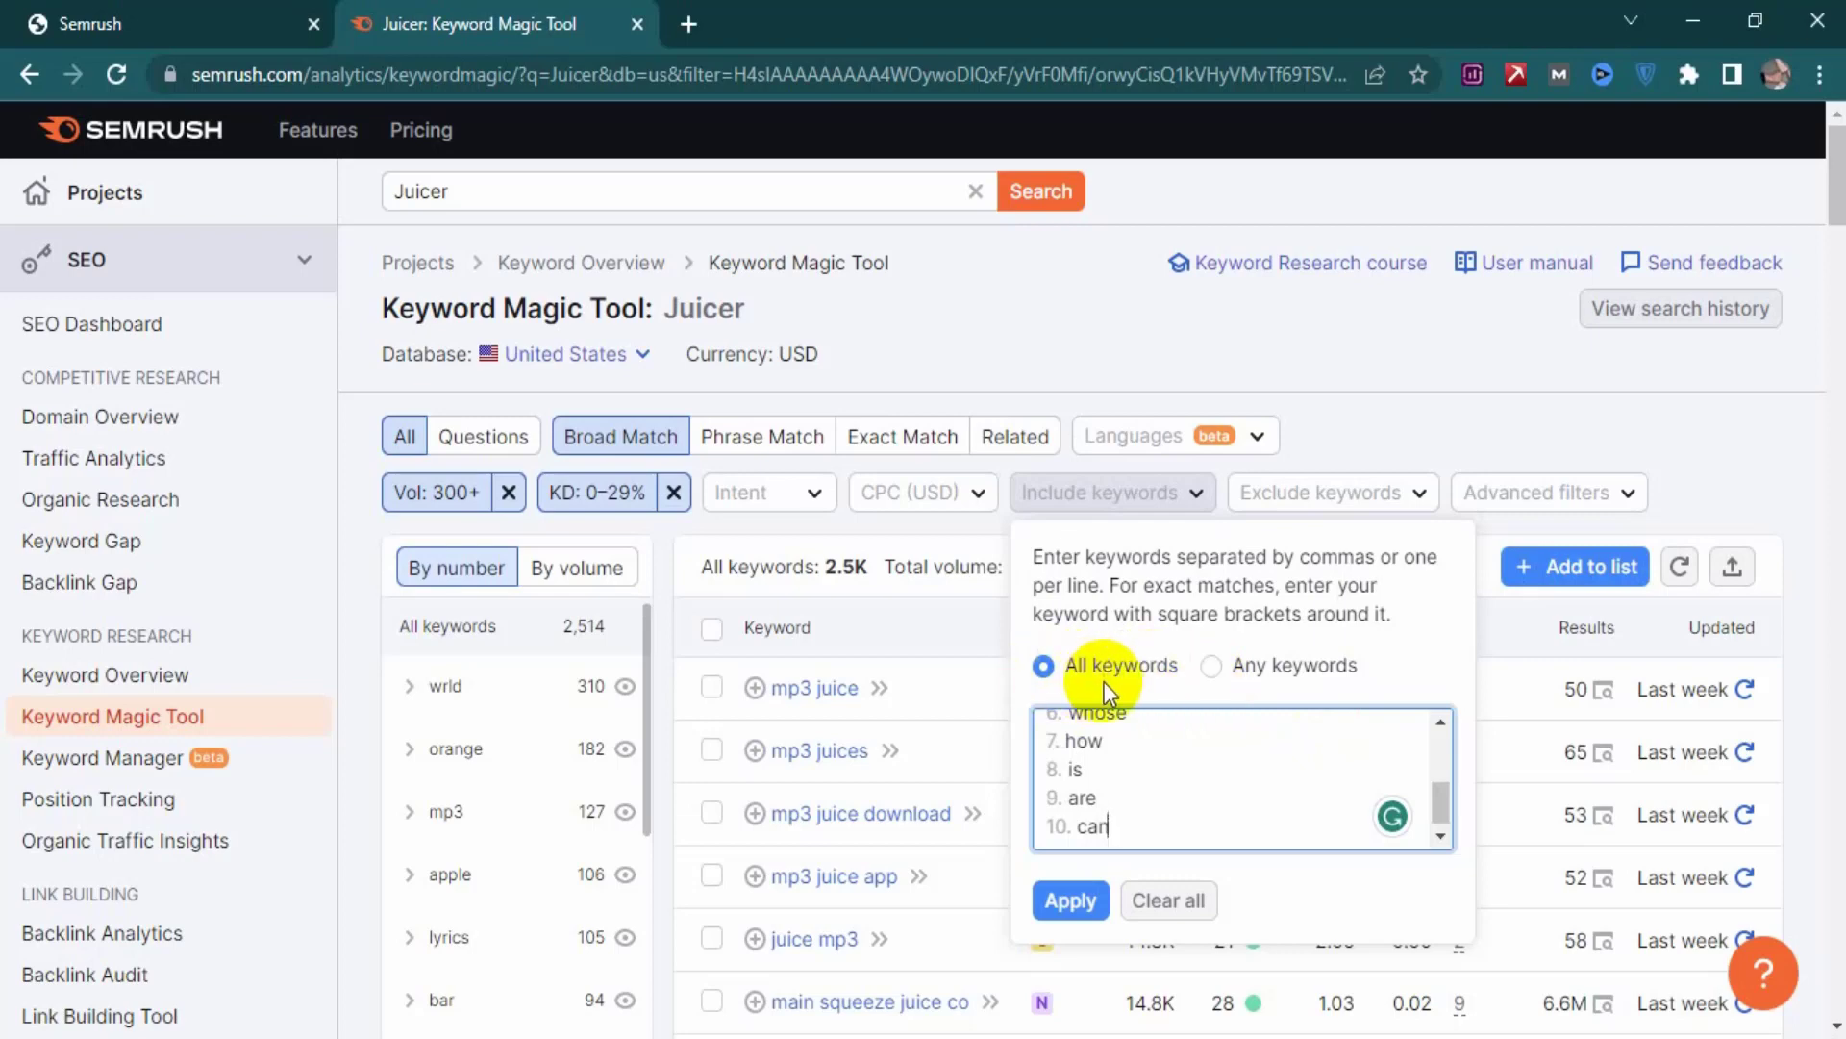
- Check the entered words, set the include filter to match Any keywords, and apply it
scroll(1120, 787, "up", 3)
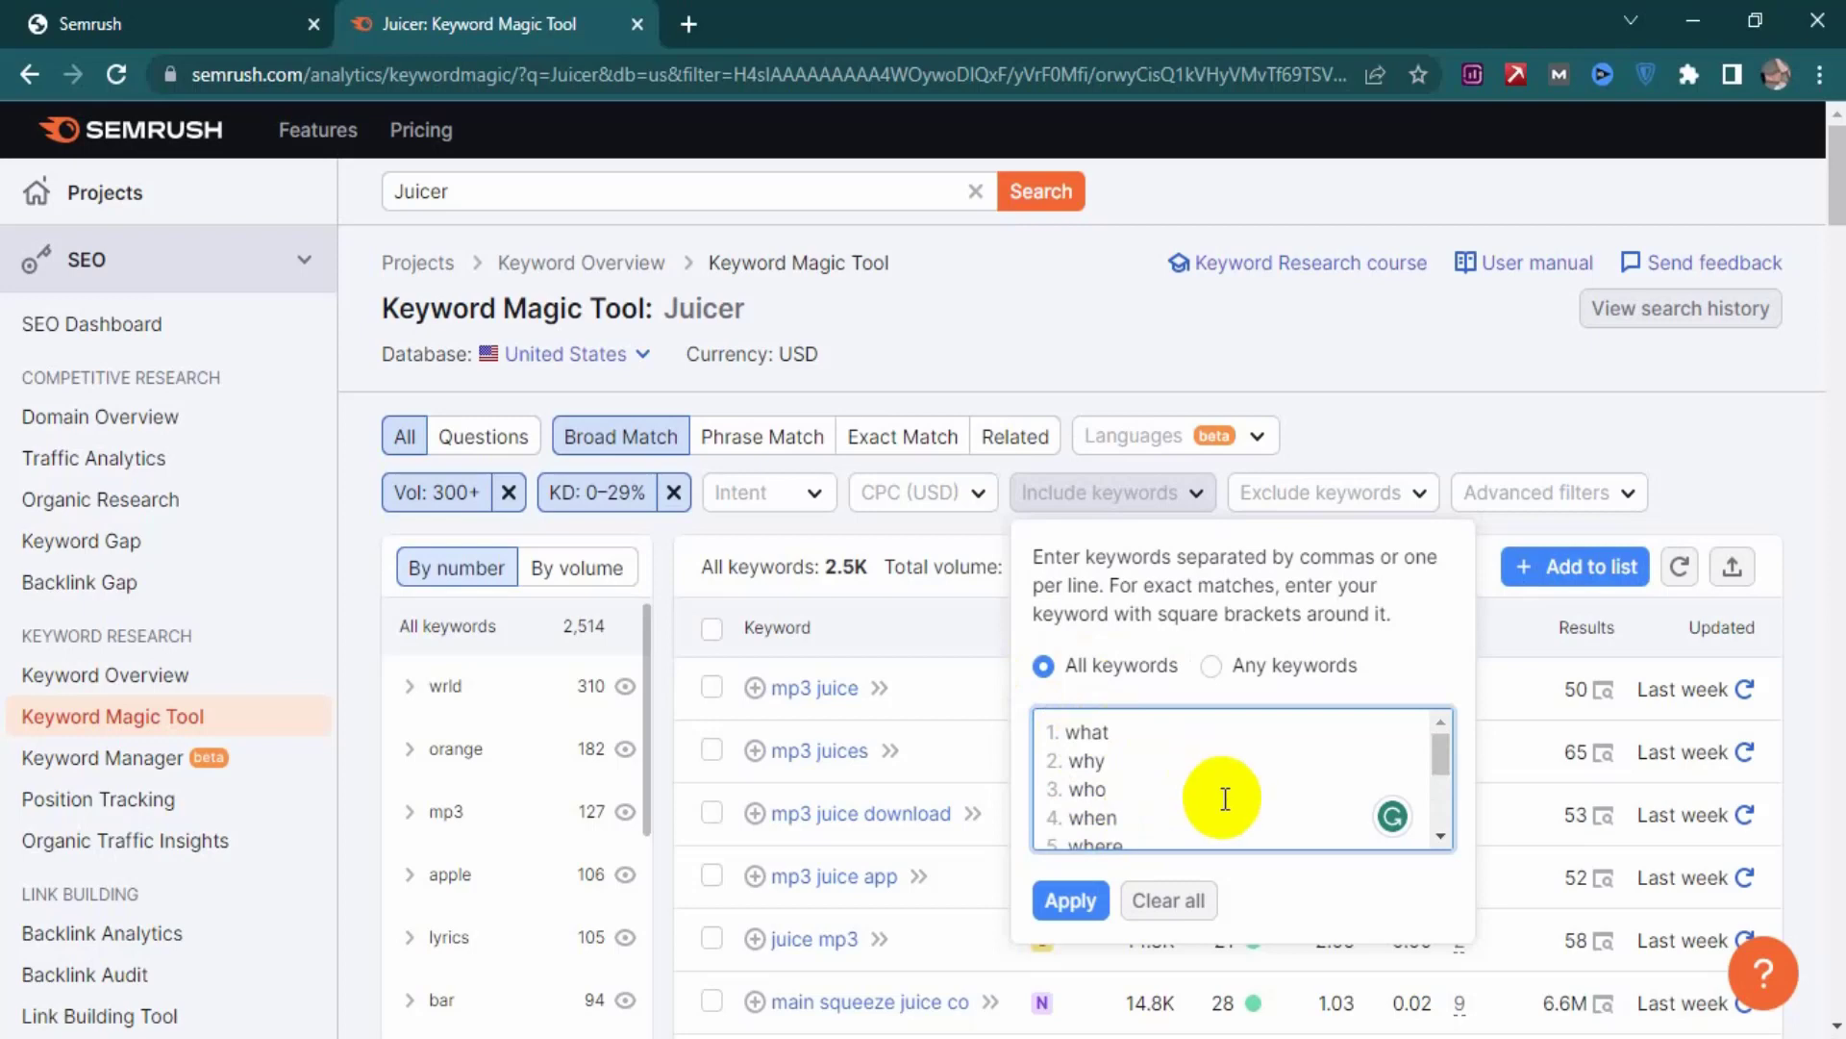
scroll(1224, 799, "down", 3)
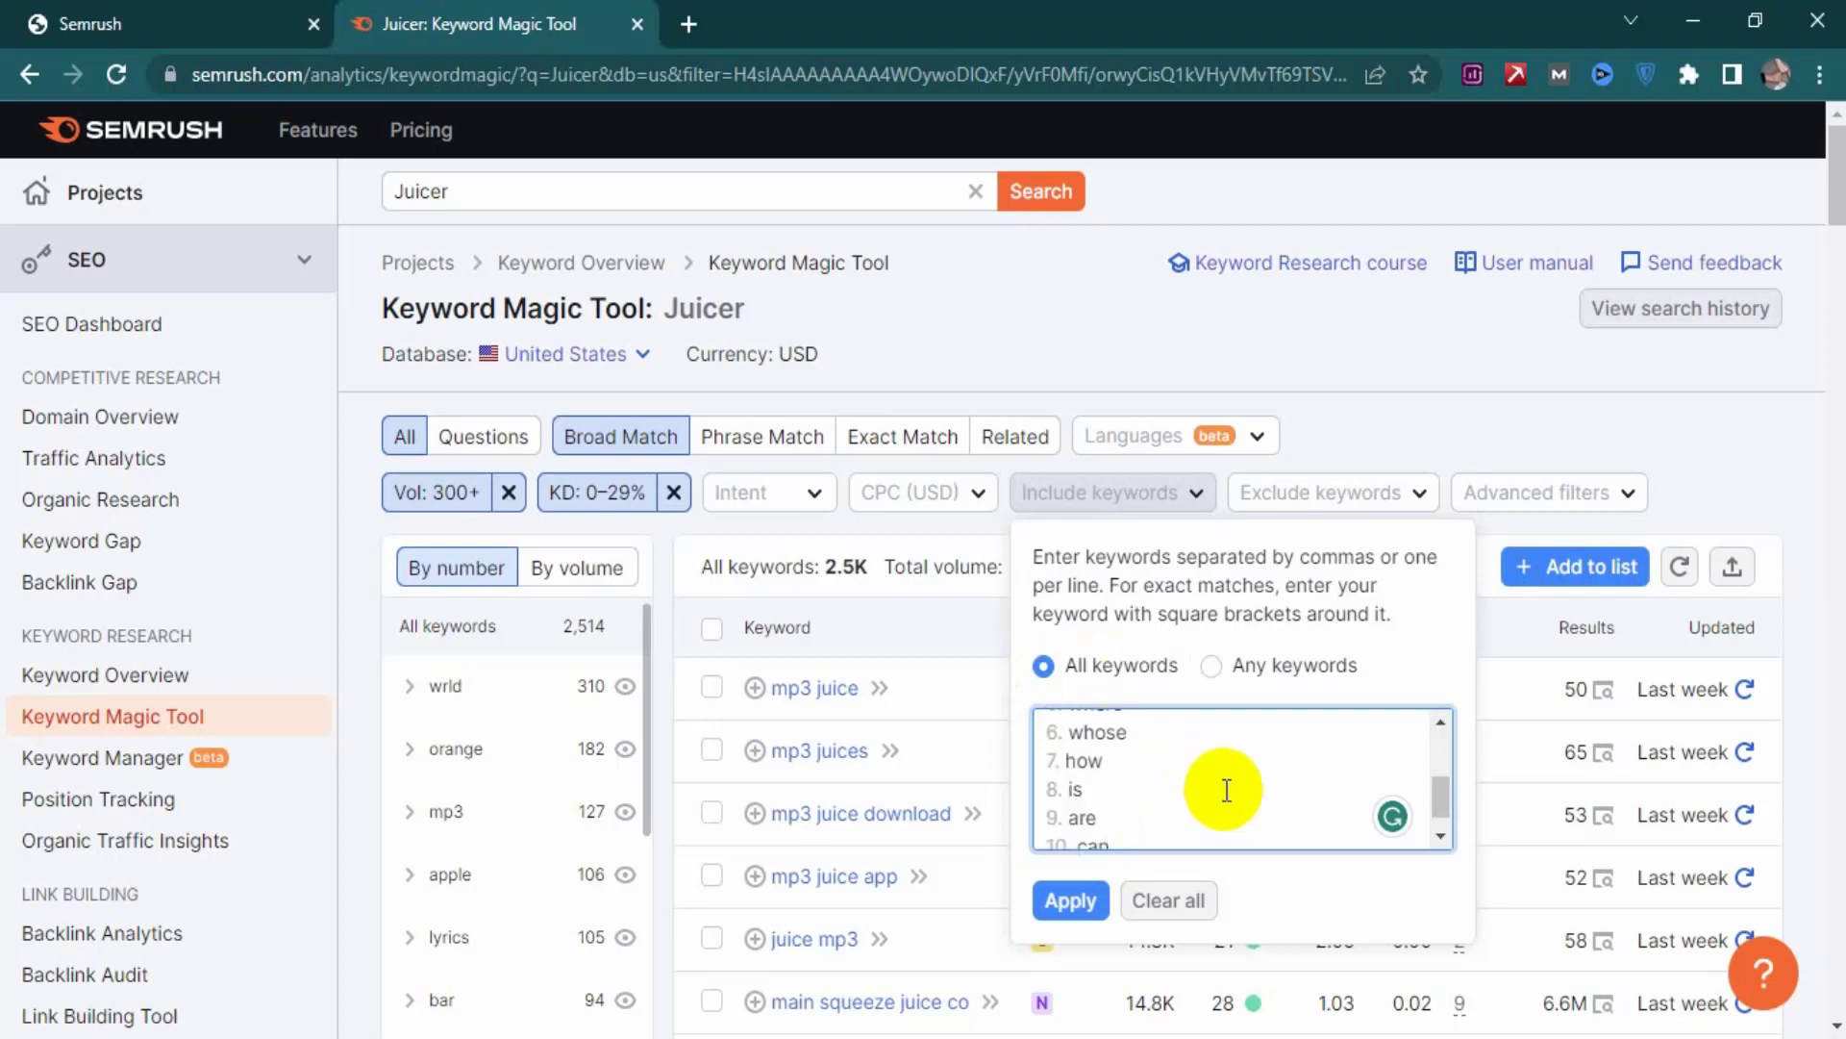
left_click(1210, 665)
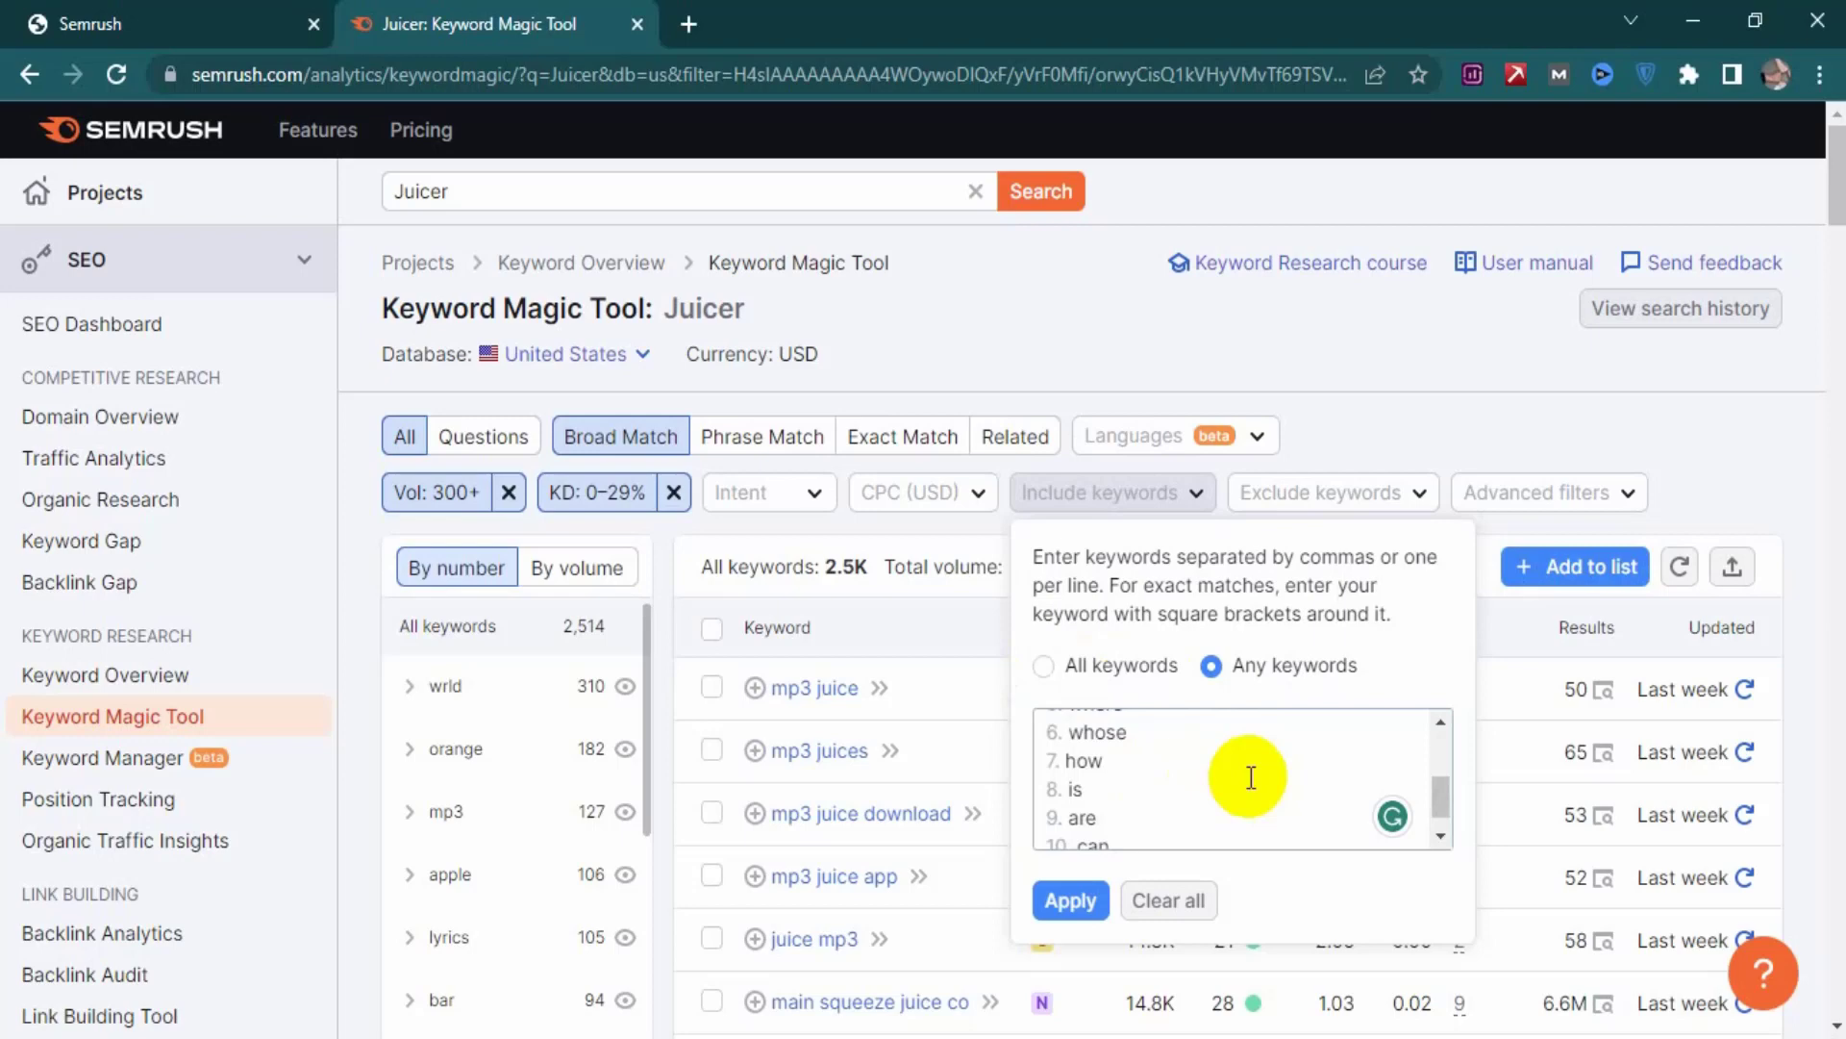
left_click(1077, 898)
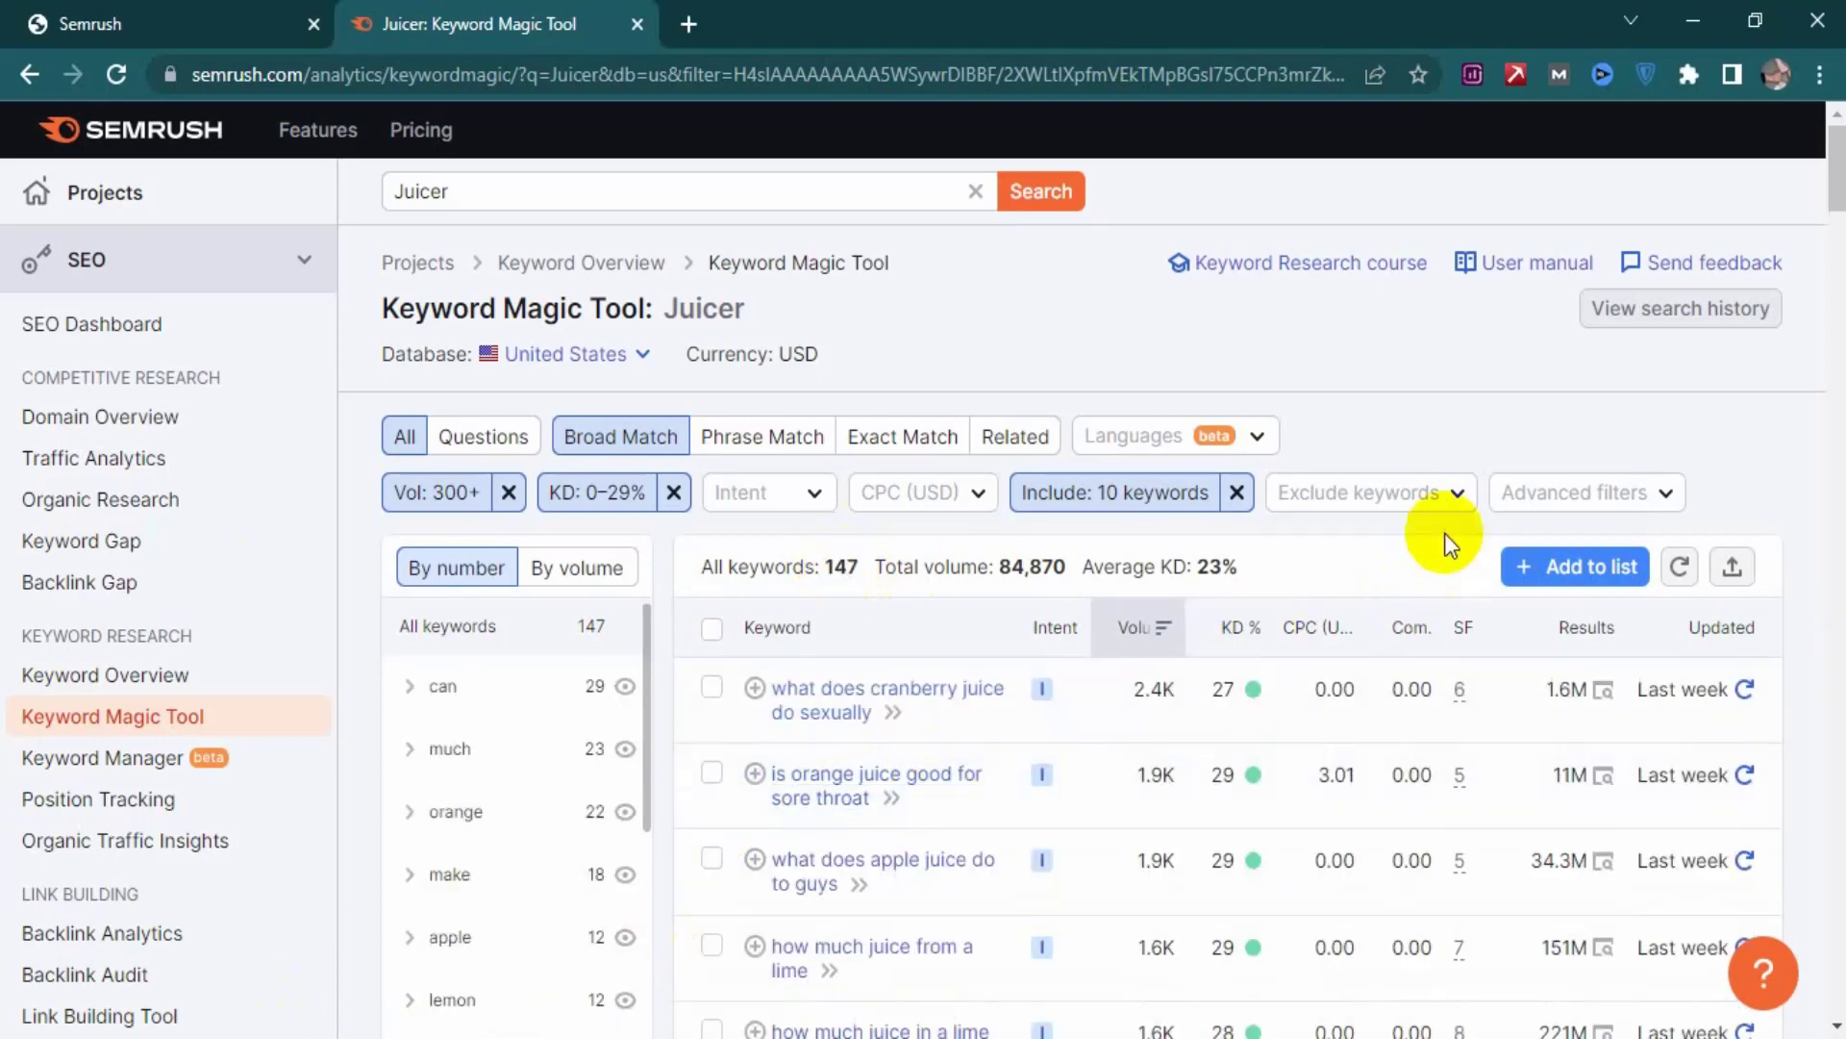
- Examine the filtered question keywords along with their search intent, volume and keyword difficulty
scroll(882, 803, "down", 1)
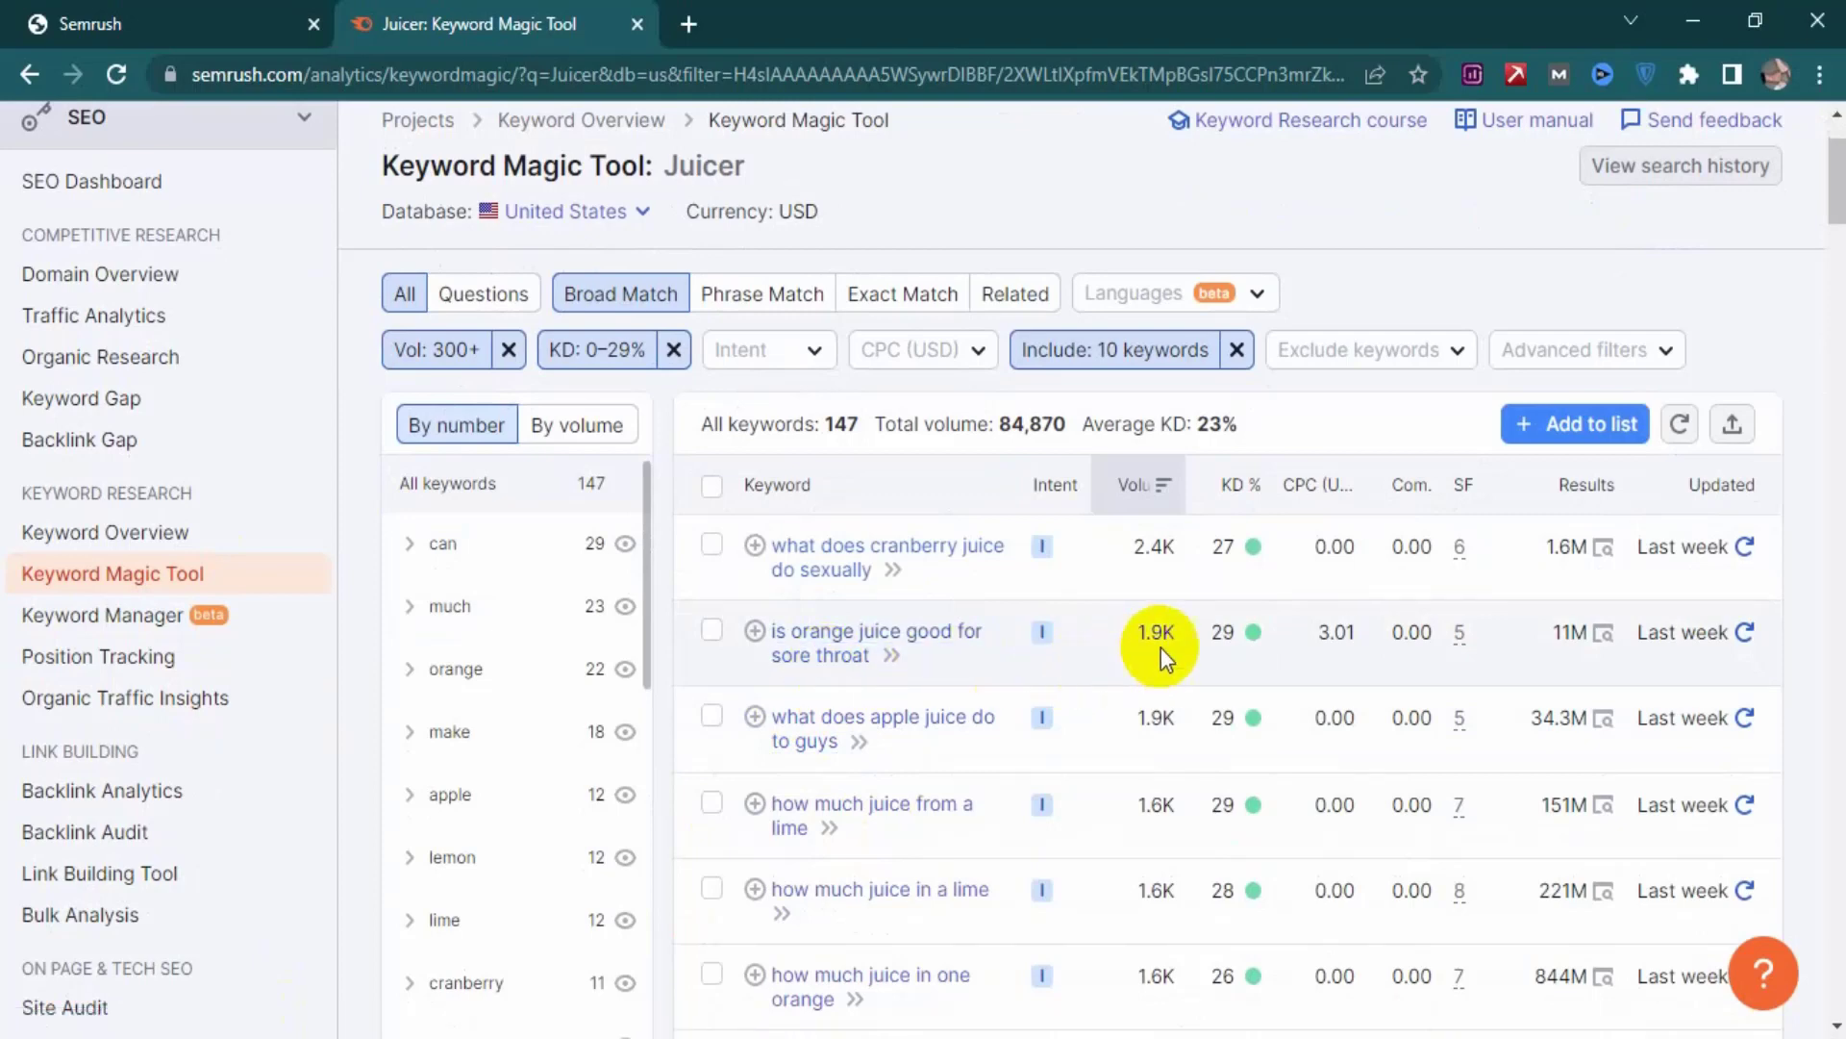
mouse_move(1227, 646)
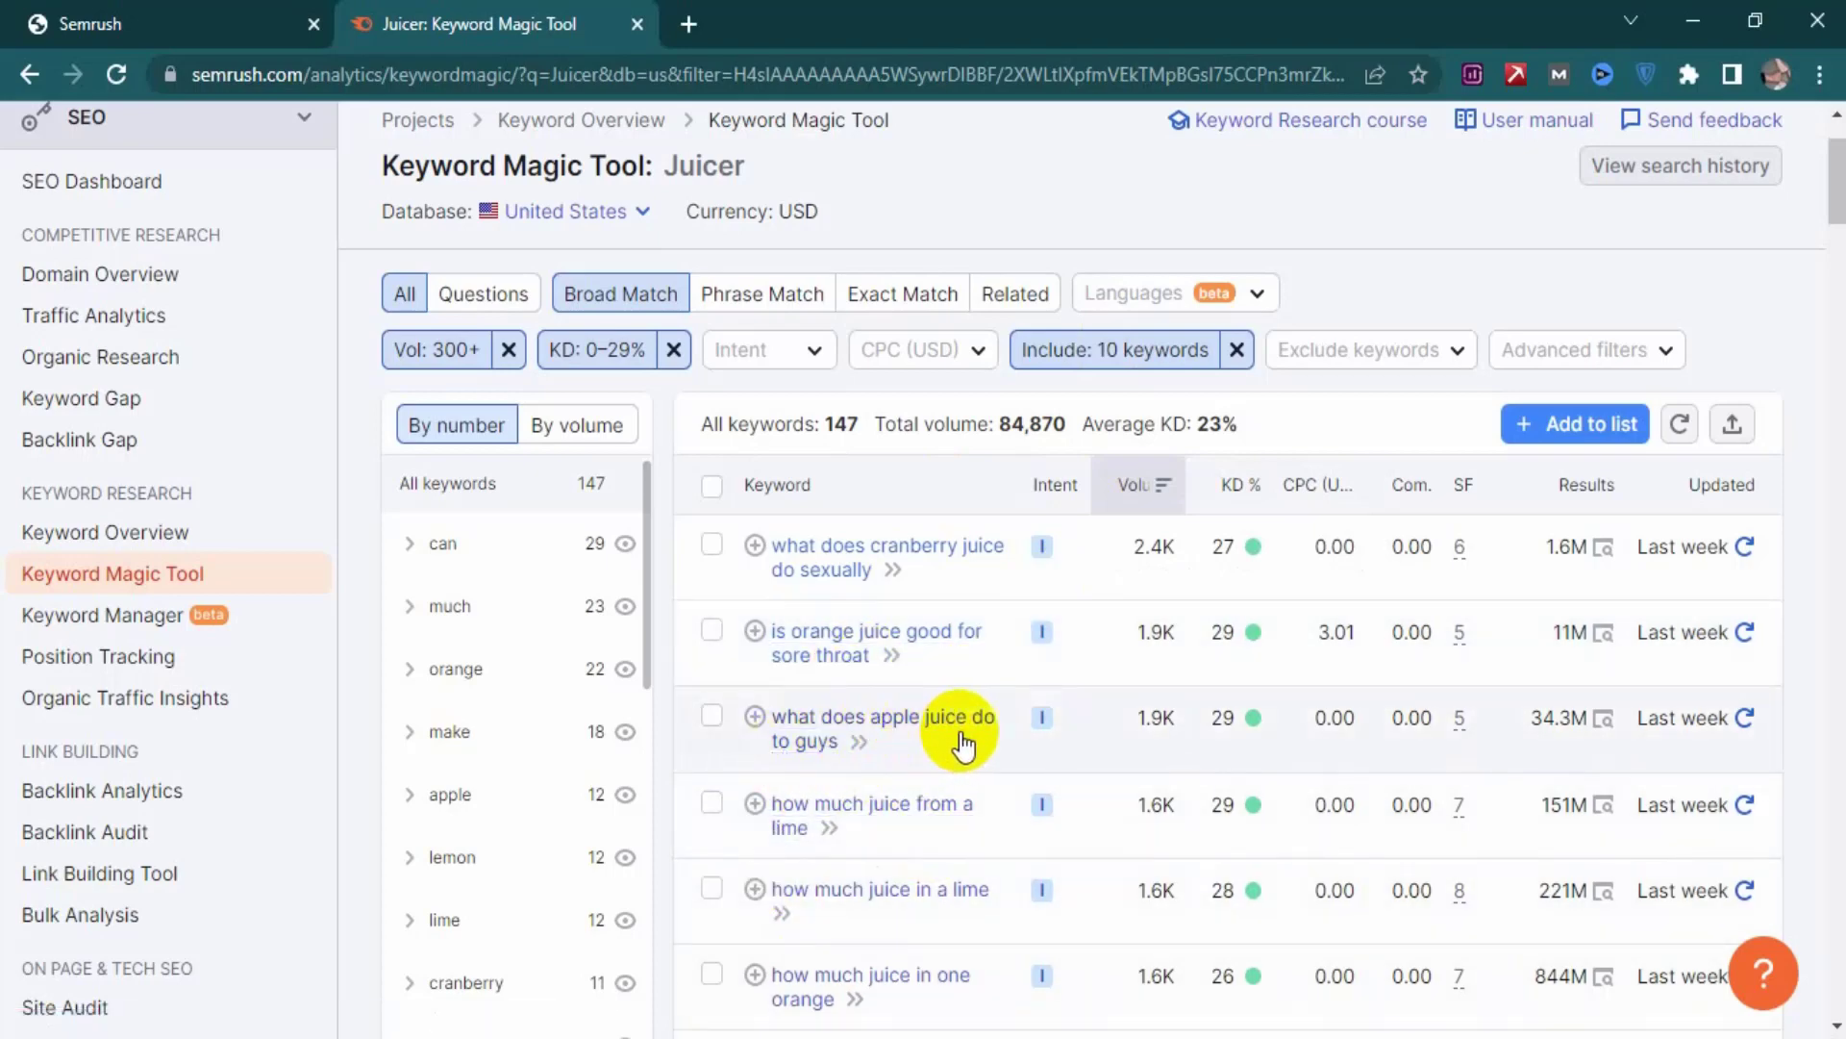
scroll(924, 760, "down", 3)
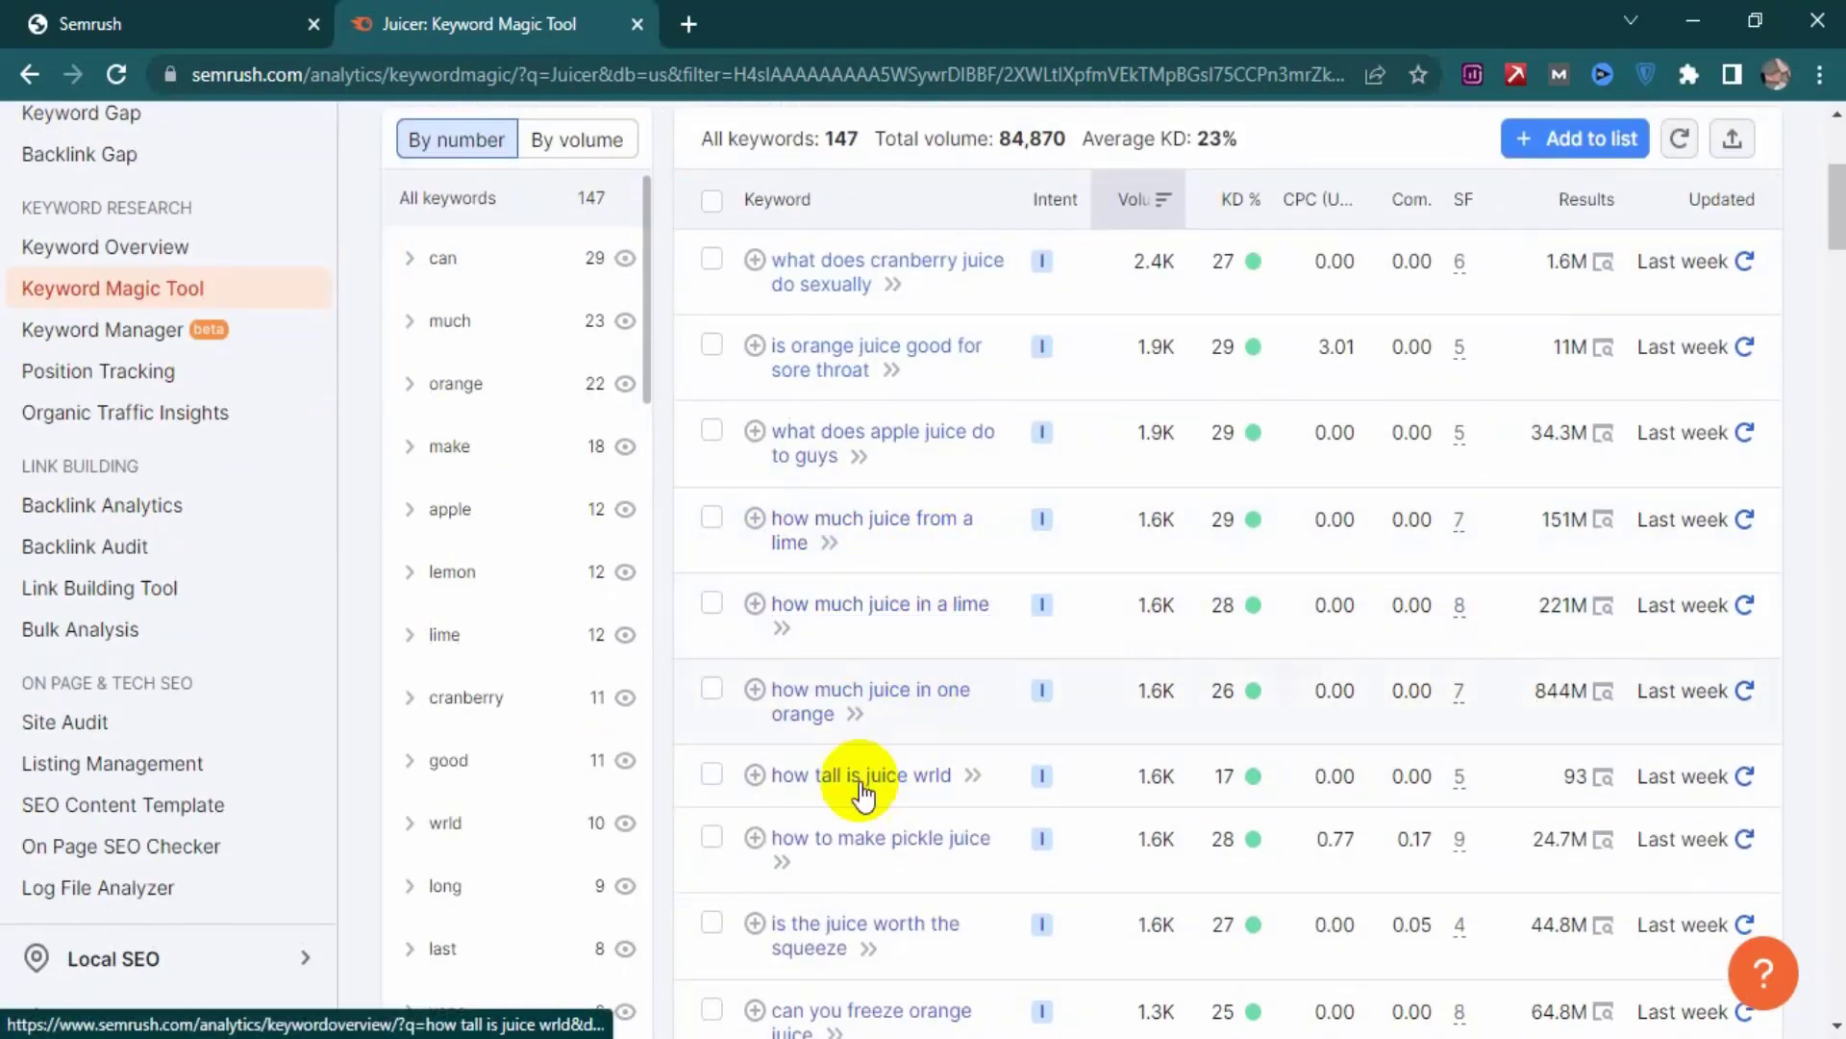
scroll(912, 712, "down", 1)
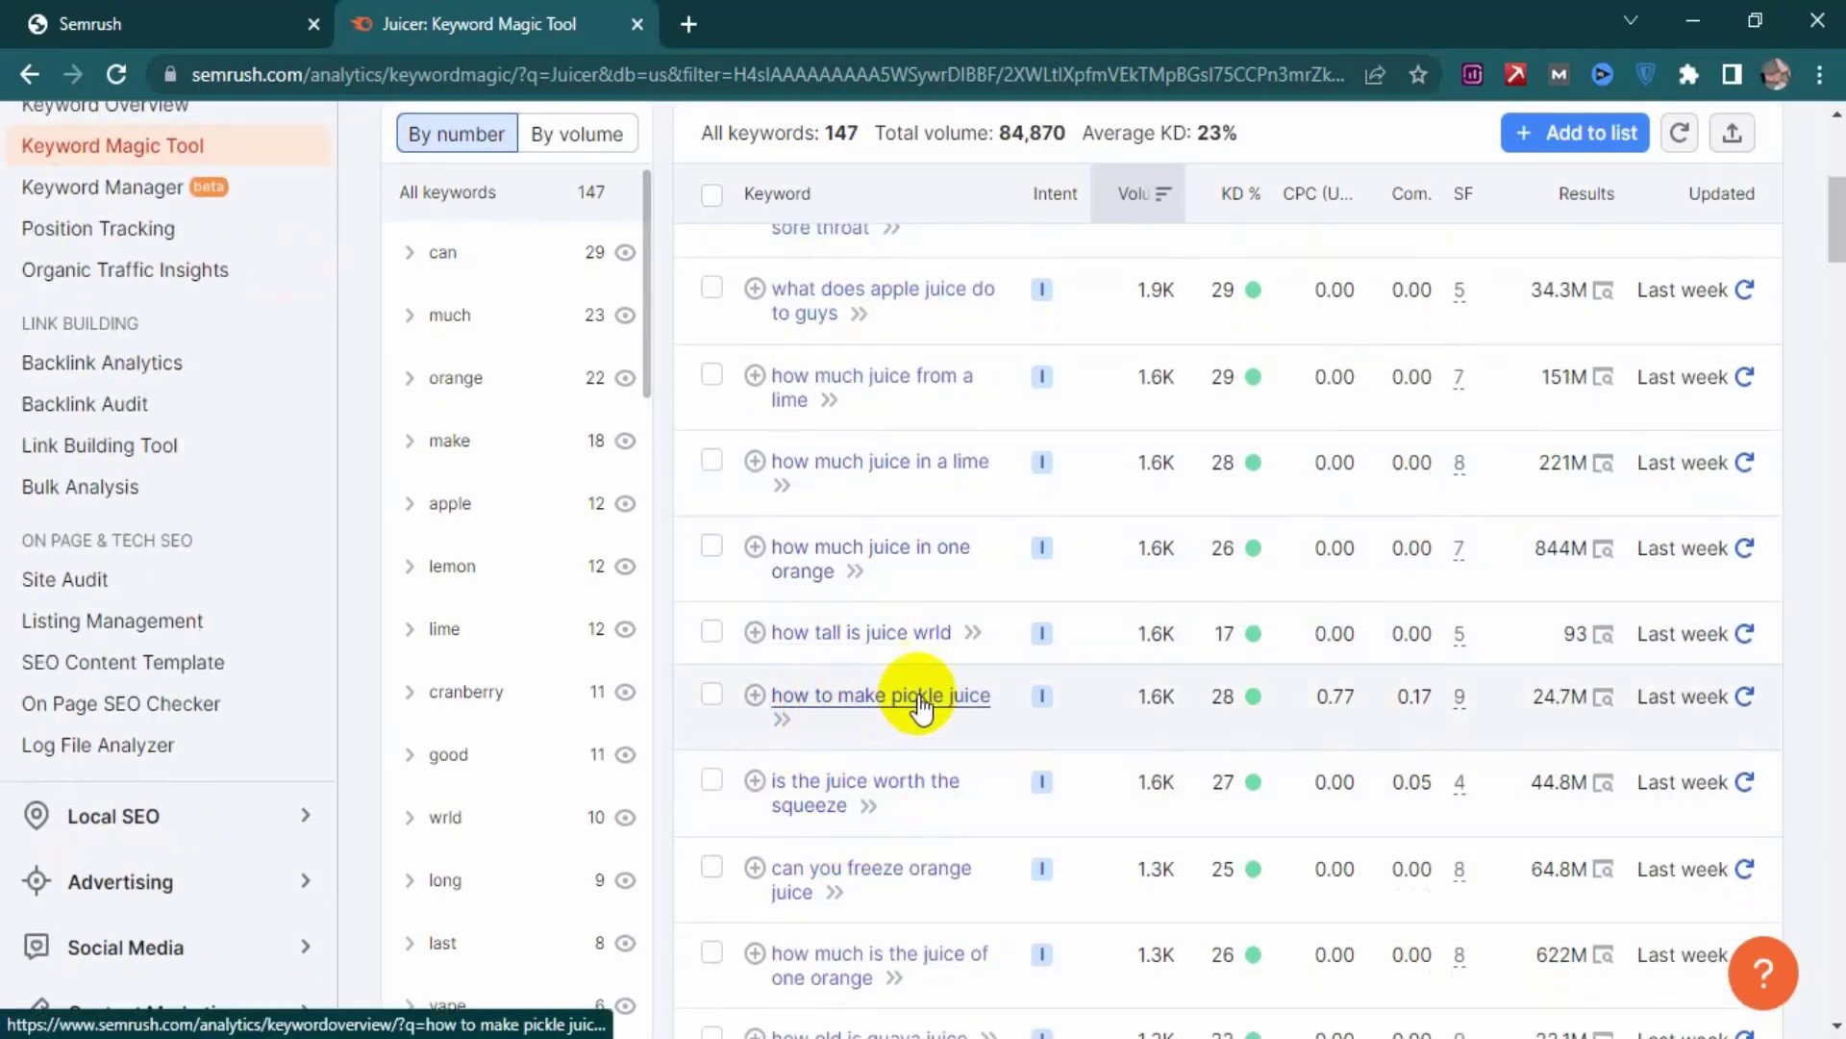
scroll(928, 707, "down", 8)
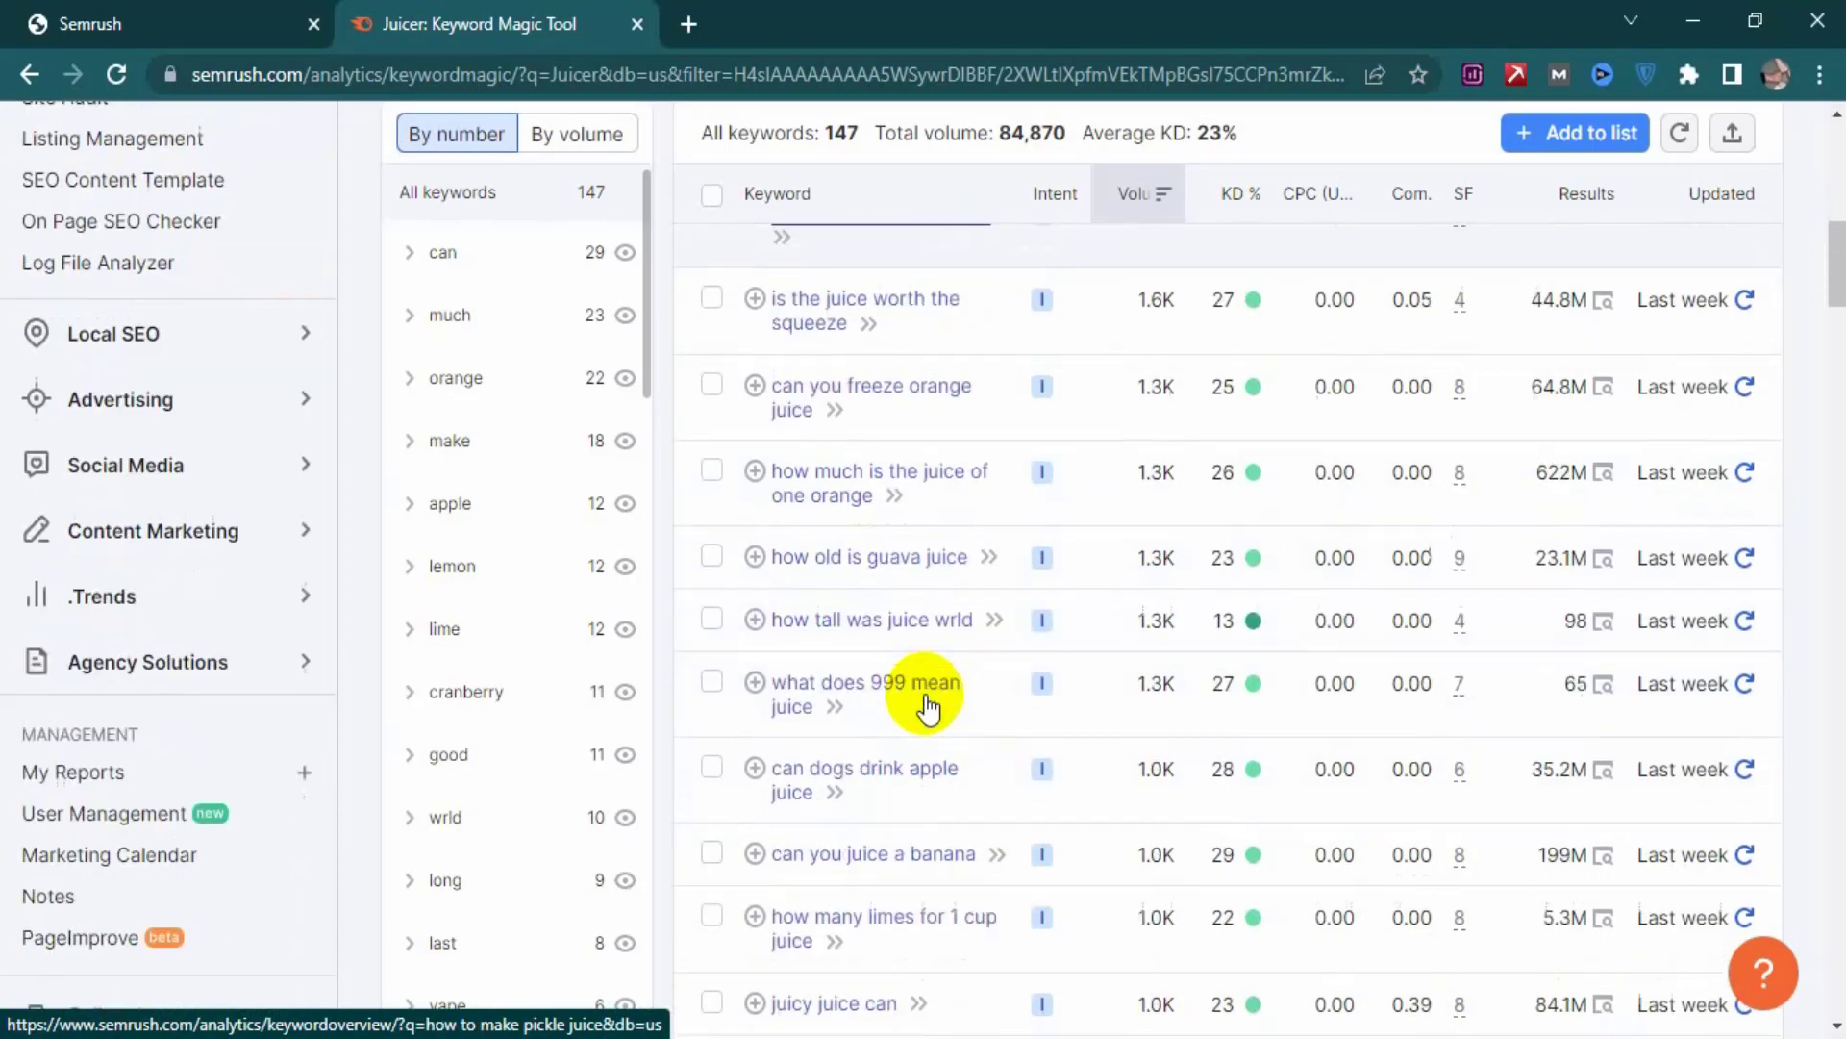
scroll(902, 702, "up", 12)
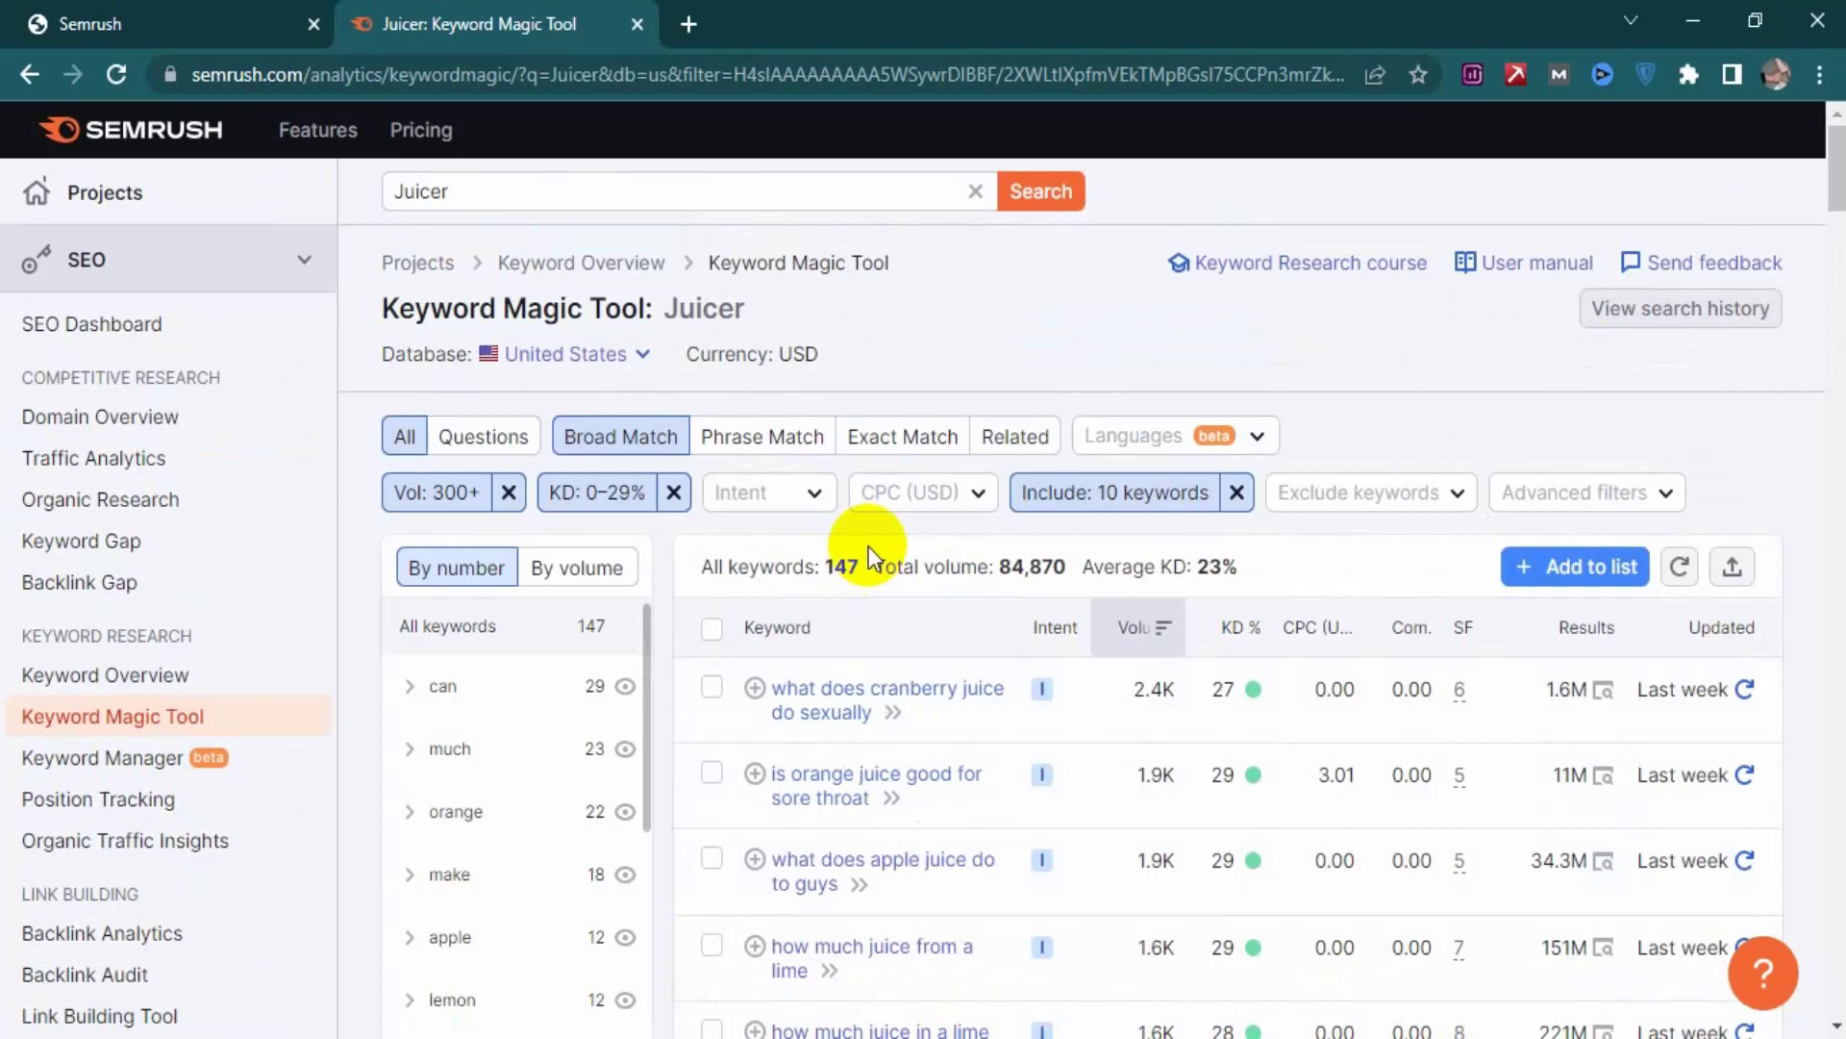
- Add best and top on separate lines at the end of the included keywords list
left_click(1106, 491)
scroll(1175, 822, "down", 2)
left_click(1176, 823)
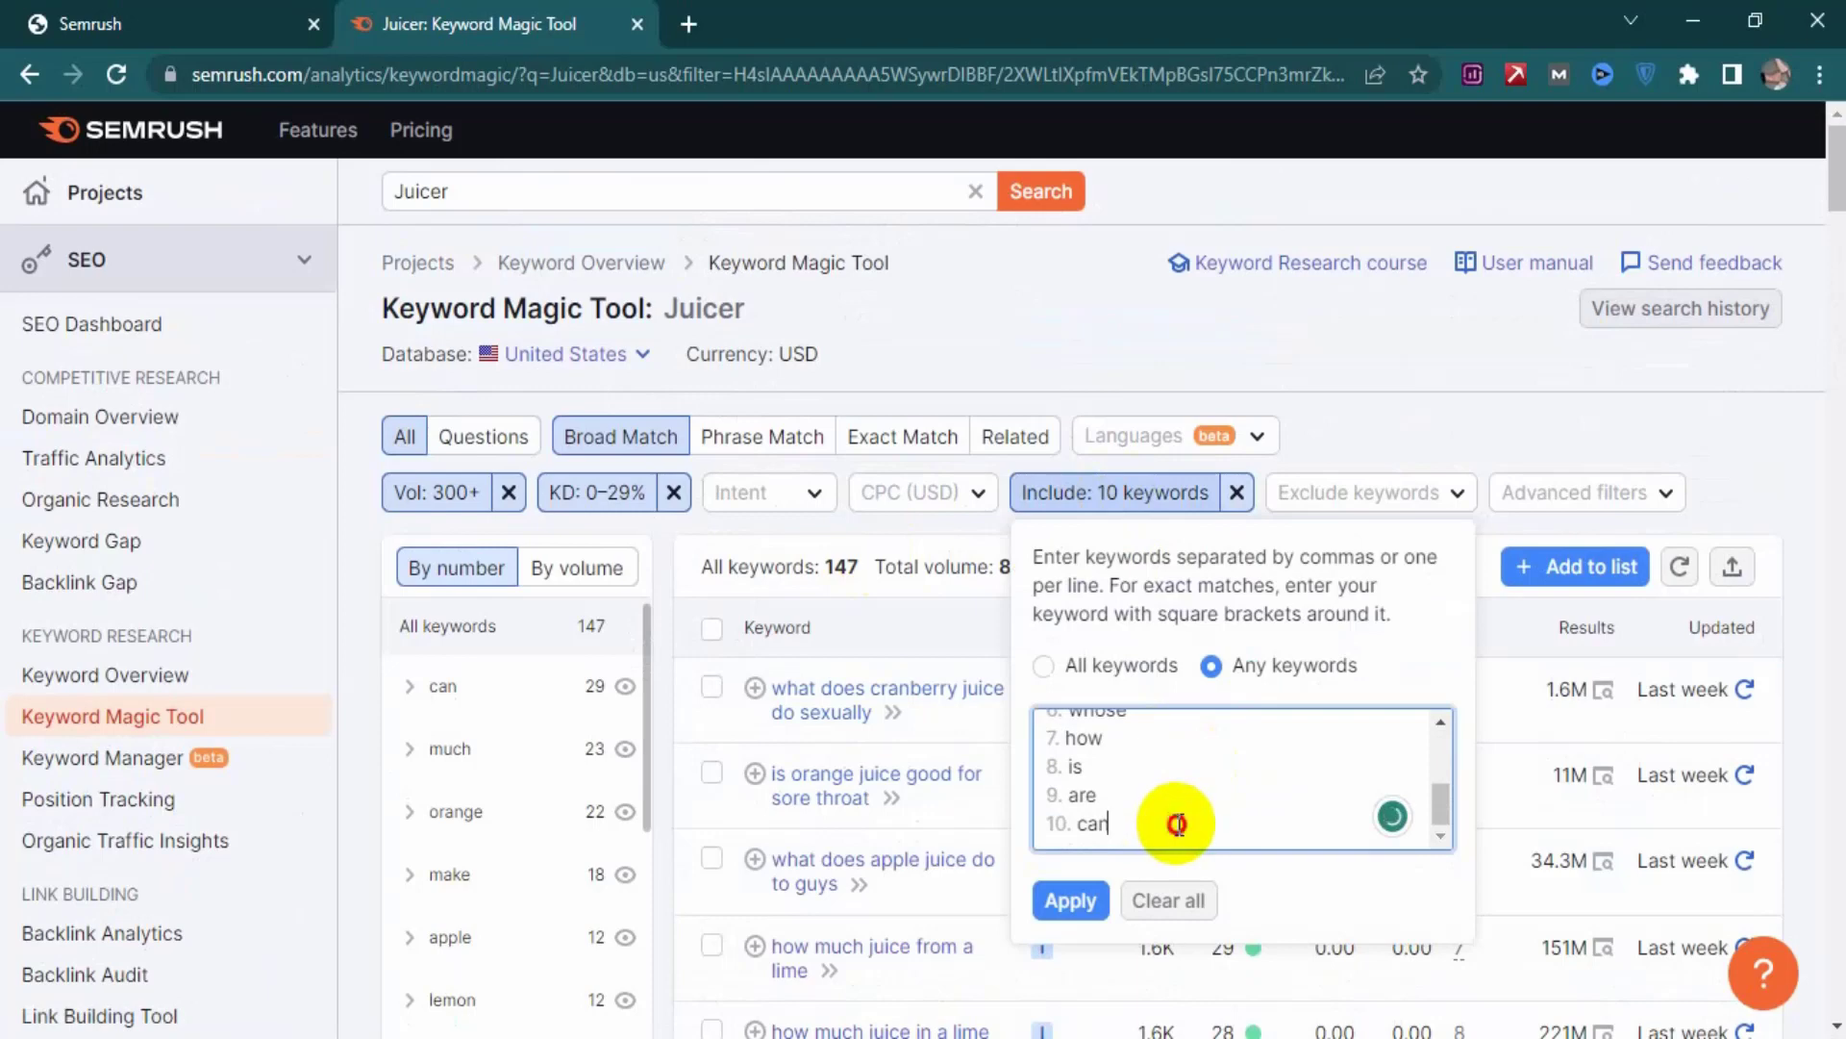
key("Return")
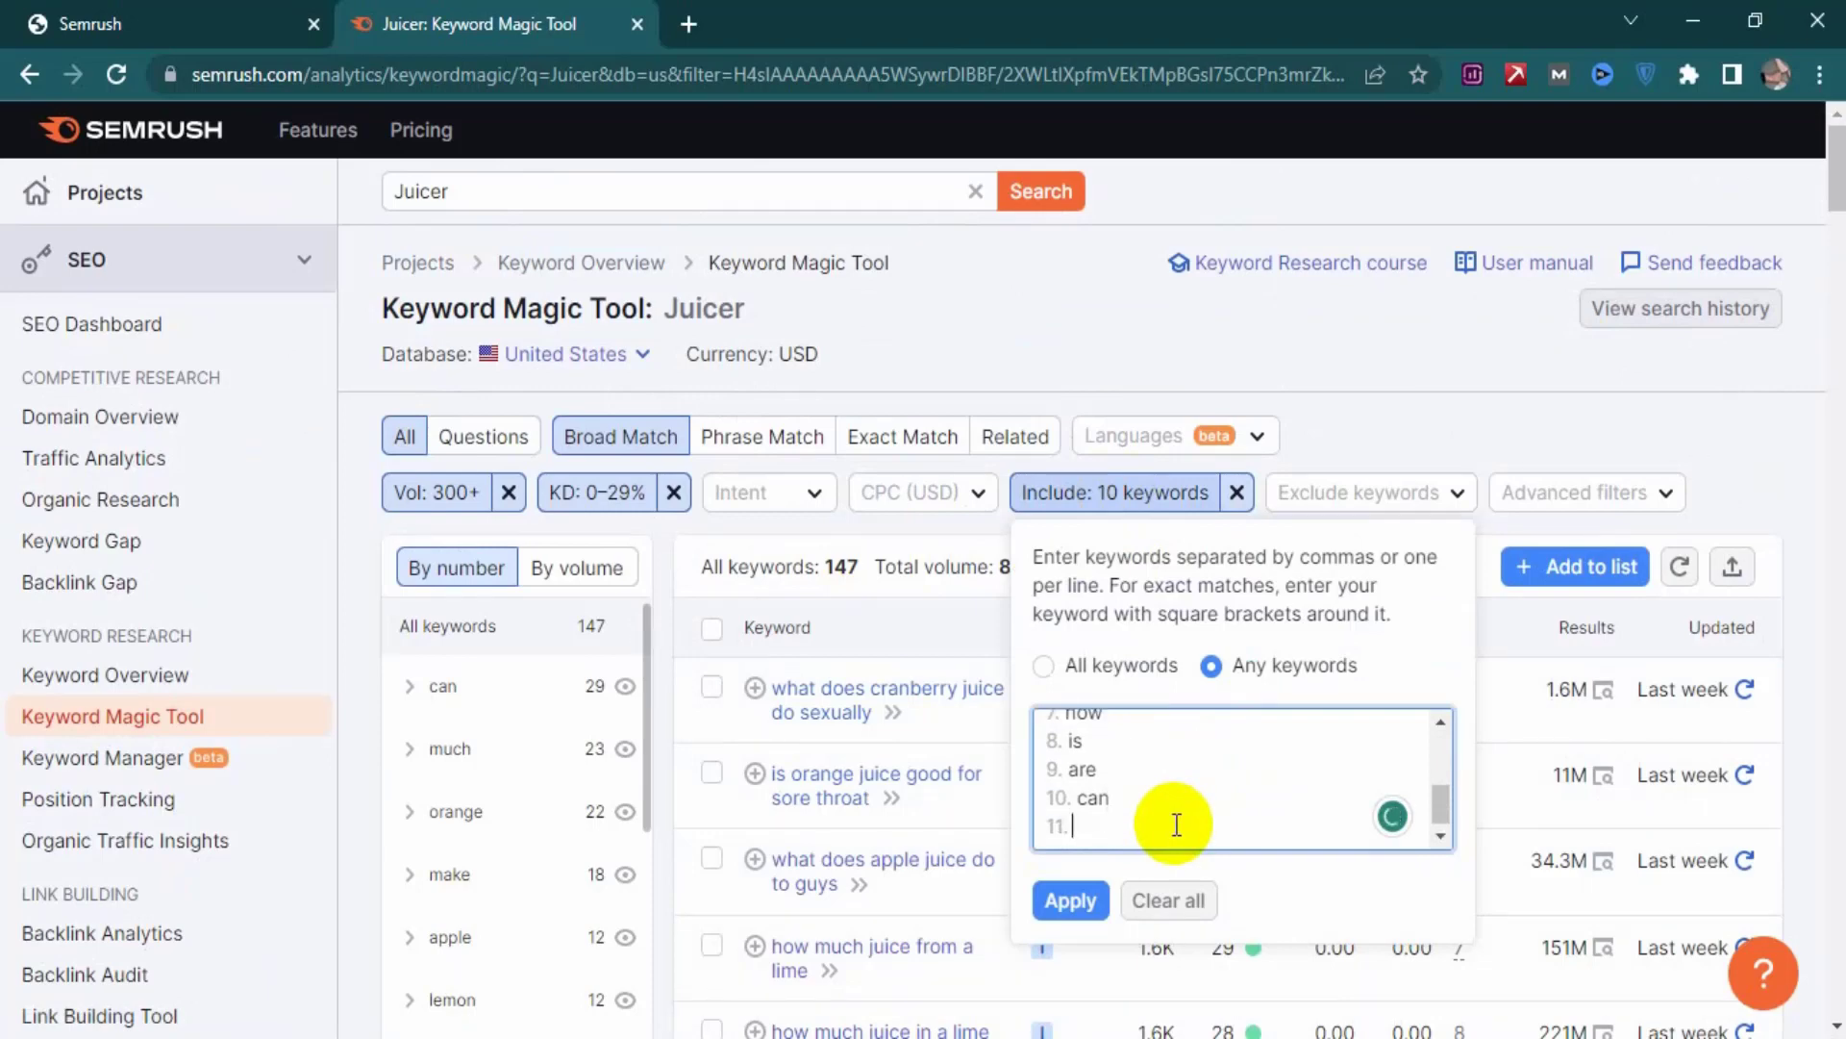
type("best")
key("Return")
type("top")
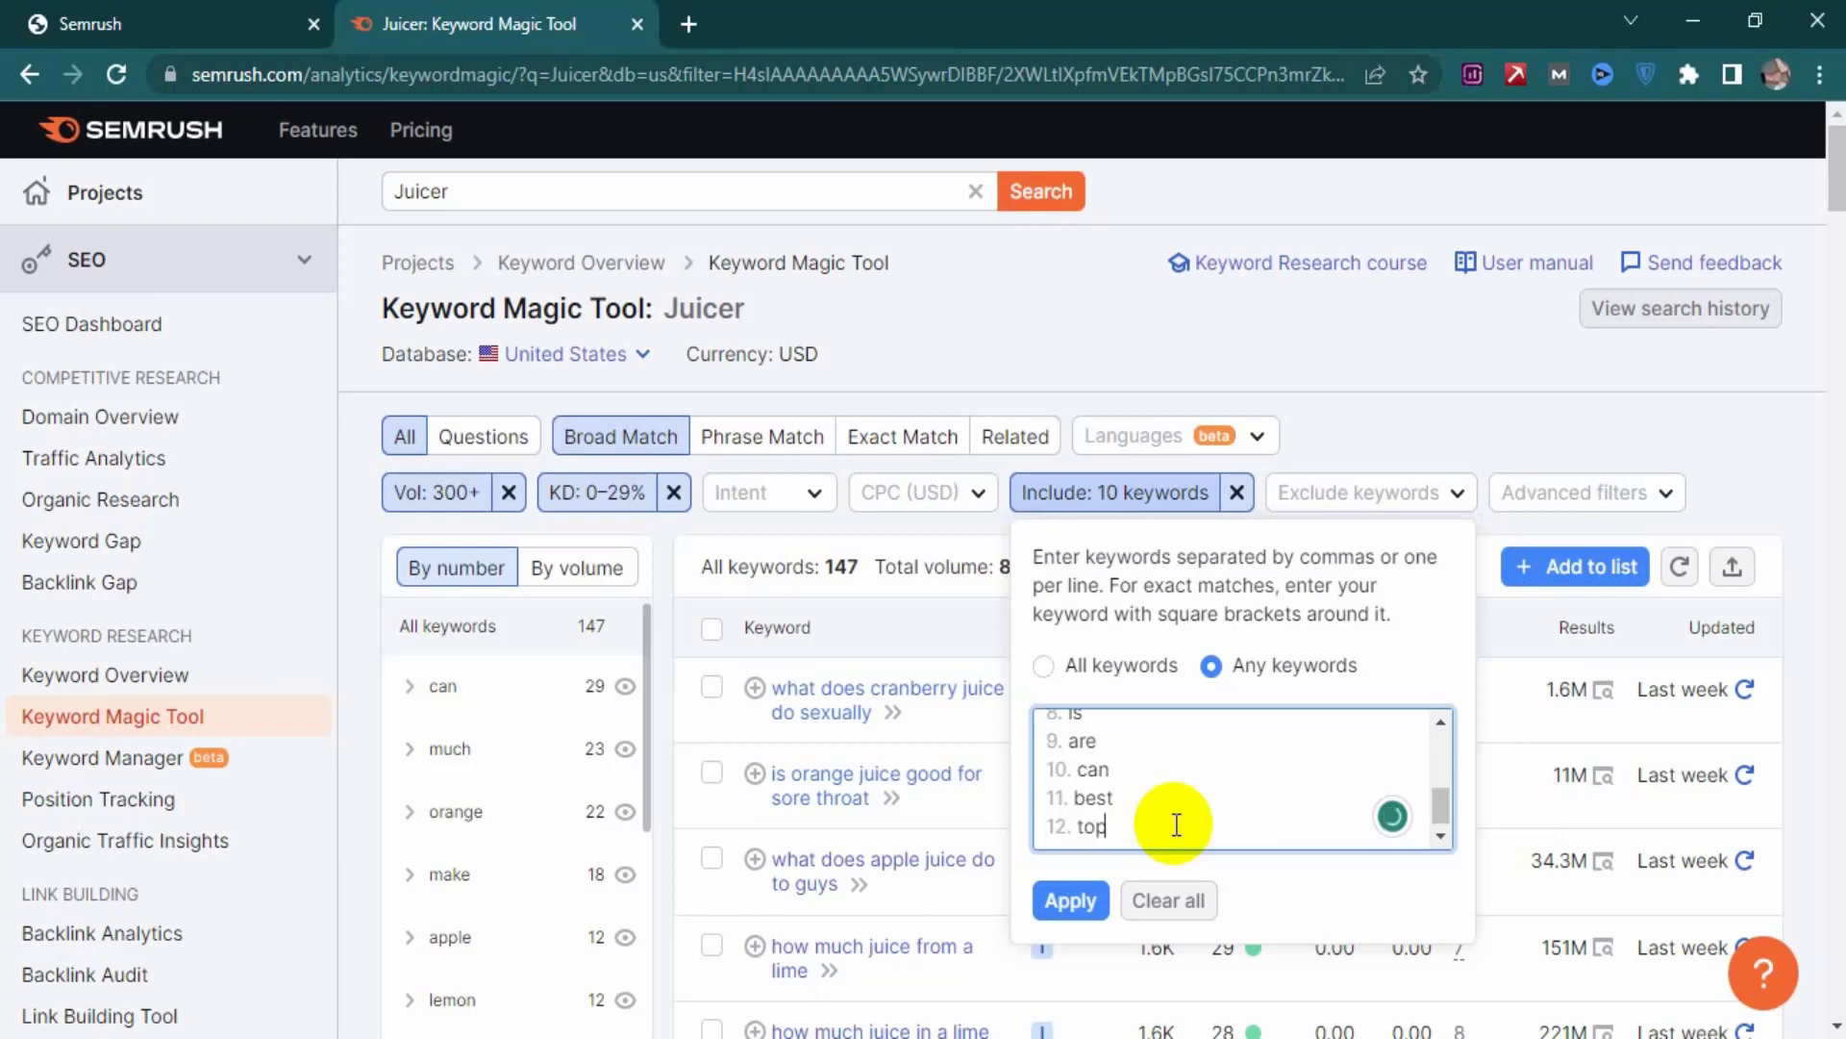
- Extend the included keywords with cheap and vs, each on its own line
key("Return")
type("cheap")
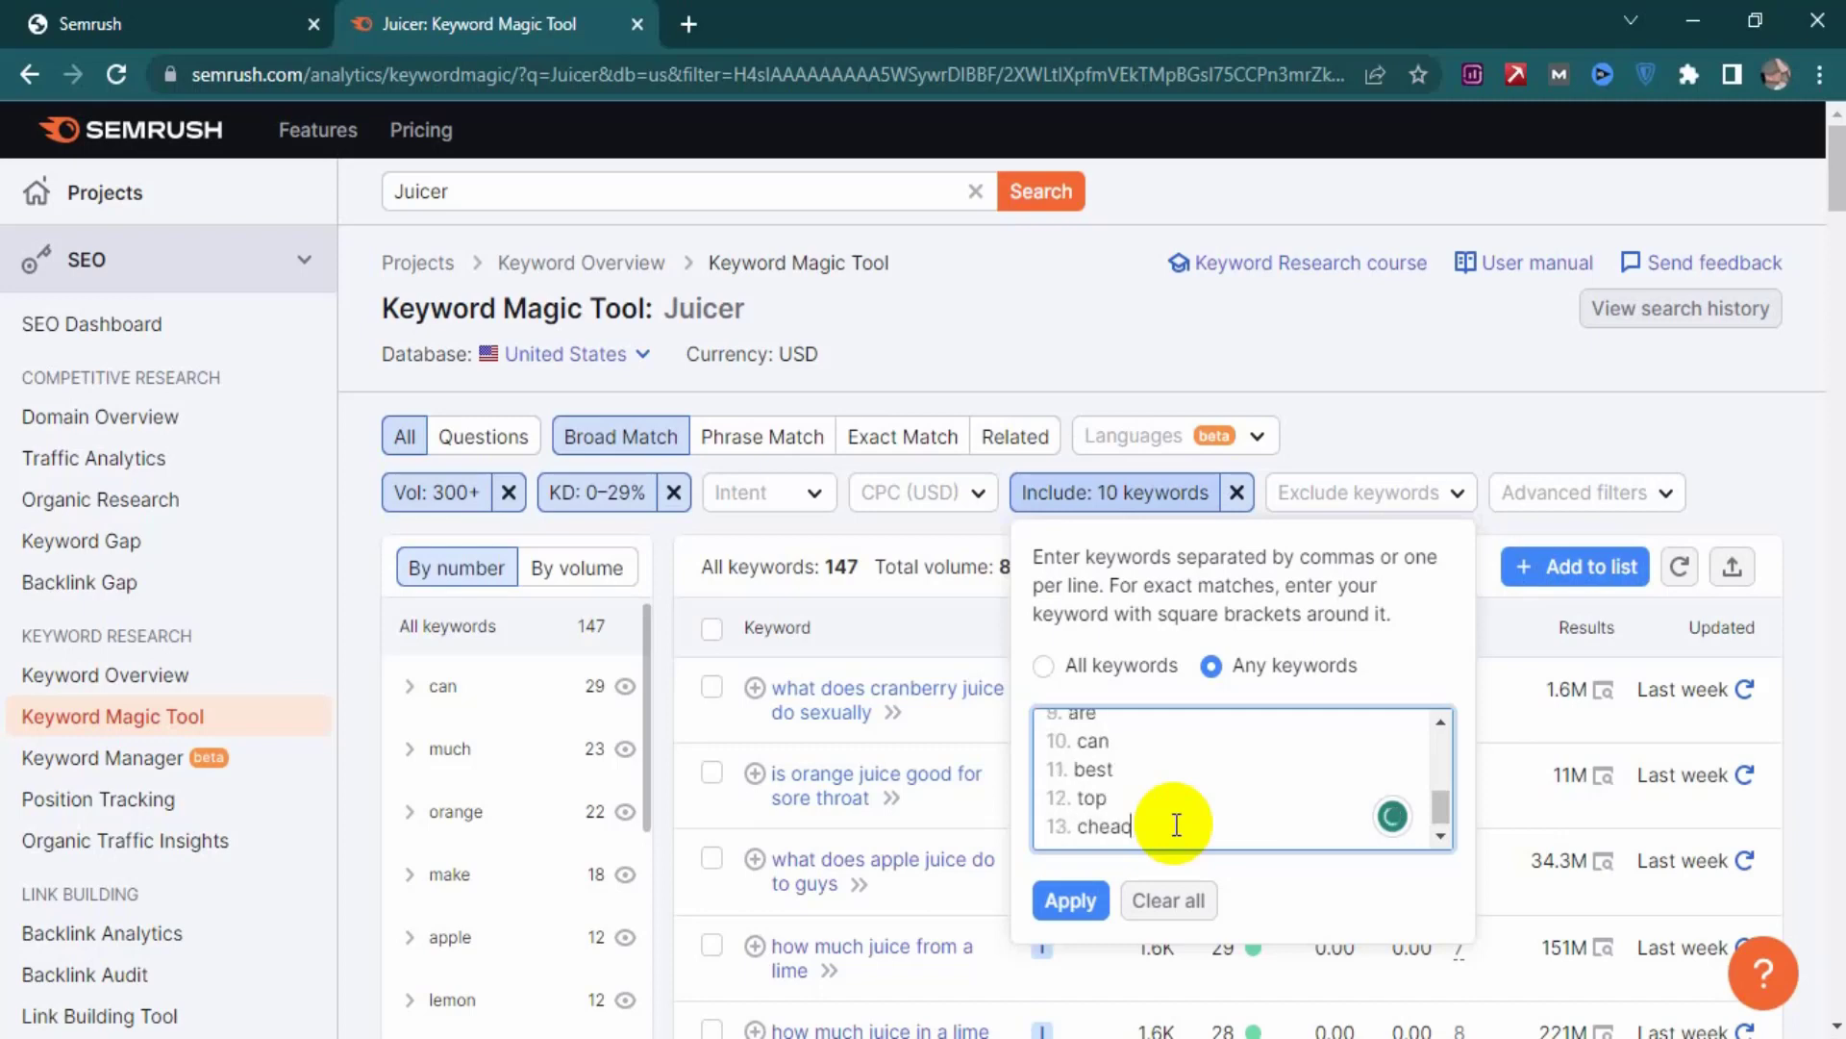
key("BackSpace")
type("p")
key("Return")
type("vs")
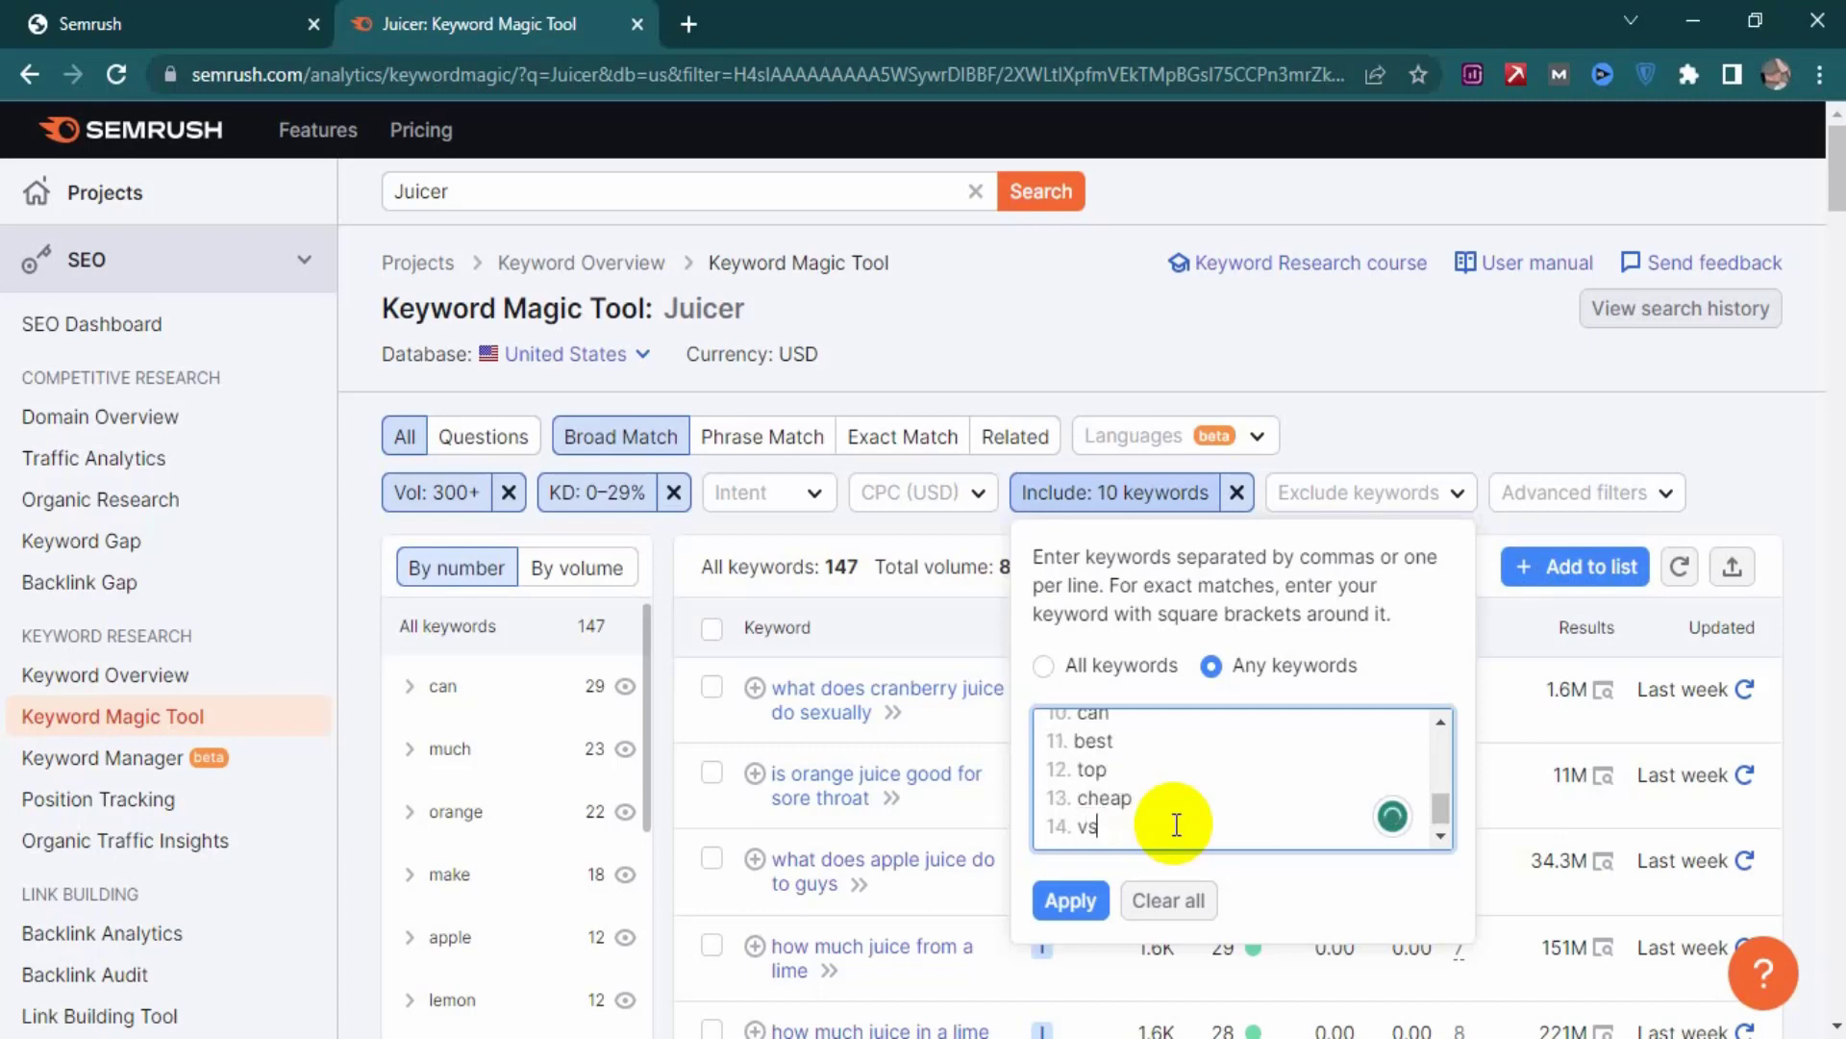
- Complete the included keywords with under, review and guide on separate lines, and apply the filter
key("Return")
type("under")
key("Return")
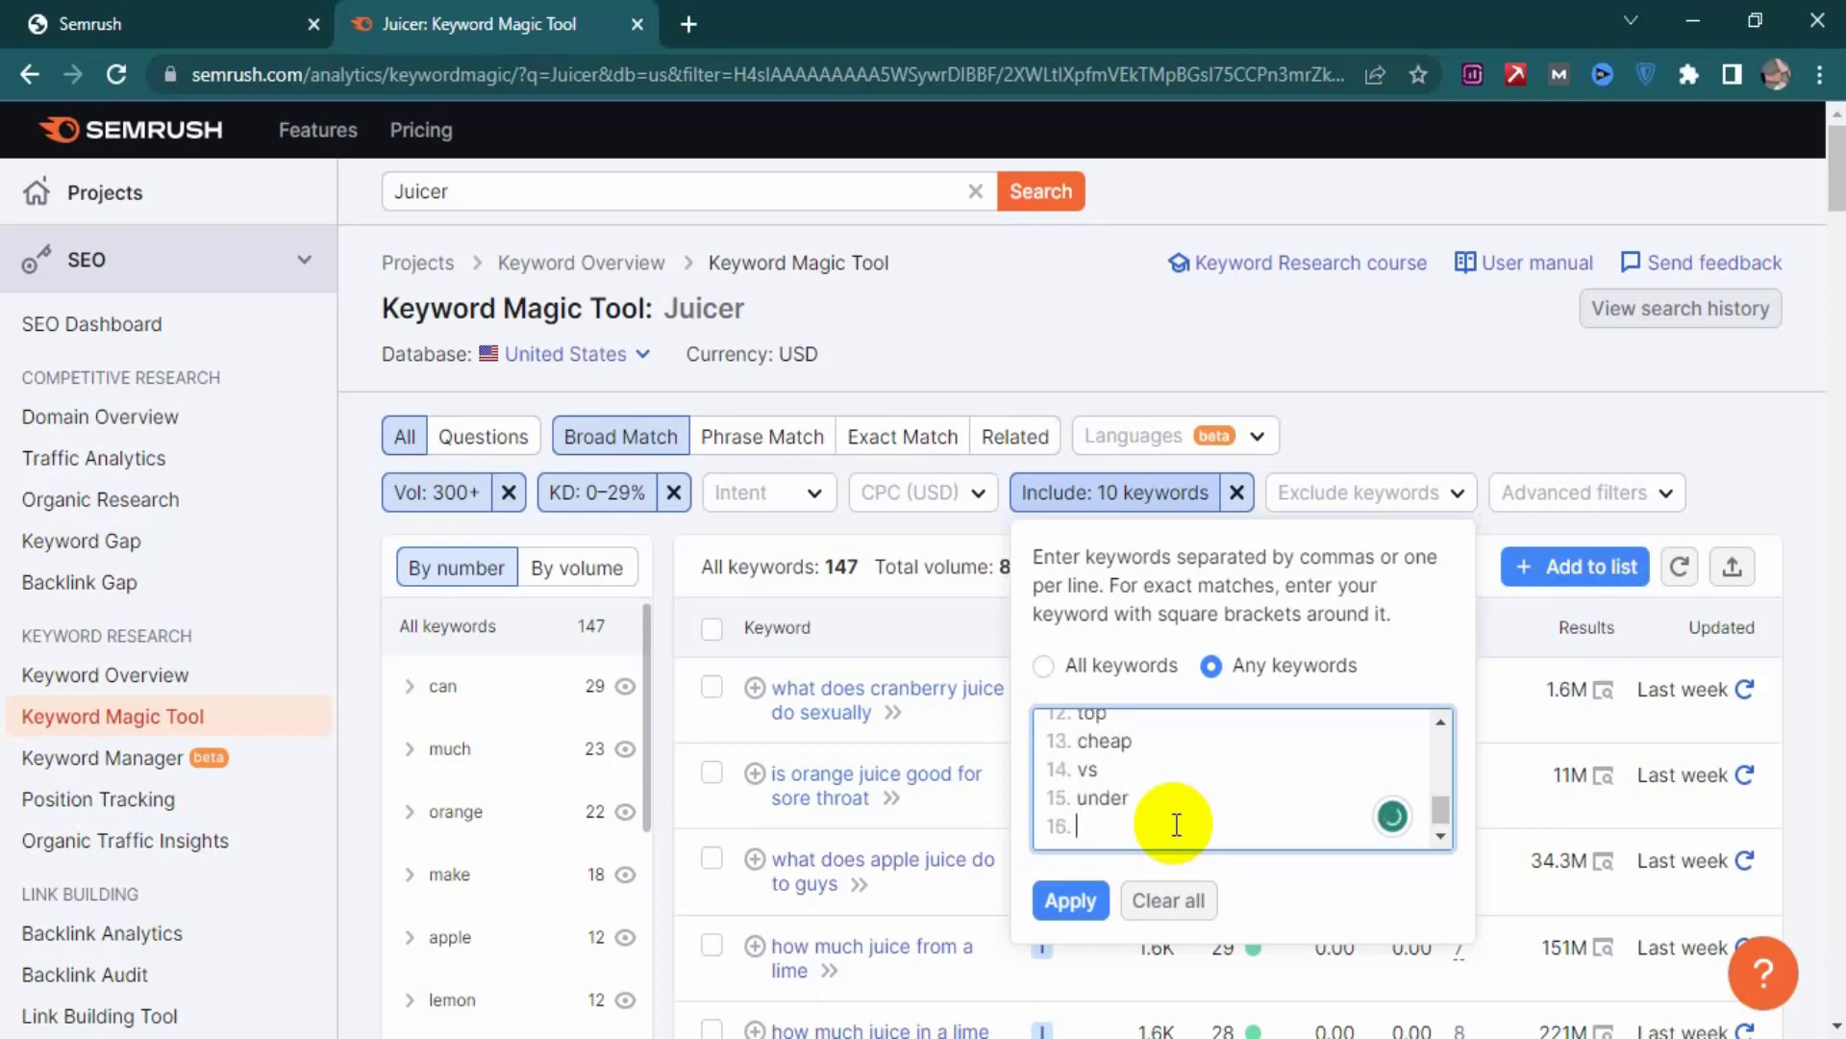
type("review")
key("Return")
type("guide")
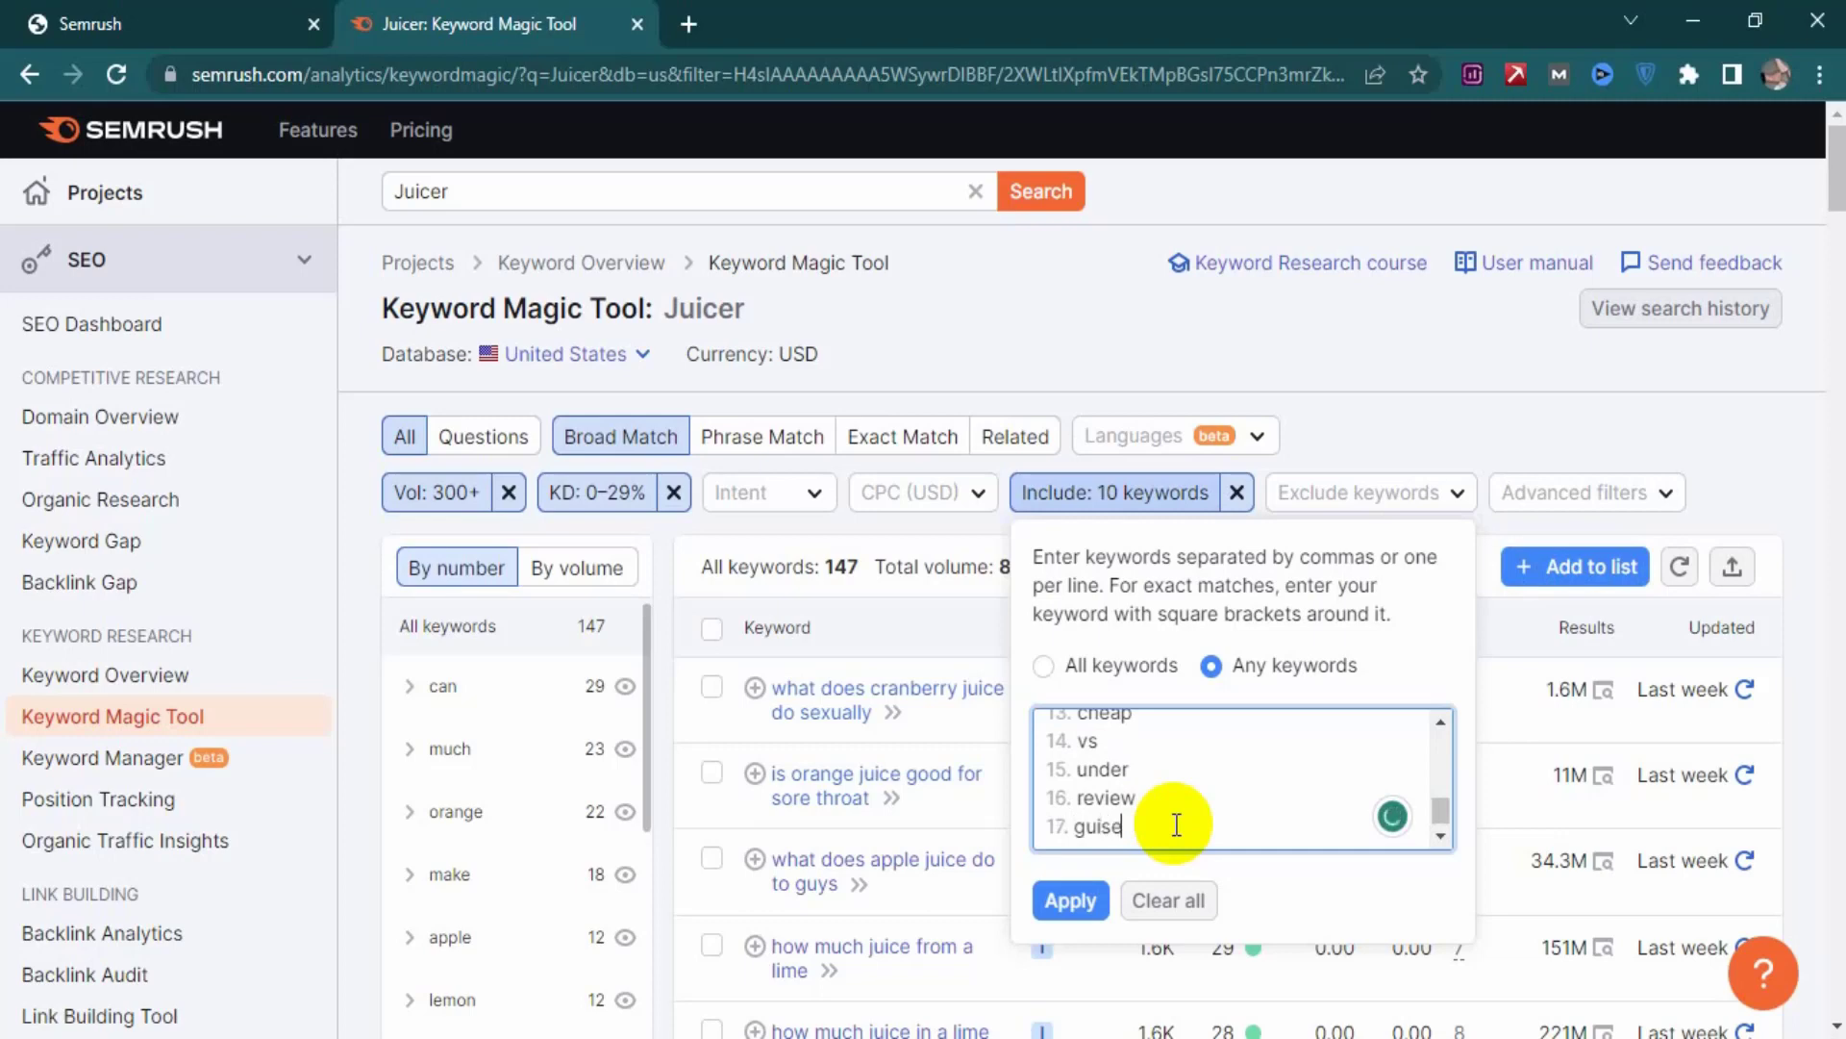
key("BackSpace")
type("de")
left_click(1071, 900)
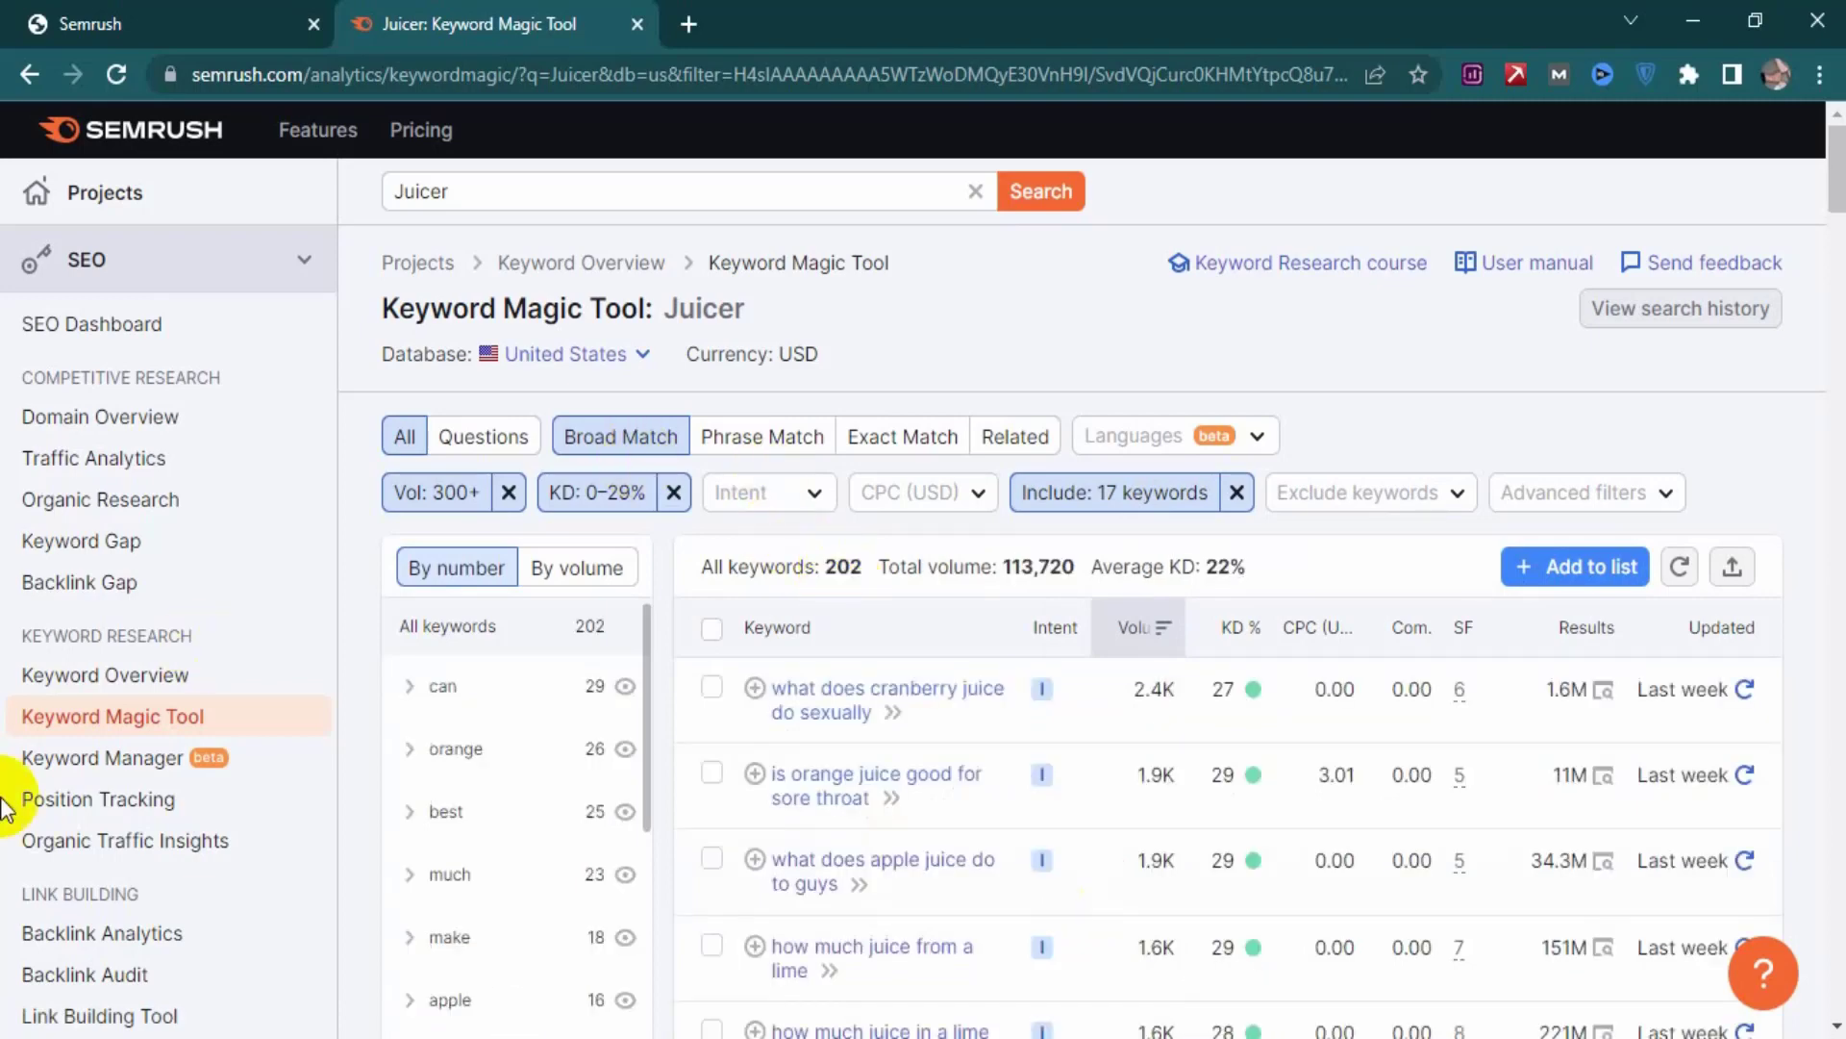
- Review the filtered keyword list and export all of its keywords in XLSX format without grouping
scroll(962, 865, "down", 20)
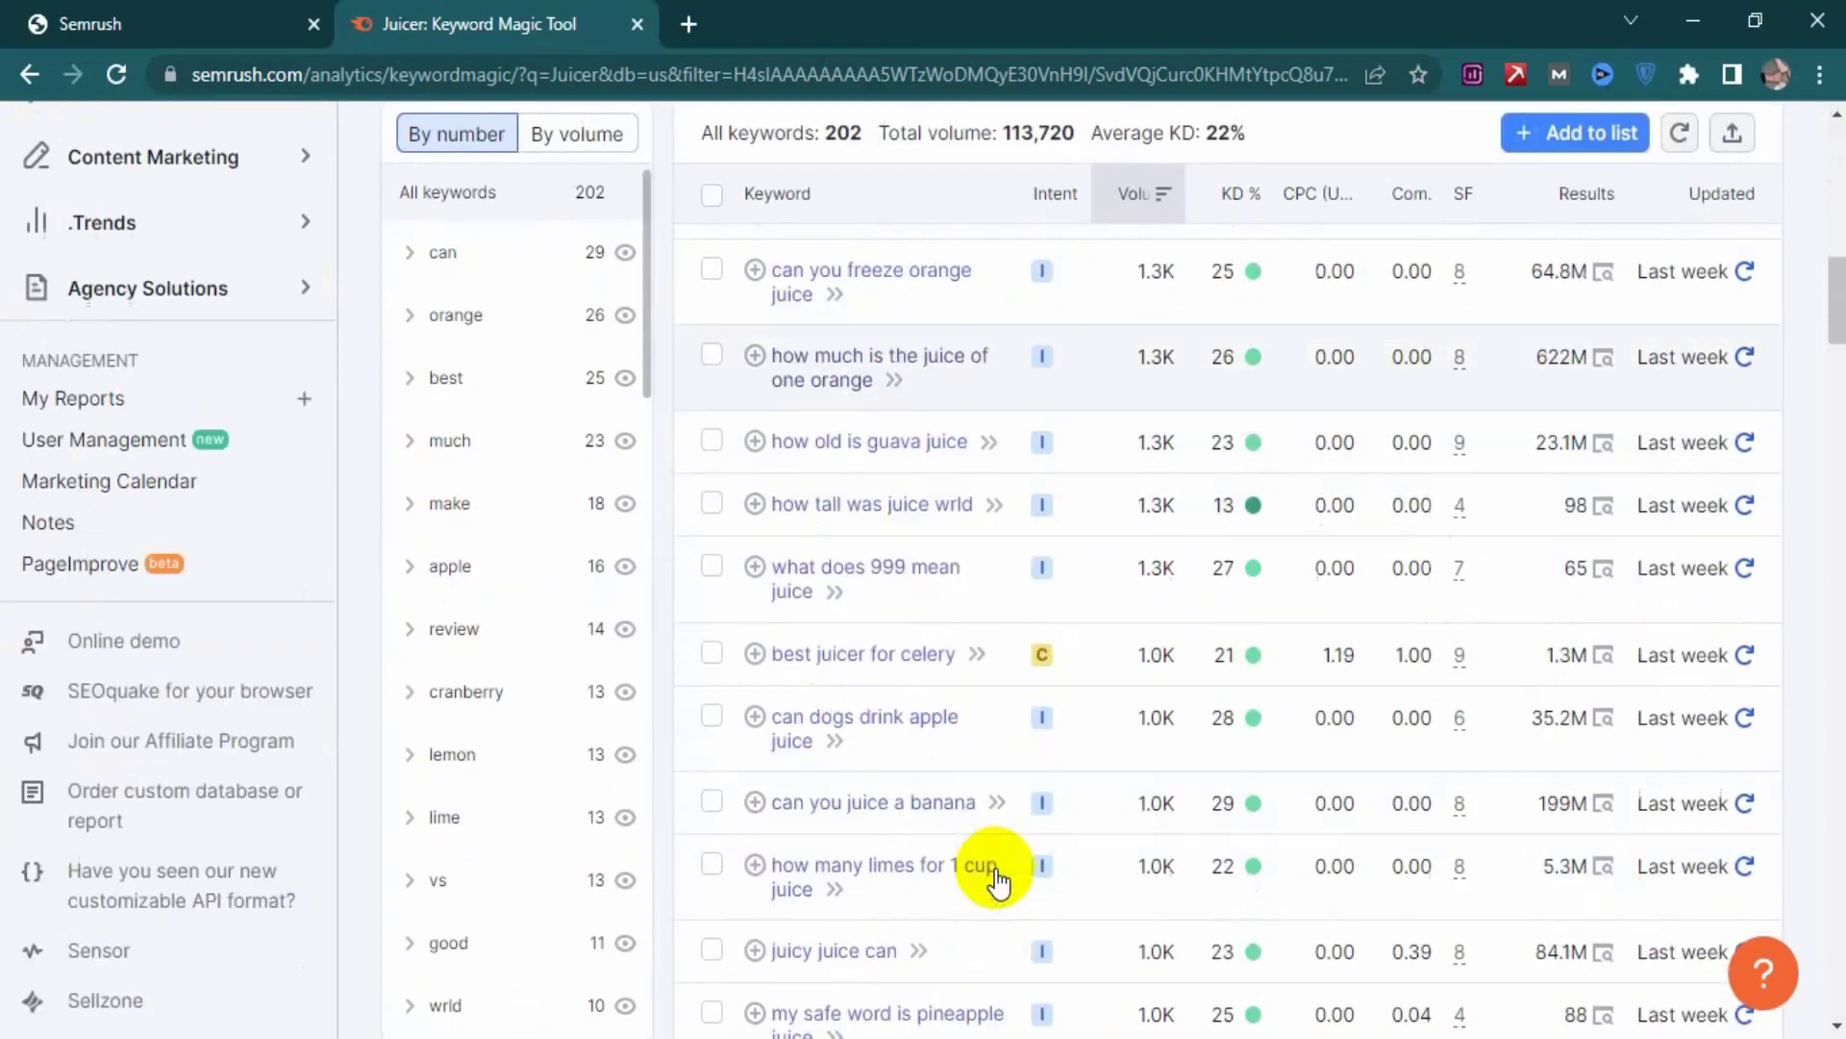
scroll(999, 880, "down", 15)
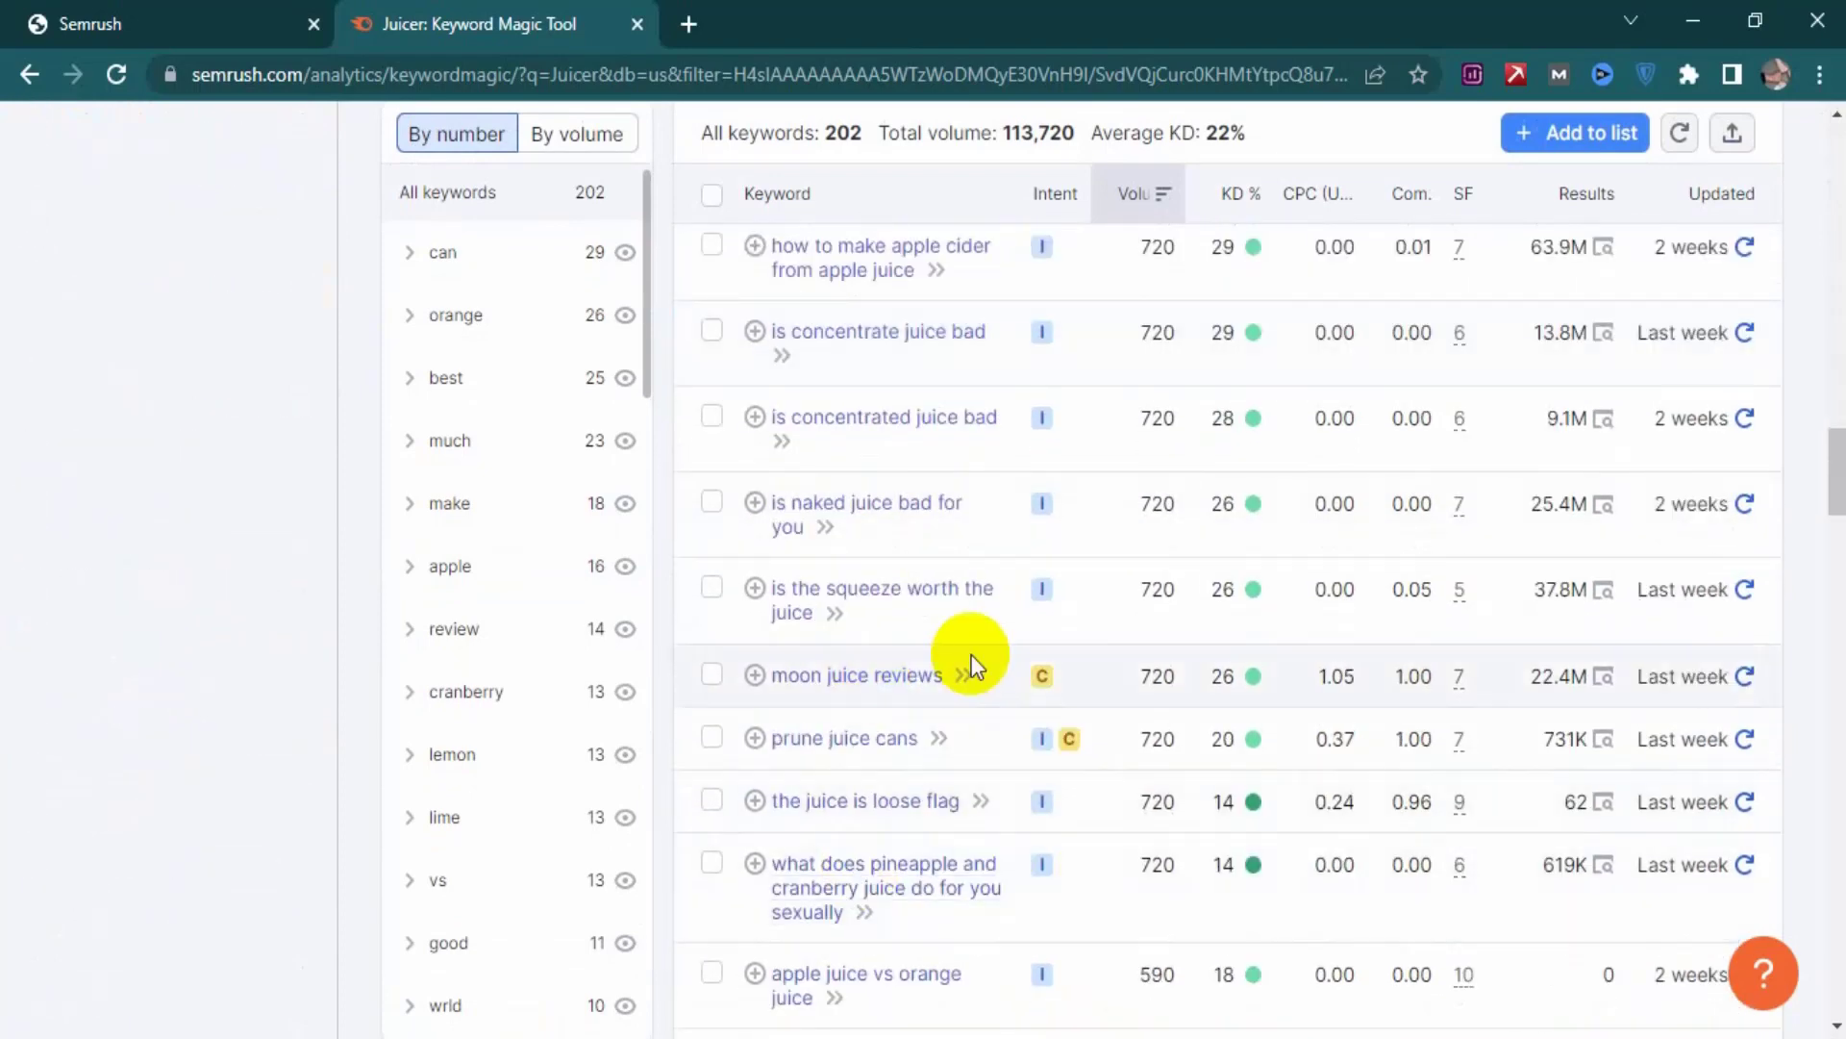
scroll(973, 741, "down", 15)
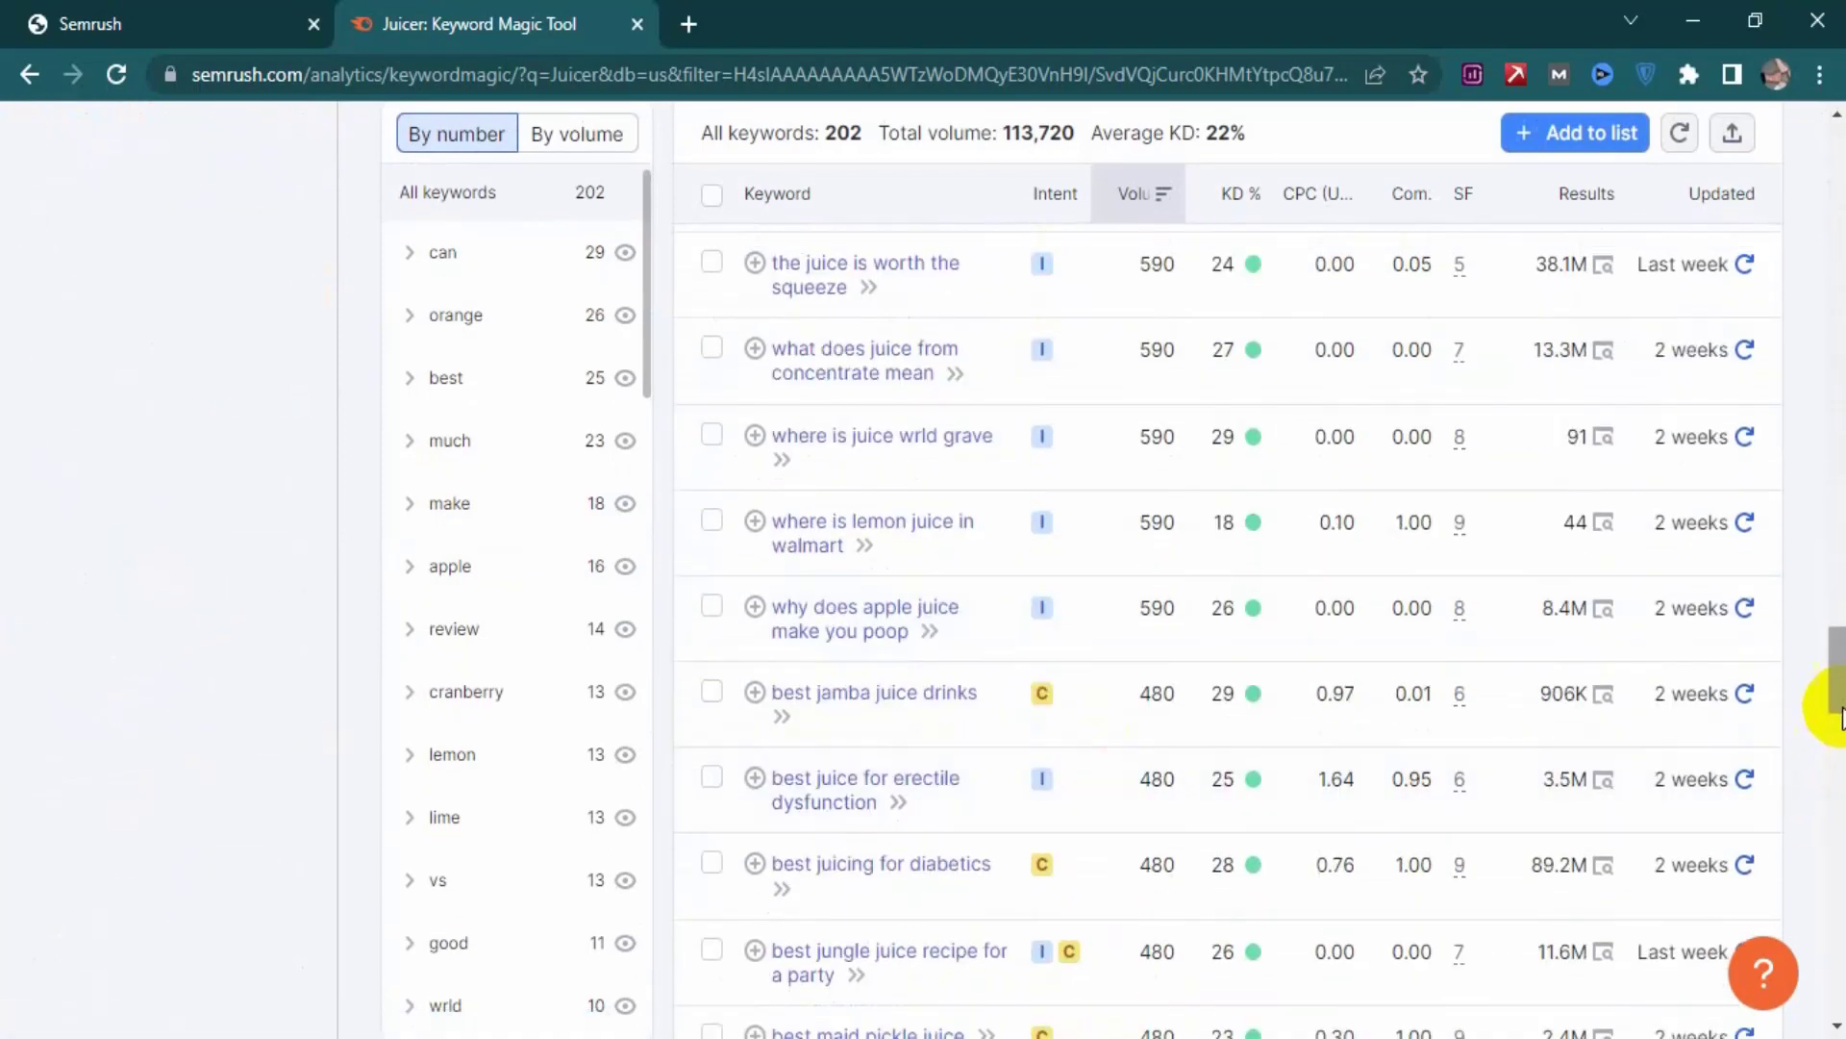
scroll(1821, 692, "down", 2)
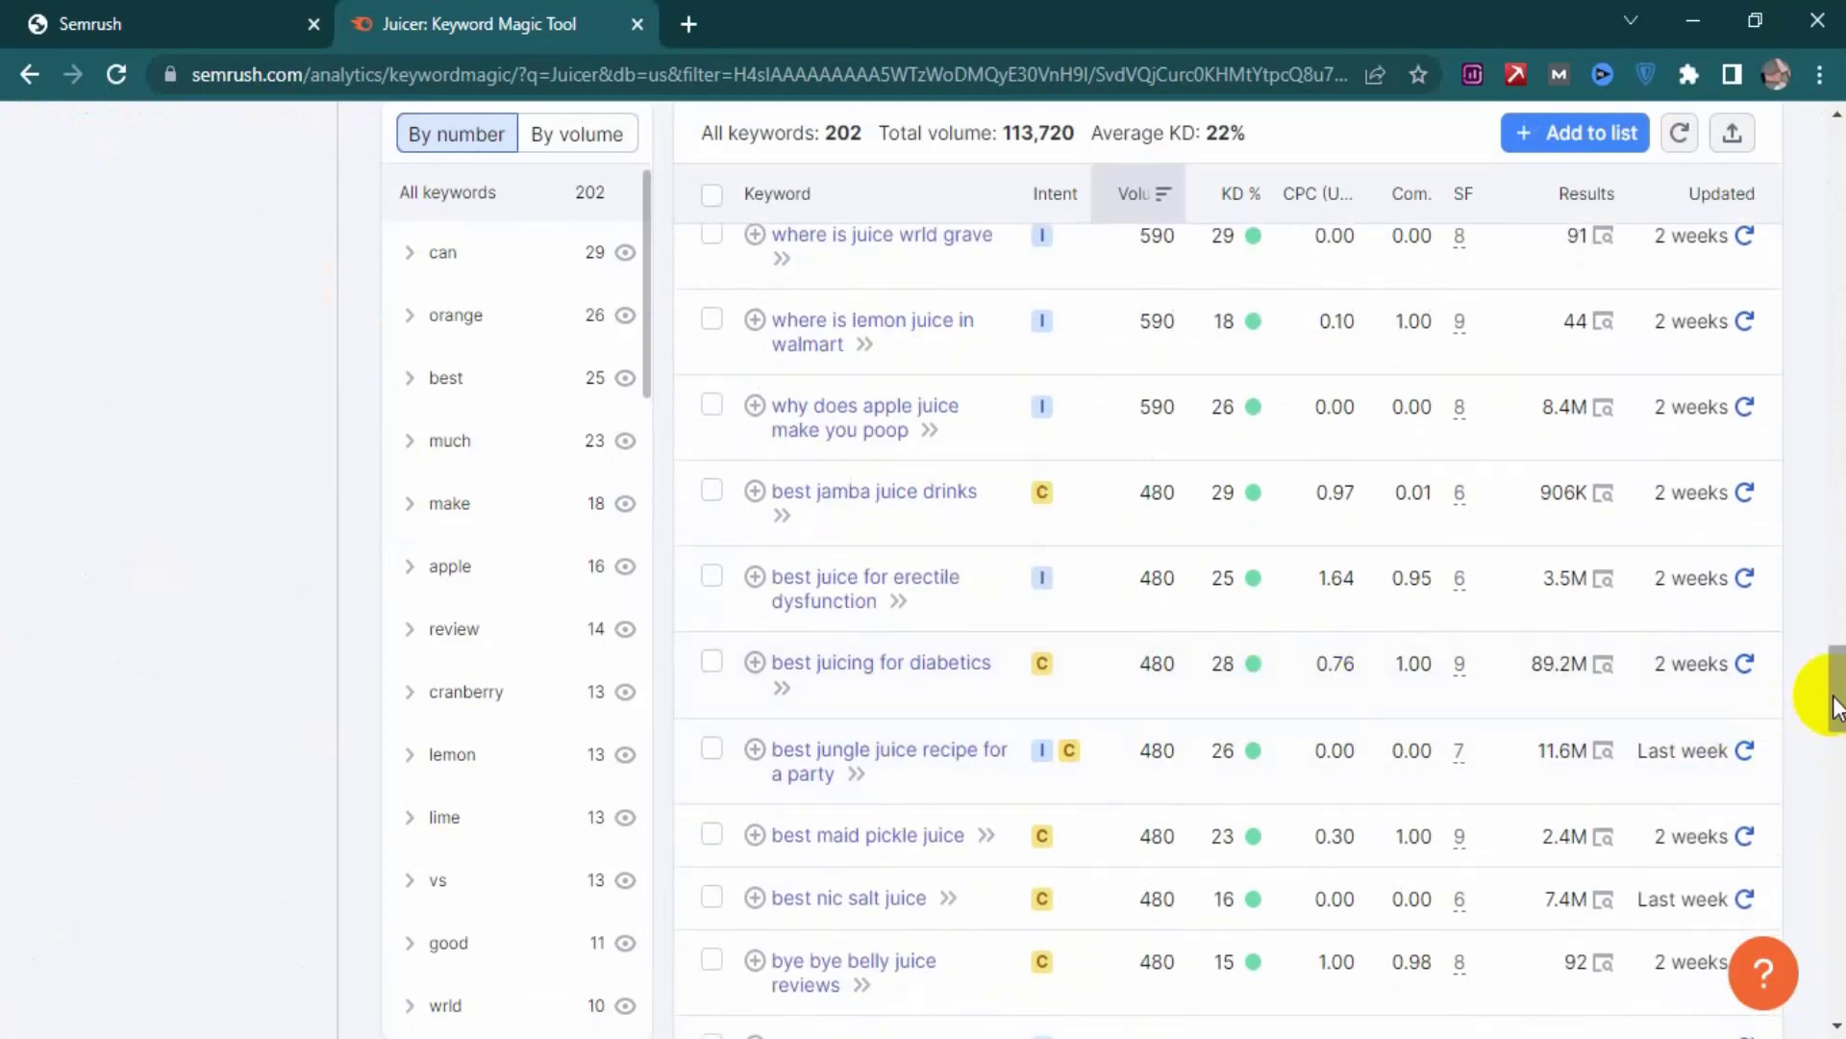
scroll(1837, 692, "down", 10)
left_click_drag(1837, 799, 1837, 91)
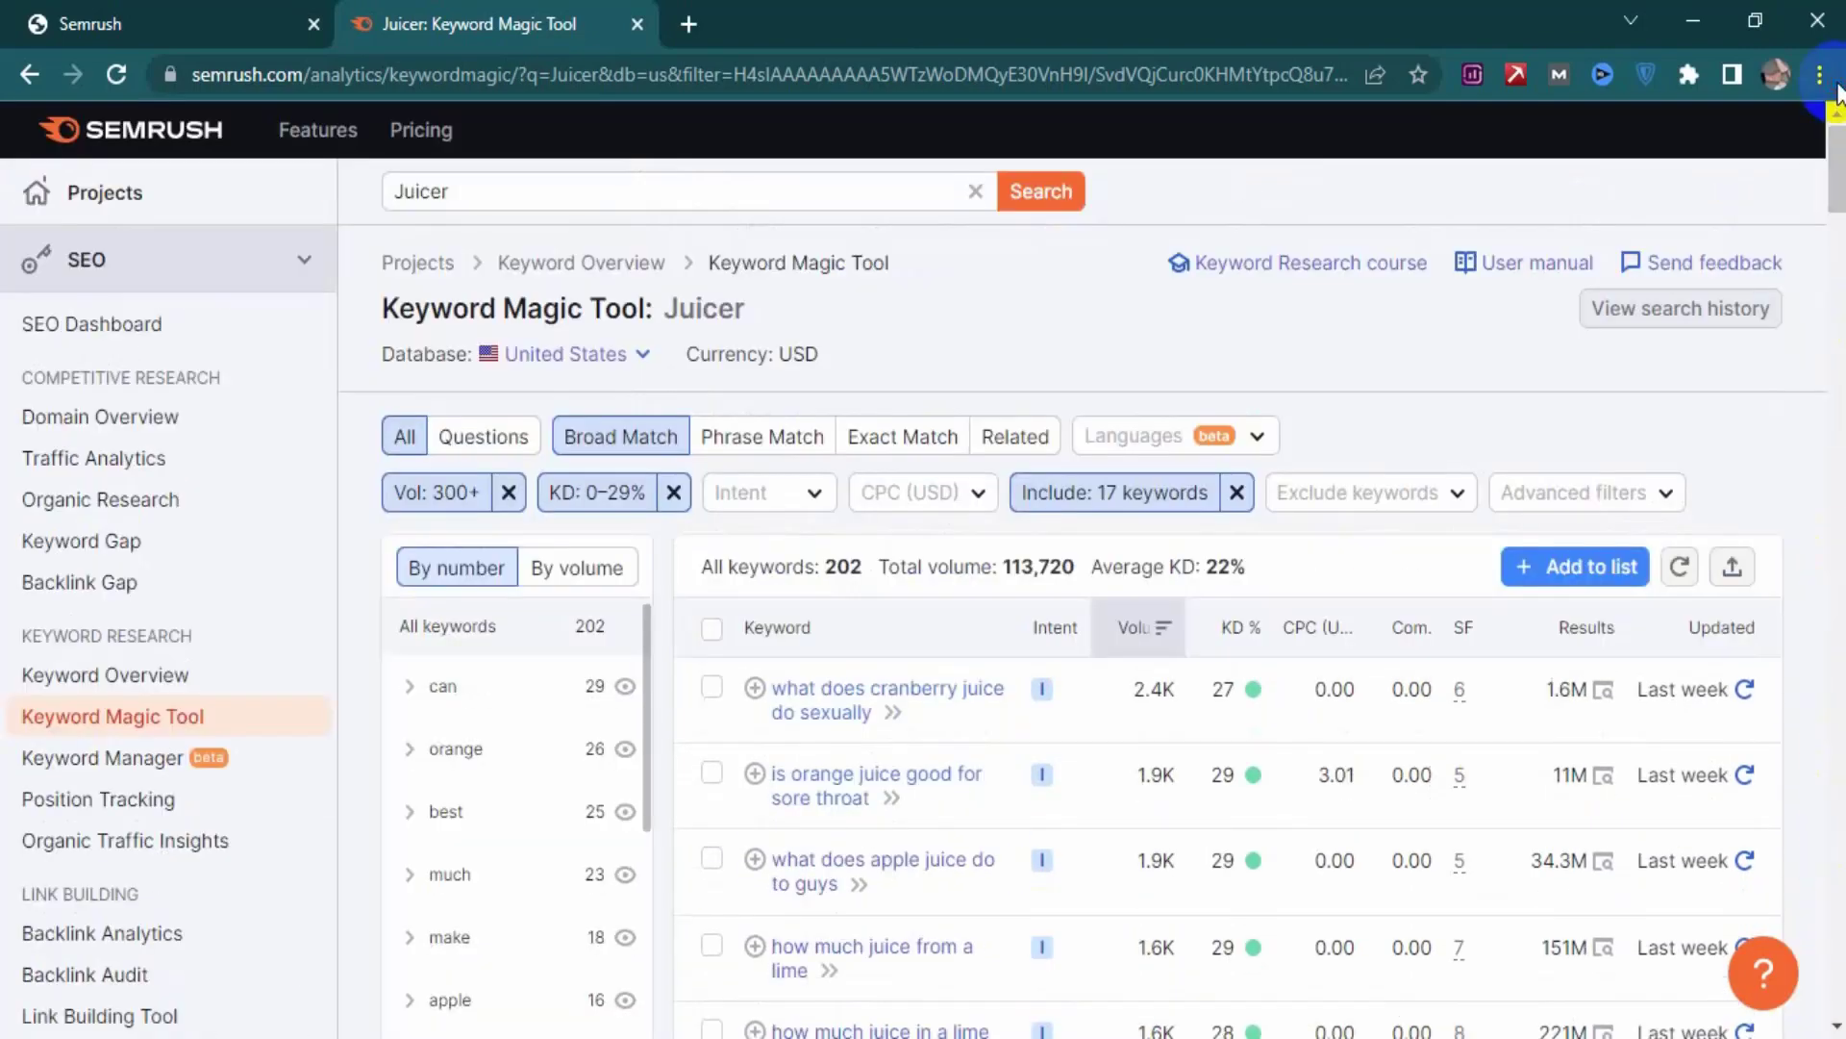
left_click(1732, 569)
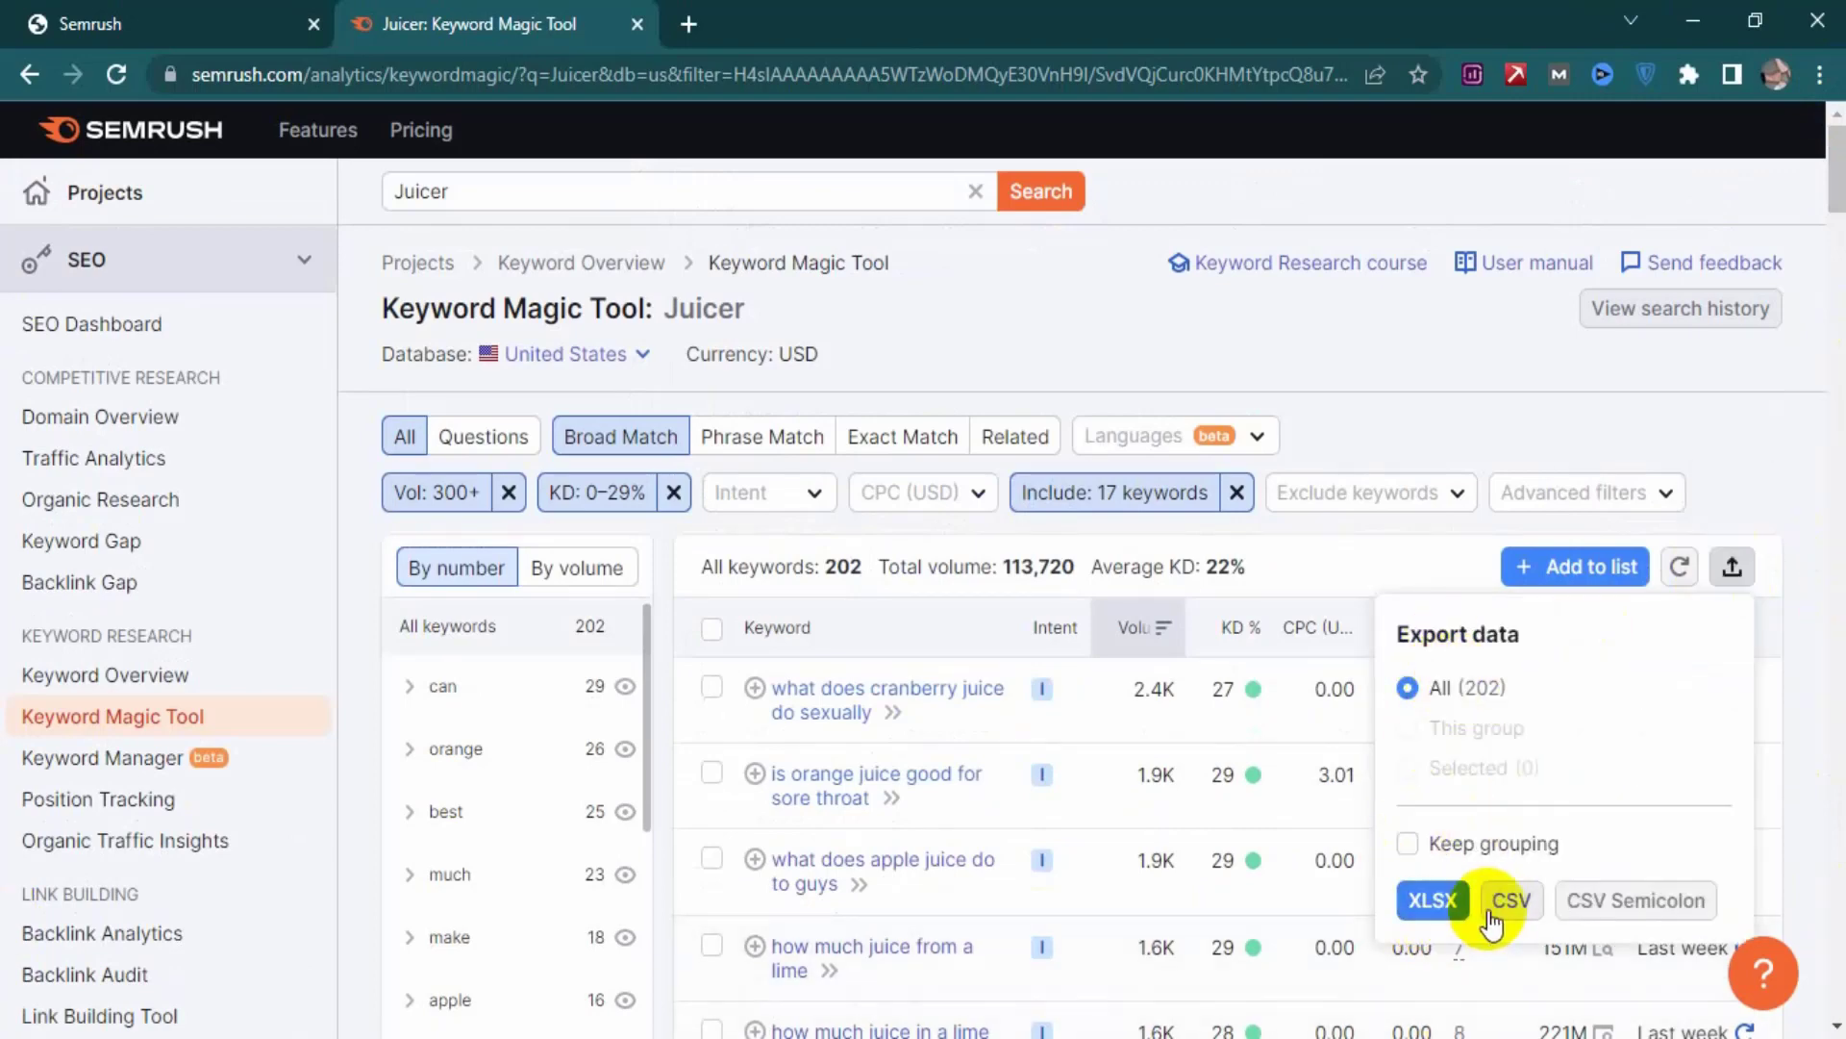
left_click(1451, 902)
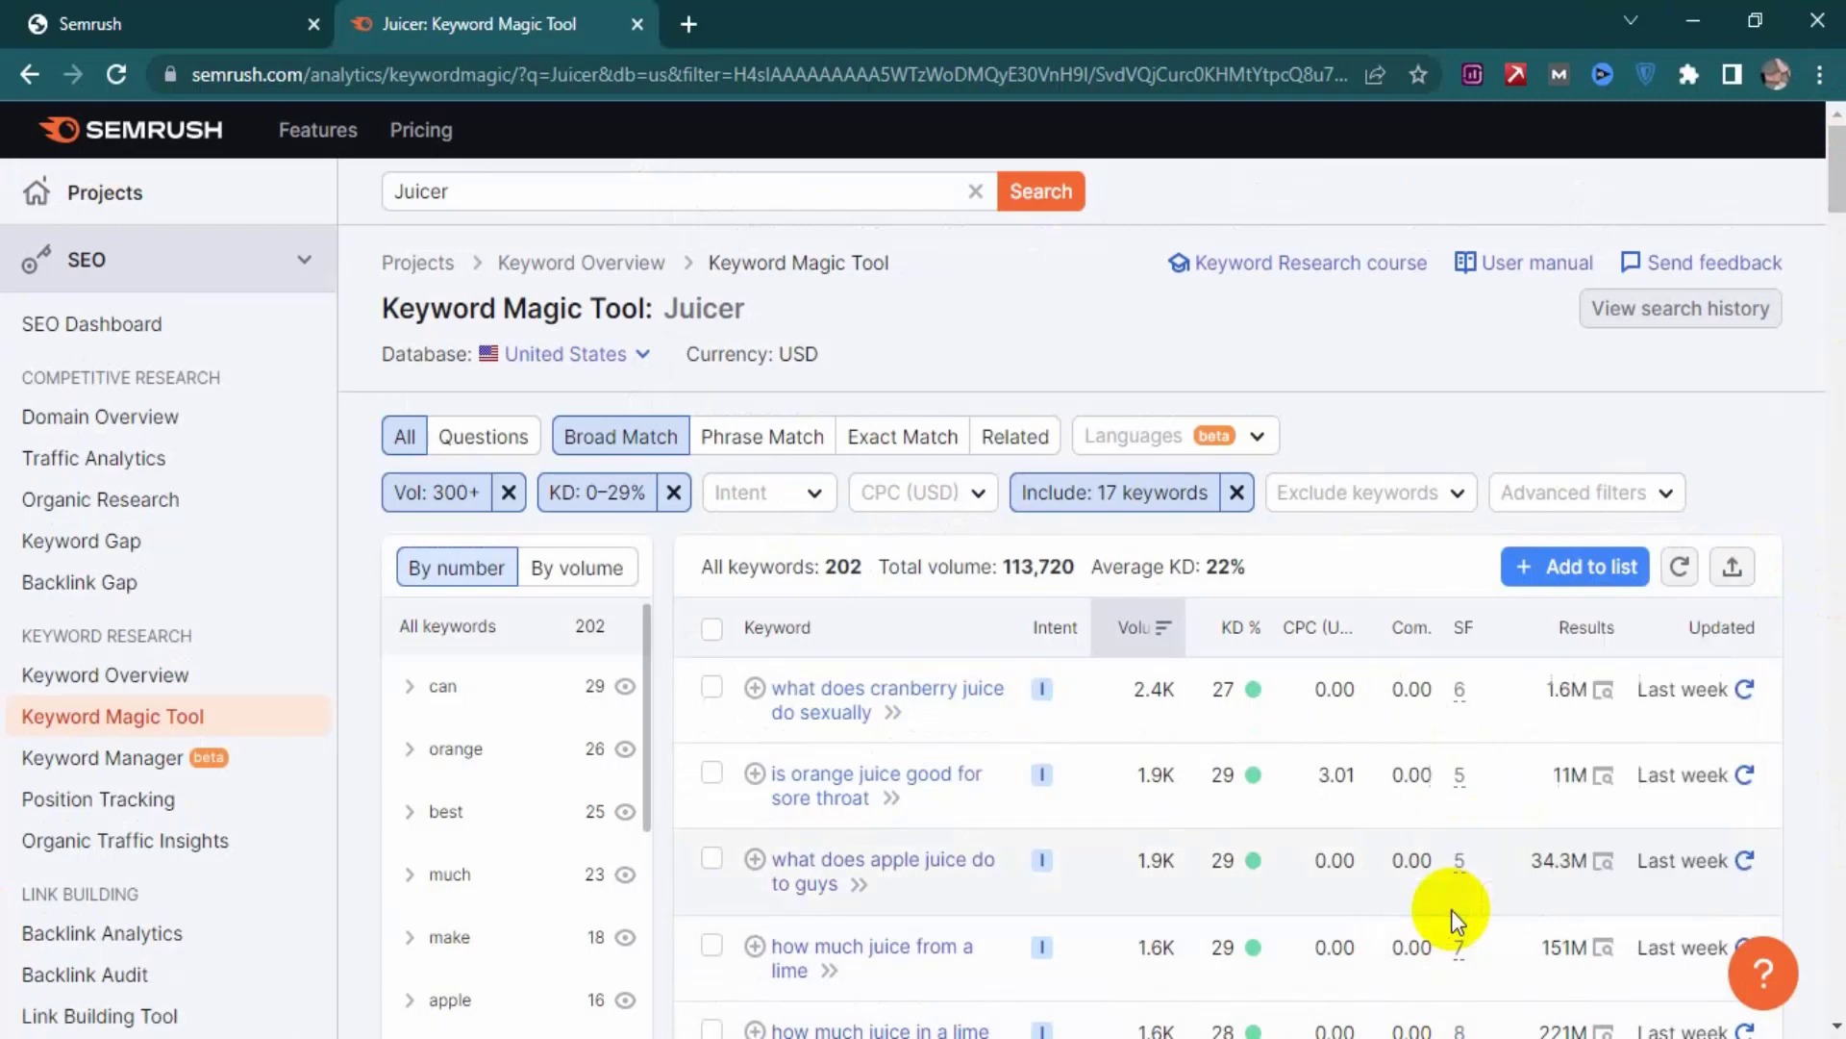